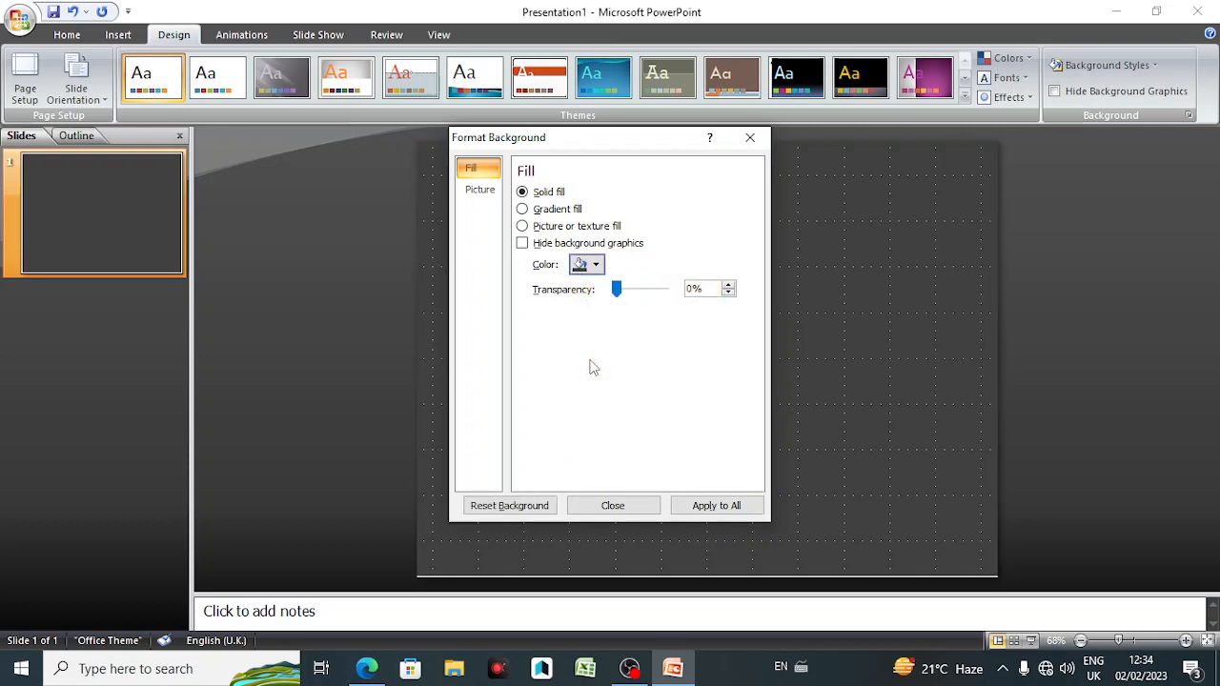
Step: Close the background formatting dialog and draw a small circle near the slide's centre
click(635, 505)
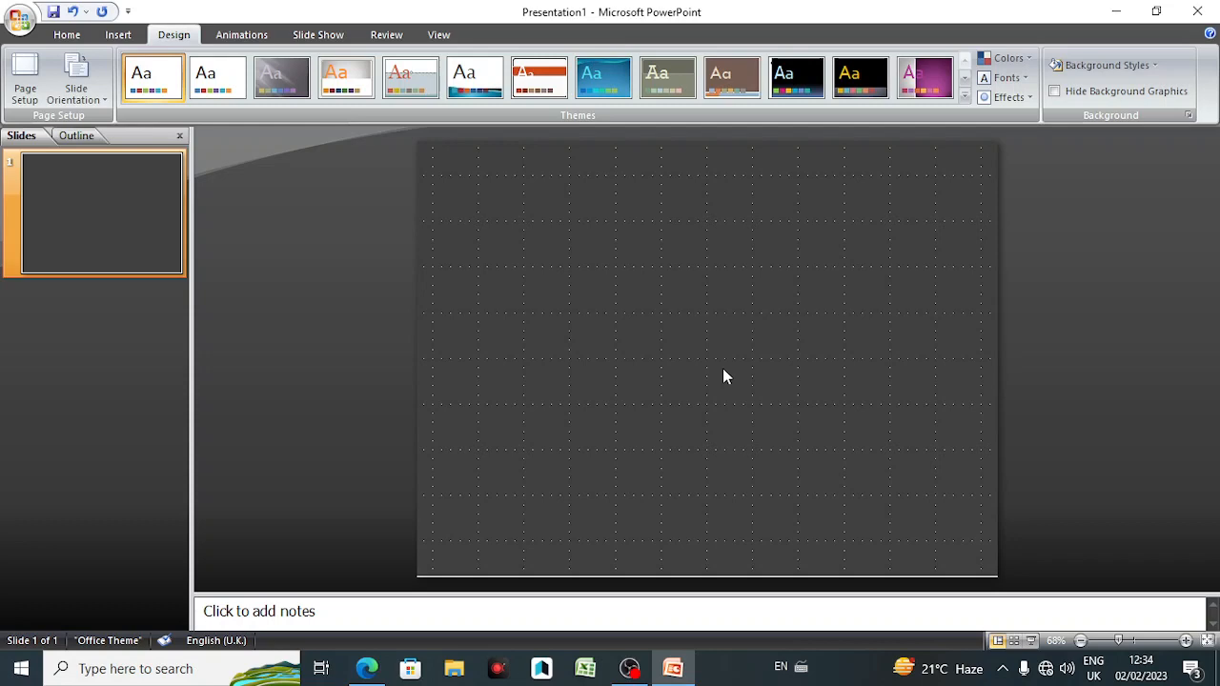
click(118, 35)
click(187, 78)
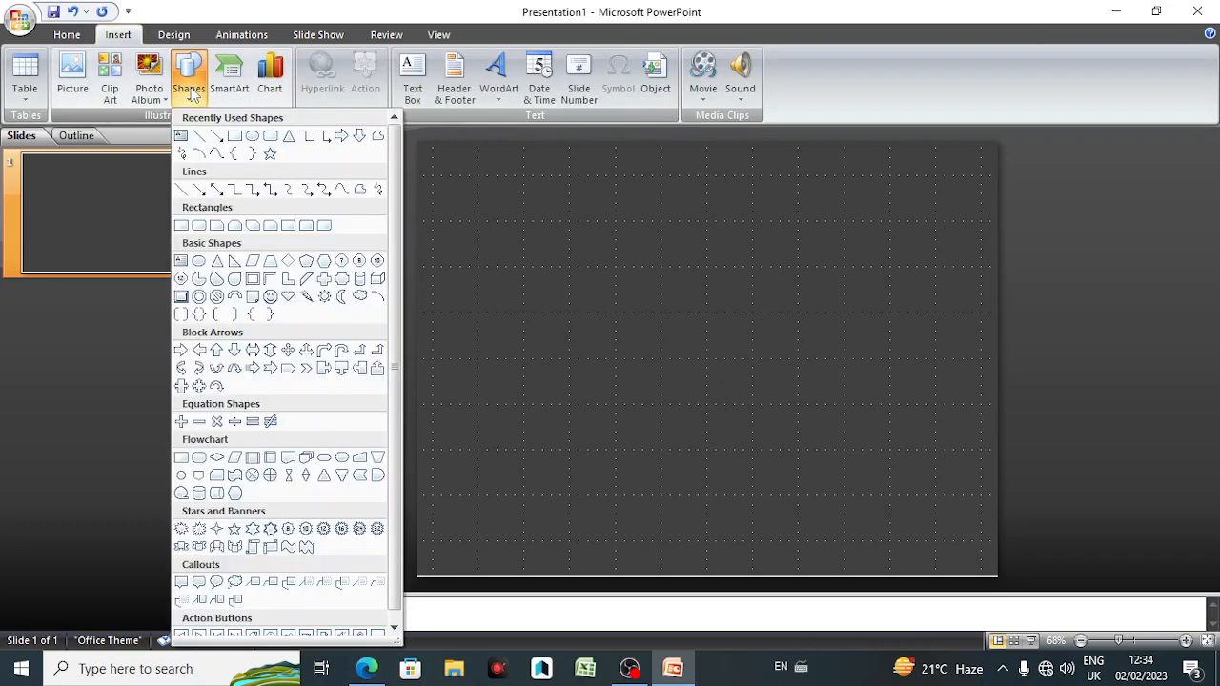
click(253, 138)
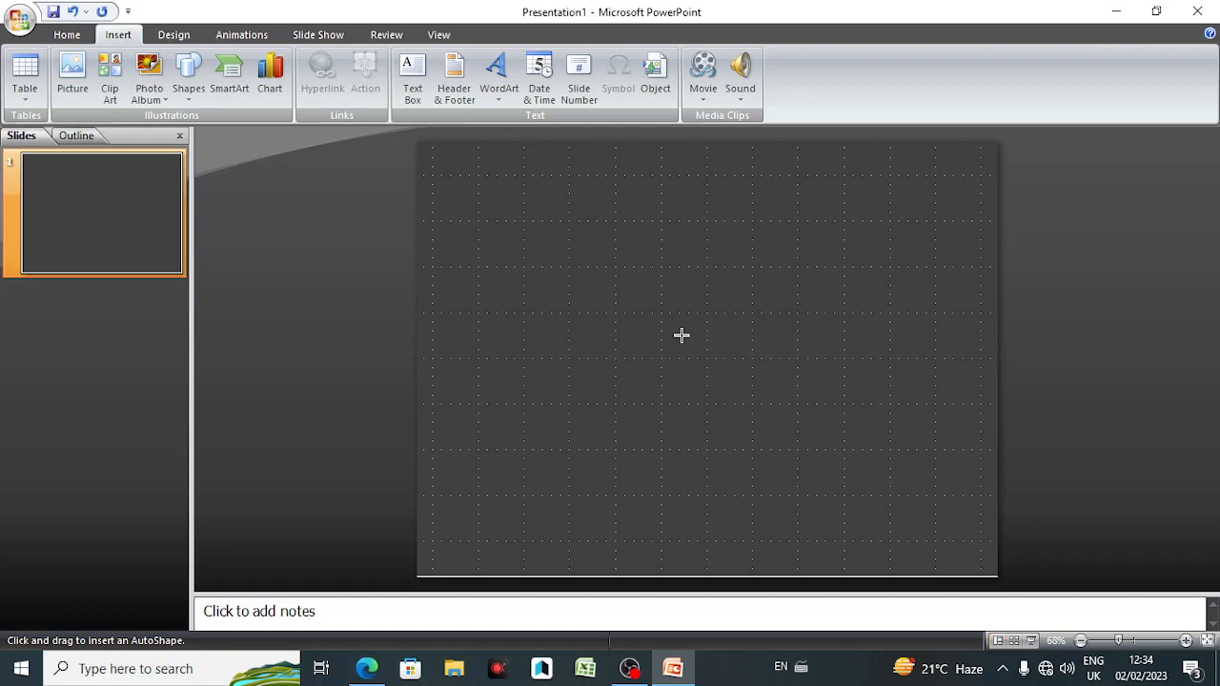
drag(681, 334, 741, 387)
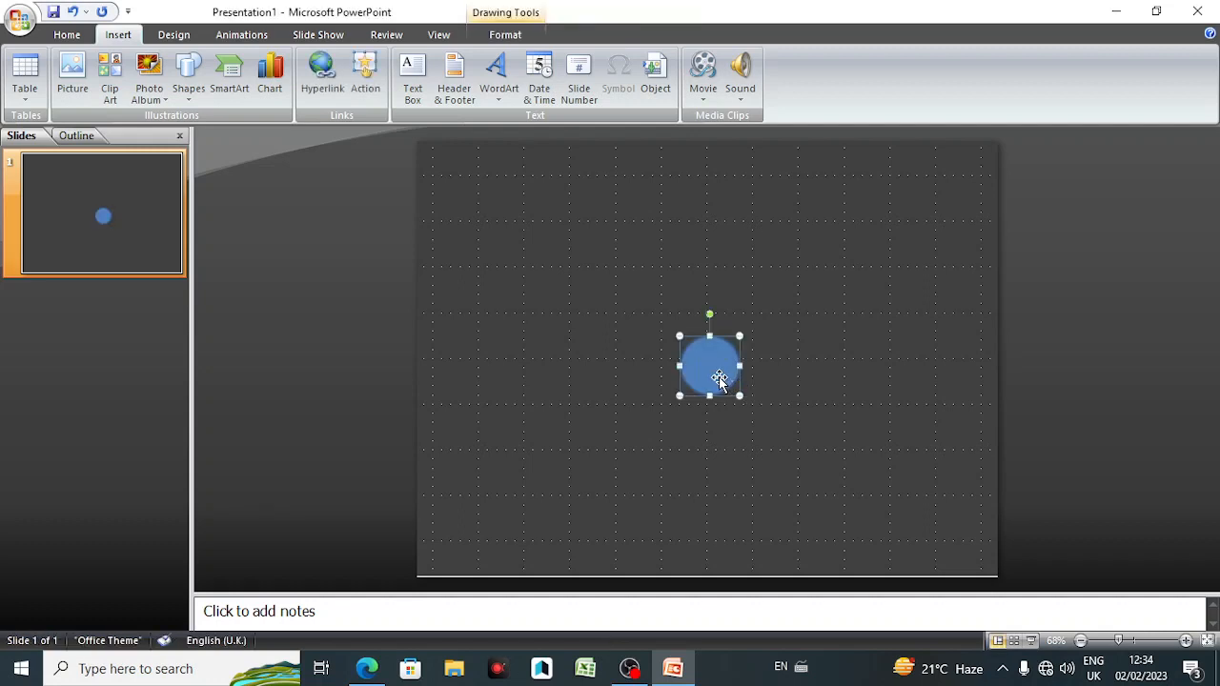
Step: Nudge the circle so it is centred on the middle grid intersection of the slide
key(Up)
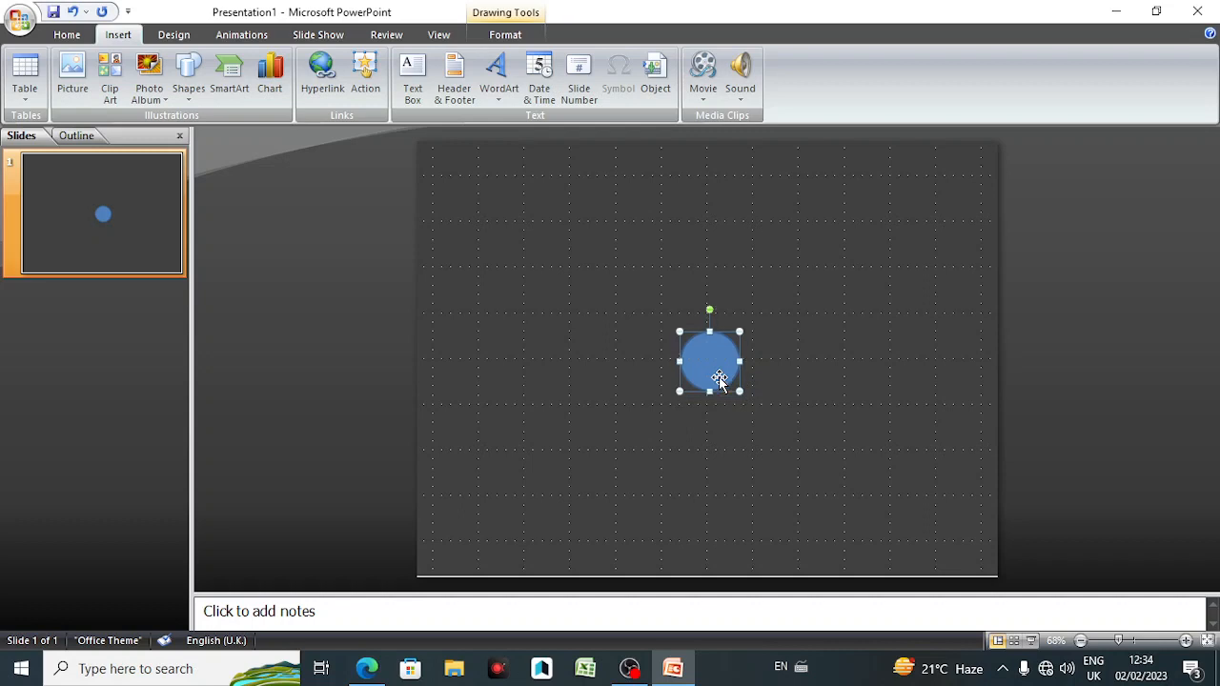
key(Left)
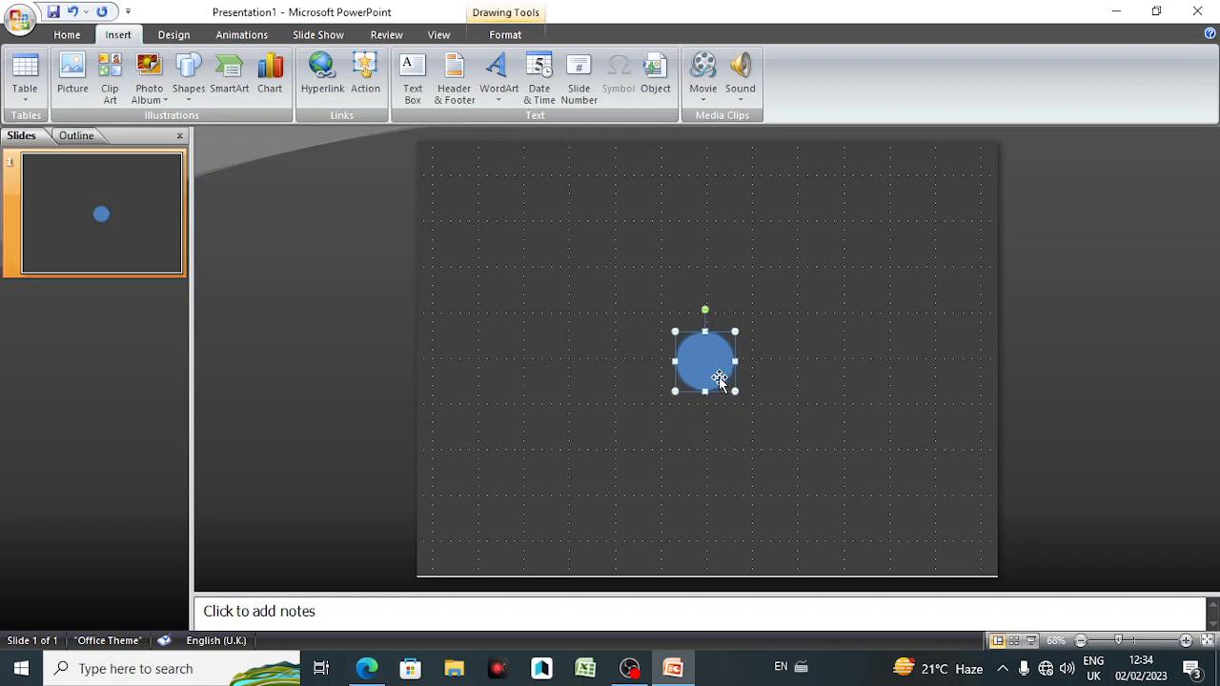
drag(709, 357, 711, 357)
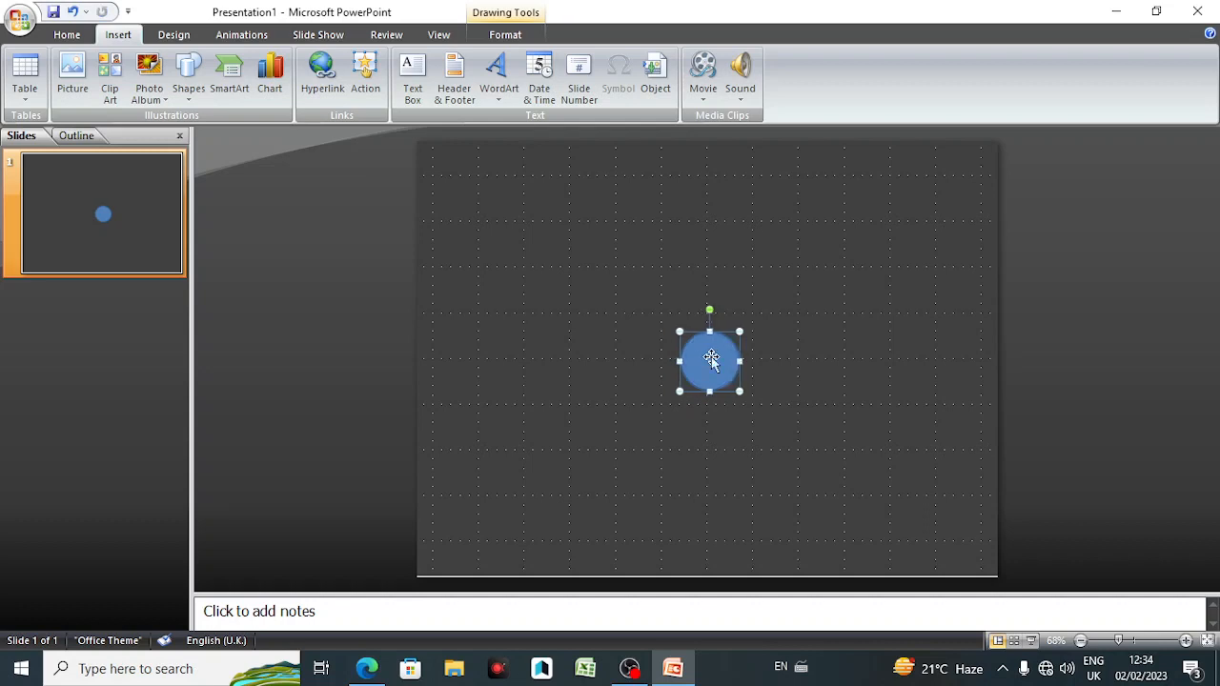
click(798, 359)
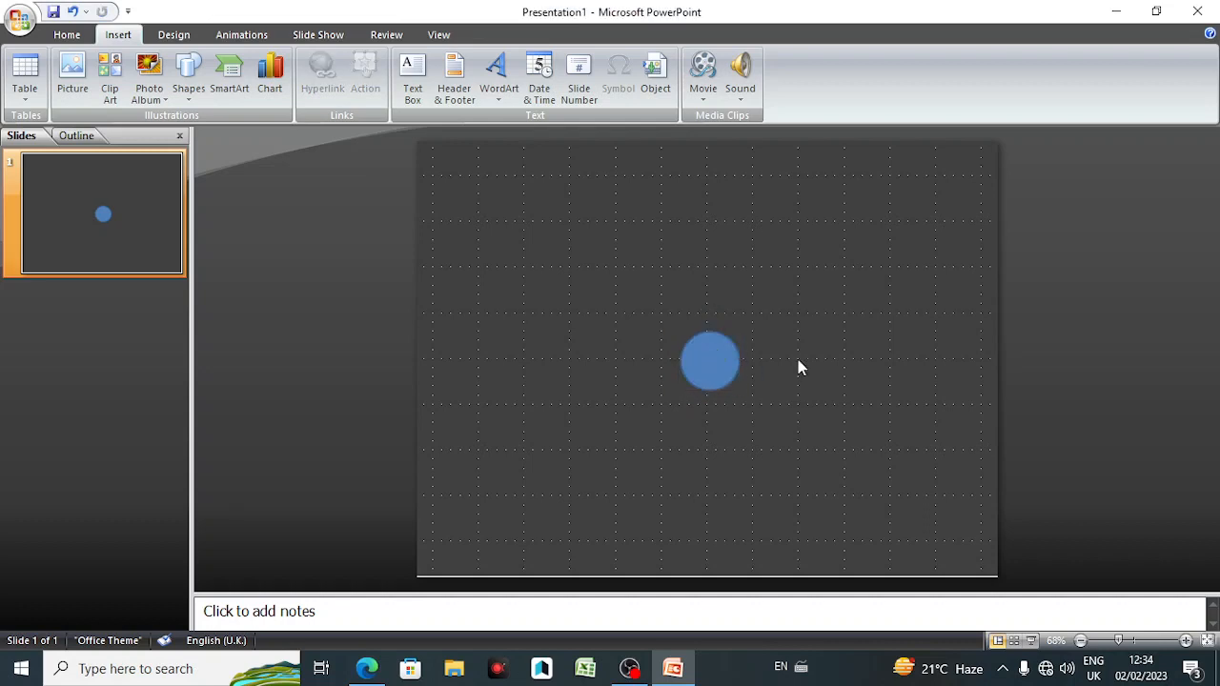
Step: Duplicate the circle exactly over itself and shrink the copy about its centre to roughly half the diameter
click(705, 370)
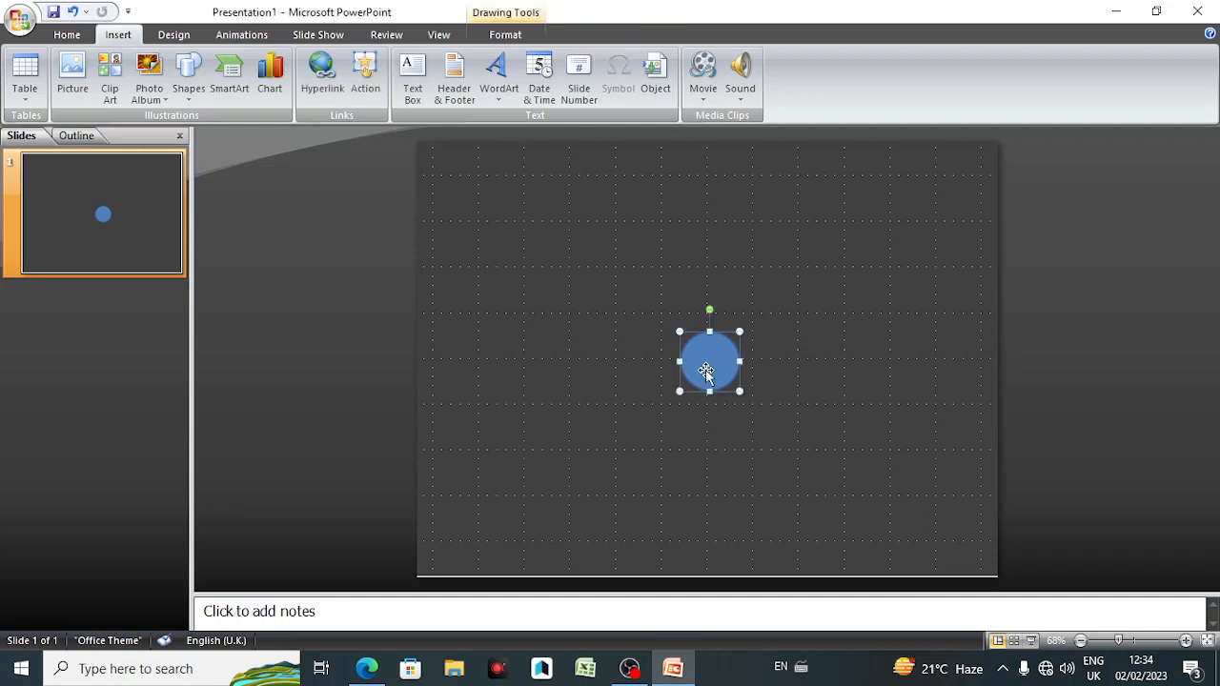
key(ctrl+z)
key(ctrl+d)
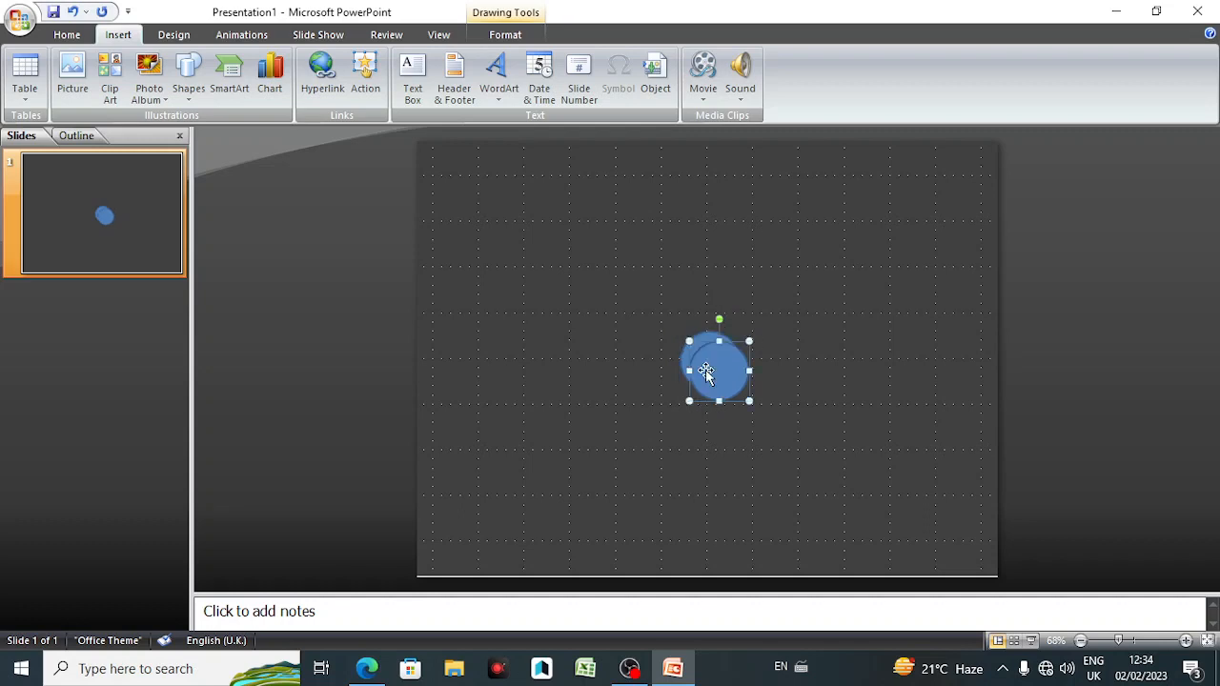
key(Up)
key(Left)
key(Up)
key(Left)
key(Up)
key(Left)
key(Up)
key(Left)
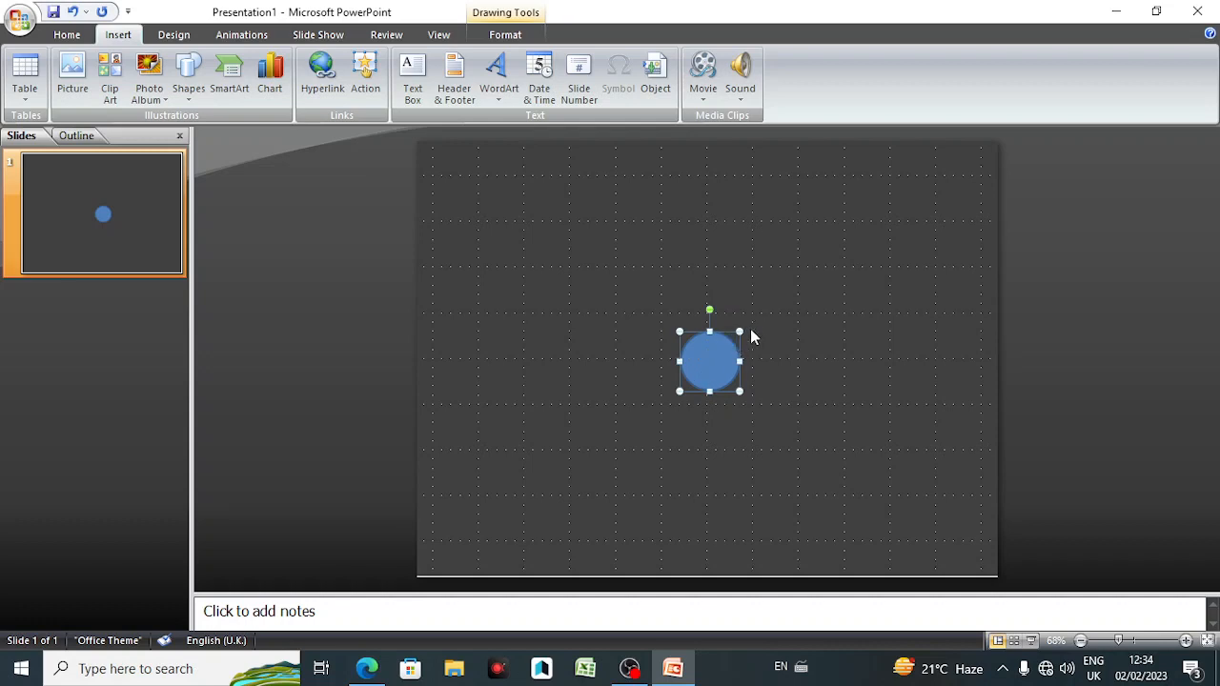
drag(739, 333, 726, 345)
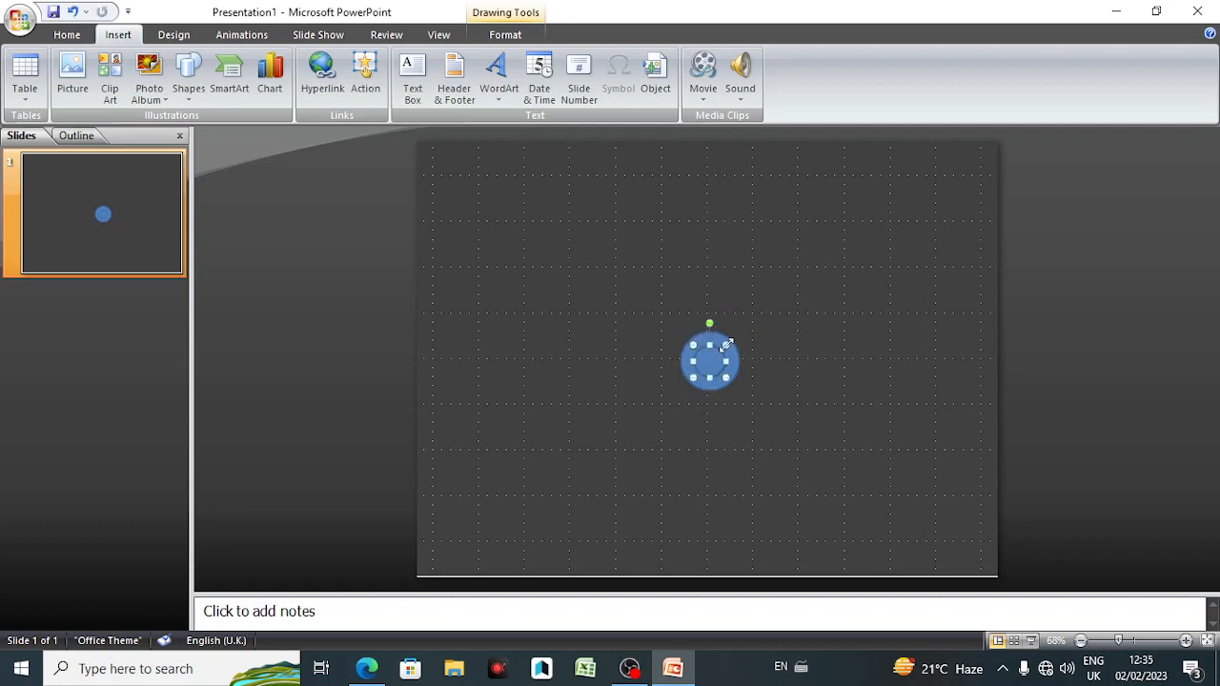
click(798, 378)
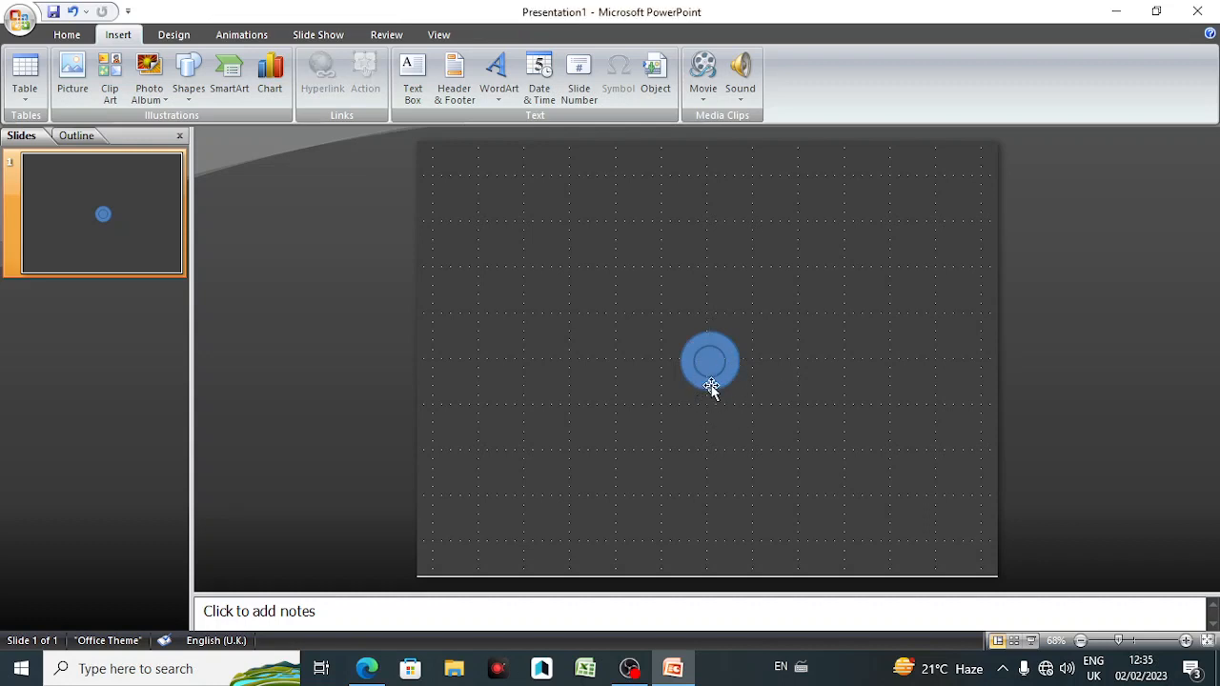
Step: Draw another circle in the slide's upper-left area with a smaller circle off-centre inside it
click(189, 81)
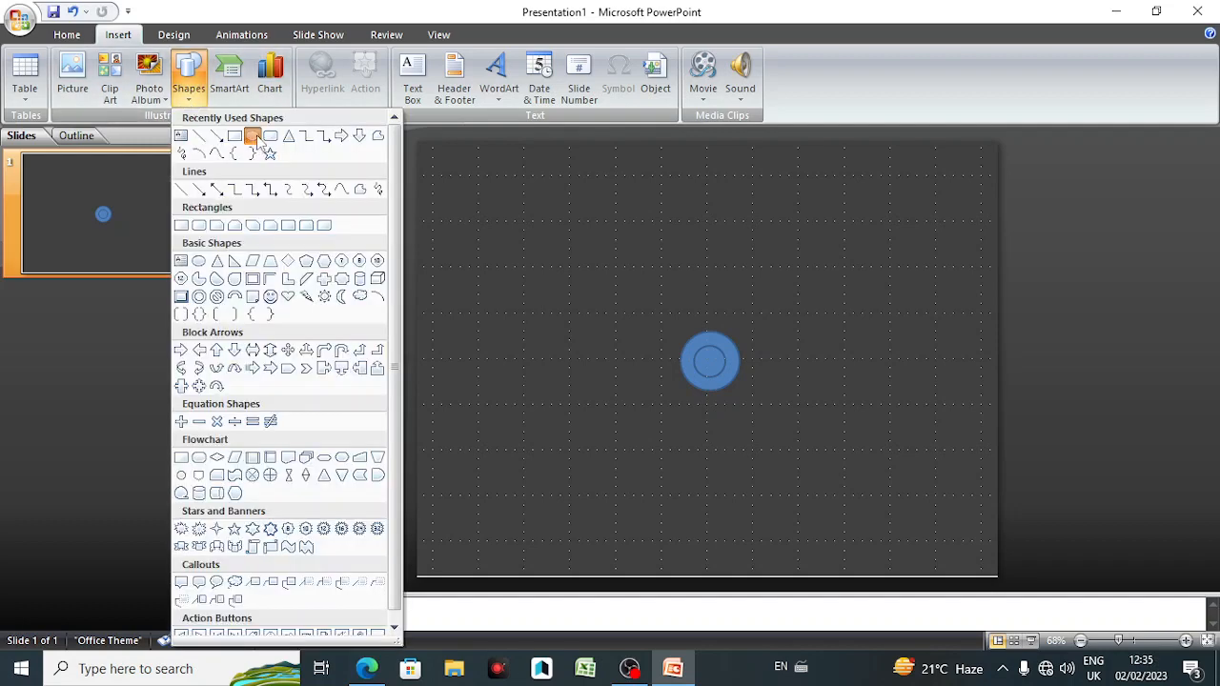
click(253, 137)
drag(463, 200, 521, 252)
click(189, 78)
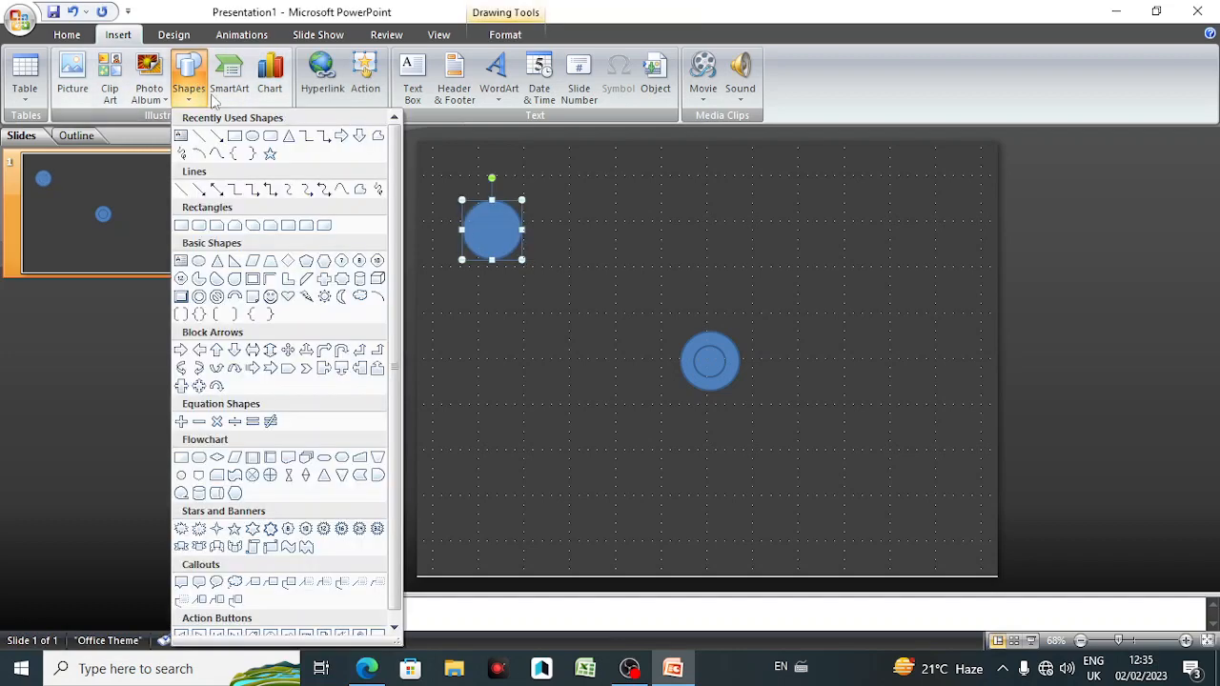
click(256, 138)
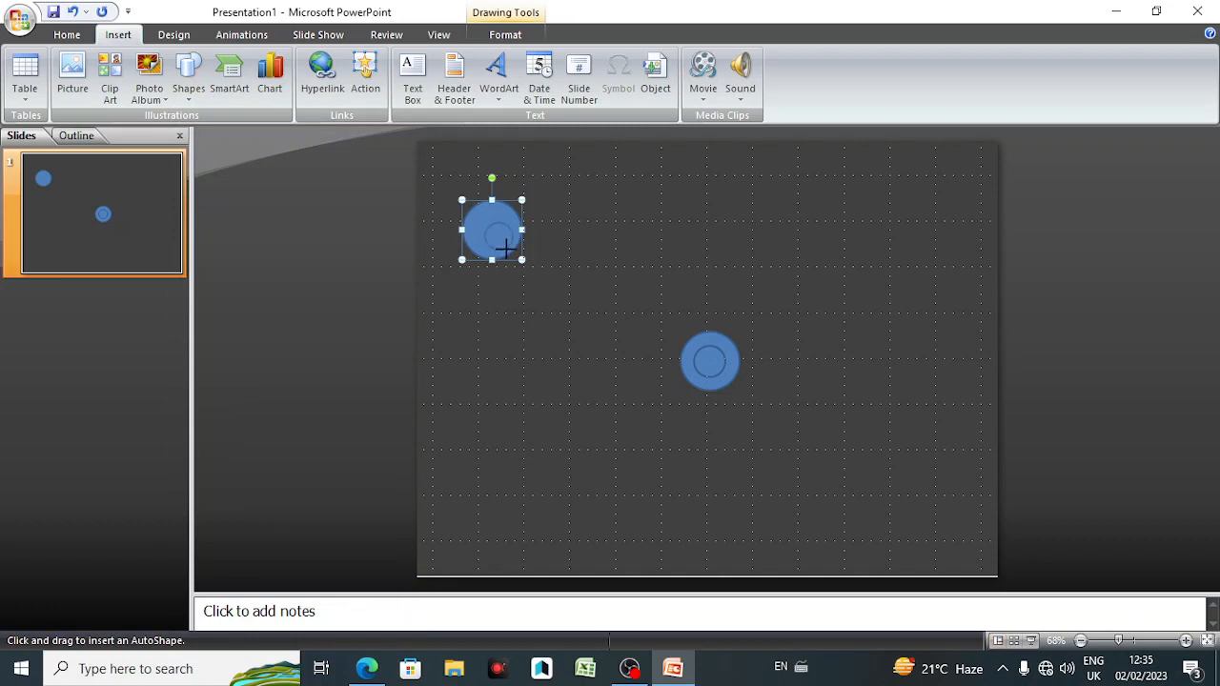
drag(506, 249, 509, 250)
click(530, 315)
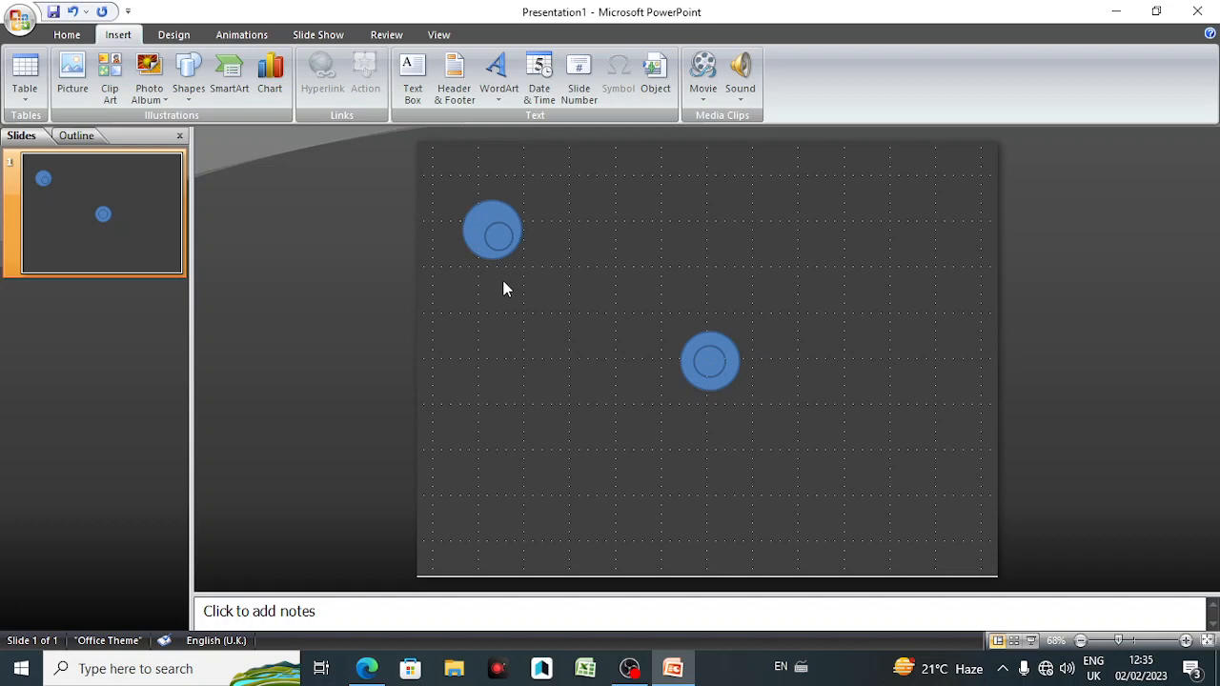
Step: Select both upper-left circles and align them to each other with Align Center and Align Middle
drag(477, 226, 542, 284)
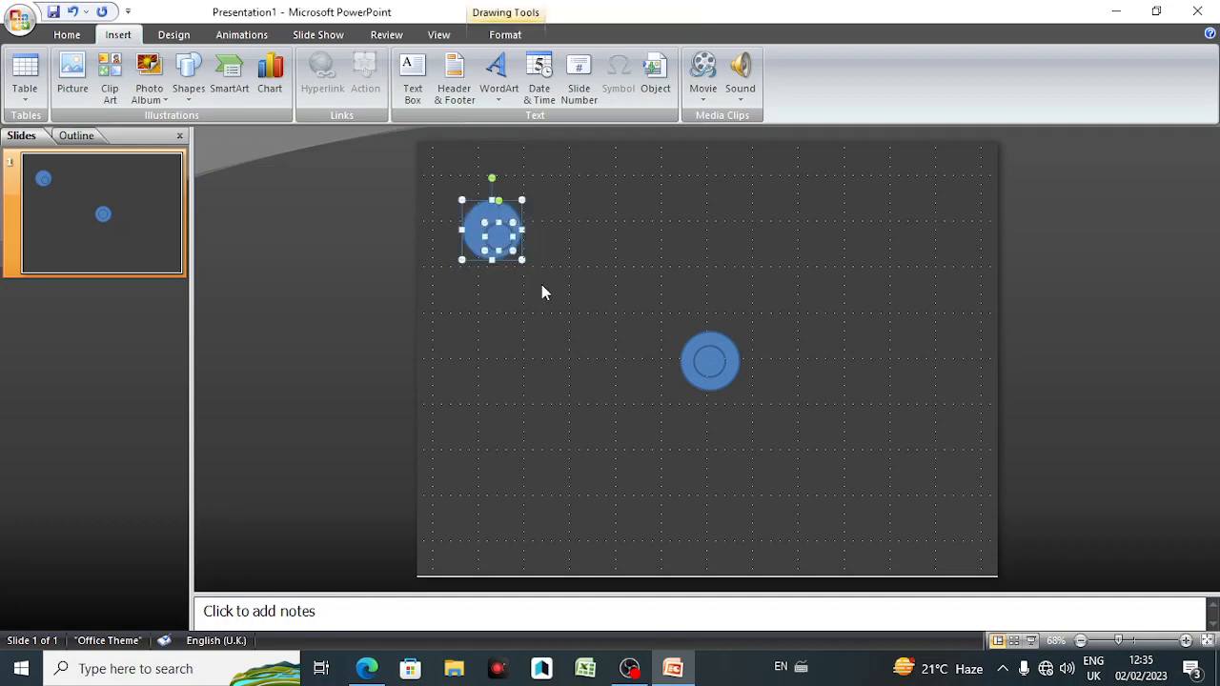
click(515, 36)
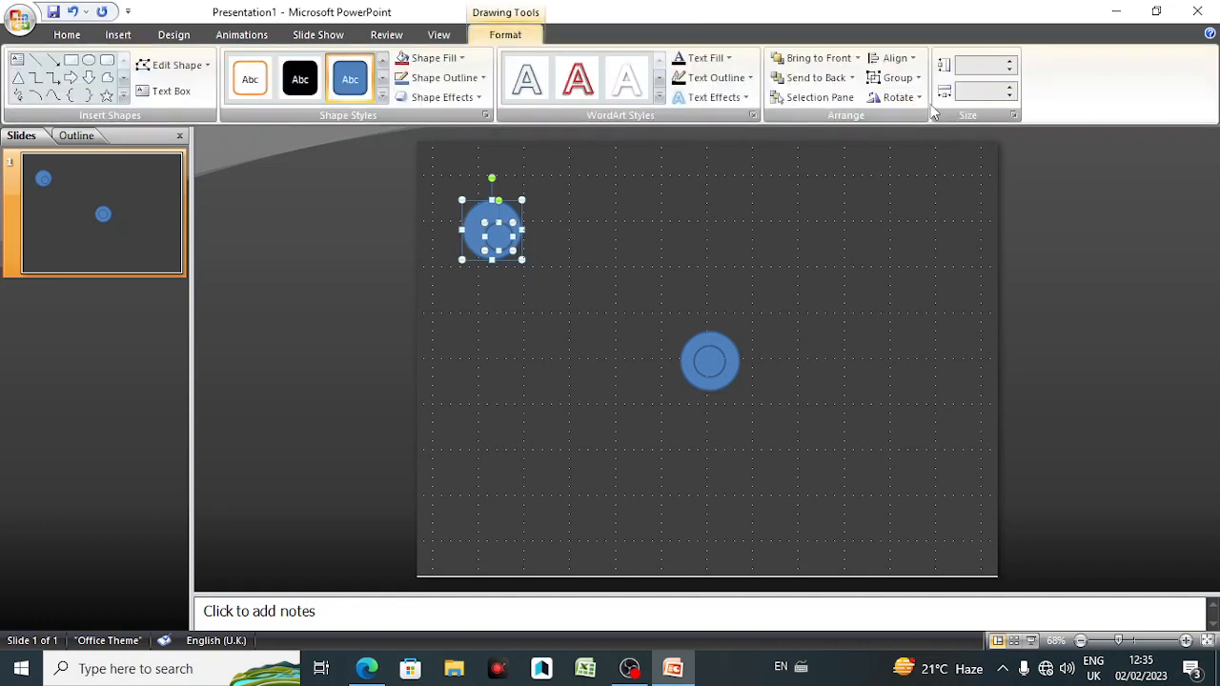
click(912, 59)
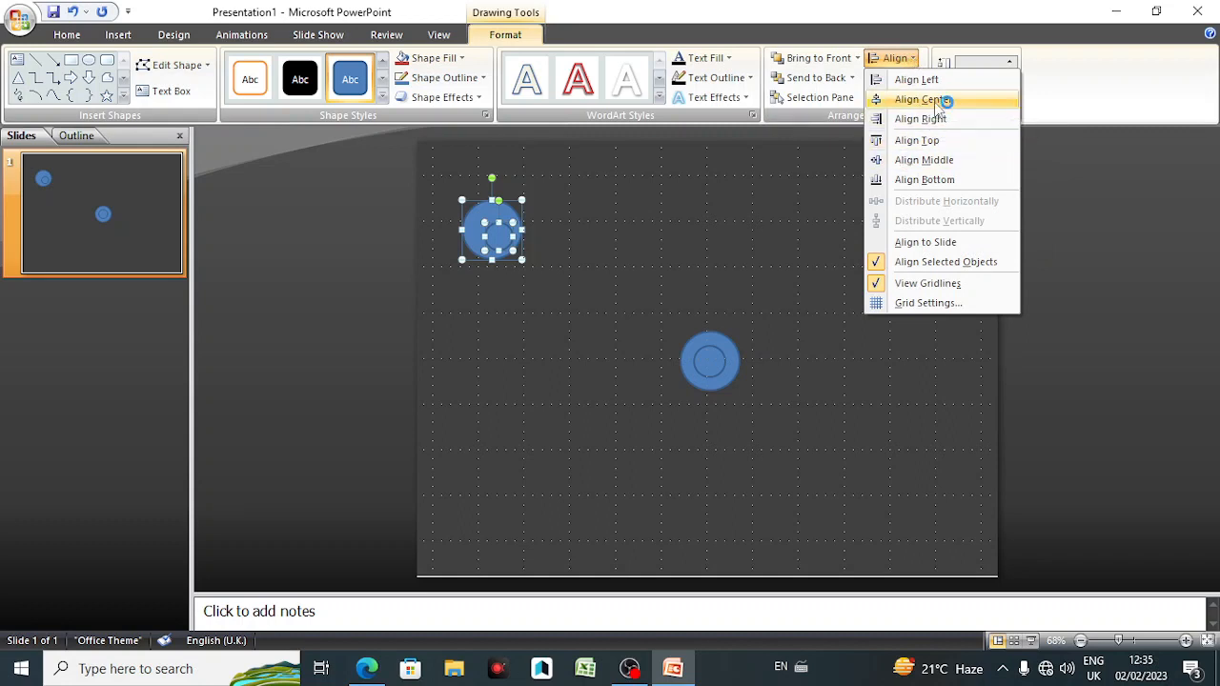
key(super+plus)
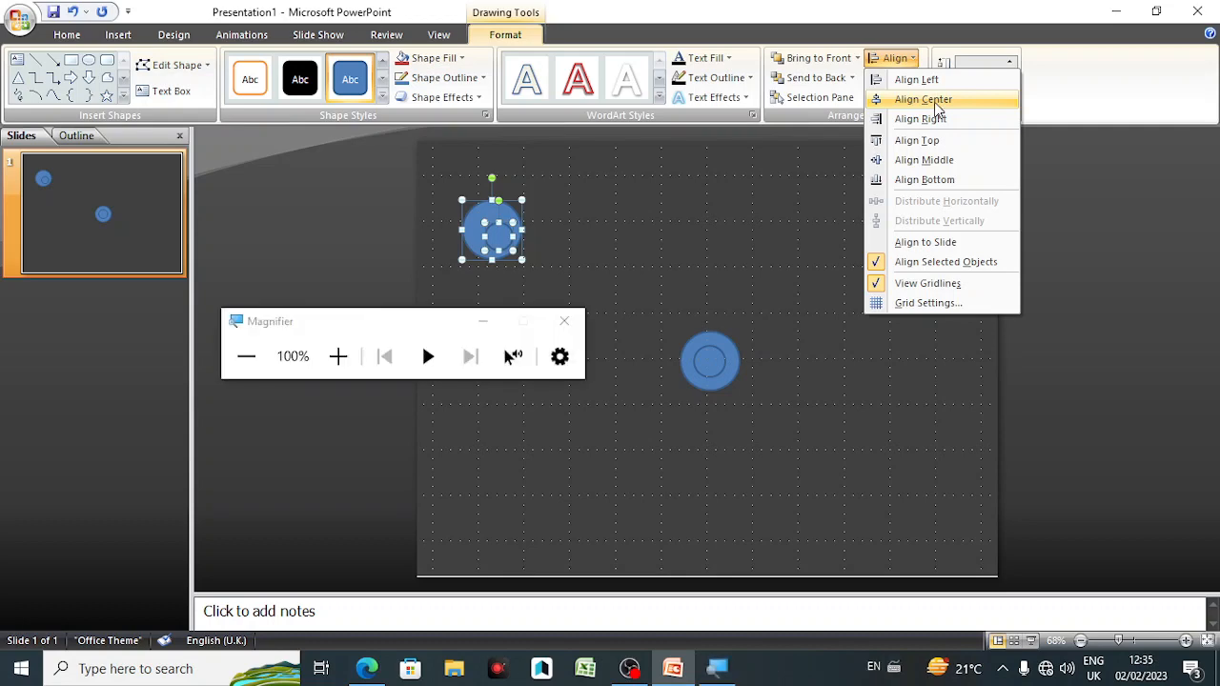
key(super+plus)
key(super+plus)
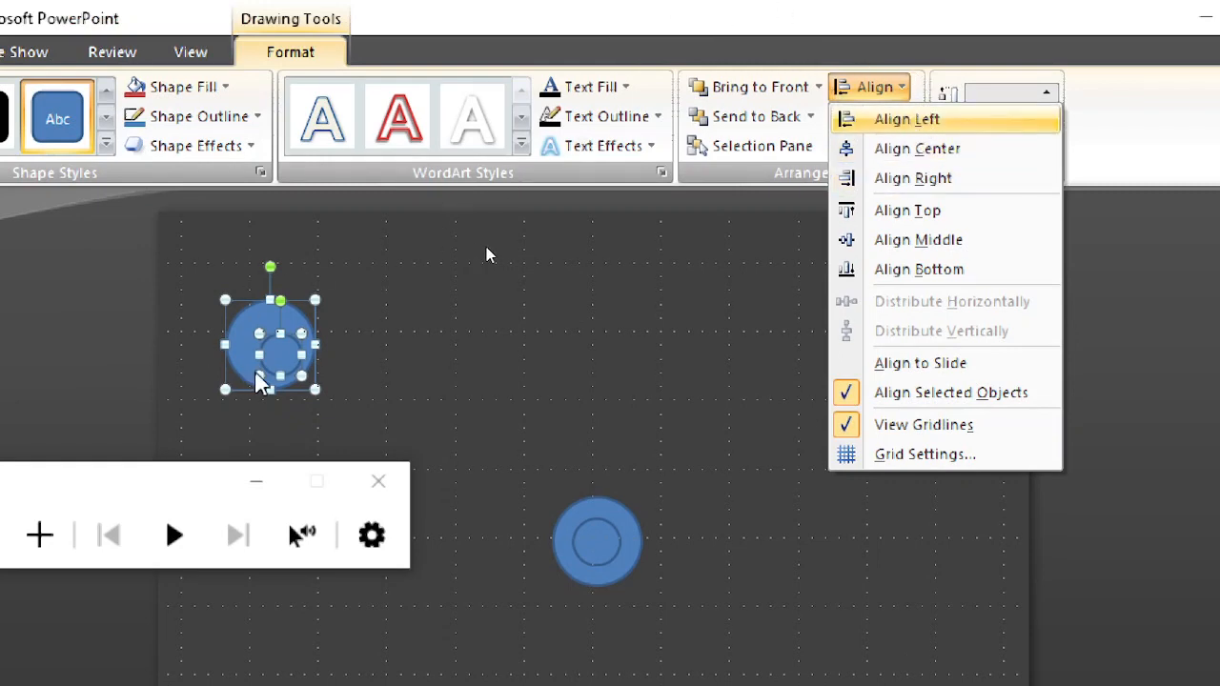
click(908, 156)
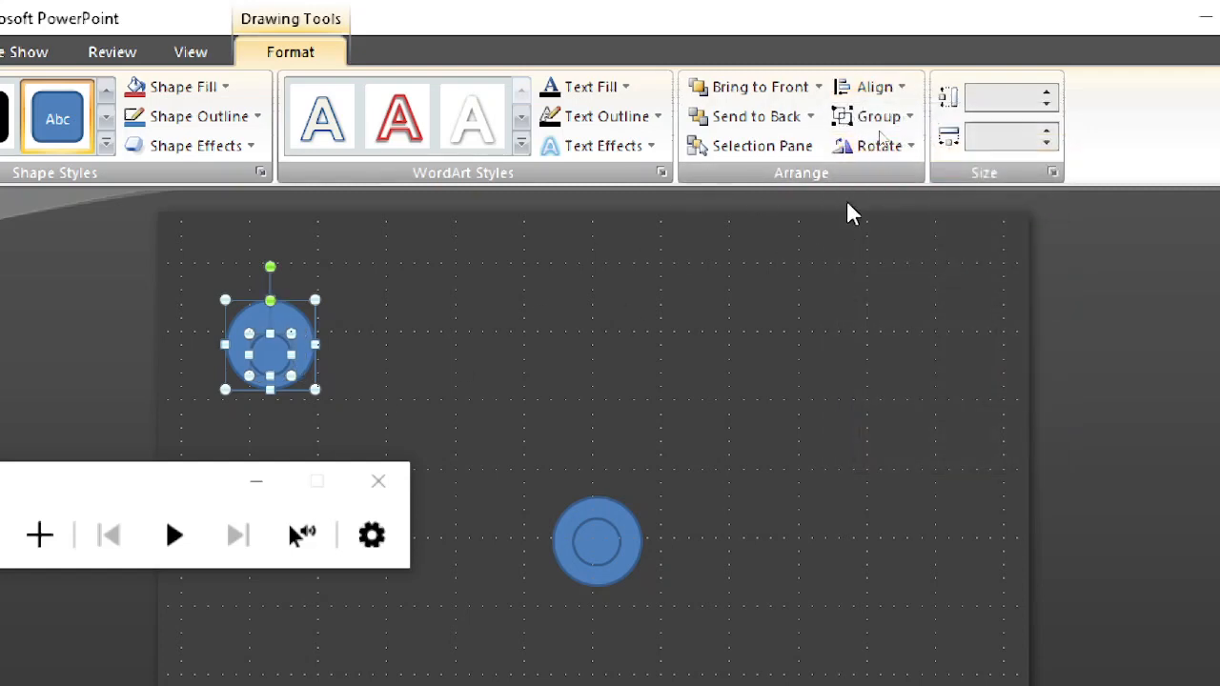
click(870, 87)
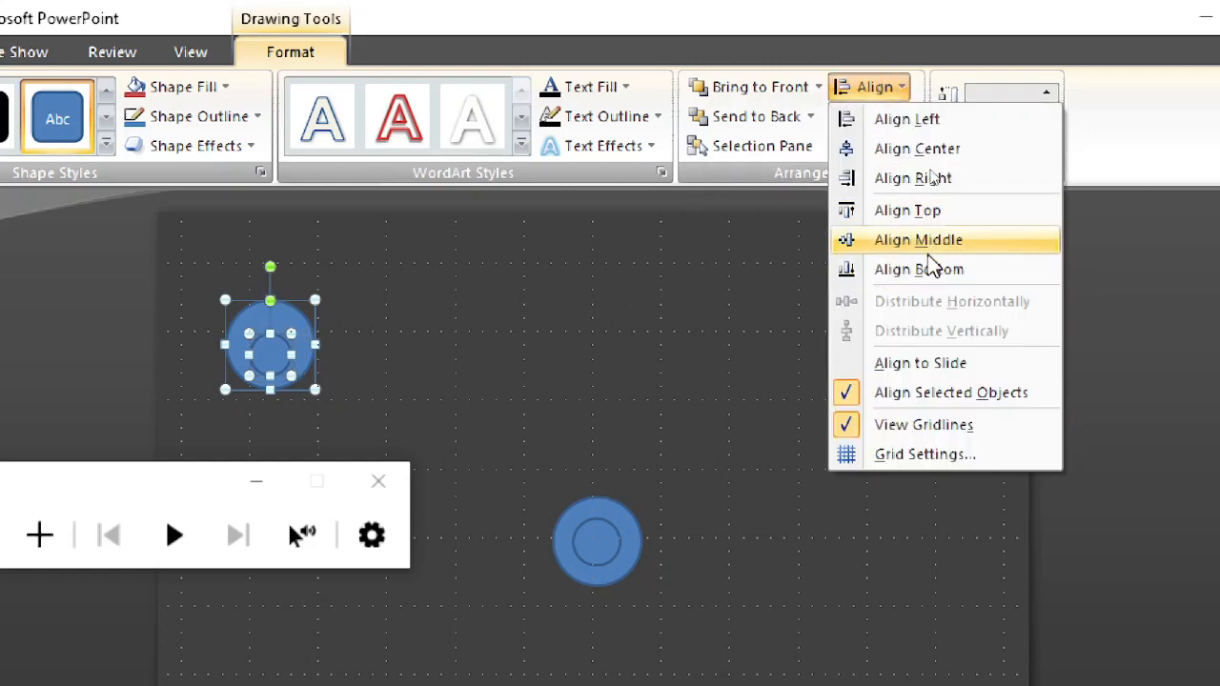
click(926, 245)
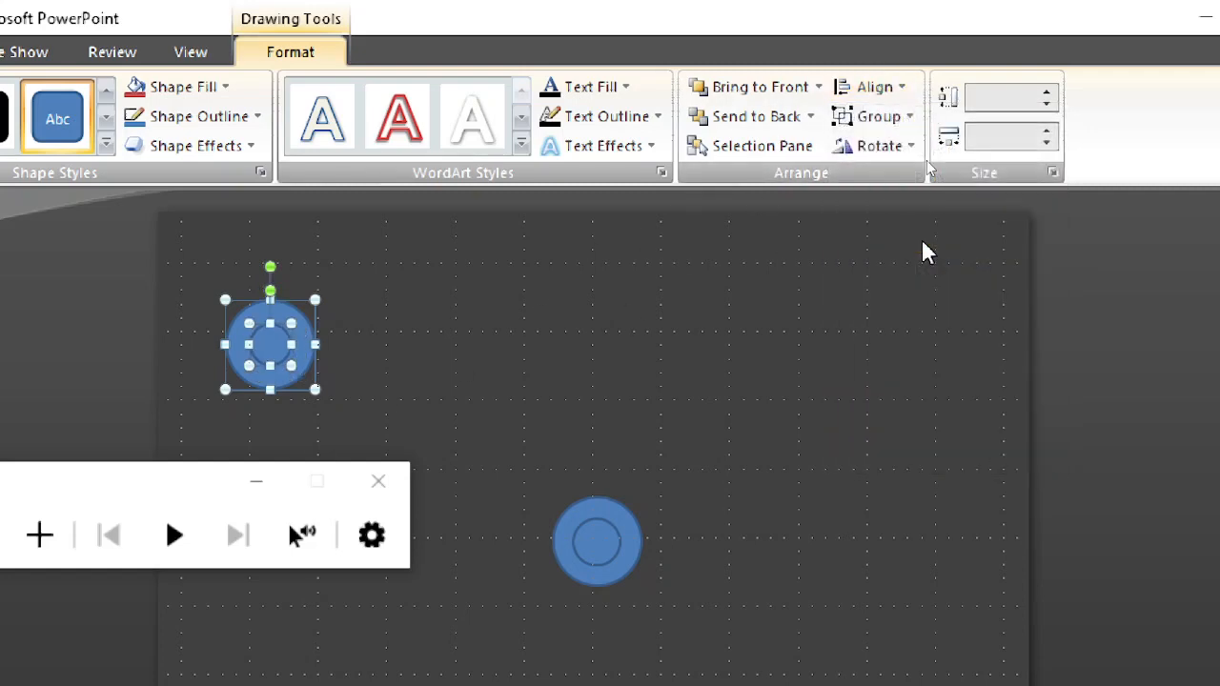
click(461, 408)
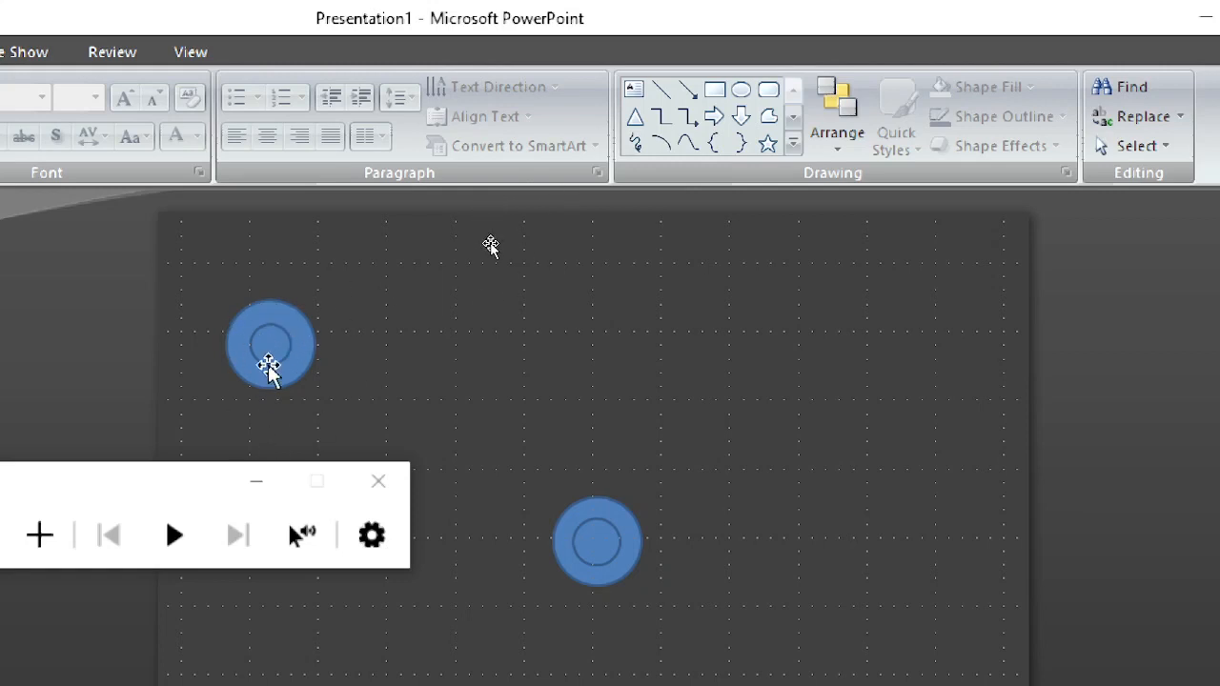
Step: Select the two circles at the slide's centre and apply Align Center and Align Middle to them
drag(534, 468, 671, 611)
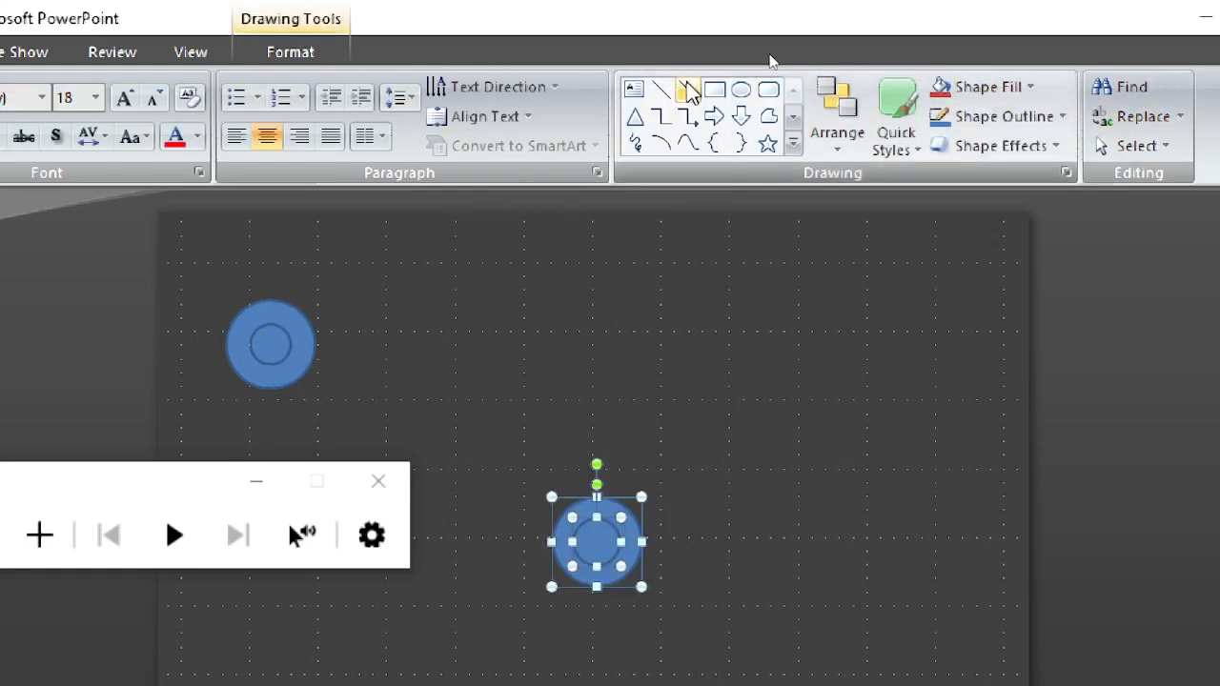
click(292, 61)
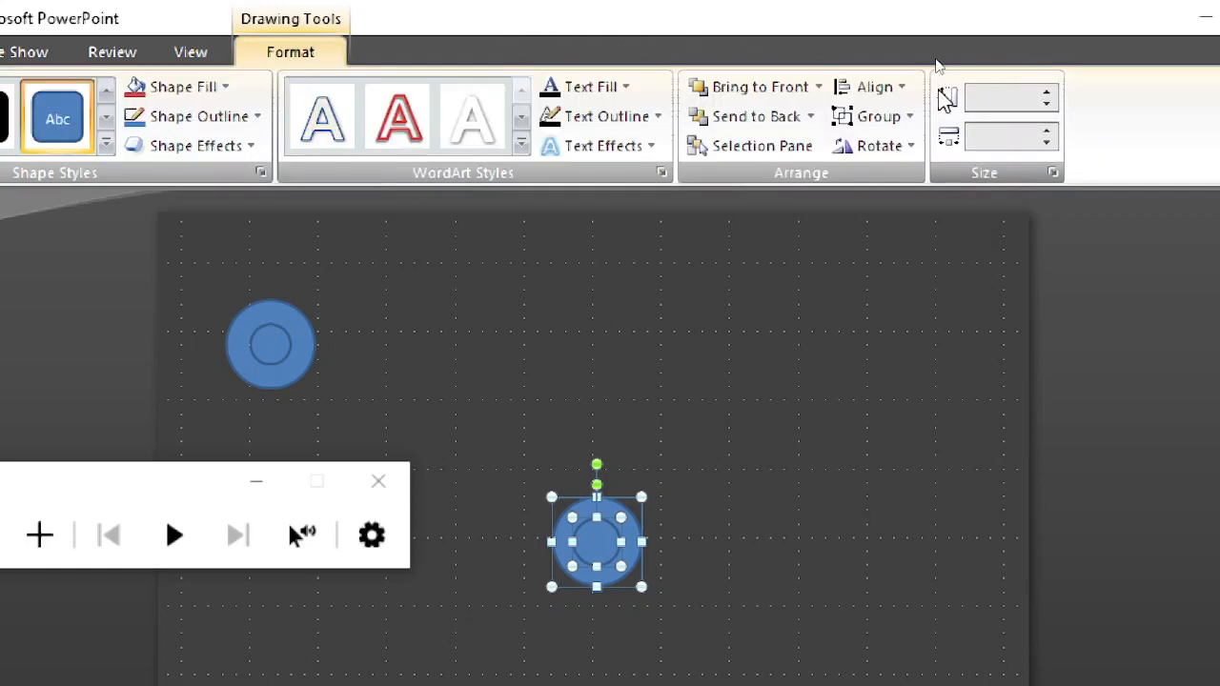
click(877, 86)
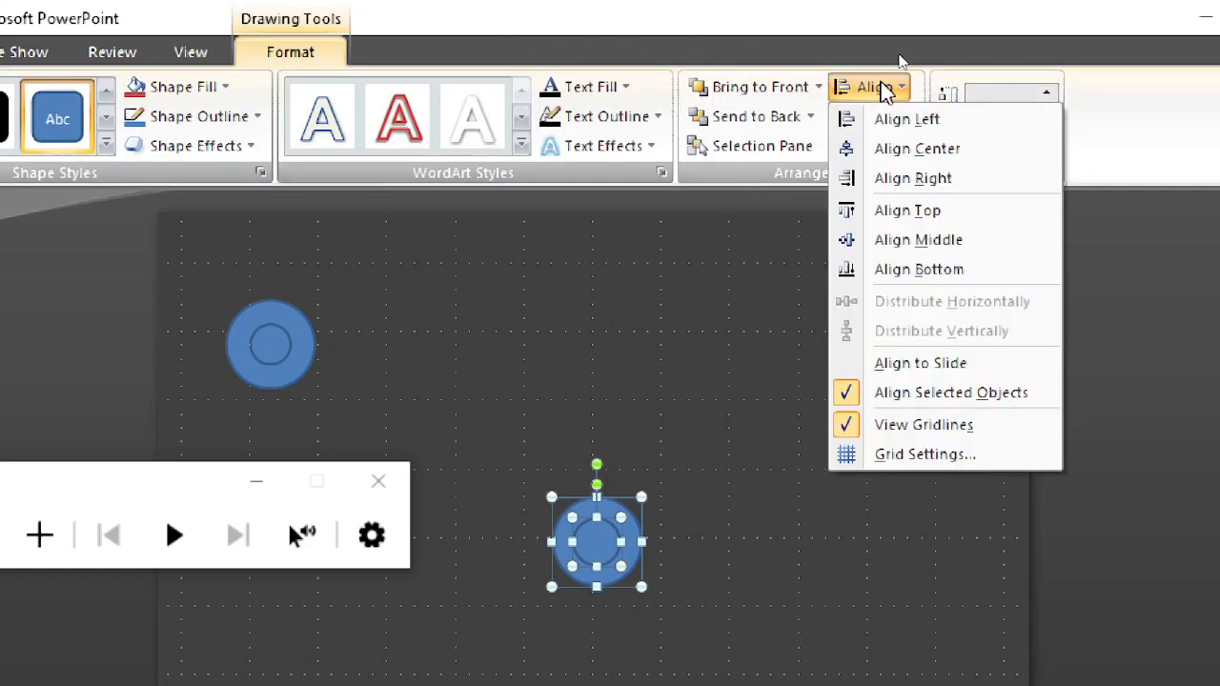
click(913, 151)
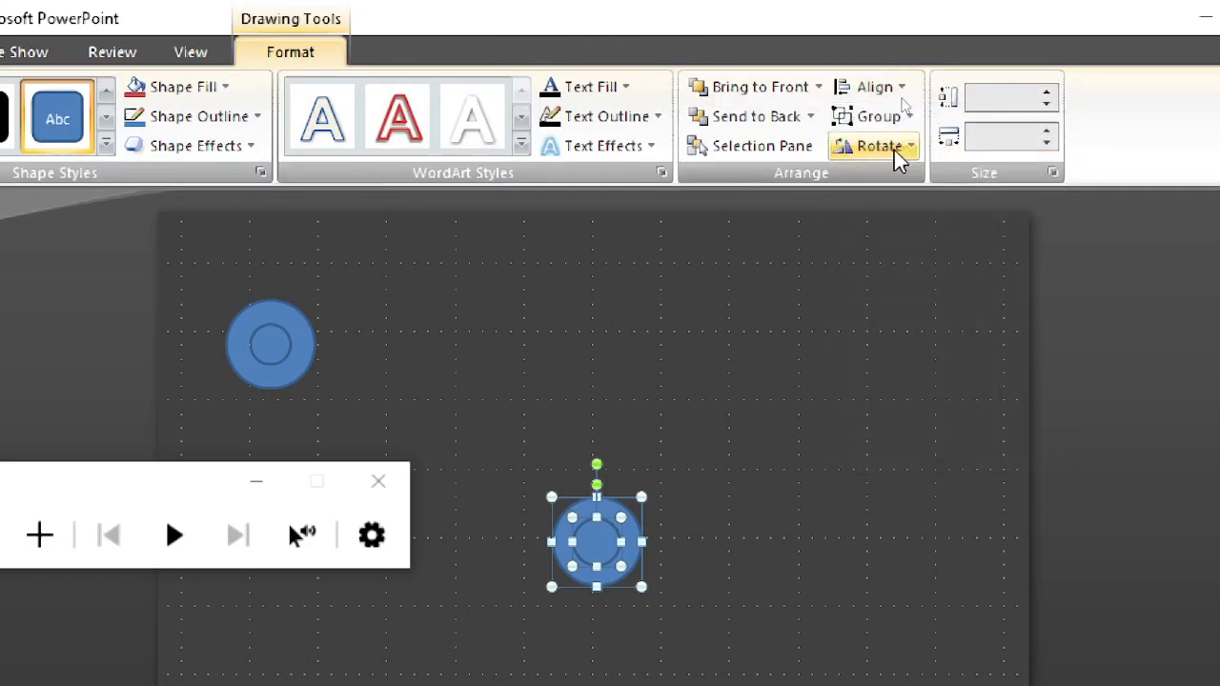
click(870, 86)
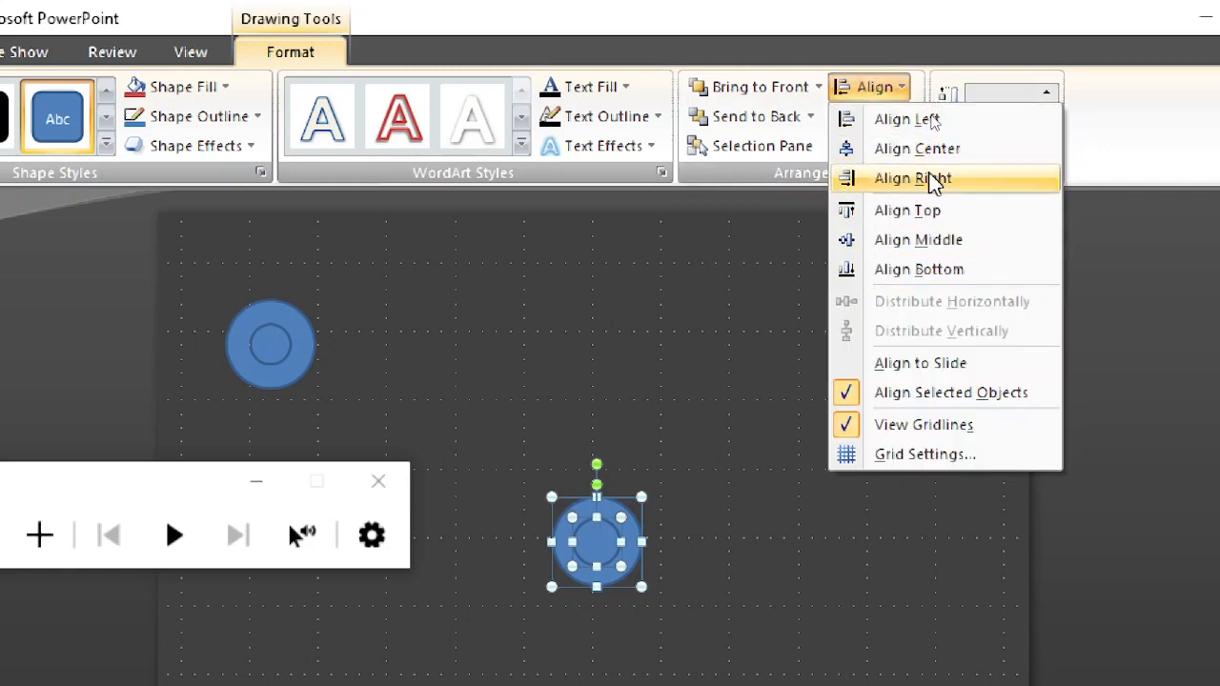
click(938, 243)
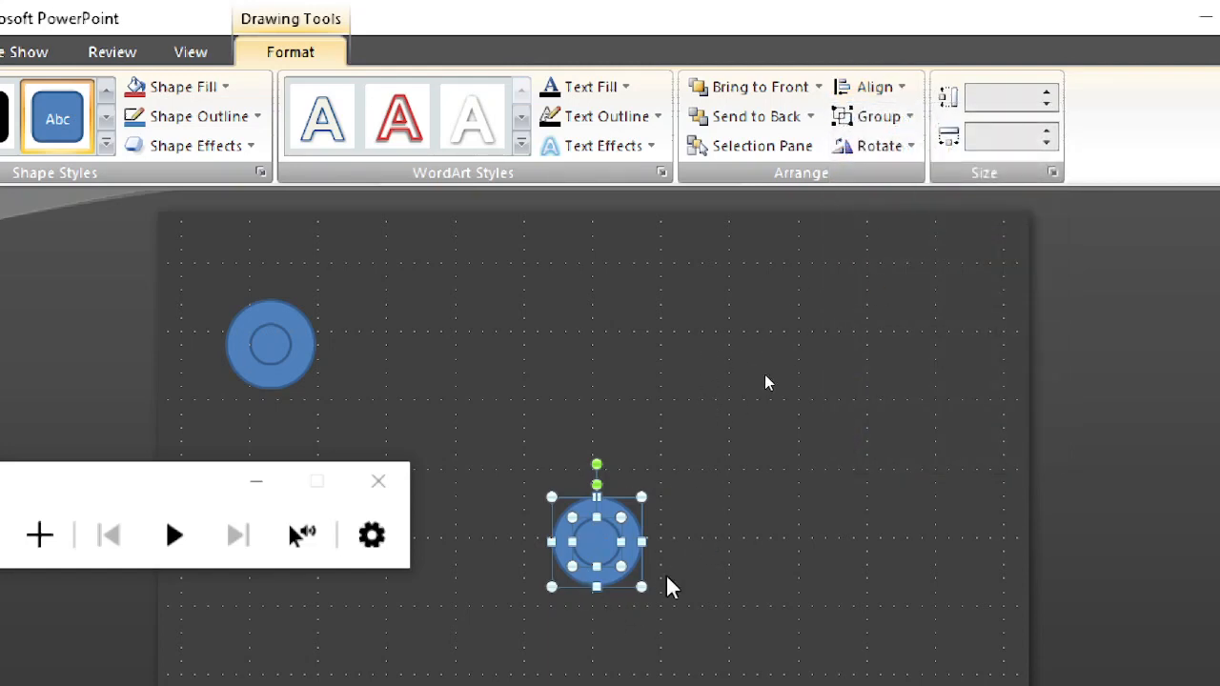
click(707, 556)
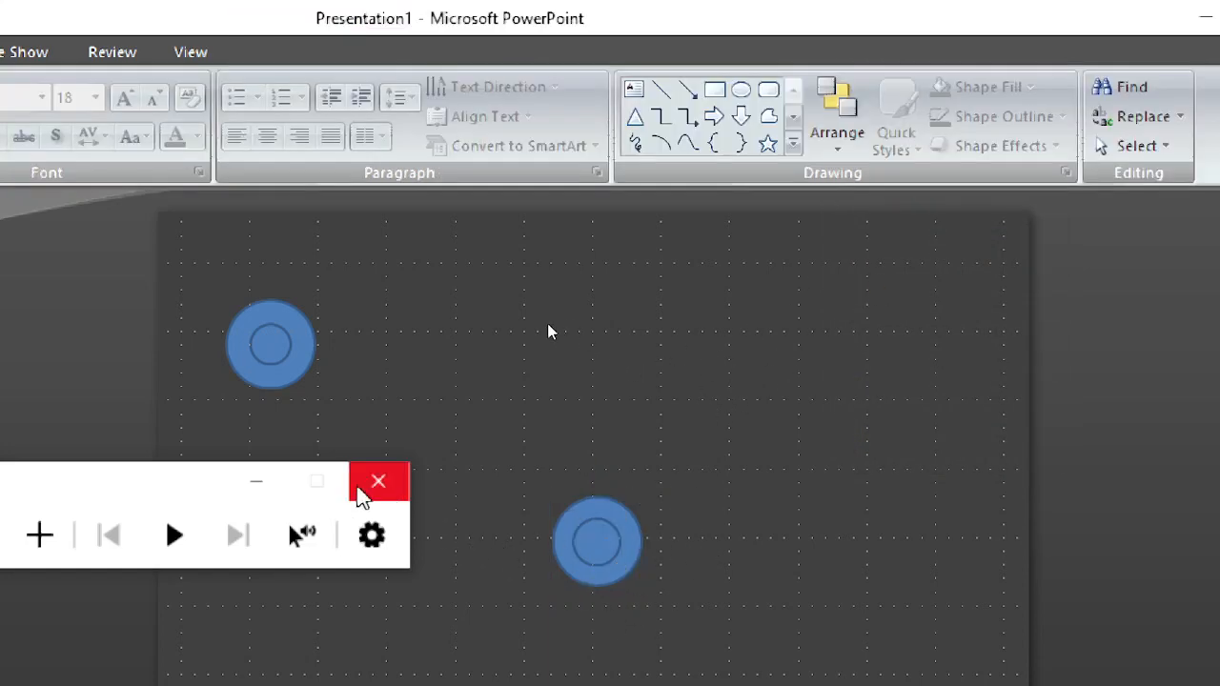
Step: Fill the outer circle at the slide's centre with a very dark grey from the standard colour palette
click(258, 484)
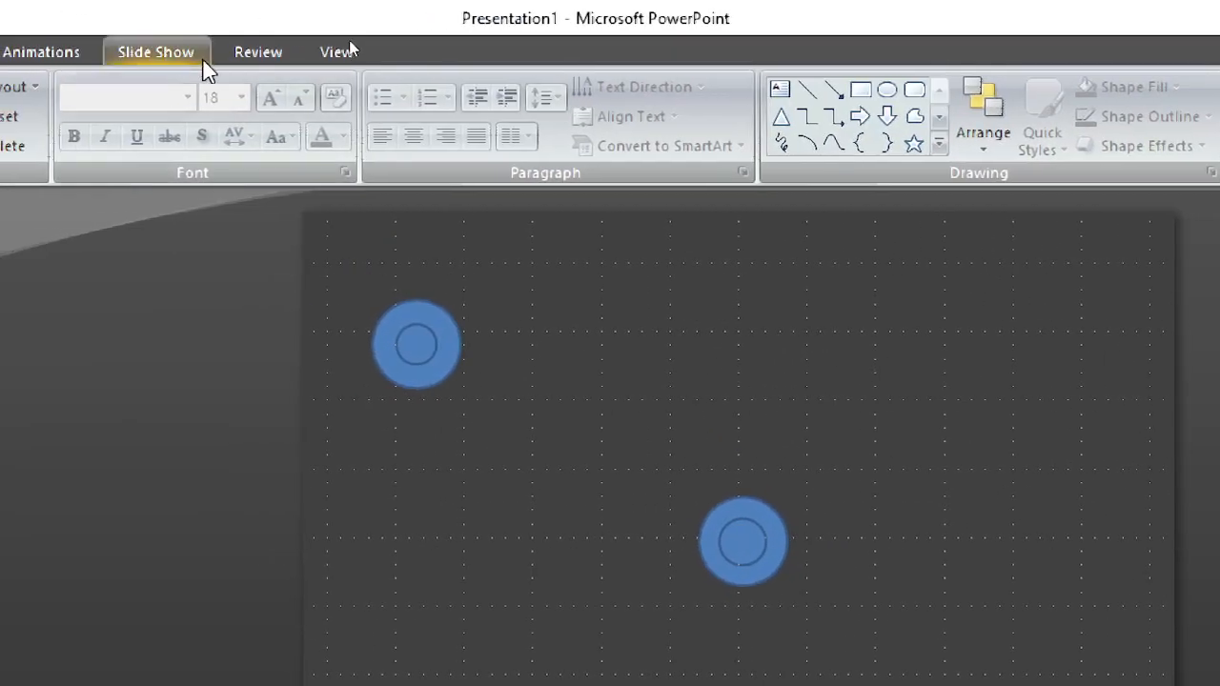
click(774, 538)
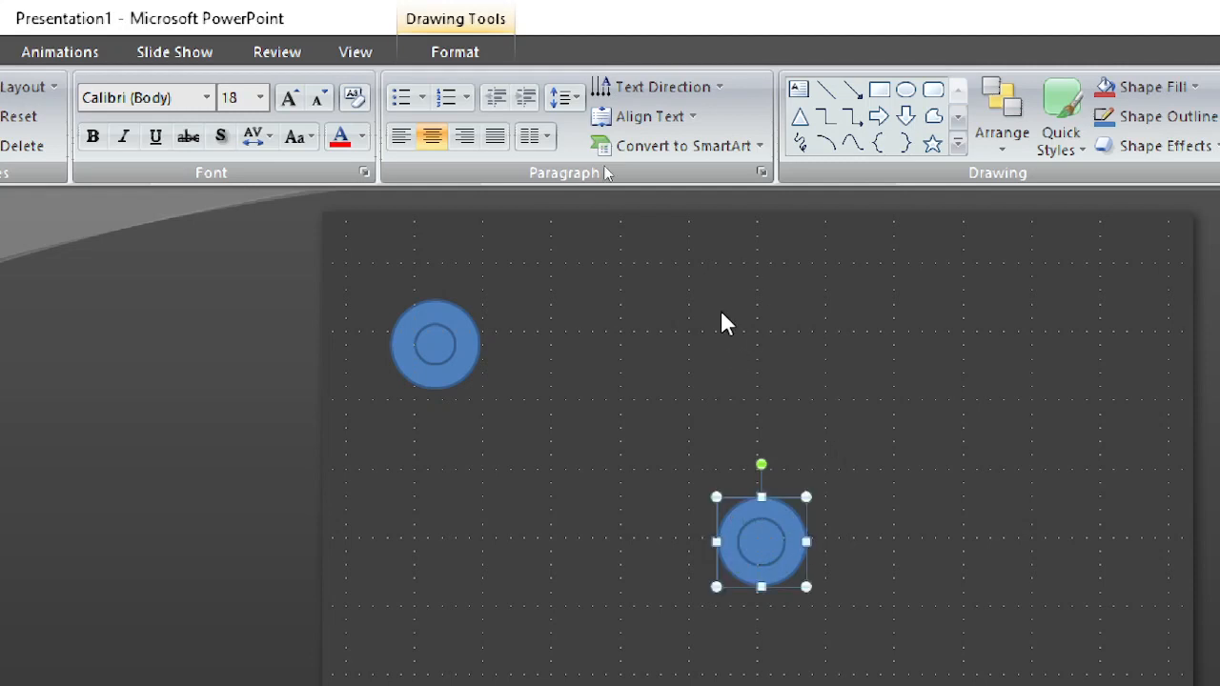
click(464, 63)
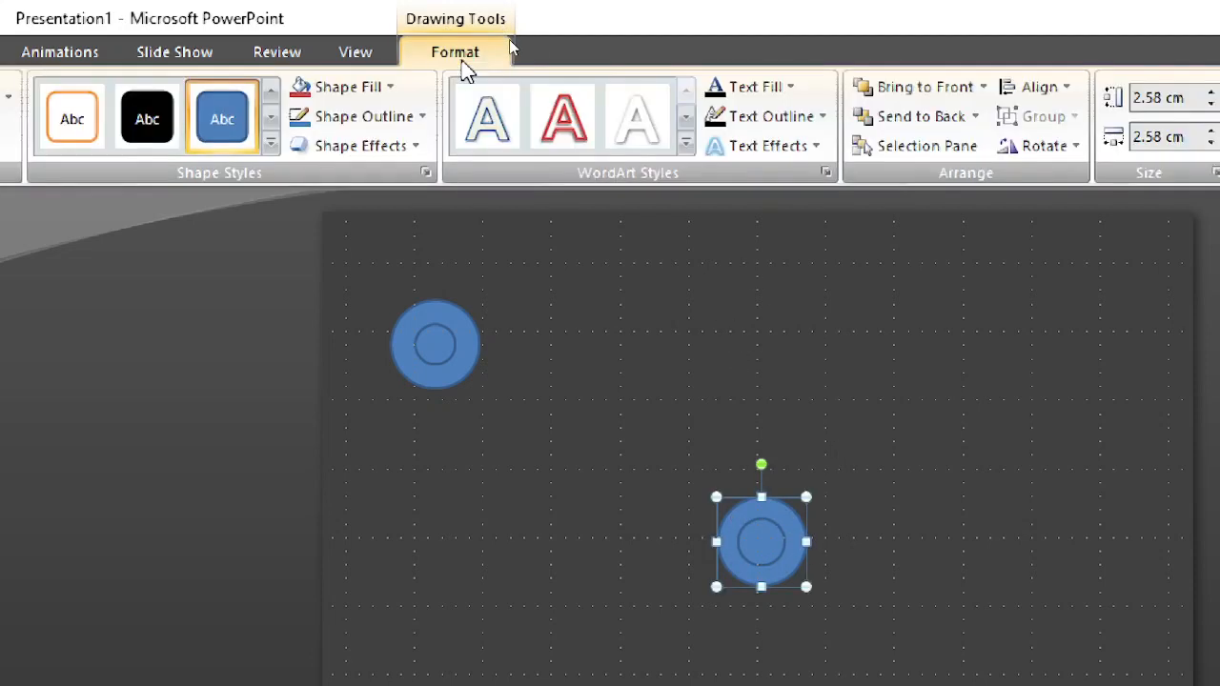
click(381, 88)
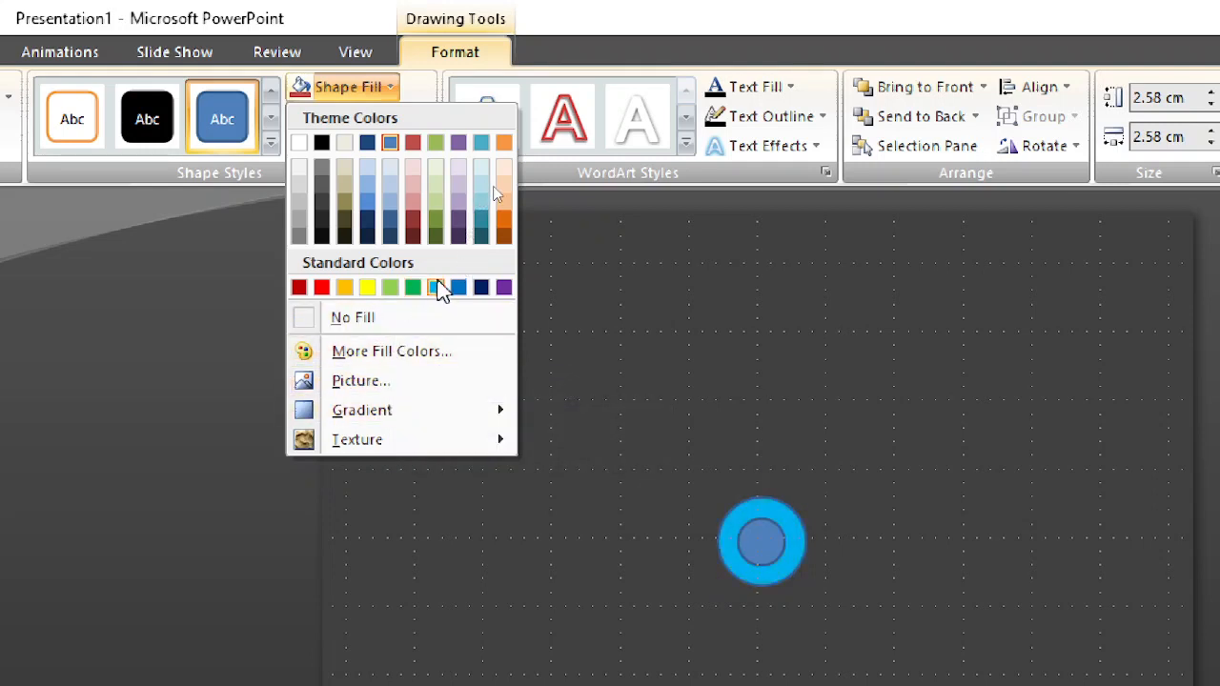
click(391, 352)
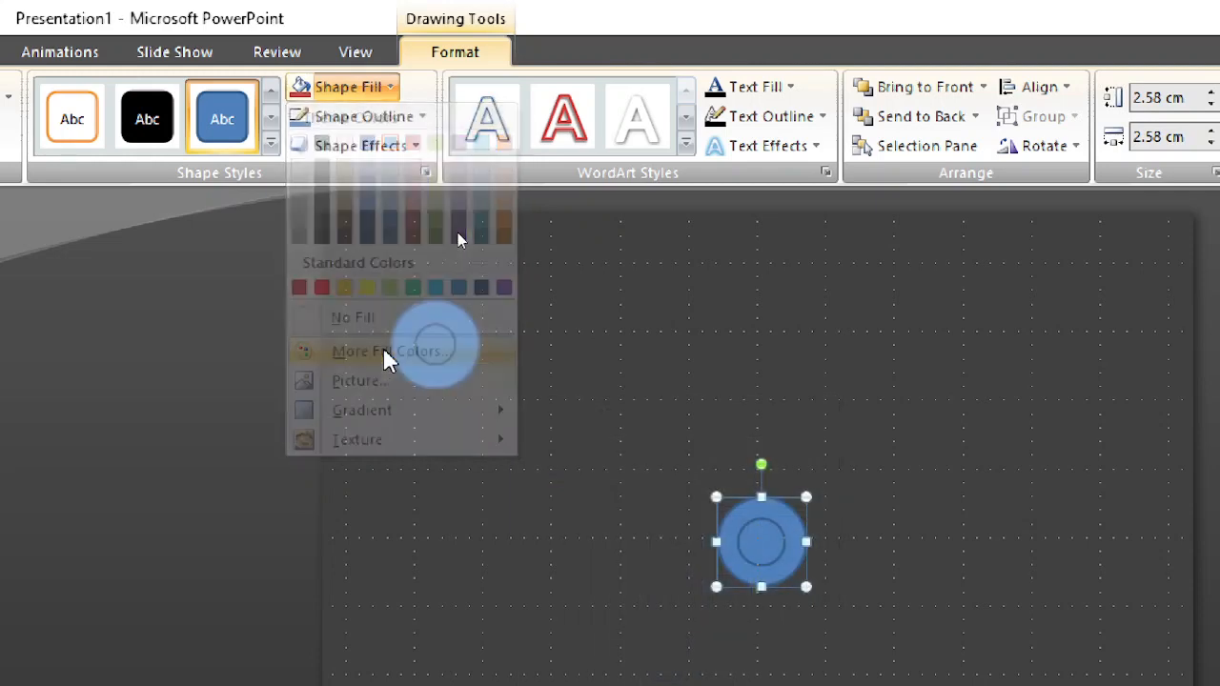
click(433, 265)
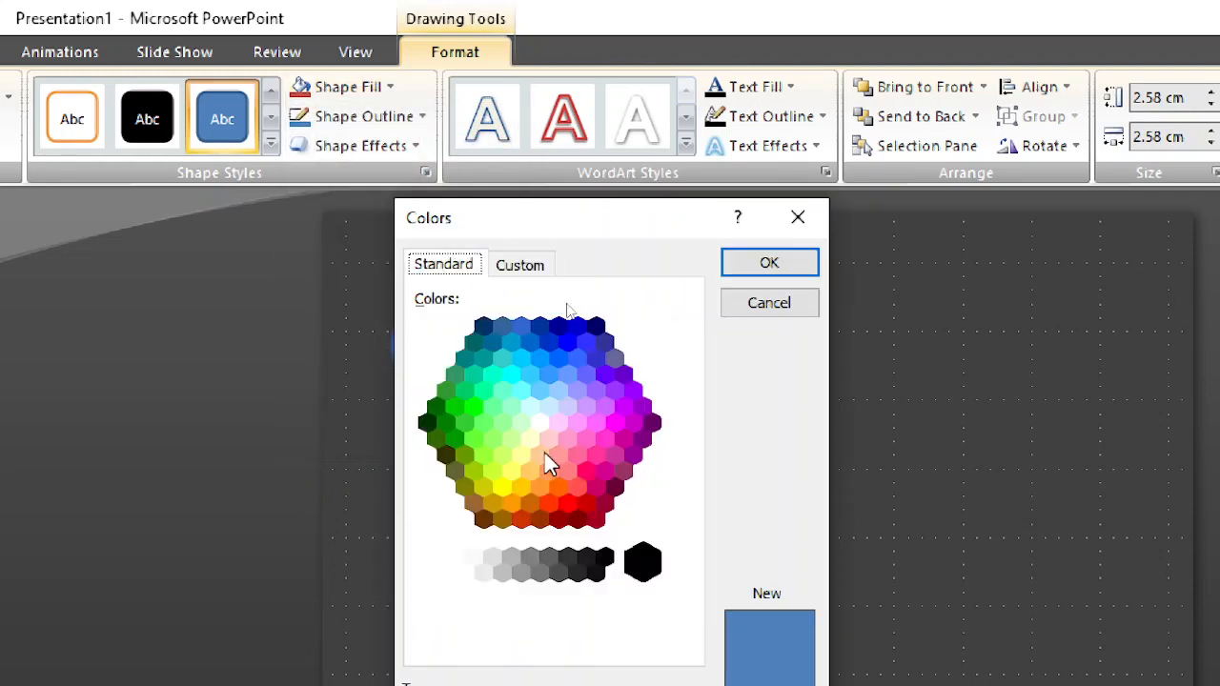
click(595, 519)
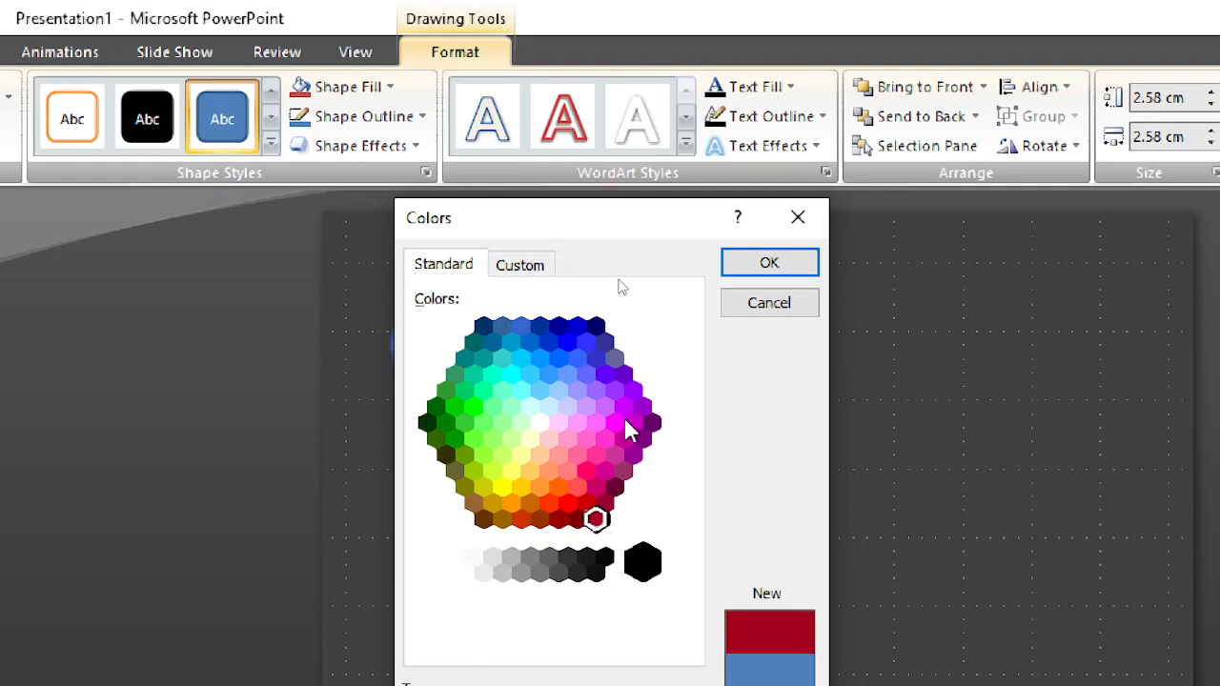
click(605, 563)
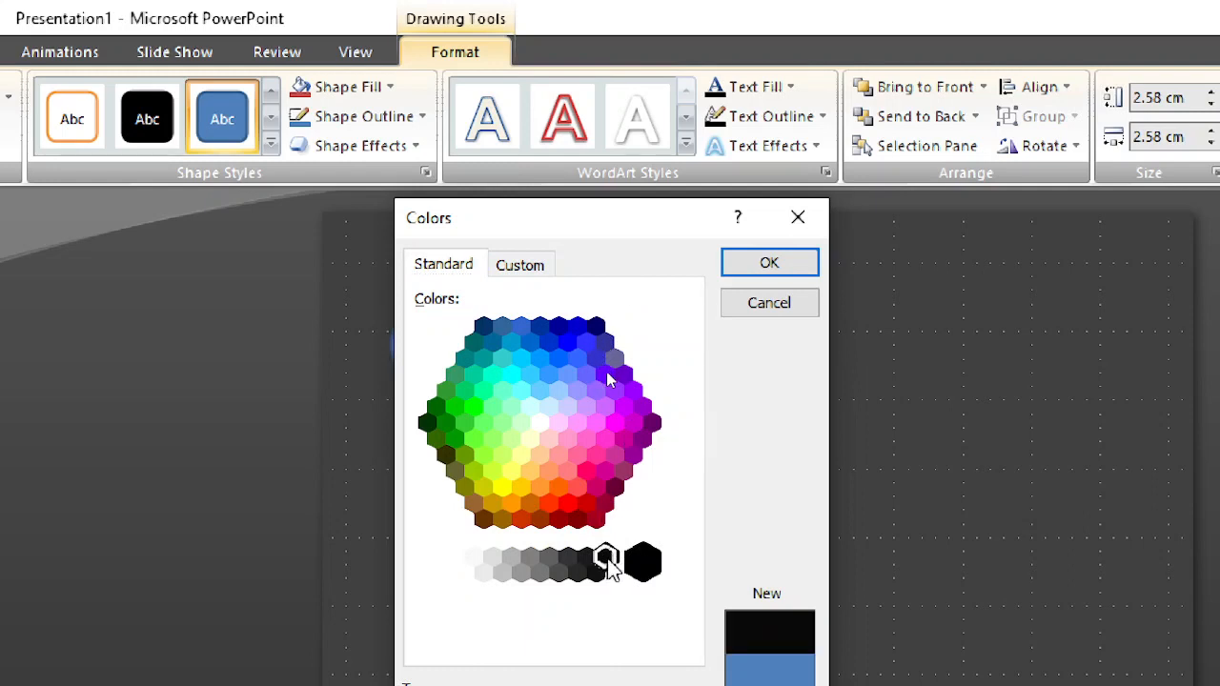
click(586, 562)
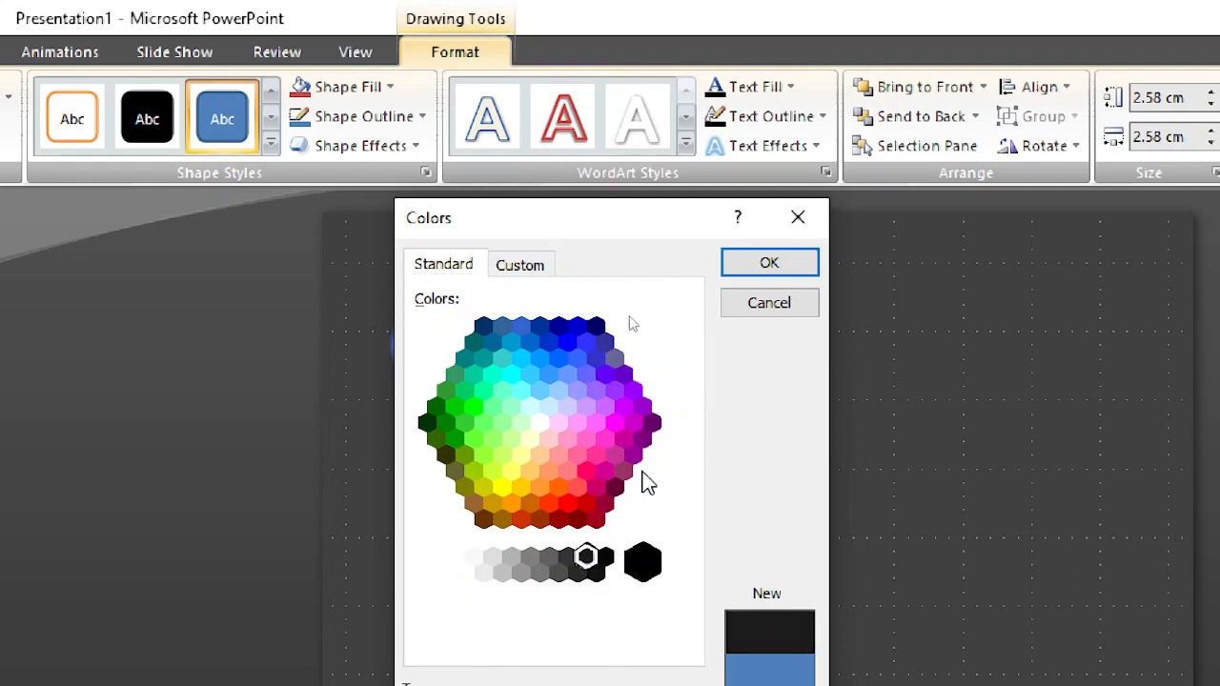
click(615, 488)
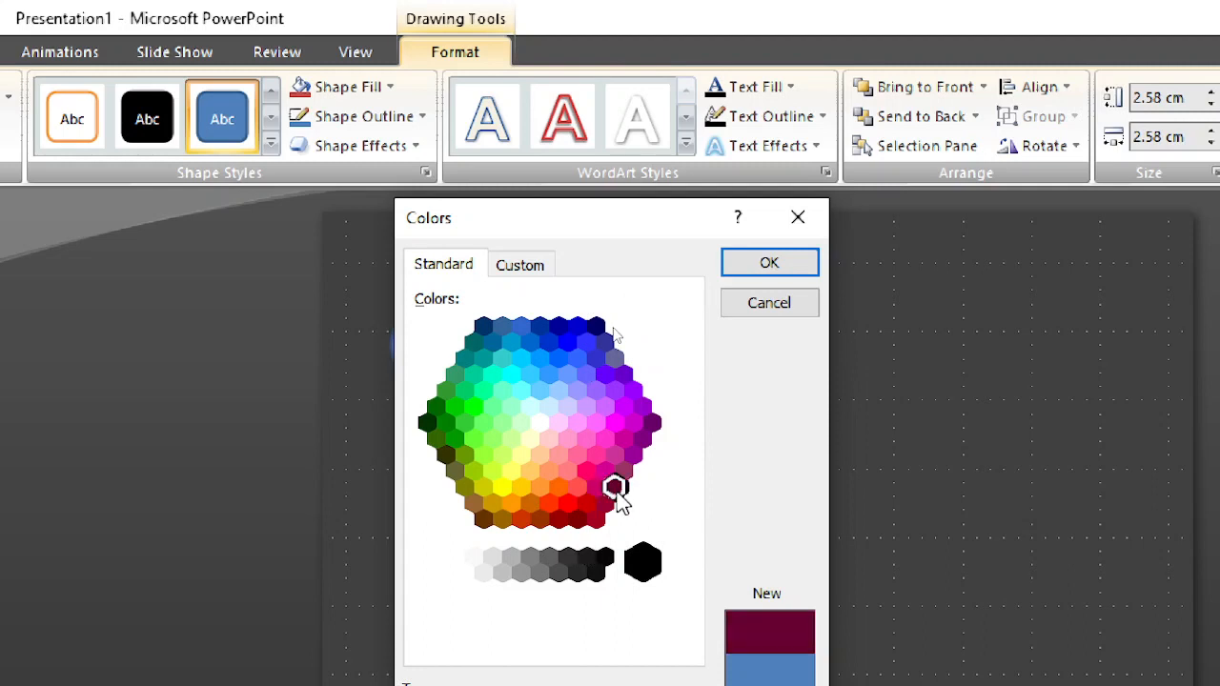
click(577, 520)
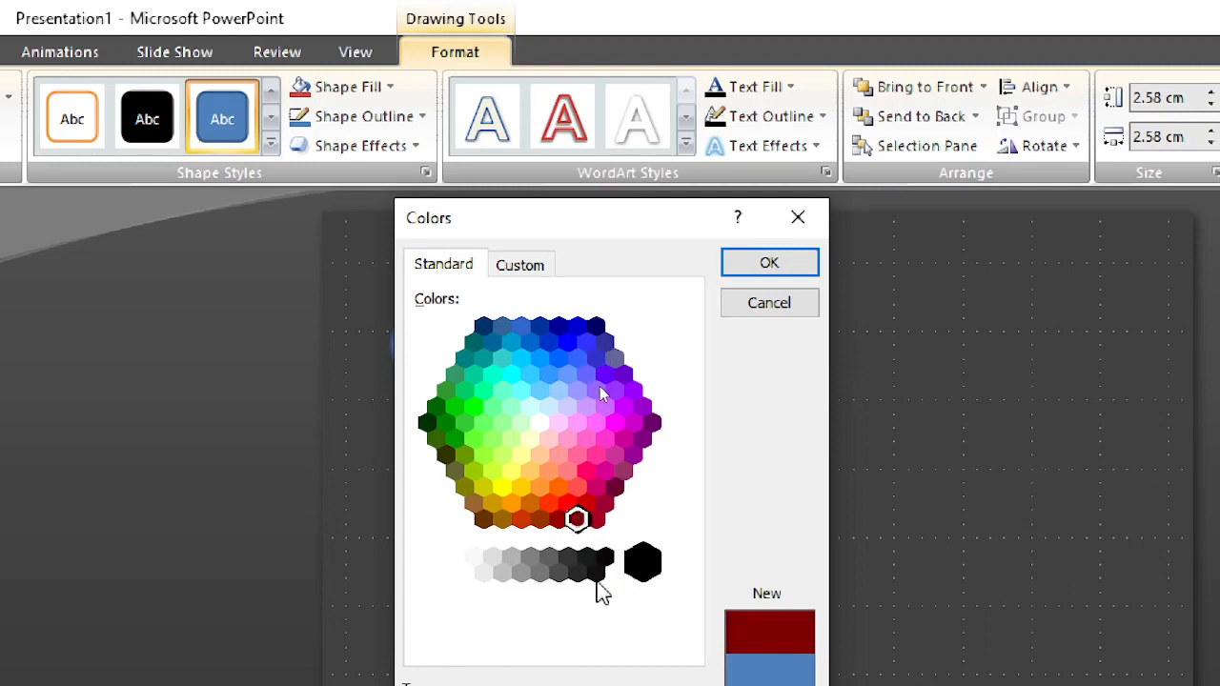
click(587, 562)
click(784, 271)
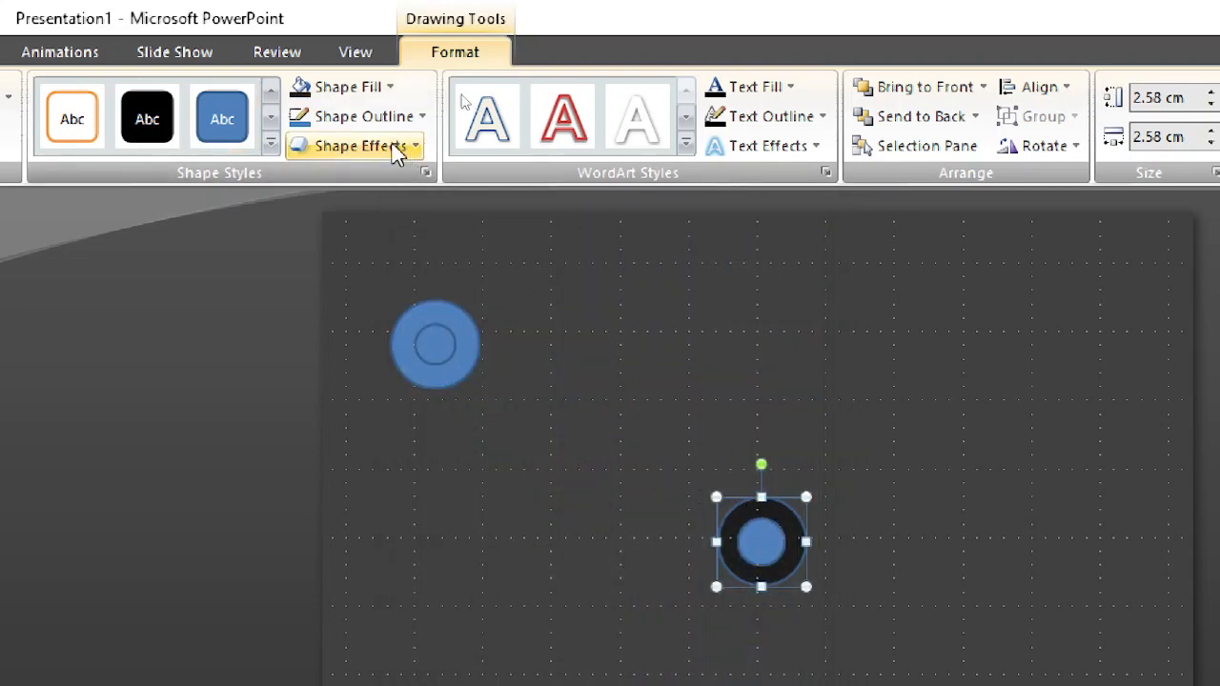
Step: Give the outer circle at the slide's centre a black outline and a black fill
click(376, 118)
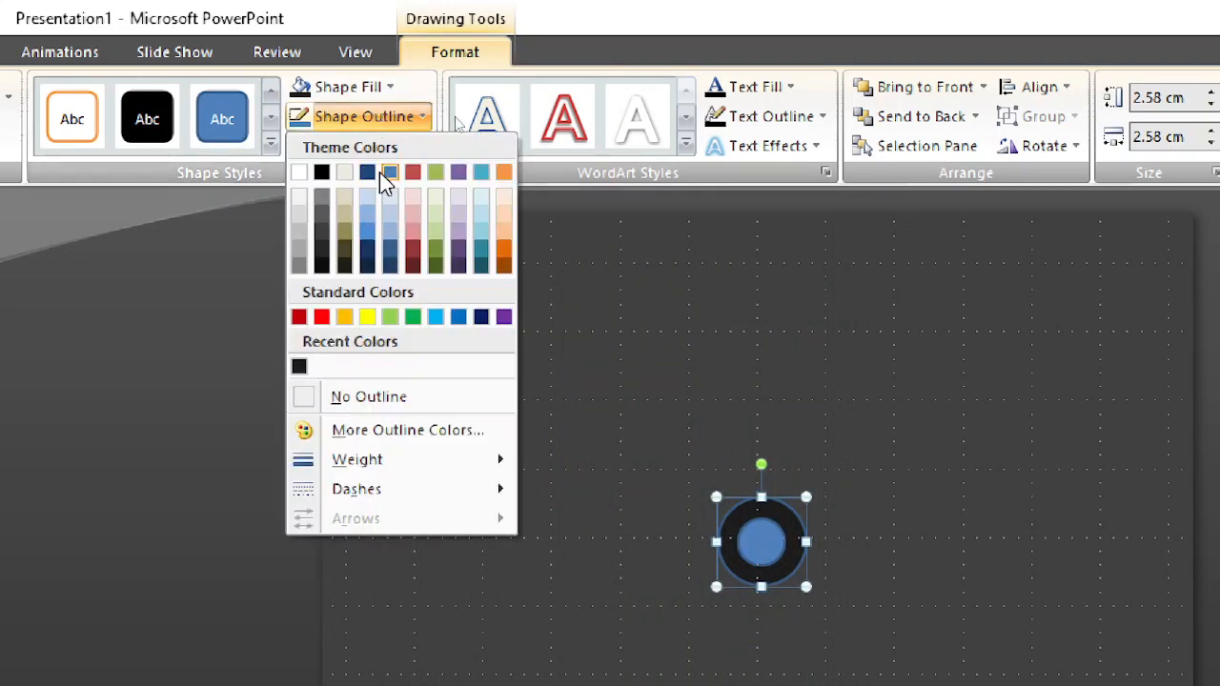
click(323, 172)
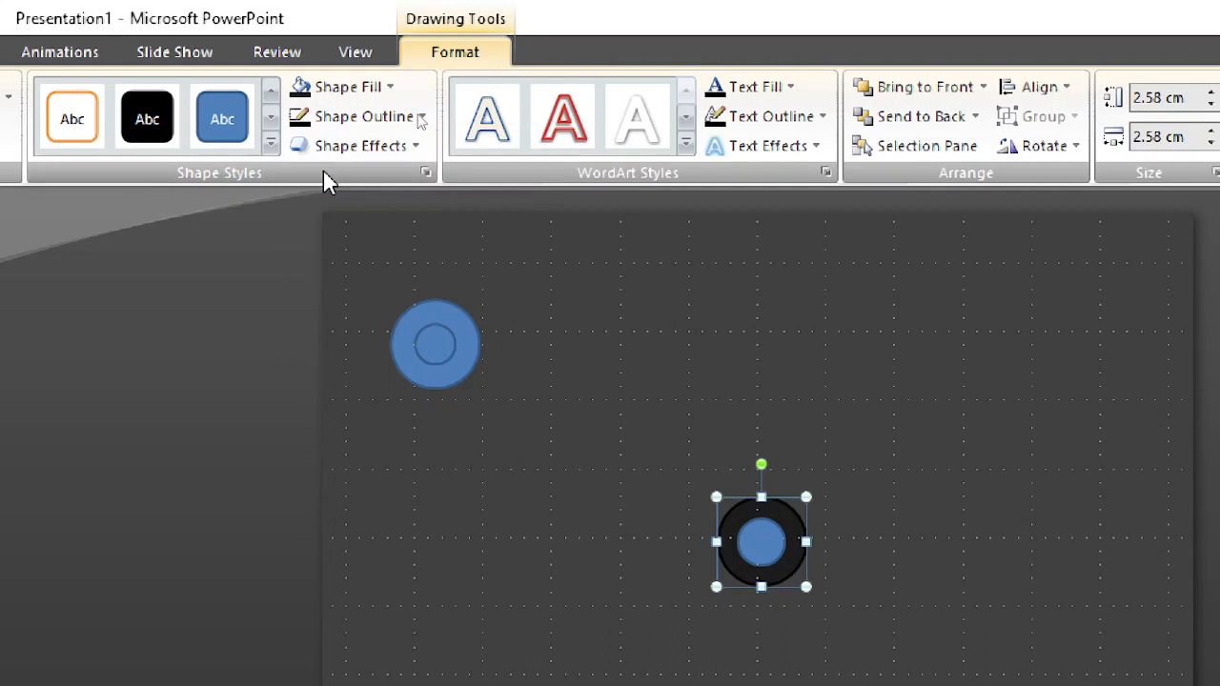
click(338, 95)
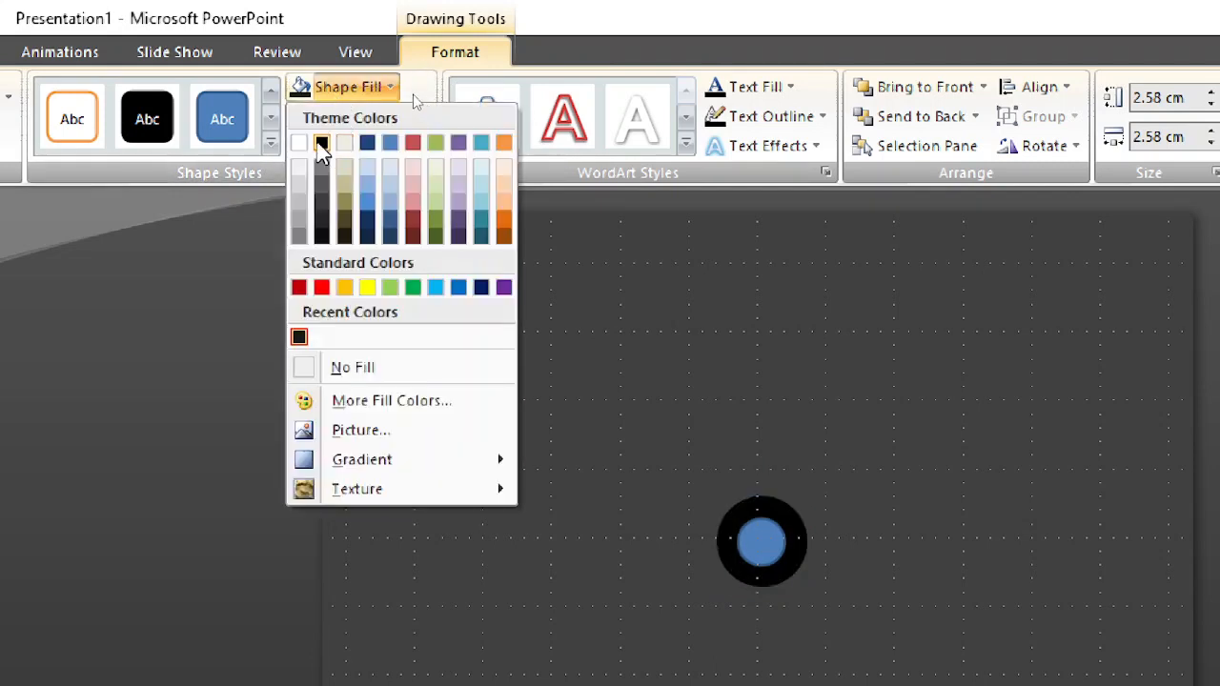
click(320, 144)
Step: Give the inner circle at the slide's centre a light olive green fill and a matching light green outline
click(760, 539)
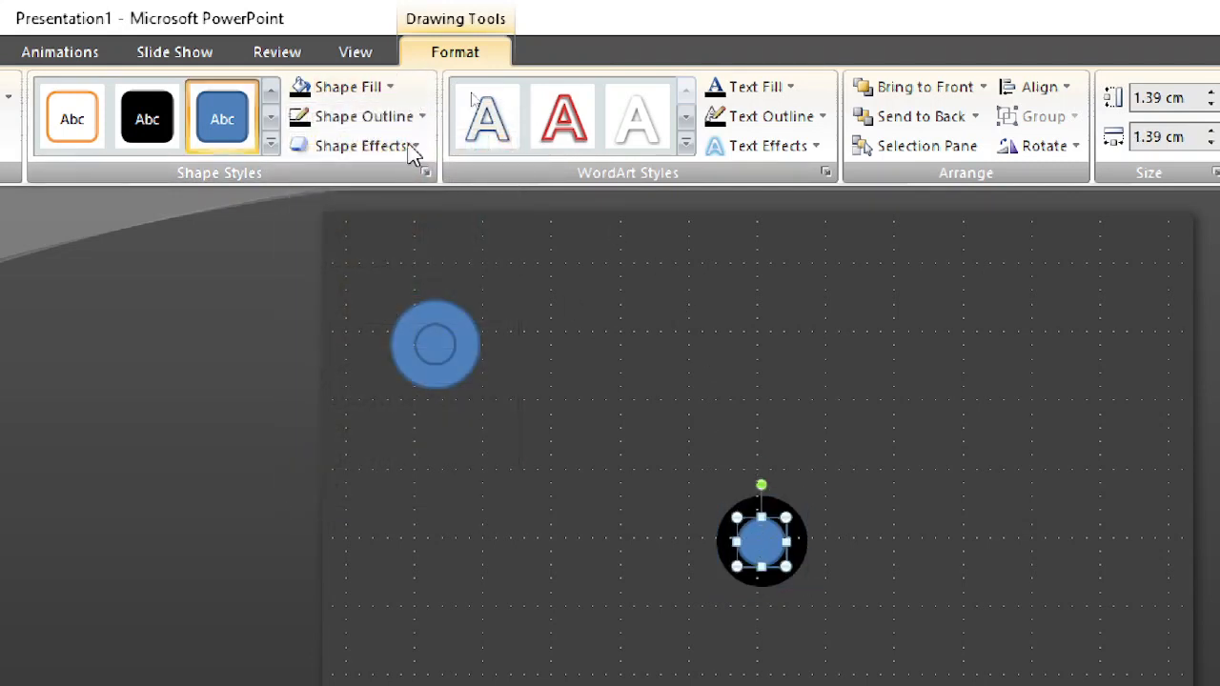
click(330, 89)
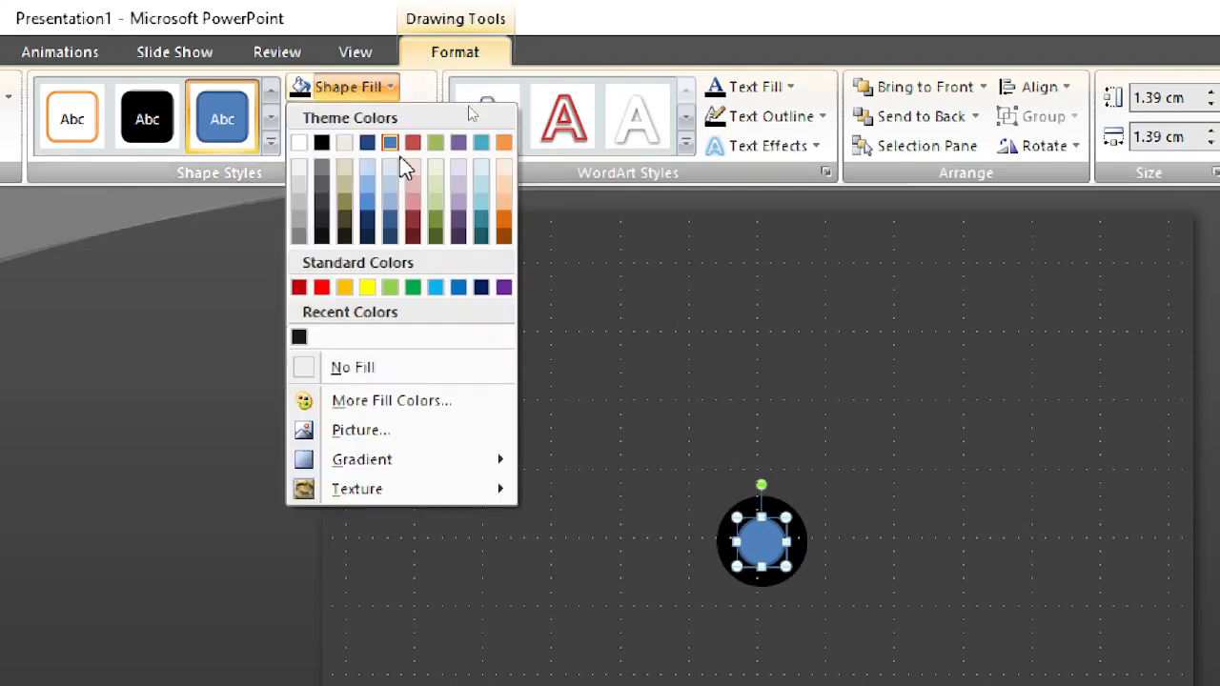
click(439, 202)
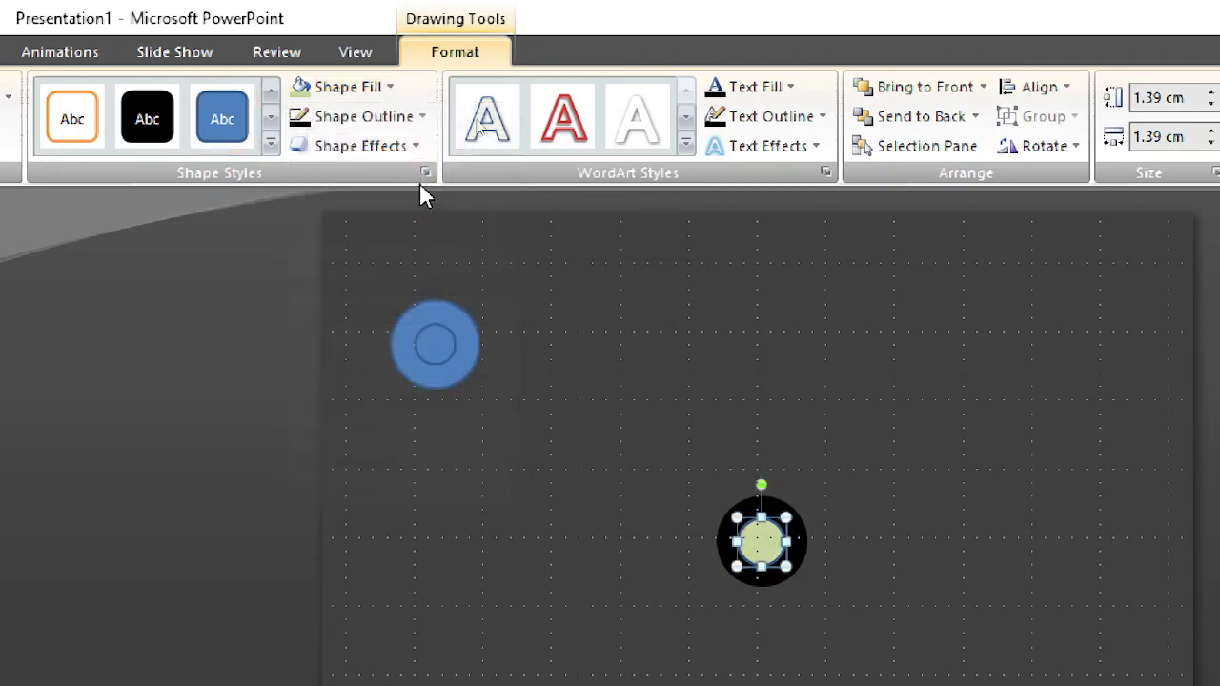
click(367, 120)
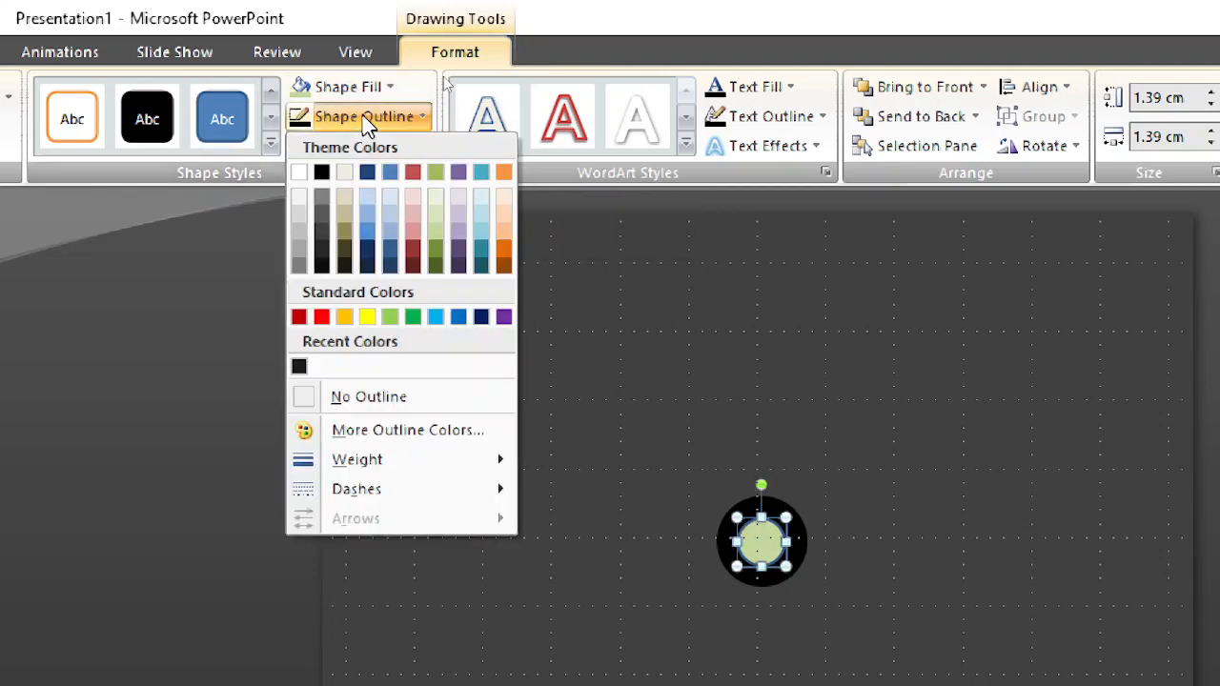
click(435, 211)
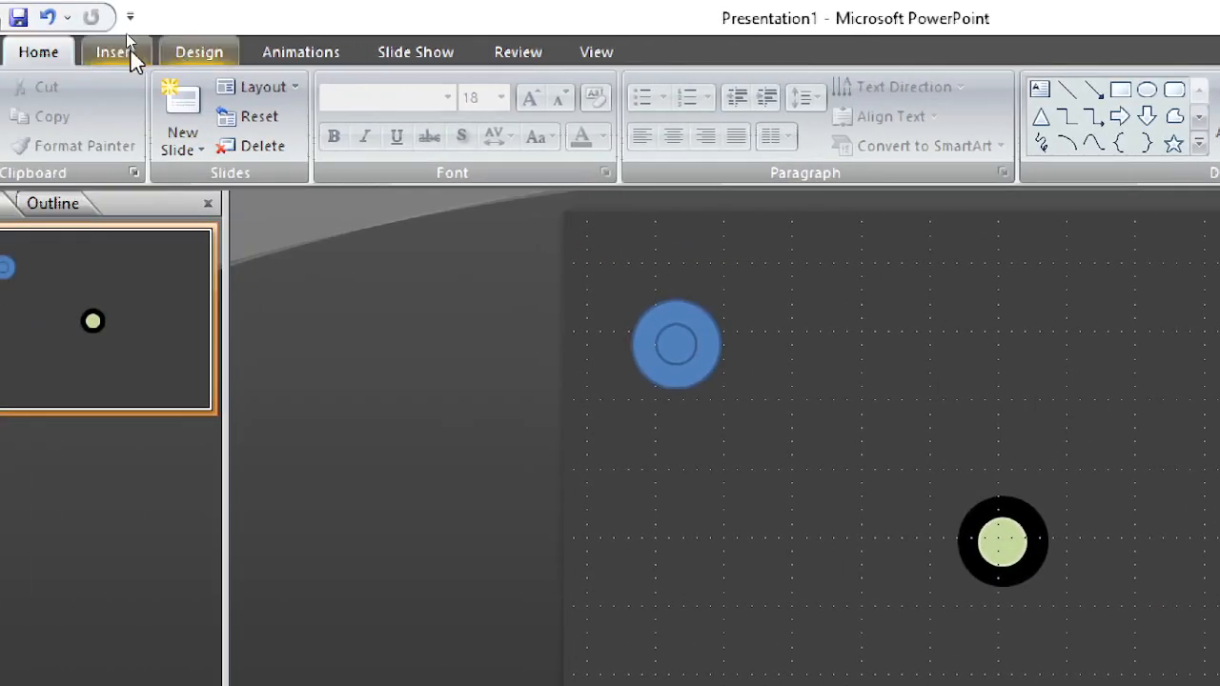
Step: Draw a narrow trapezoid about 5.6 cm tall and 2 cm wide just below the black ring
click(117, 52)
click(235, 153)
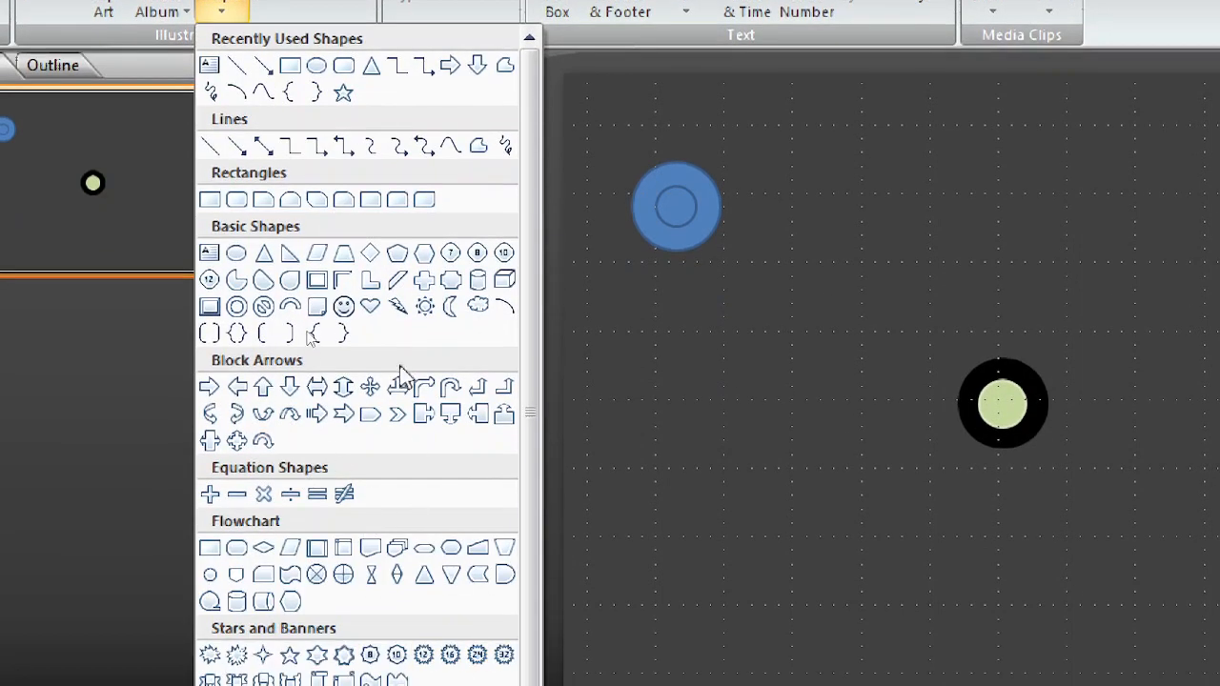
click(345, 254)
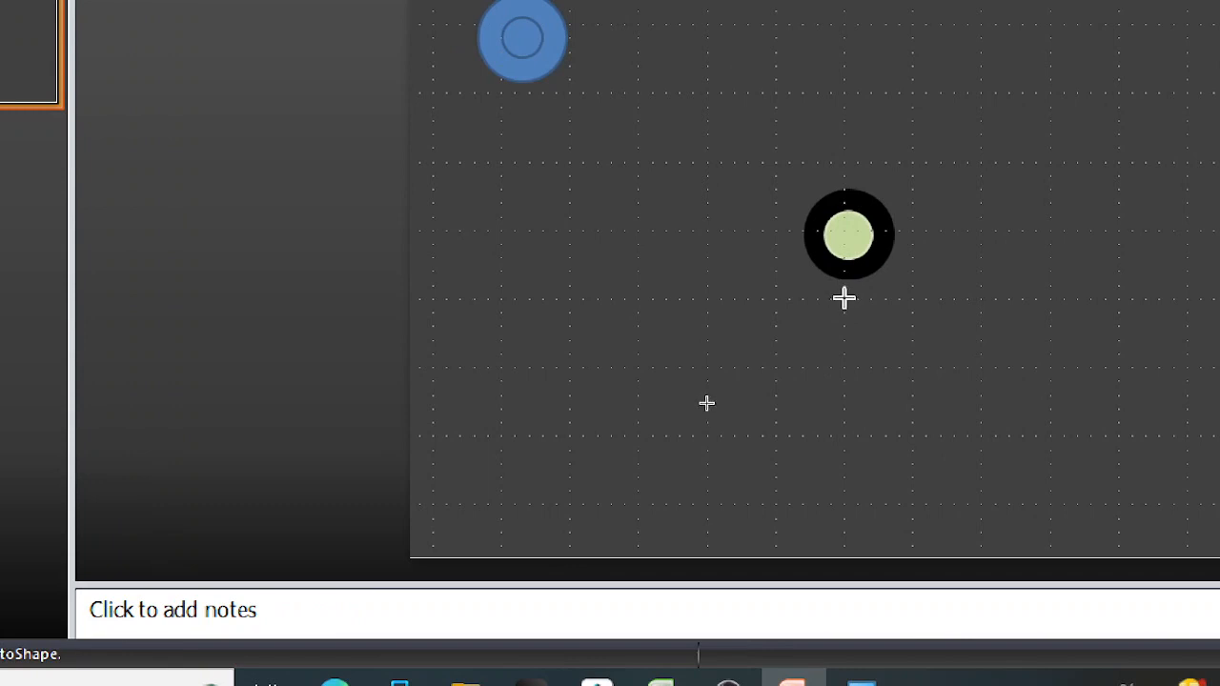
mouse_move(843, 300)
mouse_down()
mouse_move(899, 458)
mouse_move(897, 489)
mouse_up()
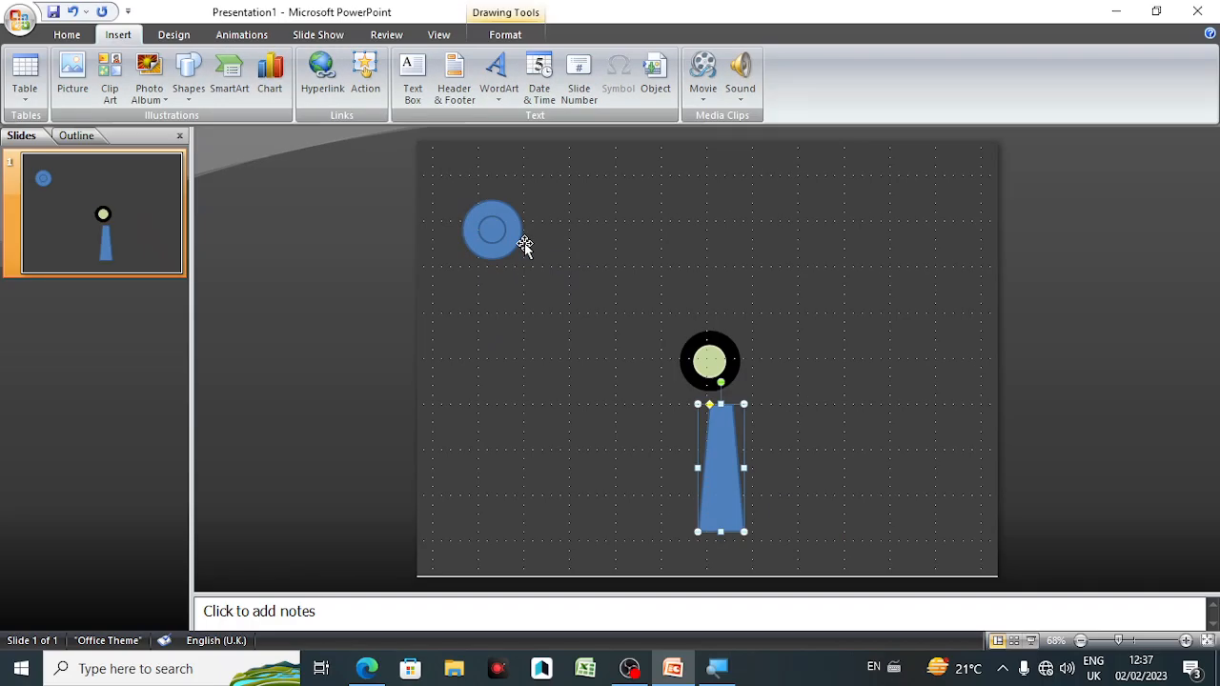
Step: Flip the trapezoid vertically so its wide end faces the circles
click(505, 34)
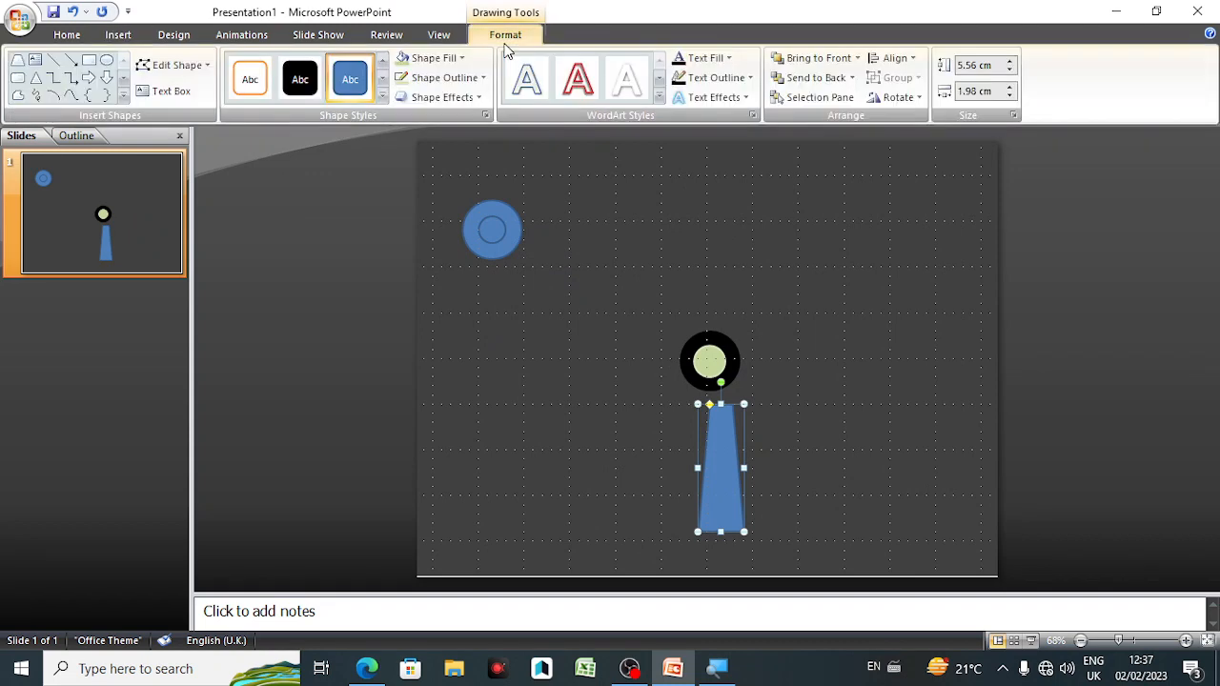
click(894, 97)
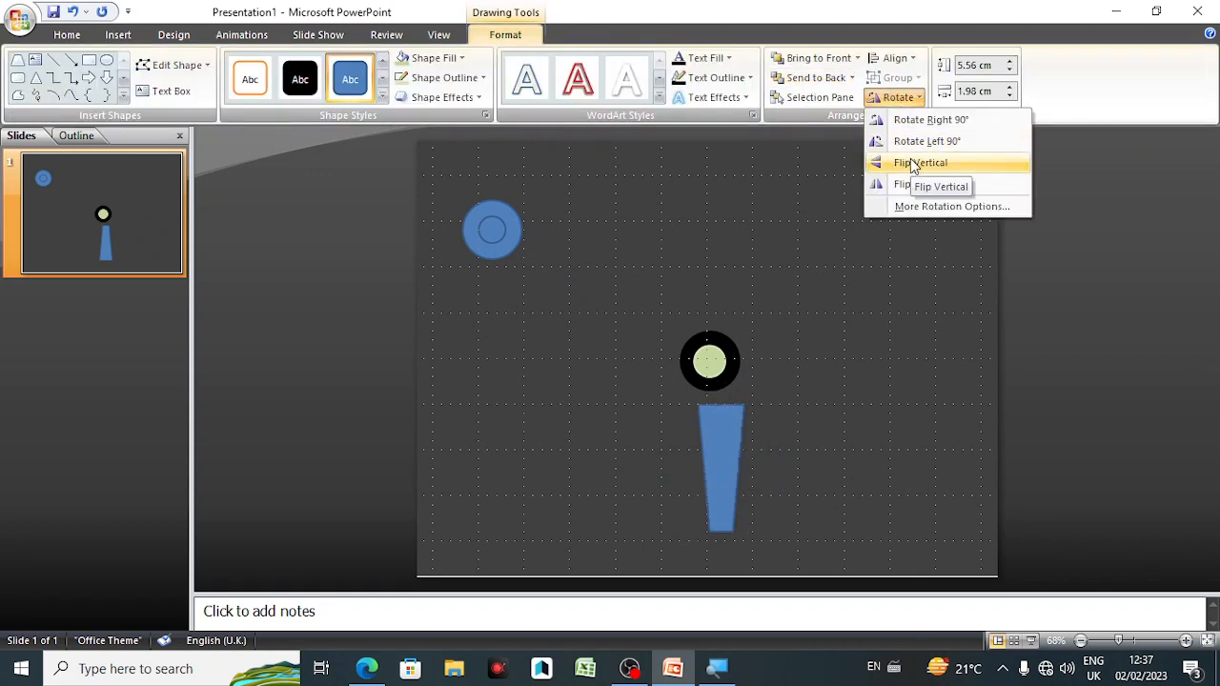
click(913, 164)
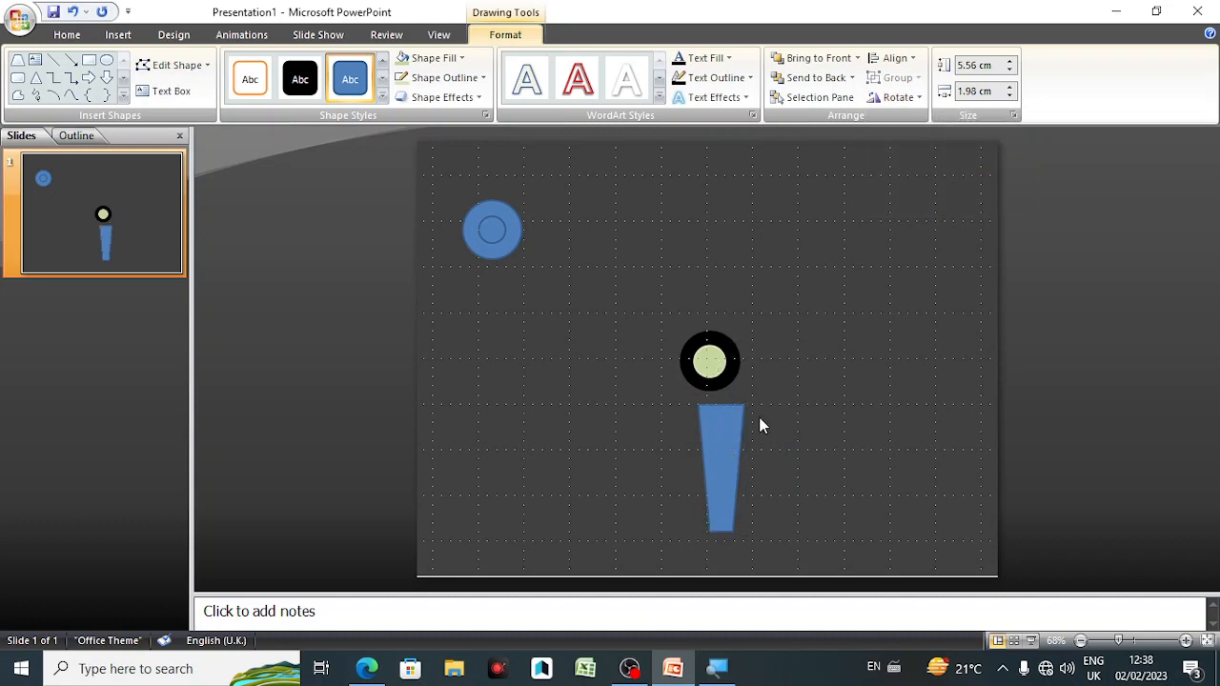
click(759, 419)
Step: Select the two centre circles together with the trapezoid and apply Align Center to them
mouse_move(664, 301)
mouse_down()
mouse_move(754, 566)
mouse_move(767, 555)
mouse_up()
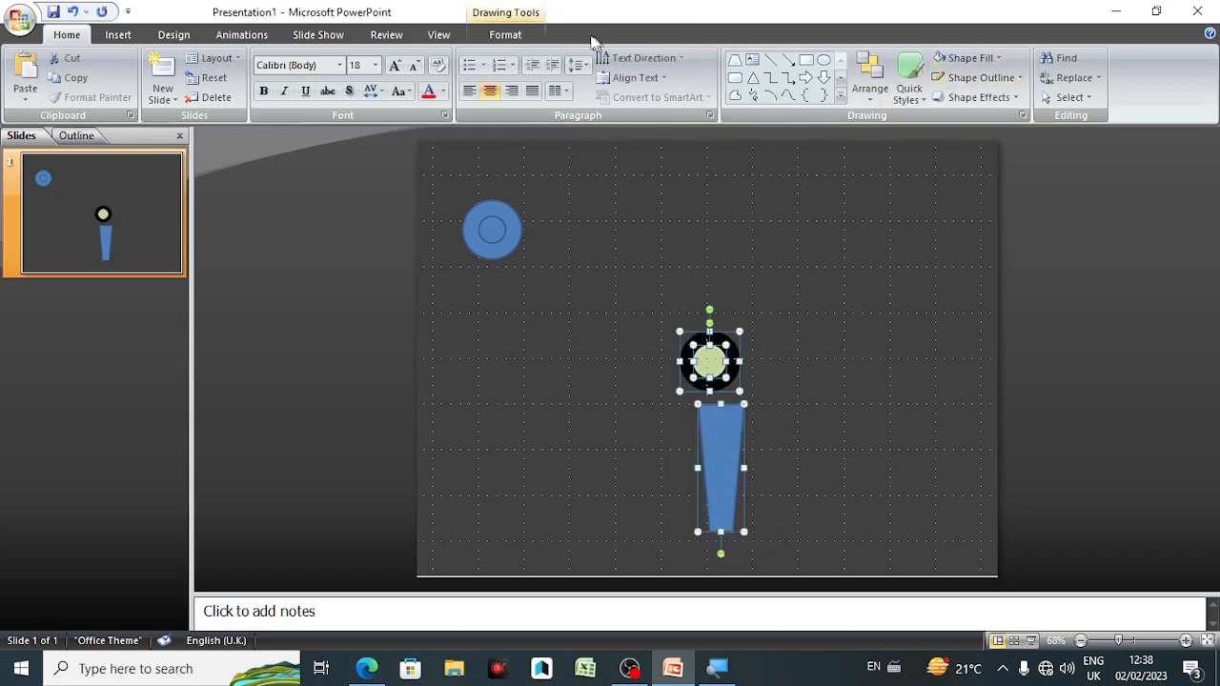
click(511, 35)
click(911, 59)
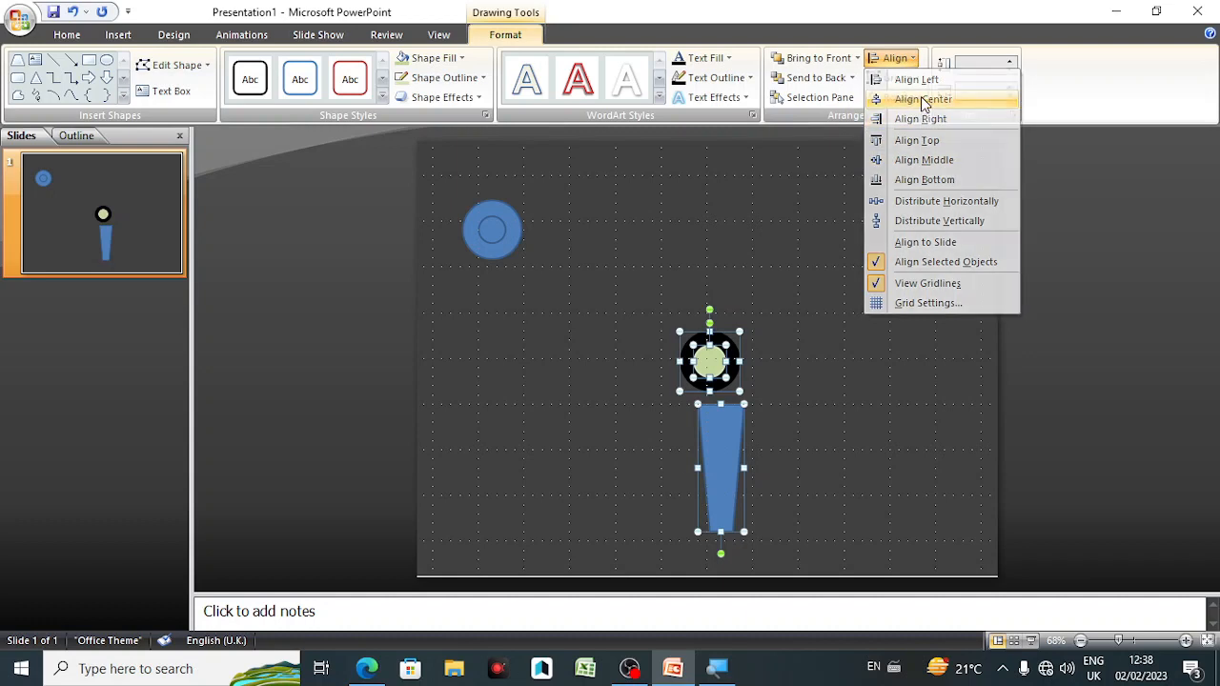
click(923, 100)
click(889, 61)
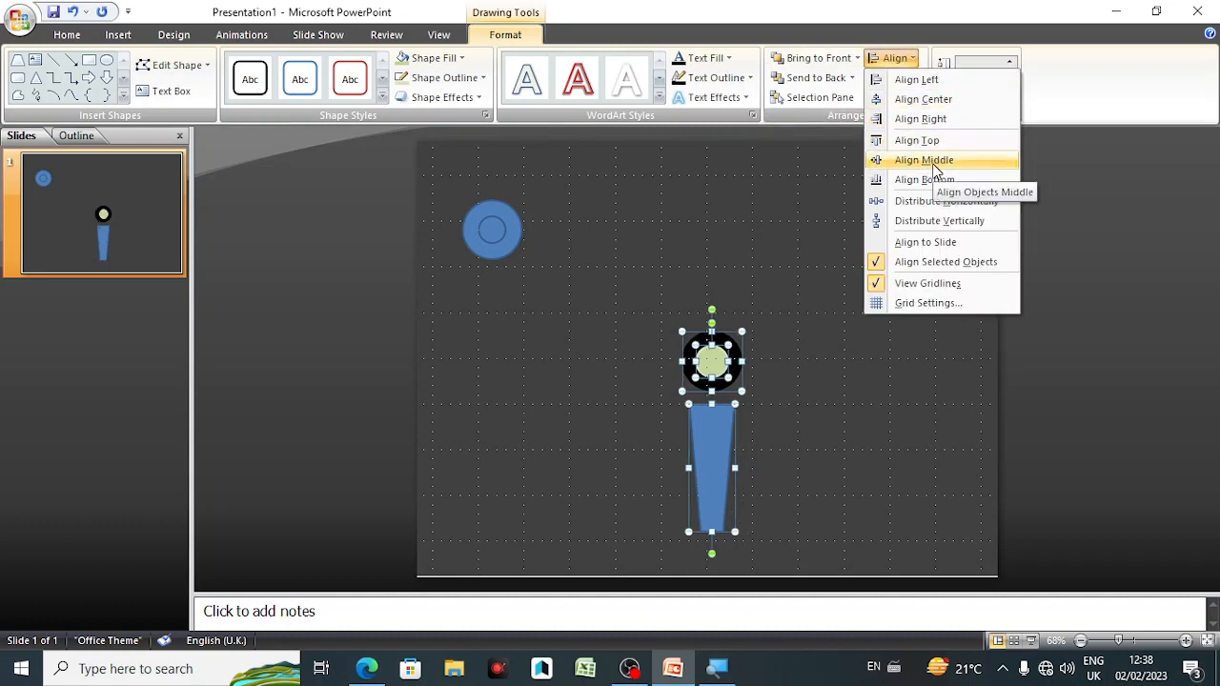
click(877, 385)
click(832, 454)
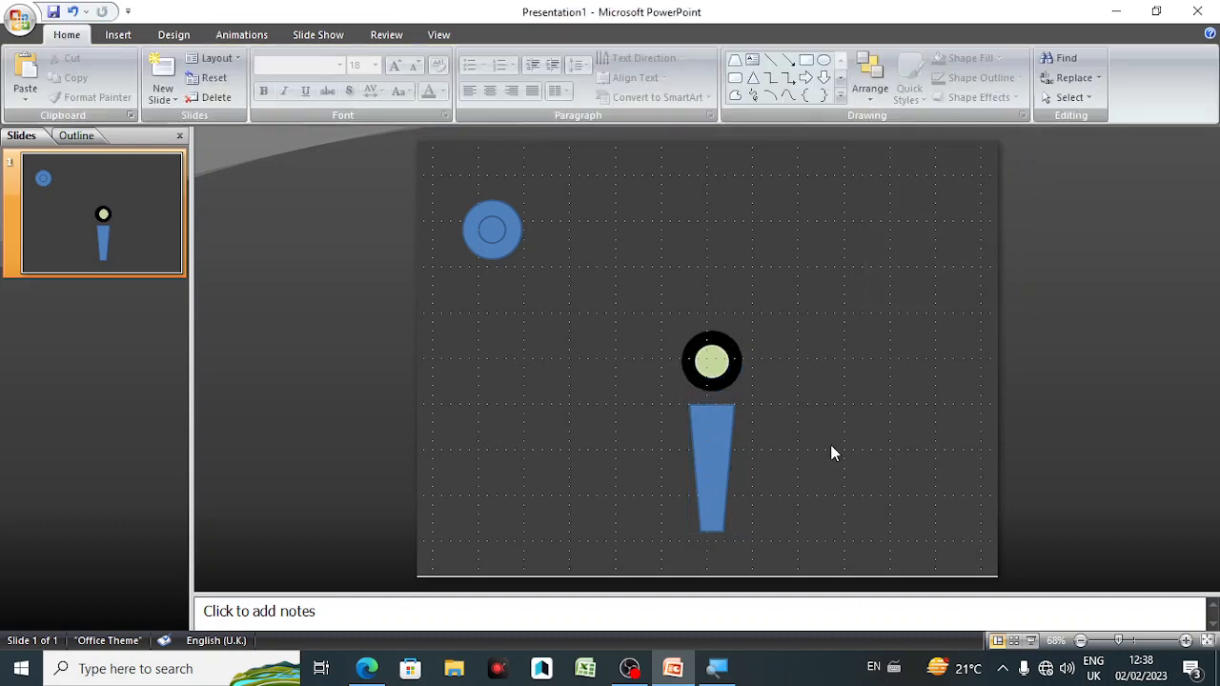
Step: Duplicate the trapezoid and shrink the copy to about 1.2 cm tall and 1 cm wide, bridging the black ring and the large trapezoid
click(713, 460)
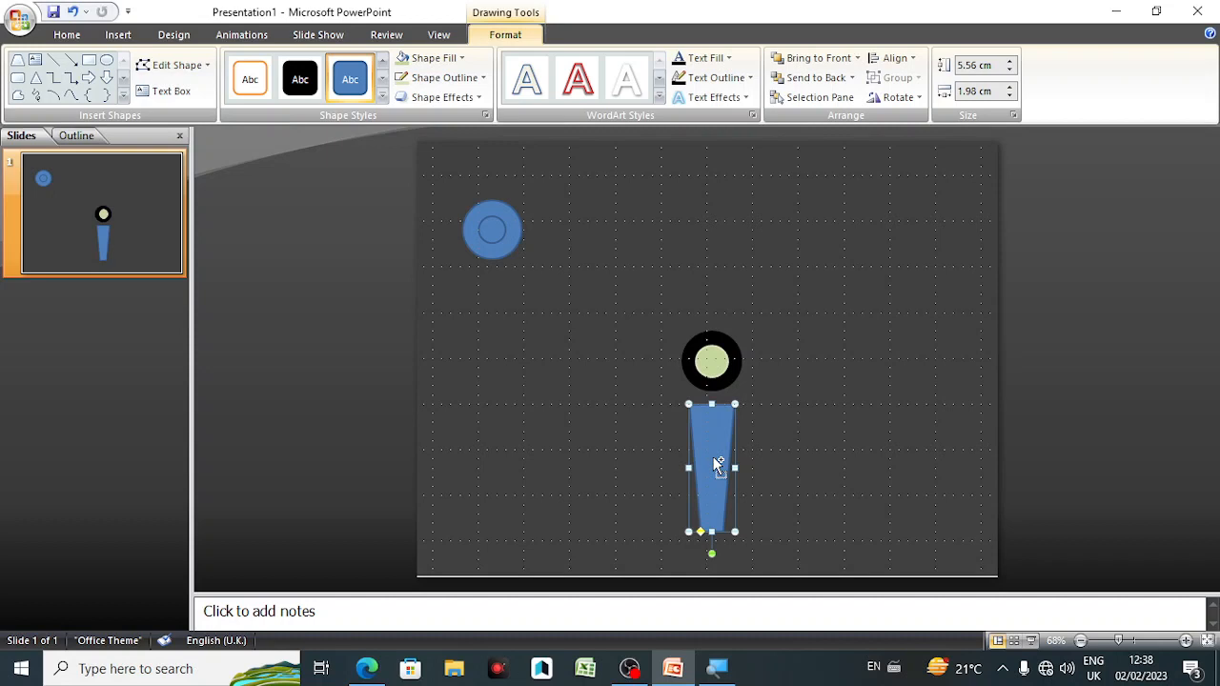
key(ctrl+d)
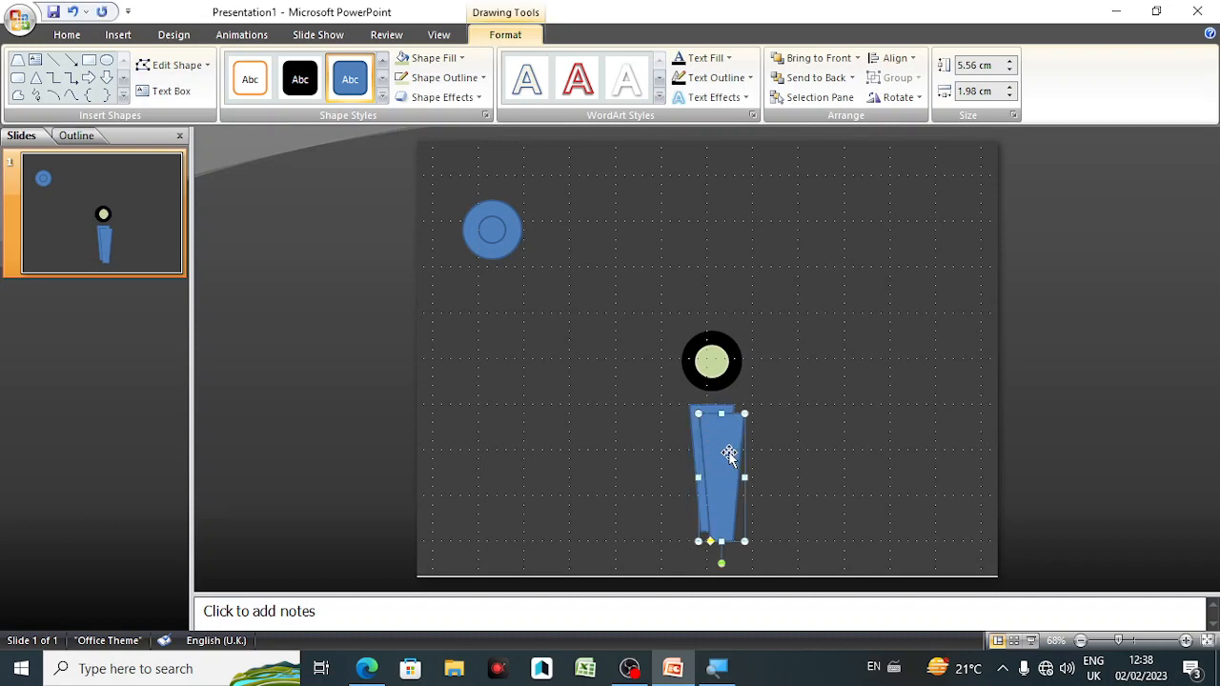
drag(732, 450, 799, 437)
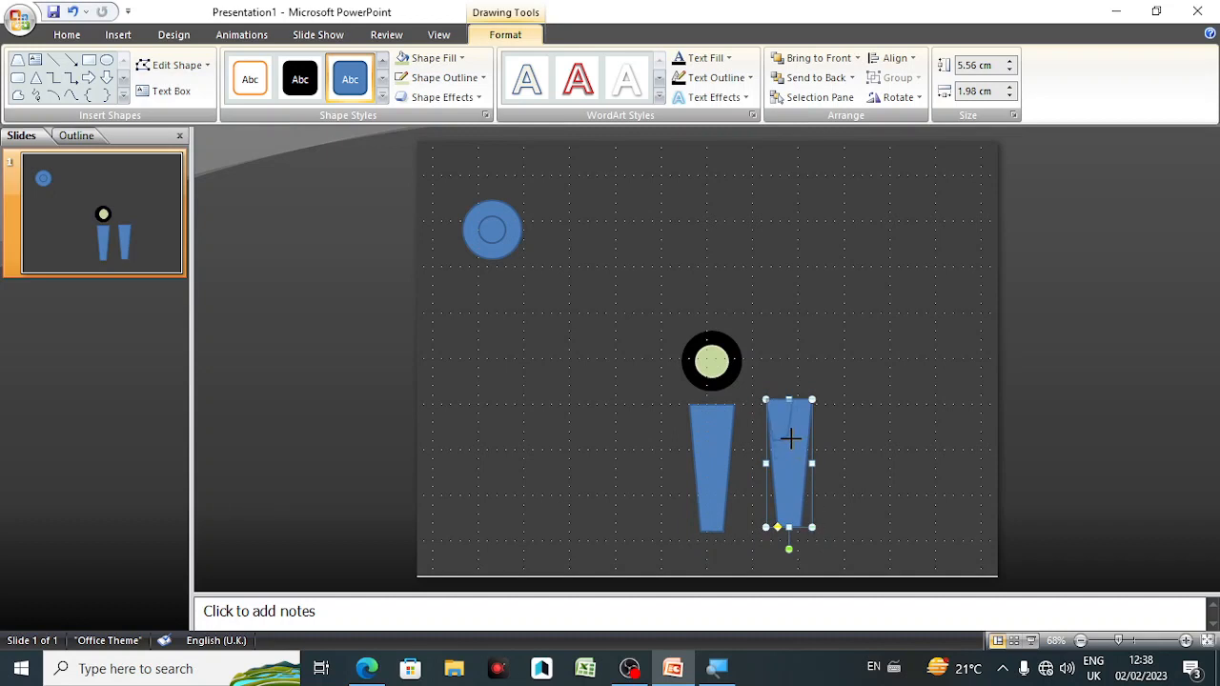
drag(811, 527, 710, 396)
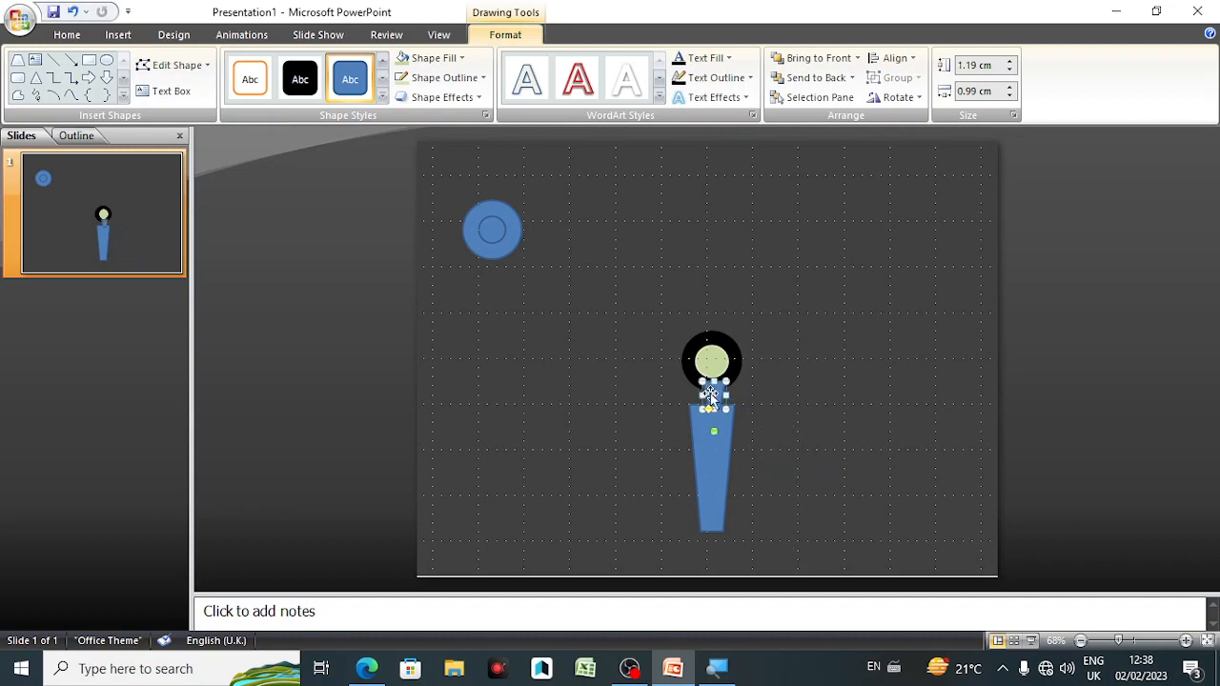
click(773, 413)
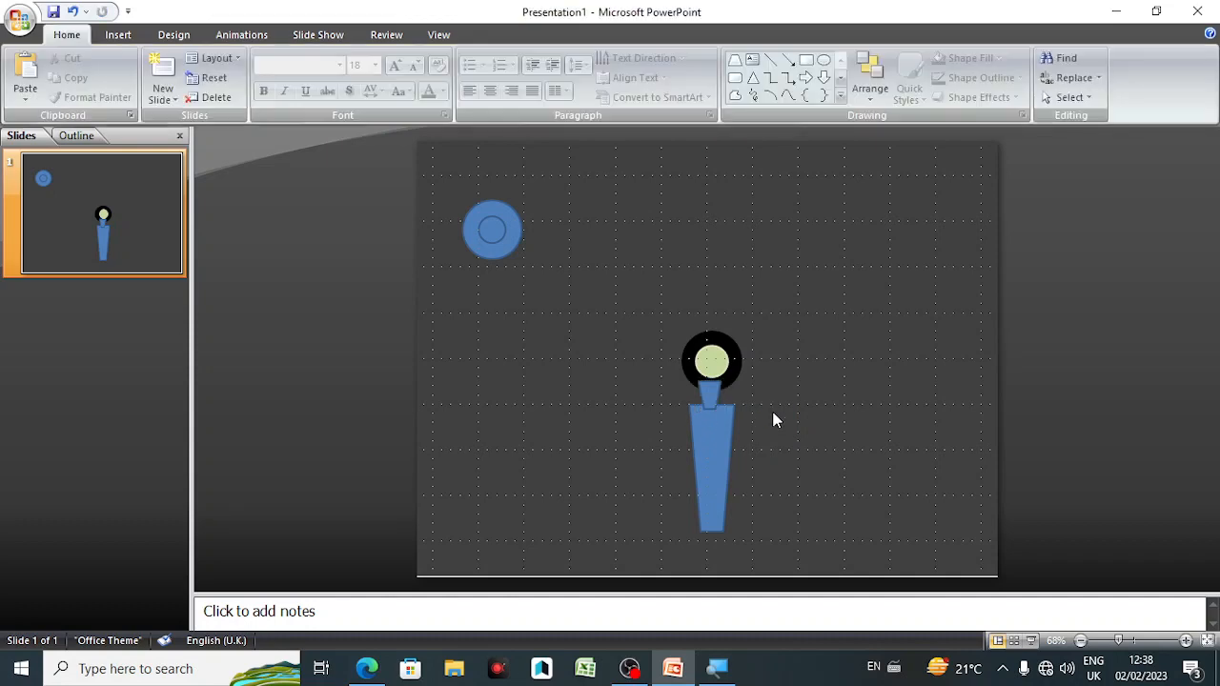
Step: Send the small trapezoid to the back so it sits behind the black ring
click(711, 396)
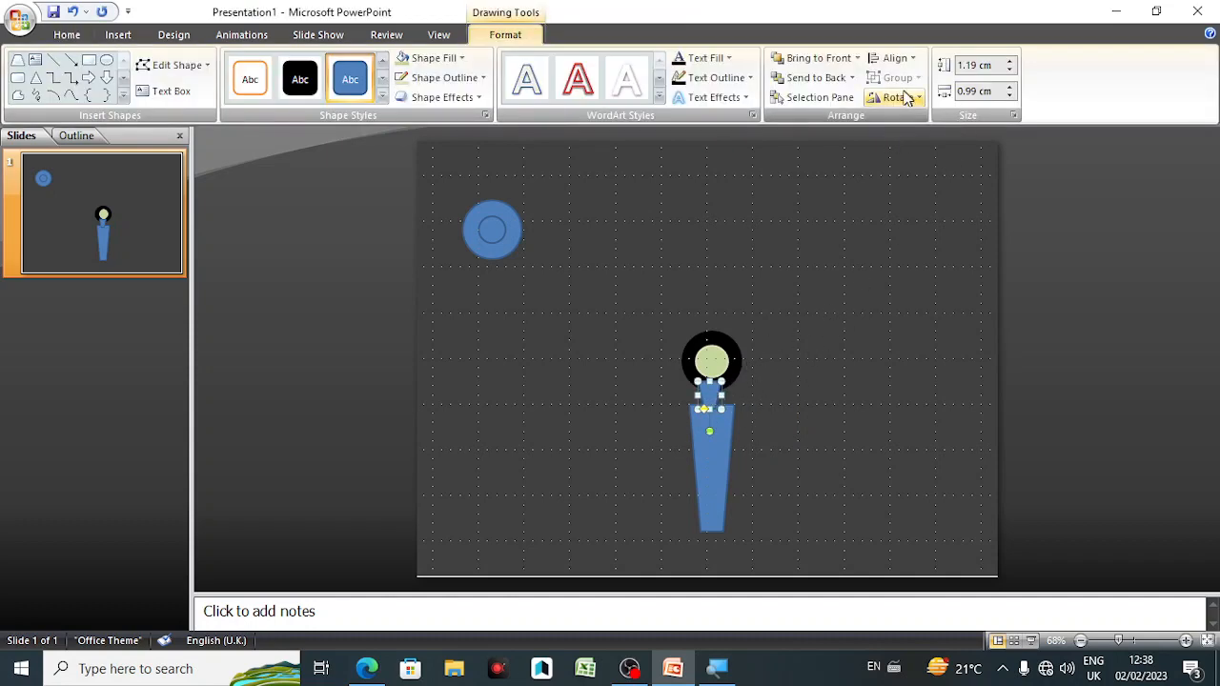
click(816, 79)
click(830, 332)
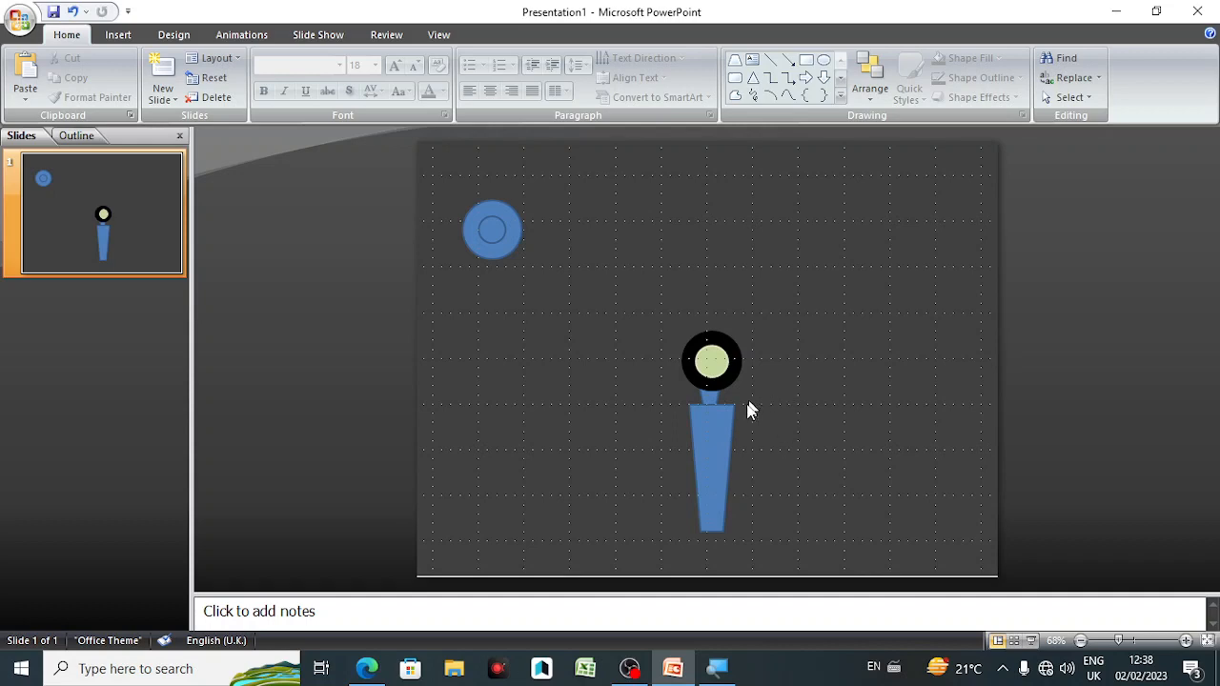
Step: Select the two centre circles together with both trapezoids and apply Align Center to them
mouse_move(665, 311)
mouse_down()
mouse_move(722, 547)
mouse_move(772, 565)
mouse_up()
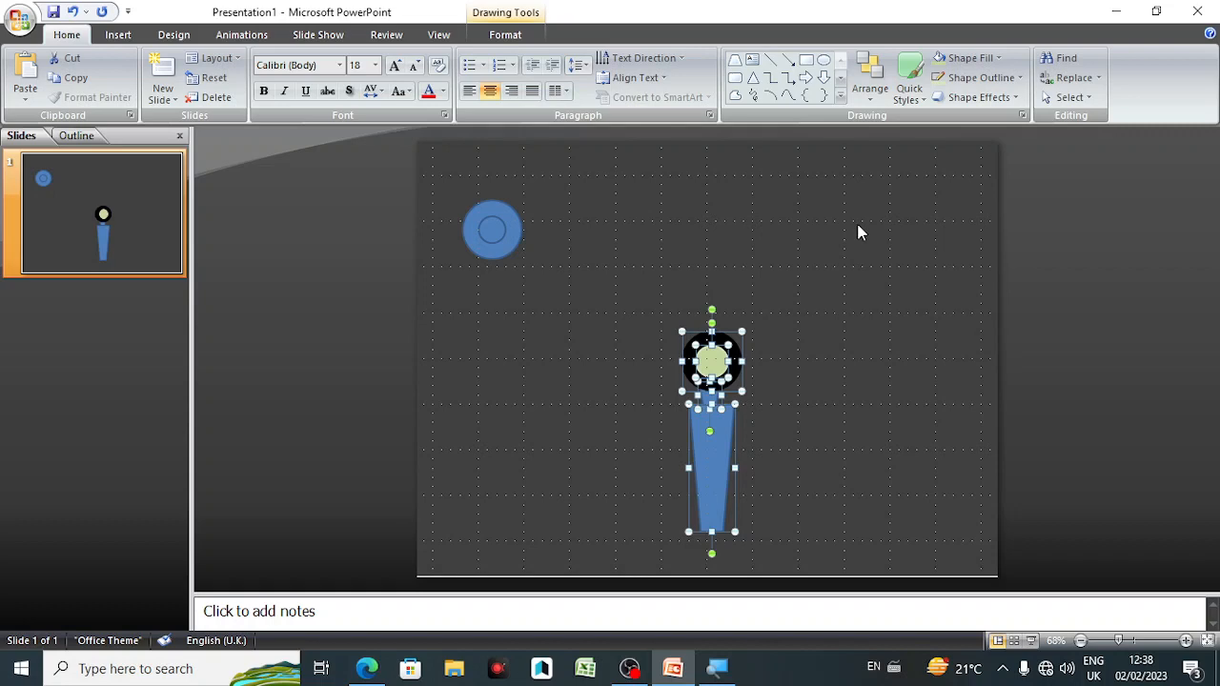
click(520, 38)
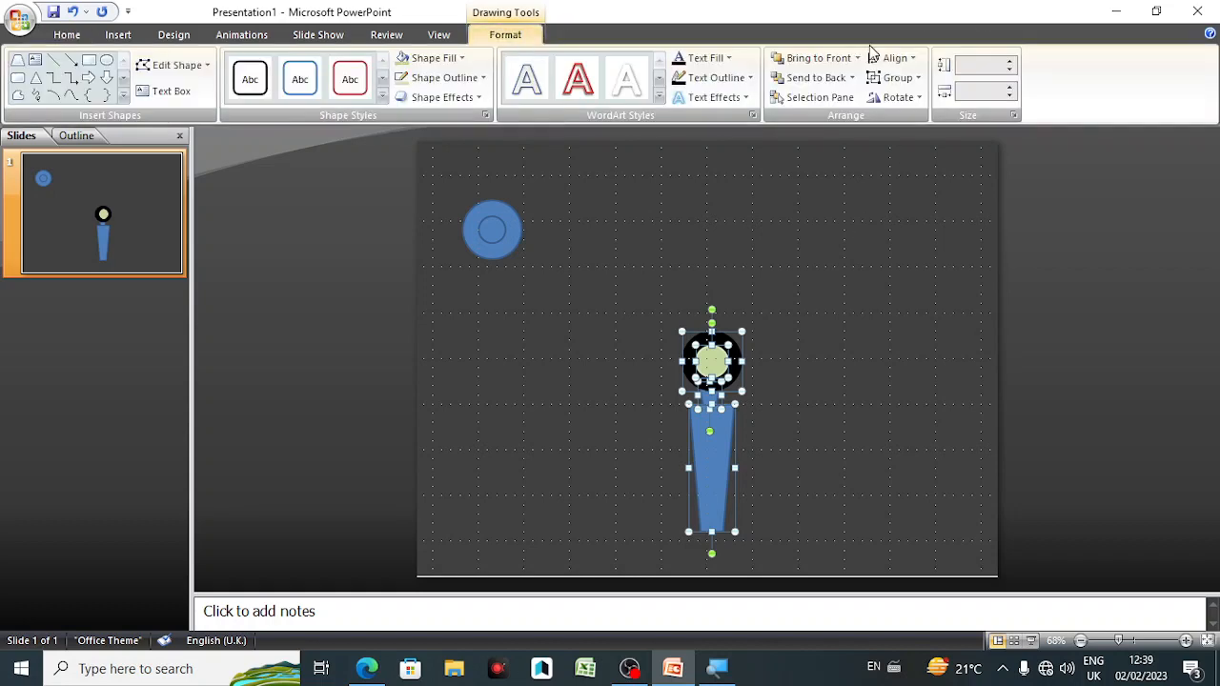
click(892, 59)
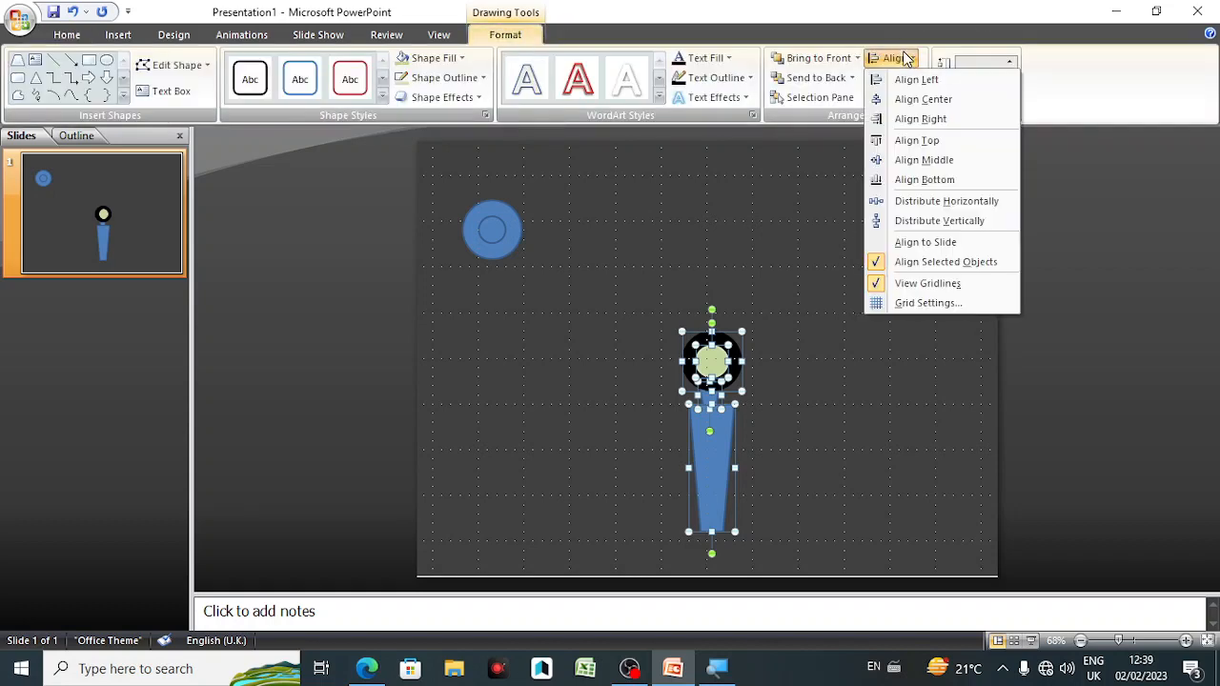
click(923, 100)
click(897, 333)
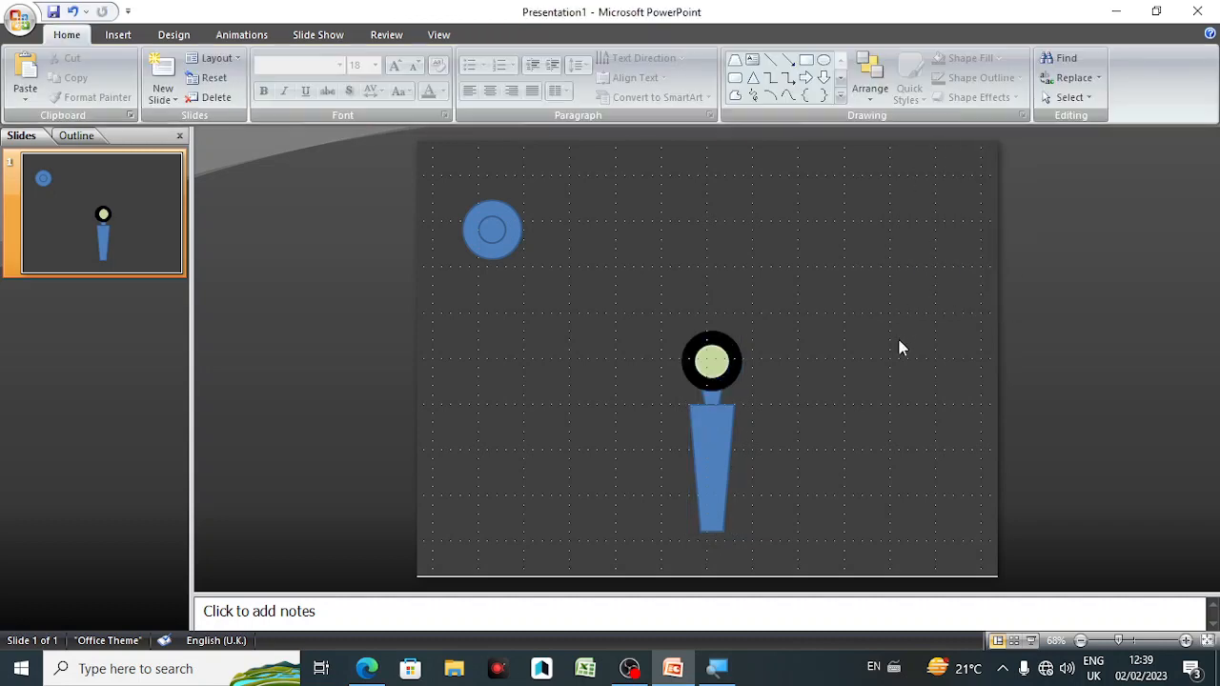
Step: Remove the outline from the large trapezoid and from the small one above it
click(712, 452)
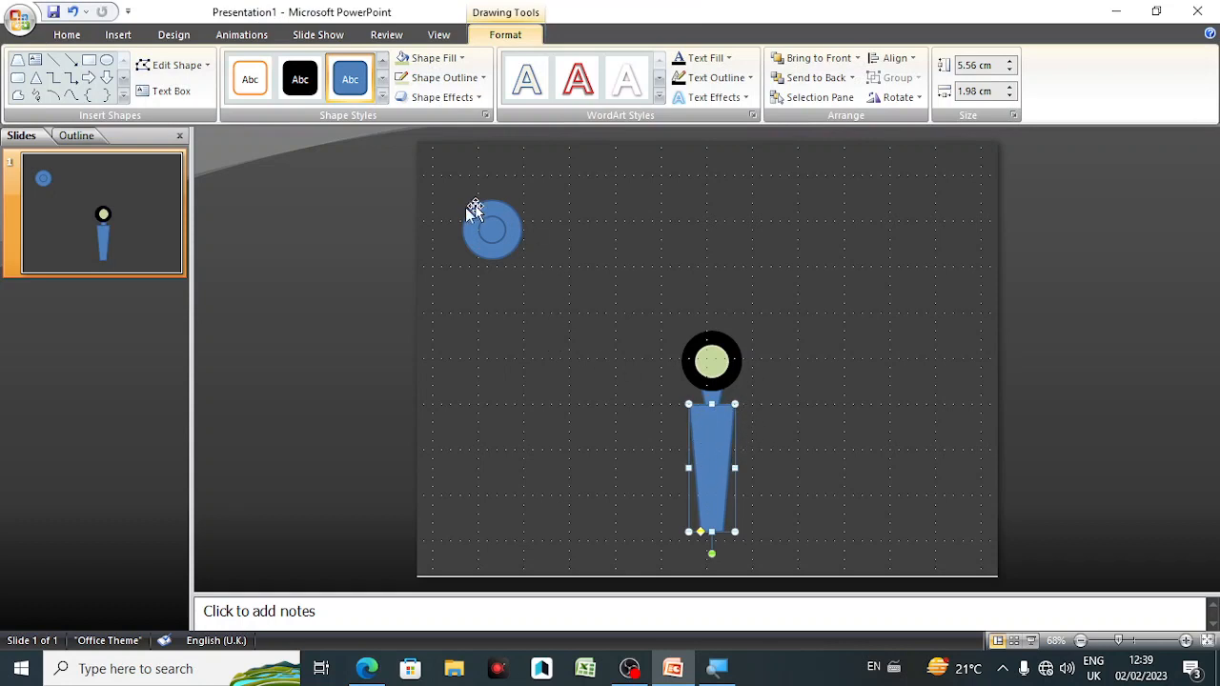
click(428, 83)
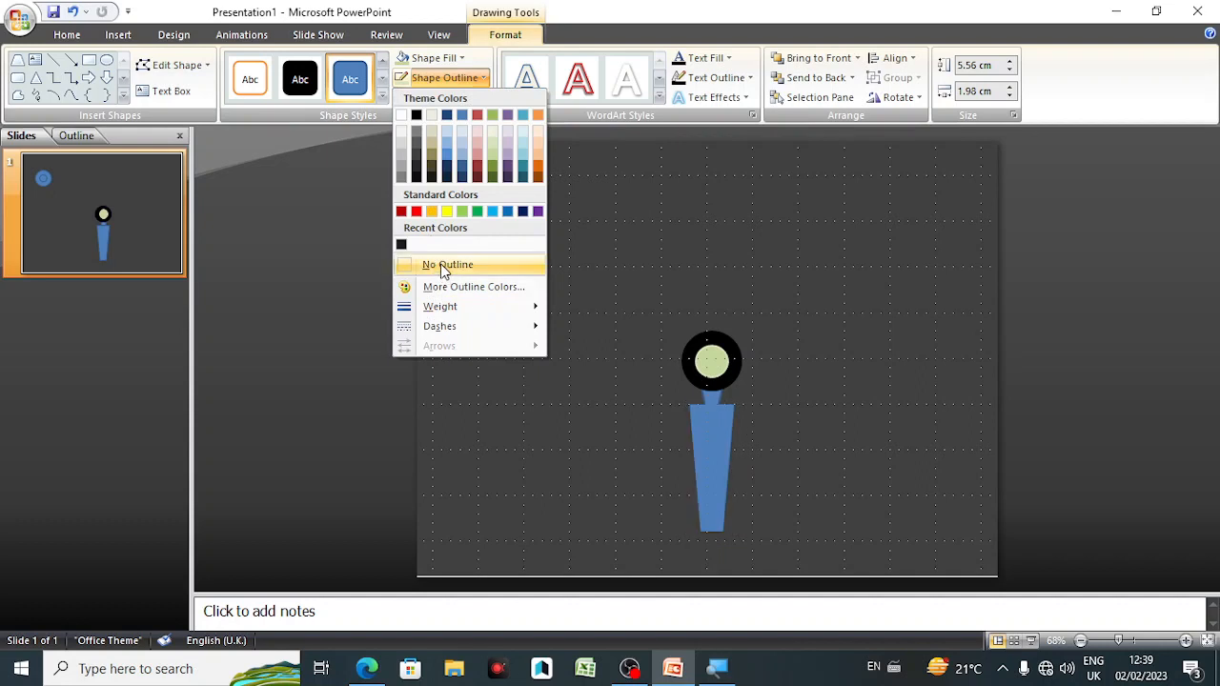
click(444, 266)
click(716, 396)
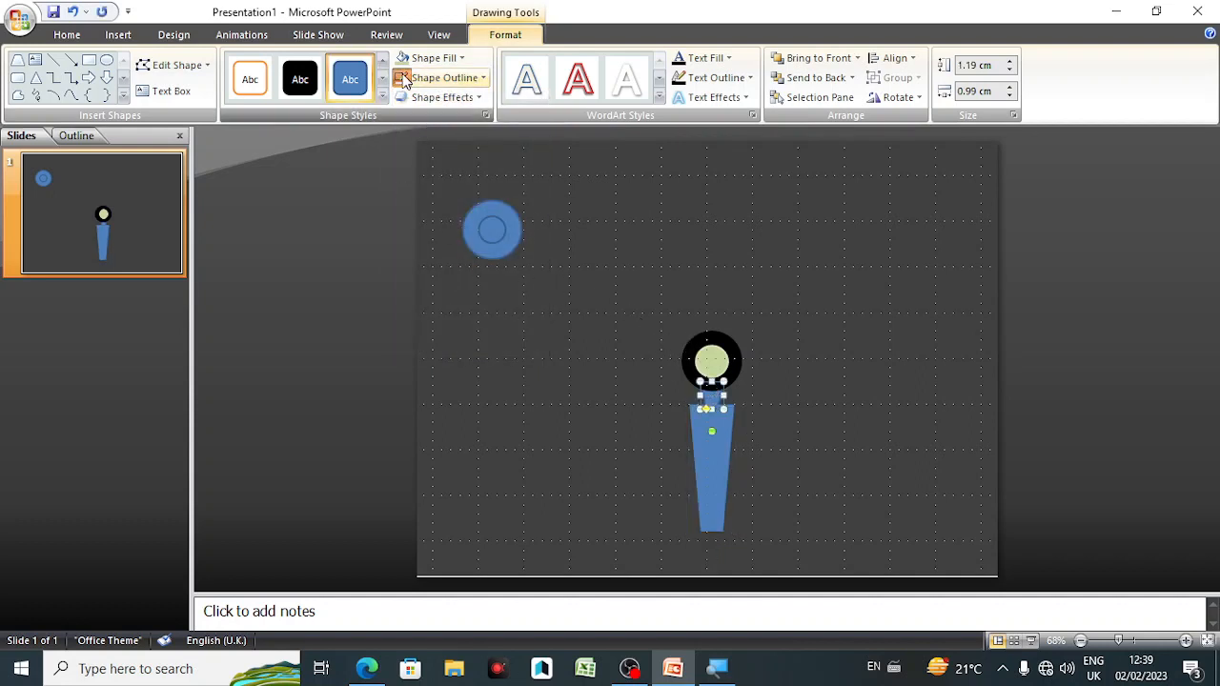
click(792, 317)
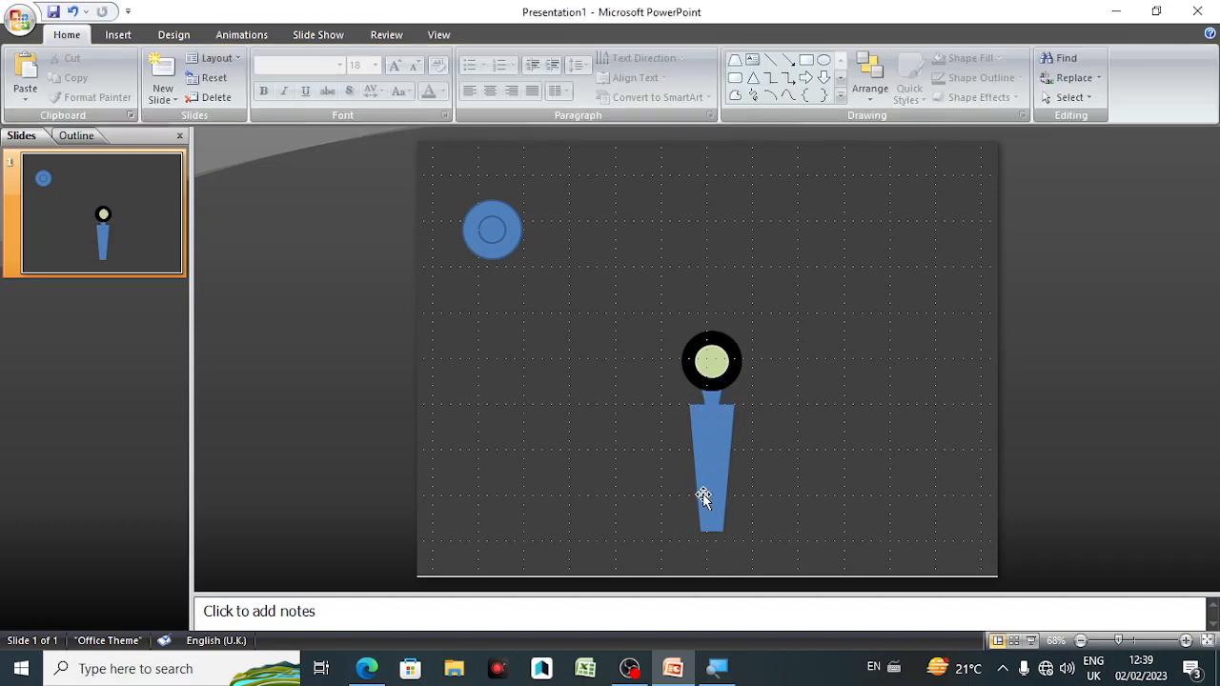
Step: Group the large and small trapezoids and send the group to the back behind the circles
click(717, 440)
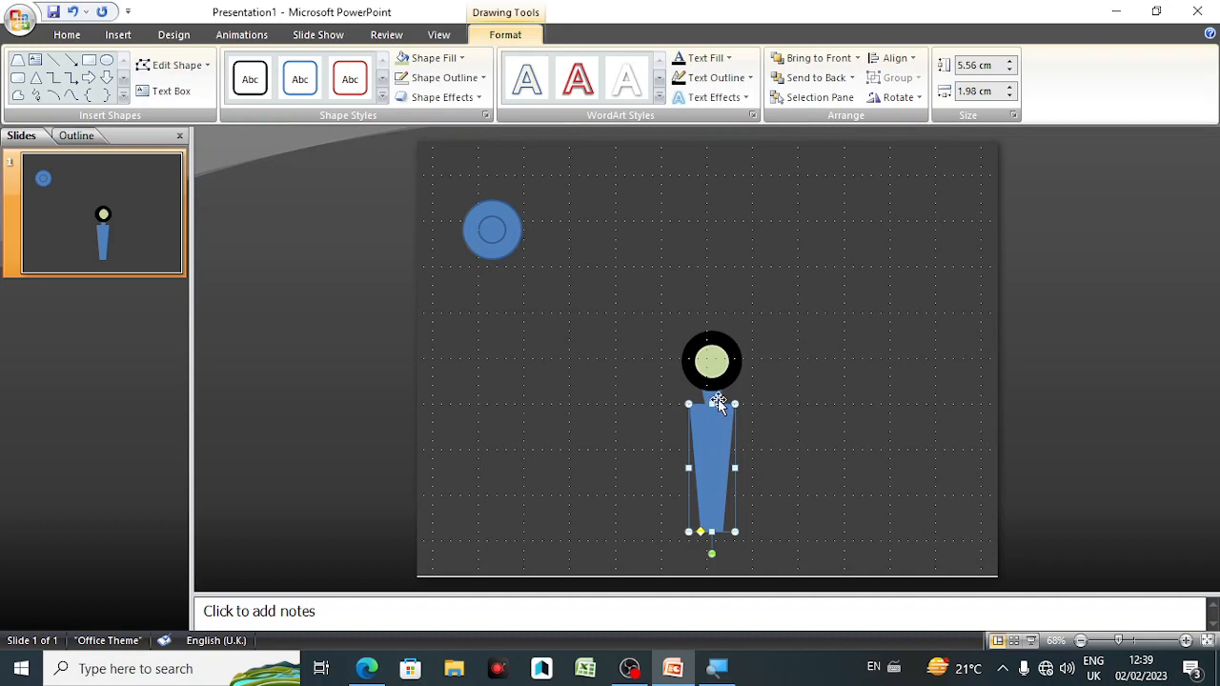
shift+click(716, 397)
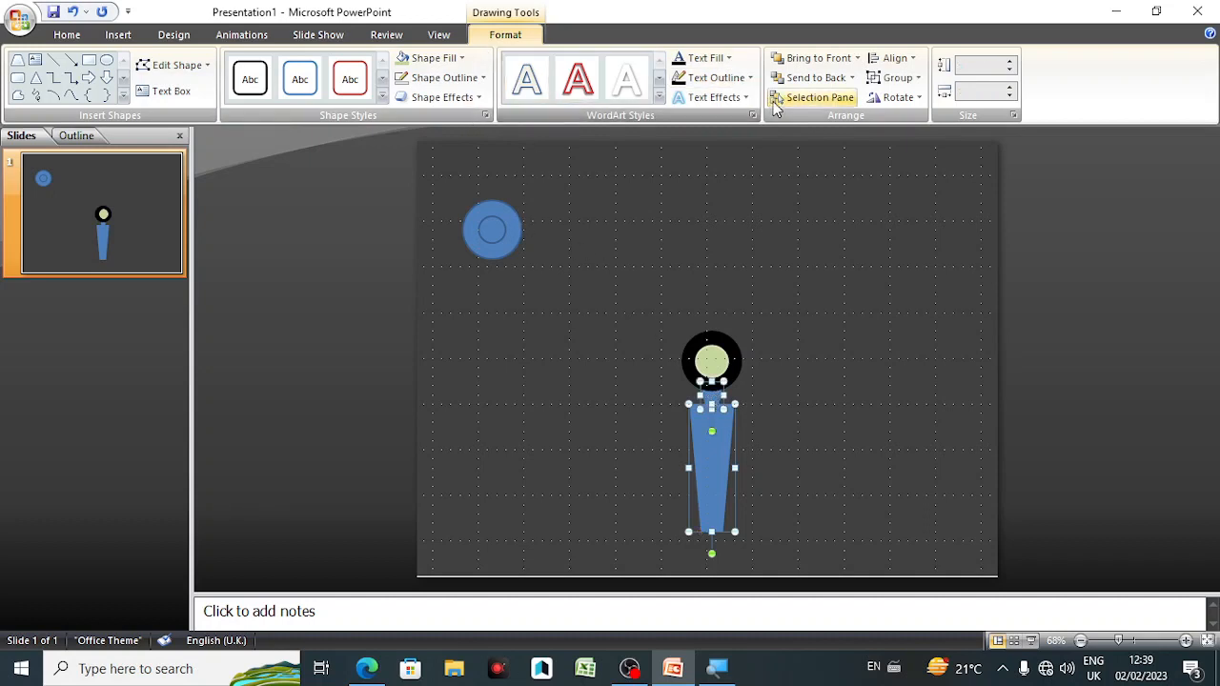
click(877, 80)
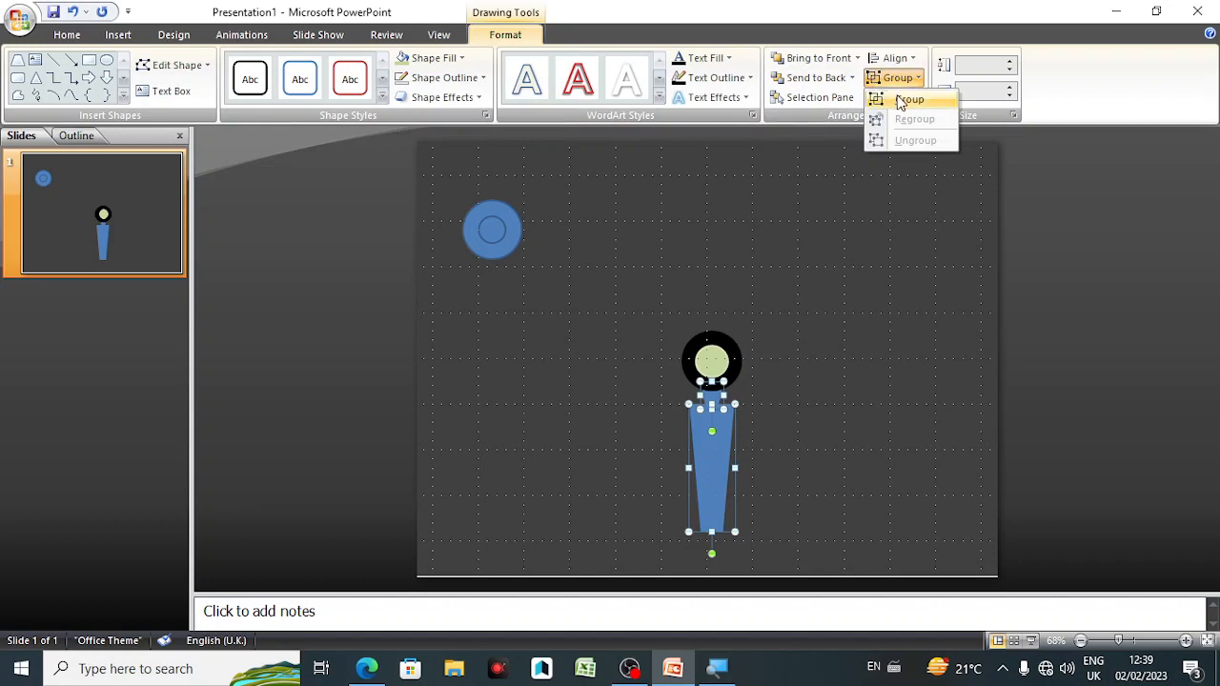
click(901, 101)
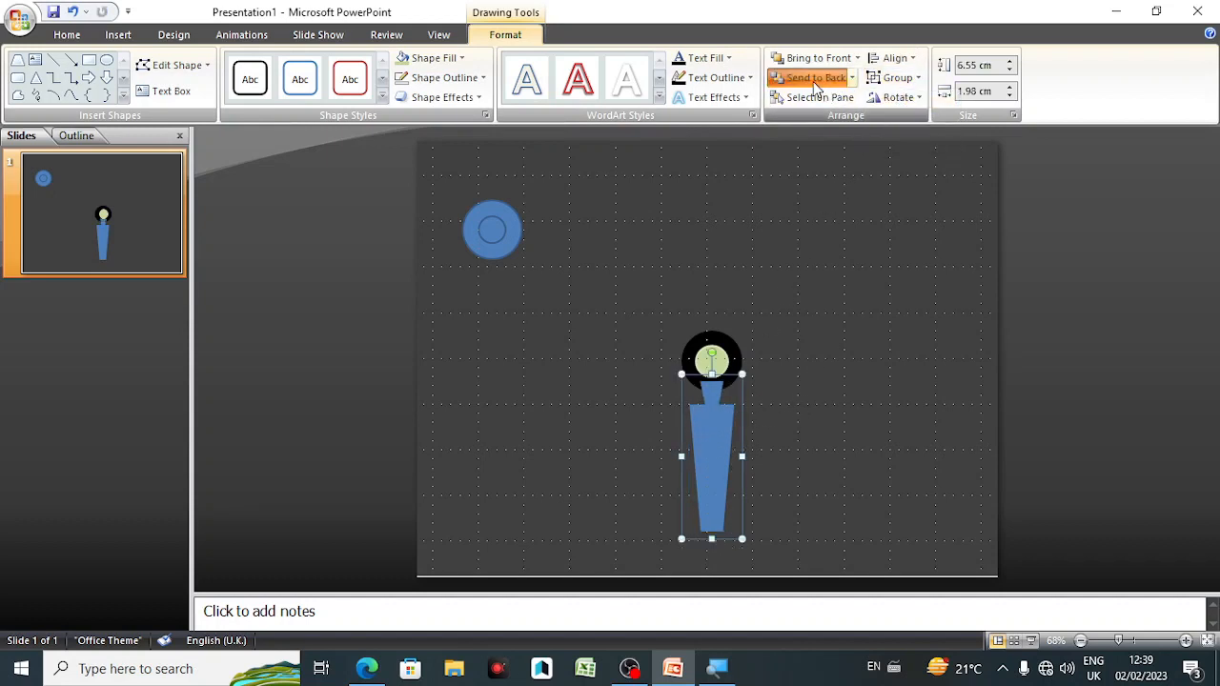
click(795, 489)
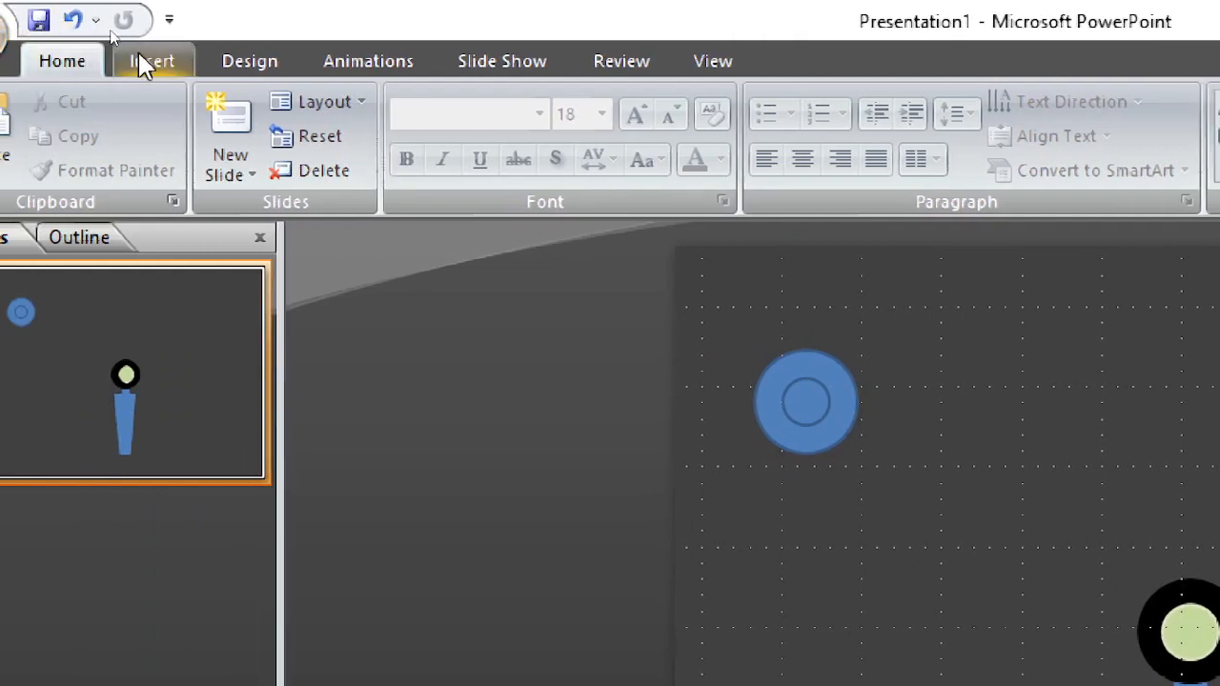
Step: Draw a tiny circle inside the large trapezoid near its upper-left corner and nudge it into place
click(139, 63)
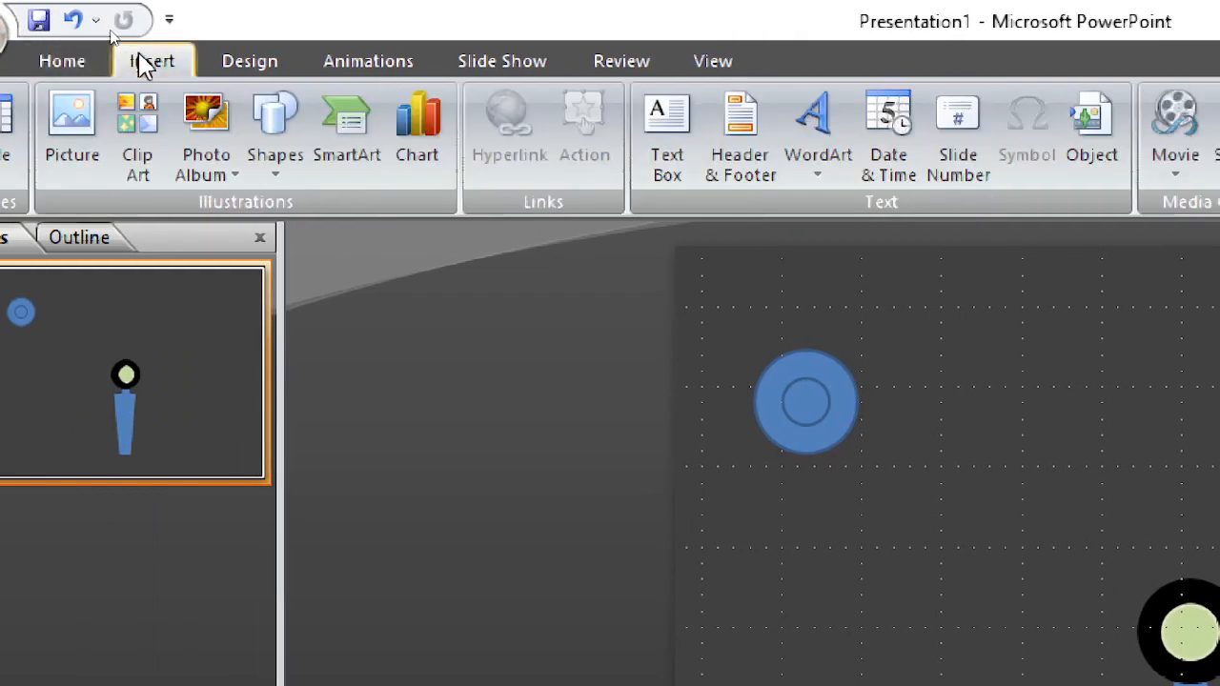
click(298, 170)
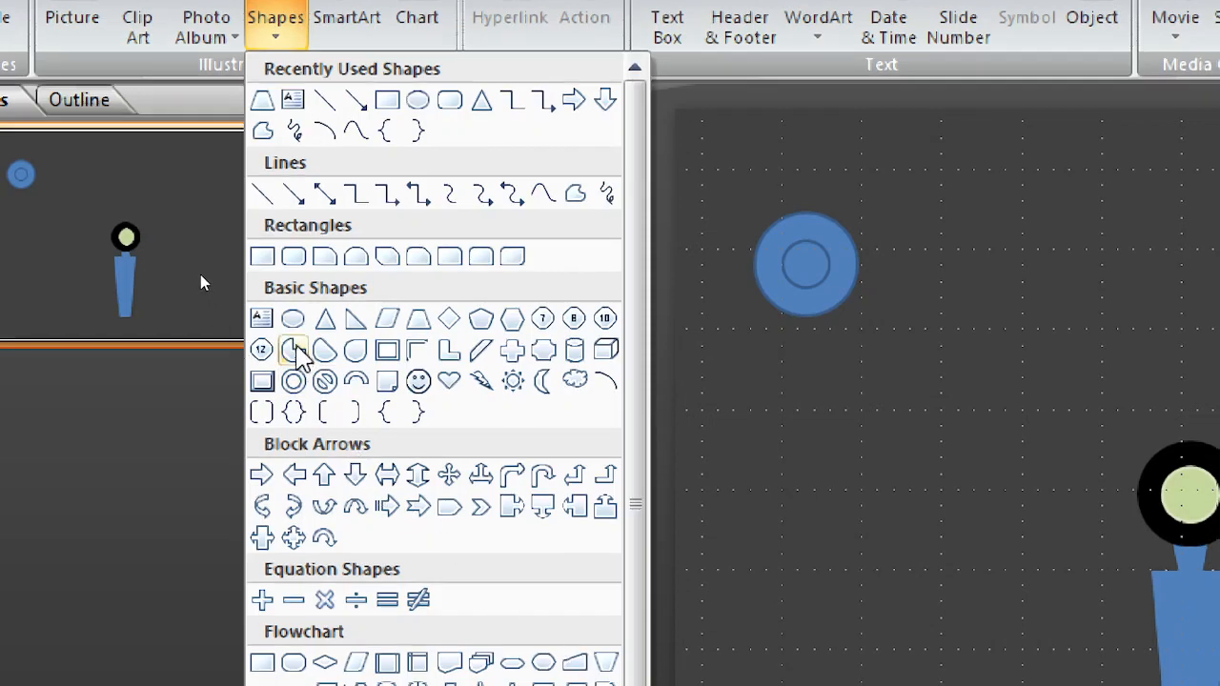
click(293, 319)
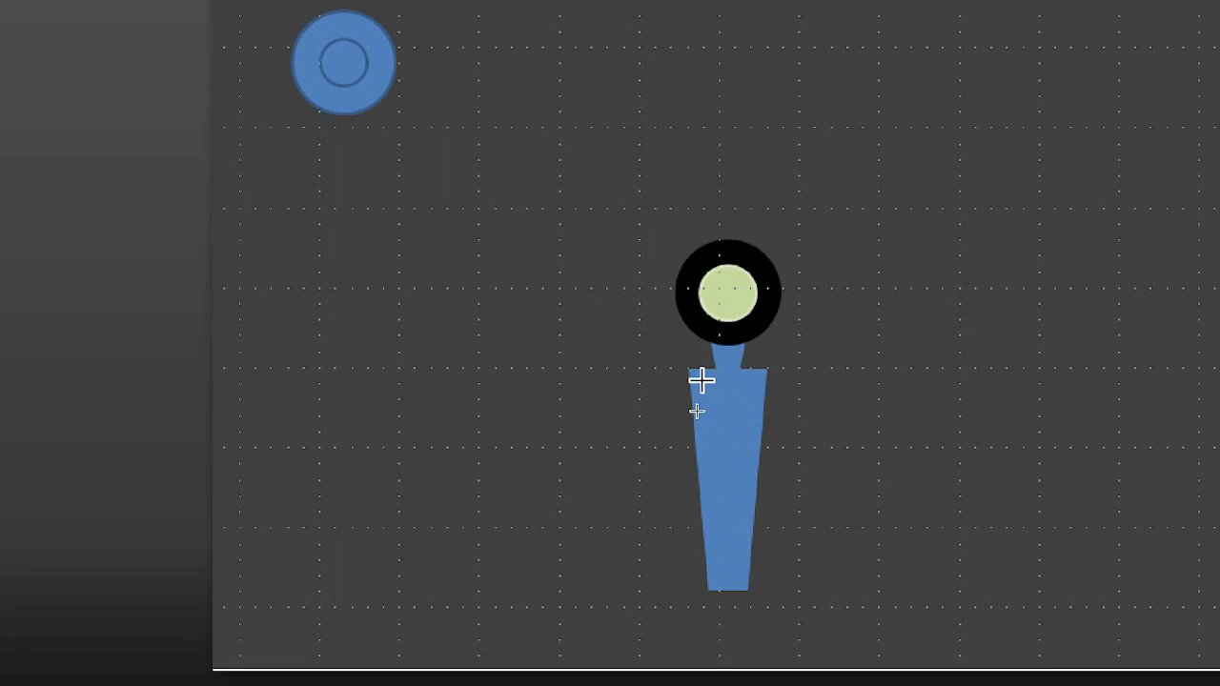
drag(703, 380, 722, 397)
drag(715, 389, 720, 393)
key(Down)
key(Down)
key(Down)
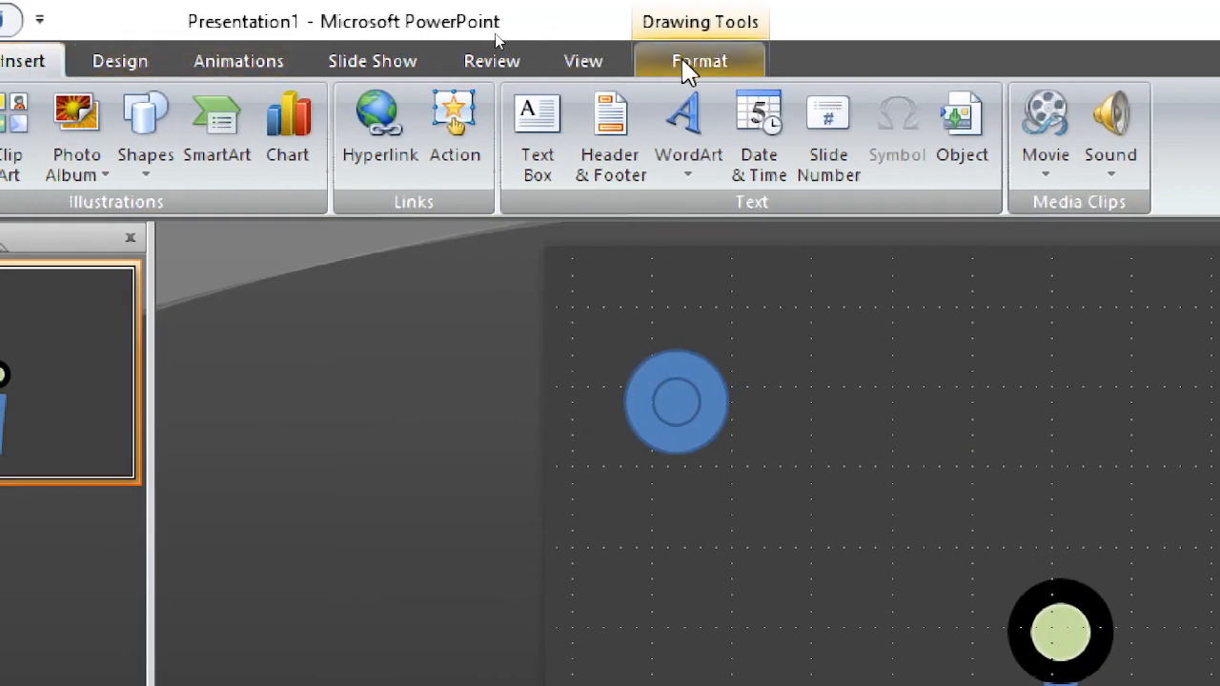
Step: Give the tiny circle a white fill and a white outline
click(683, 67)
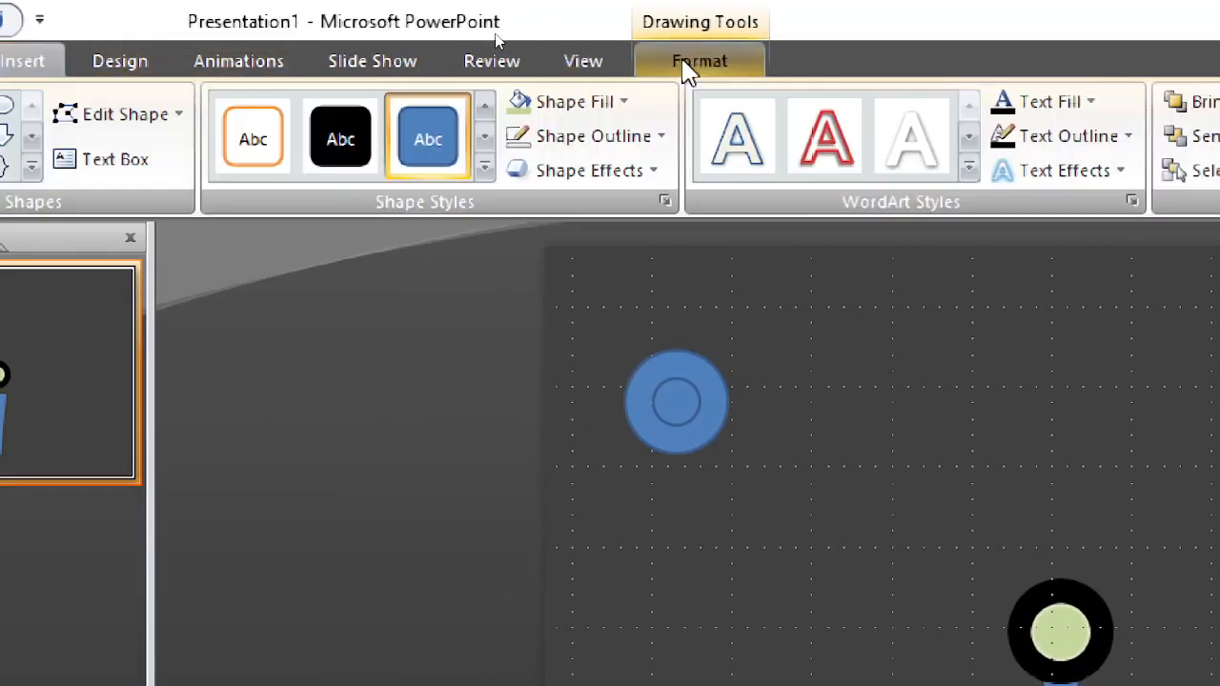
click(572, 105)
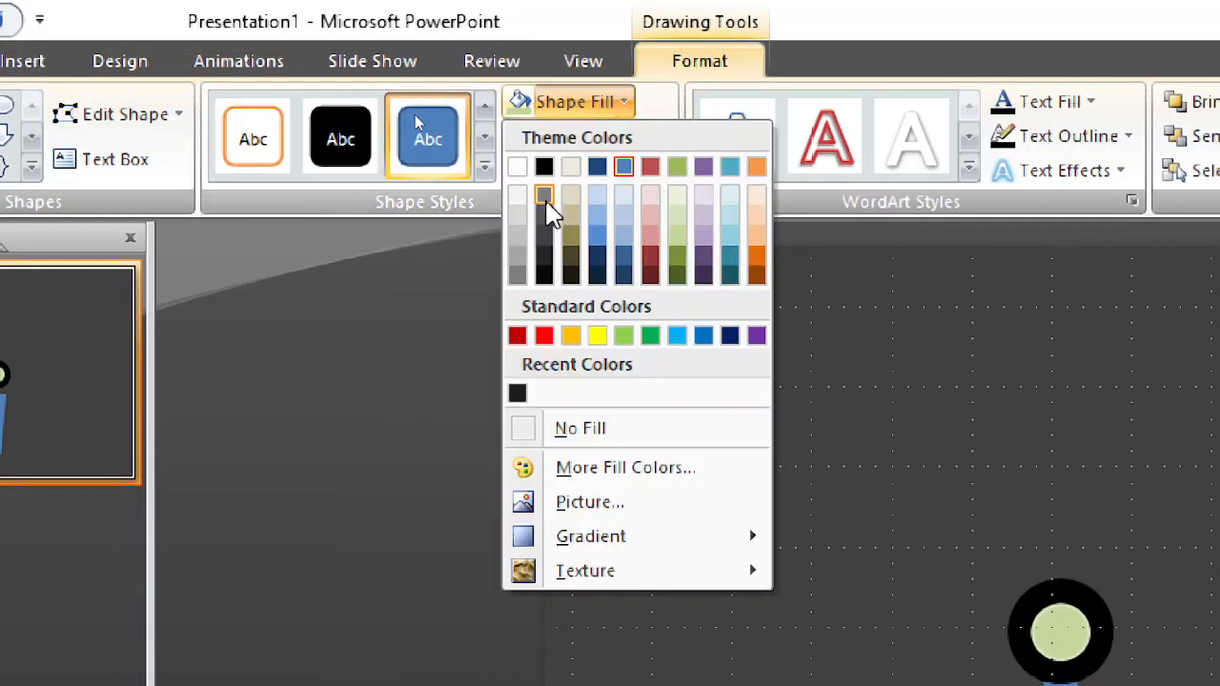
click(518, 169)
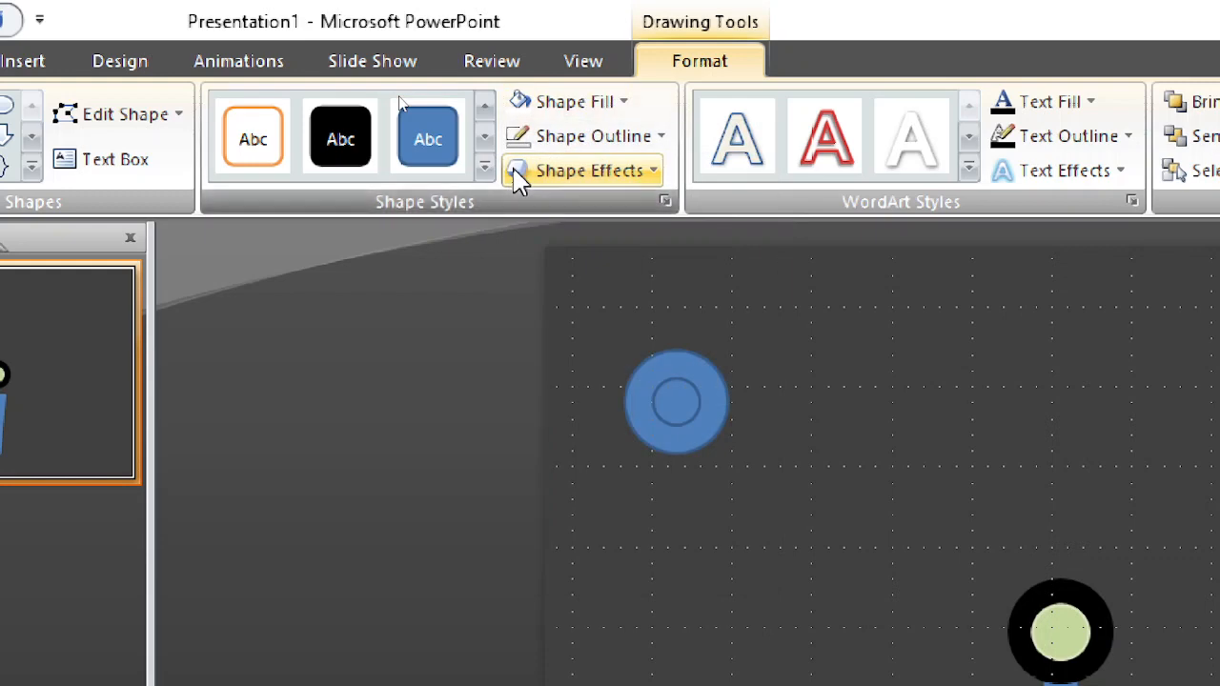
click(558, 143)
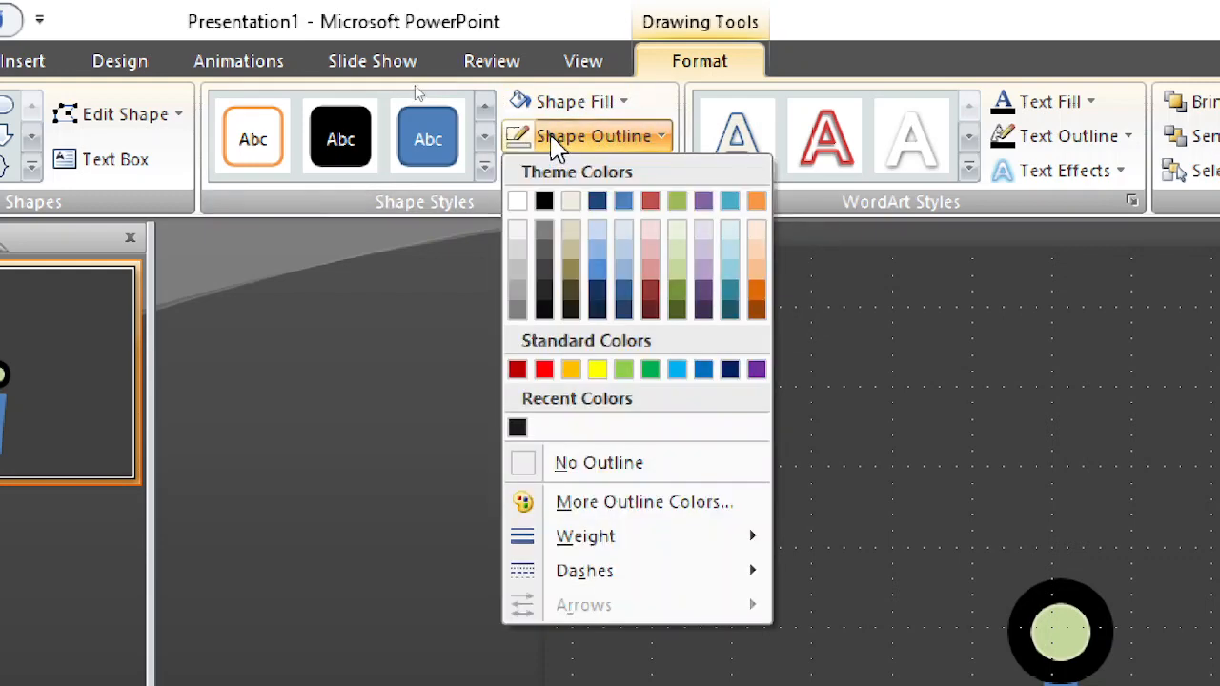
click(517, 213)
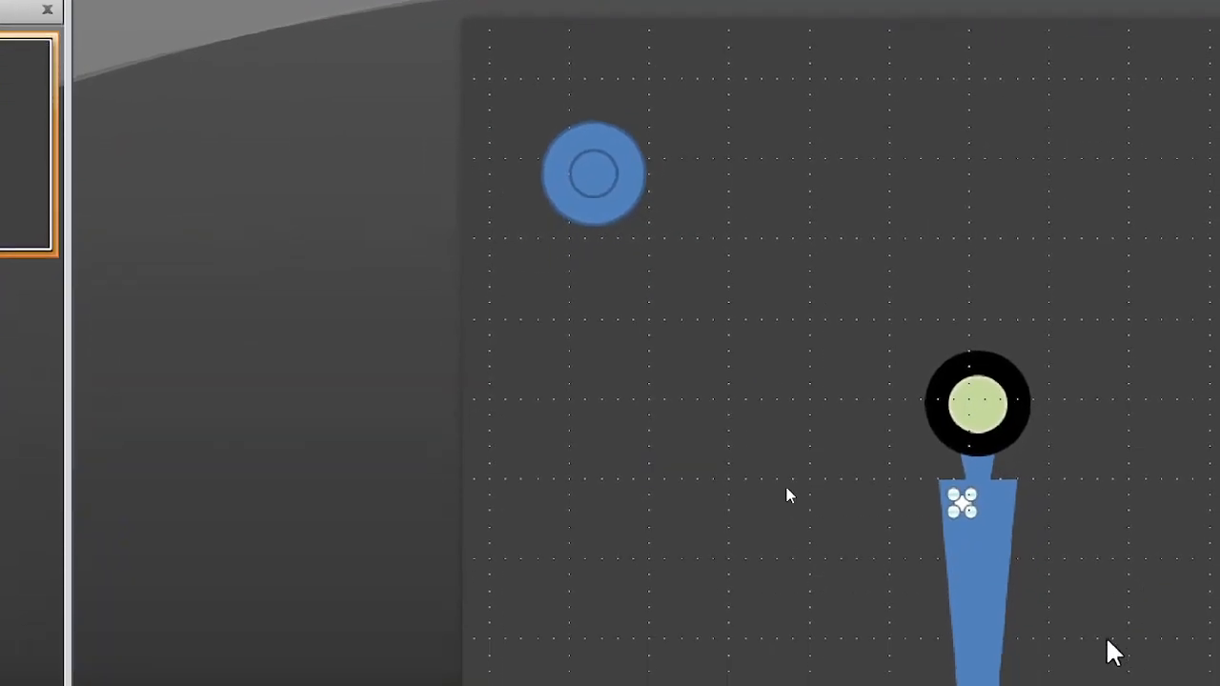
Step: Duplicate the white dot twice, placing one copy beside it and one centred below to form a downward-pointing triangle
click(963, 504)
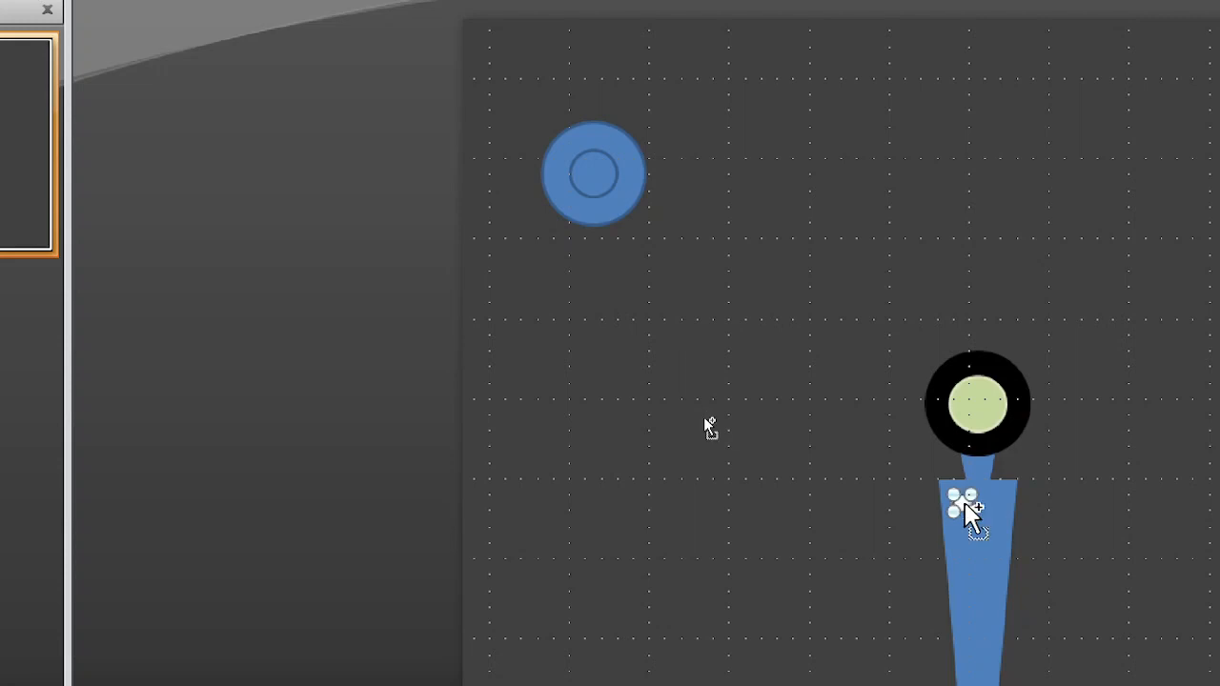
drag(1000, 503, 974, 526)
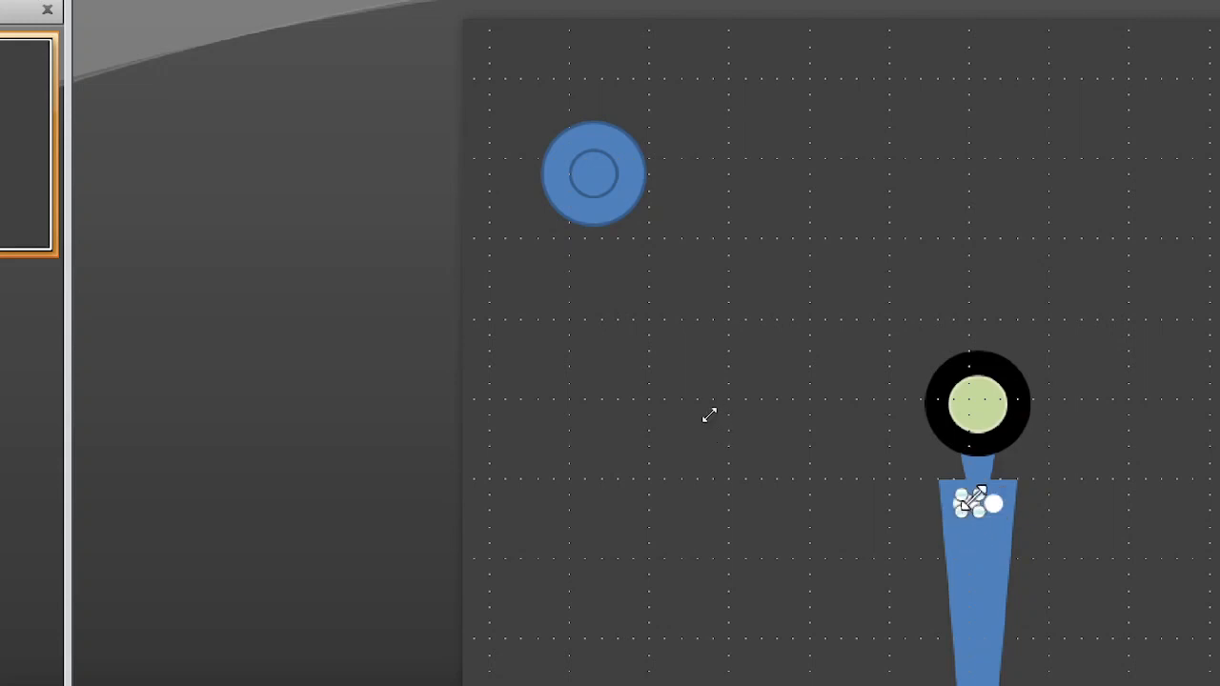
key(Down)
key(Down)
key(Down)
key(Down)
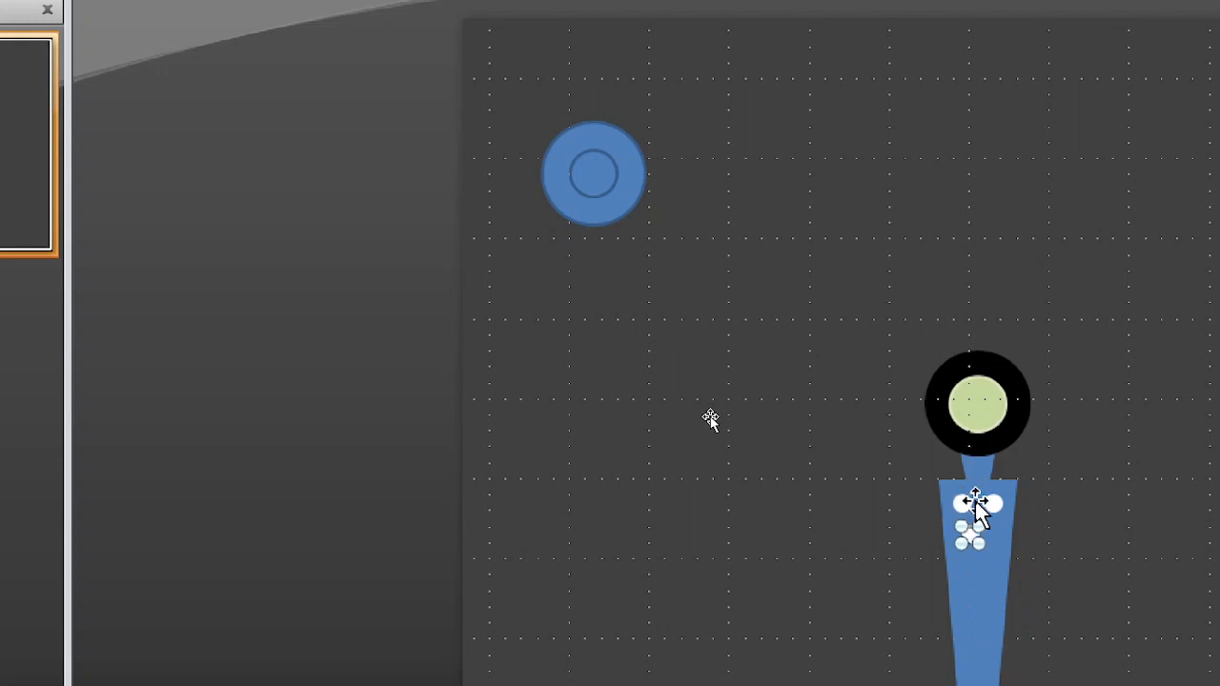
key(Right)
click(1148, 505)
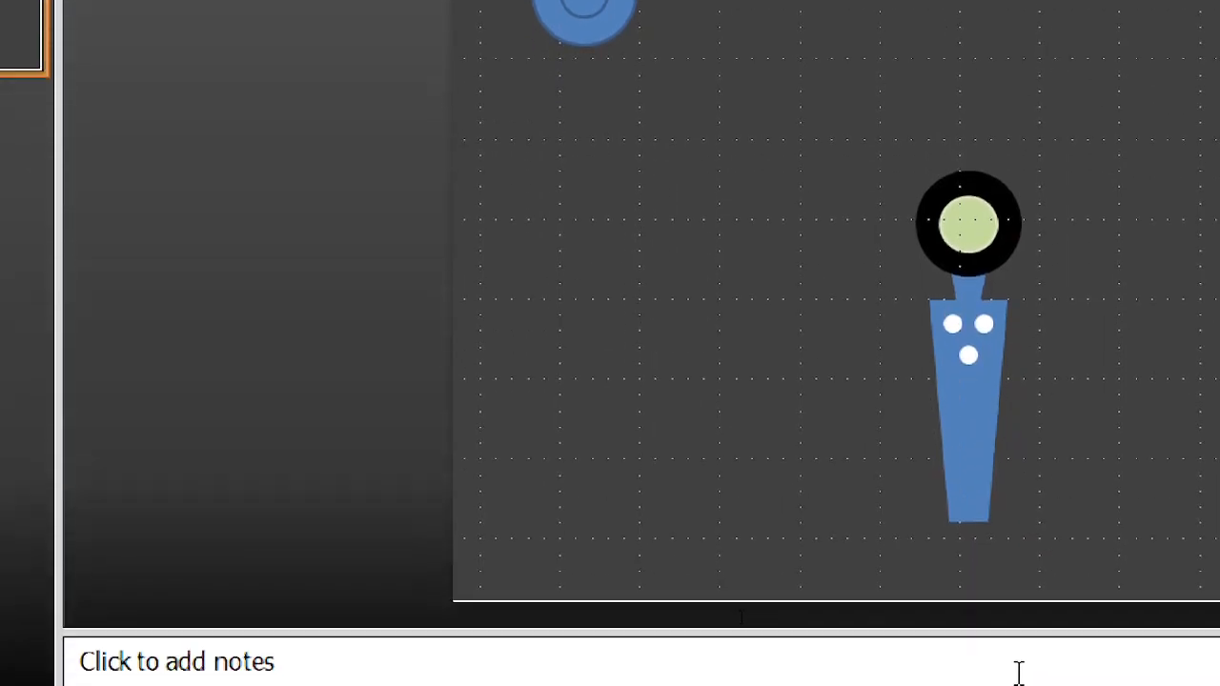
Step: Select the trapezoid group together with the three white dots and group them into one object
click(973, 415)
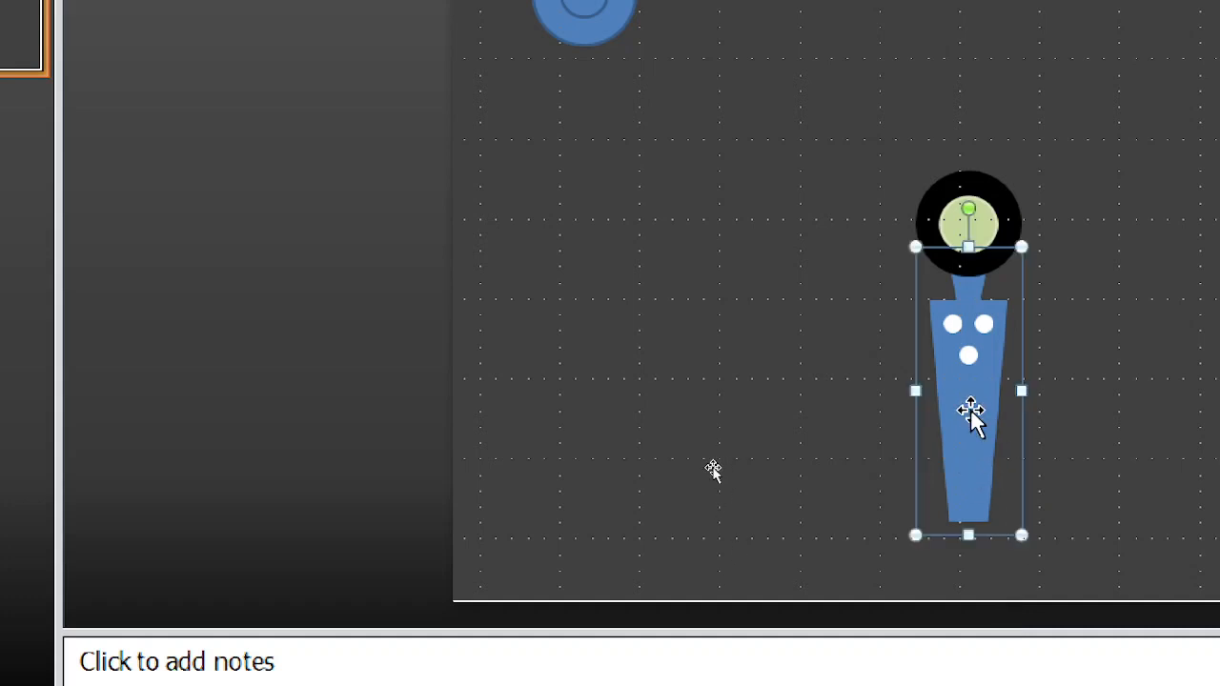
click(1144, 296)
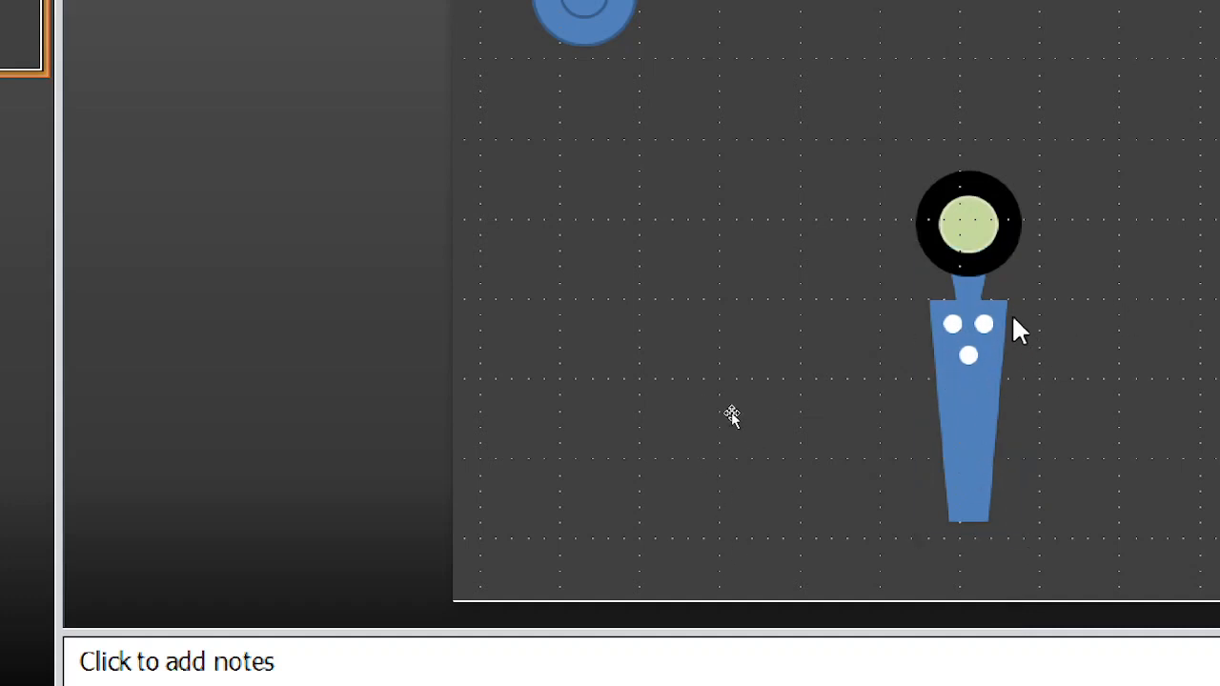
click(966, 415)
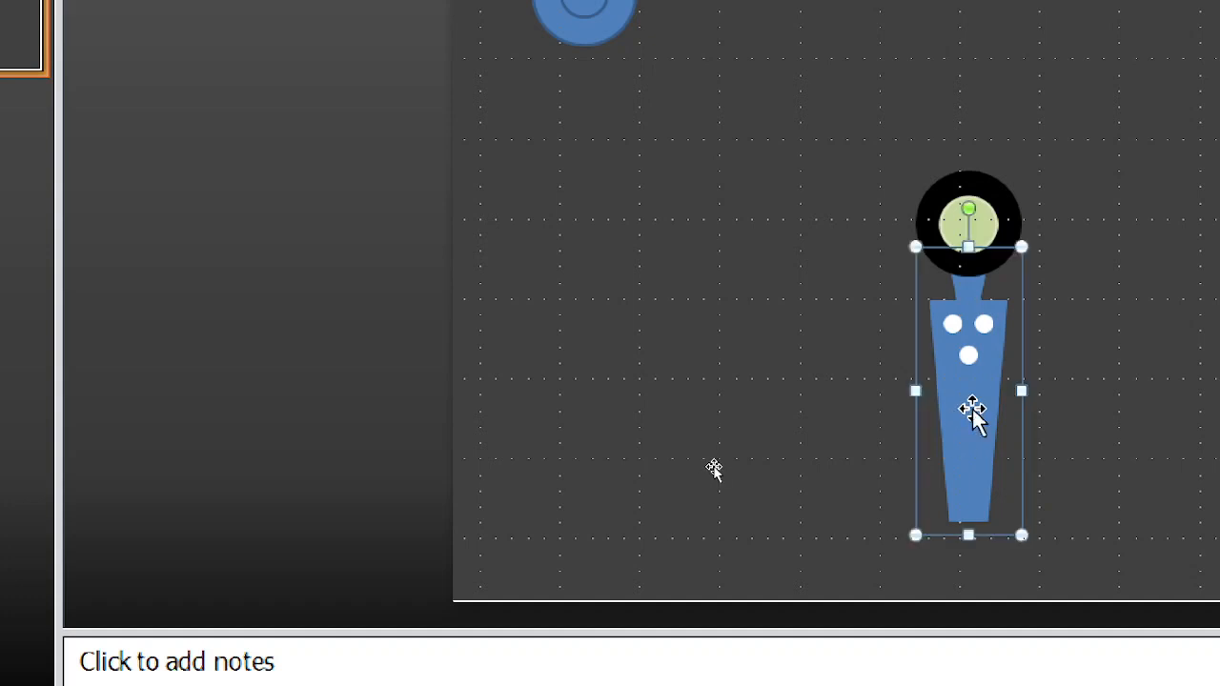
ctrl+click(989, 324)
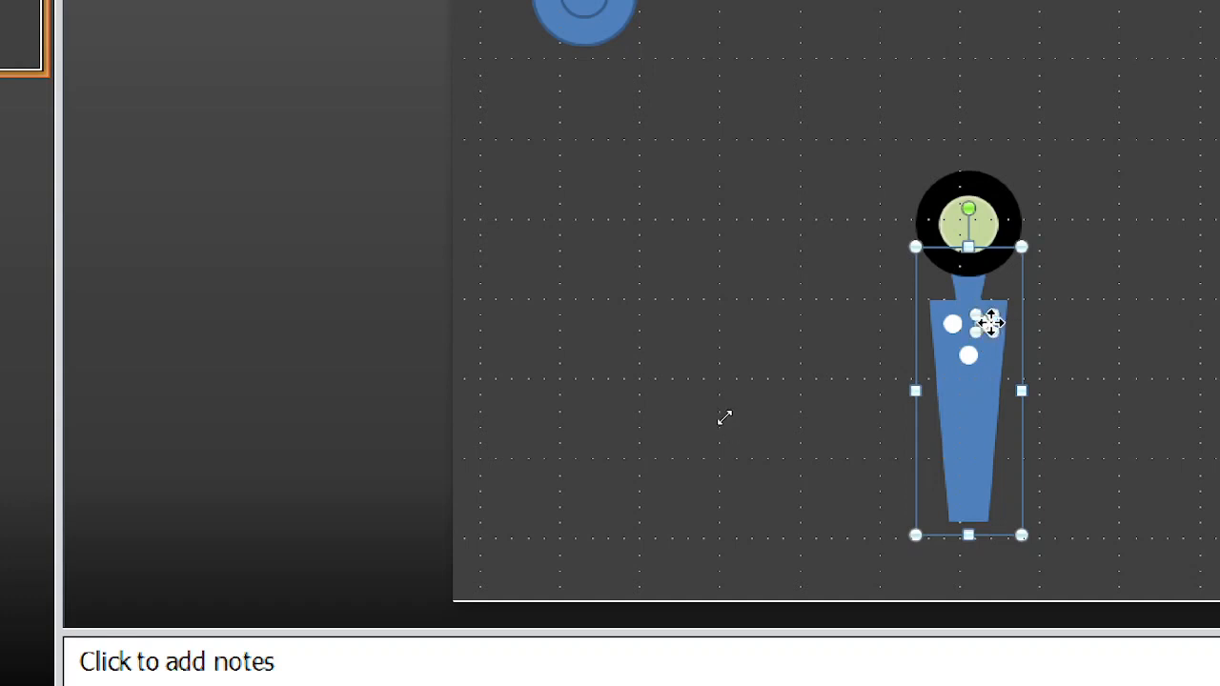
ctrl+click(948, 325)
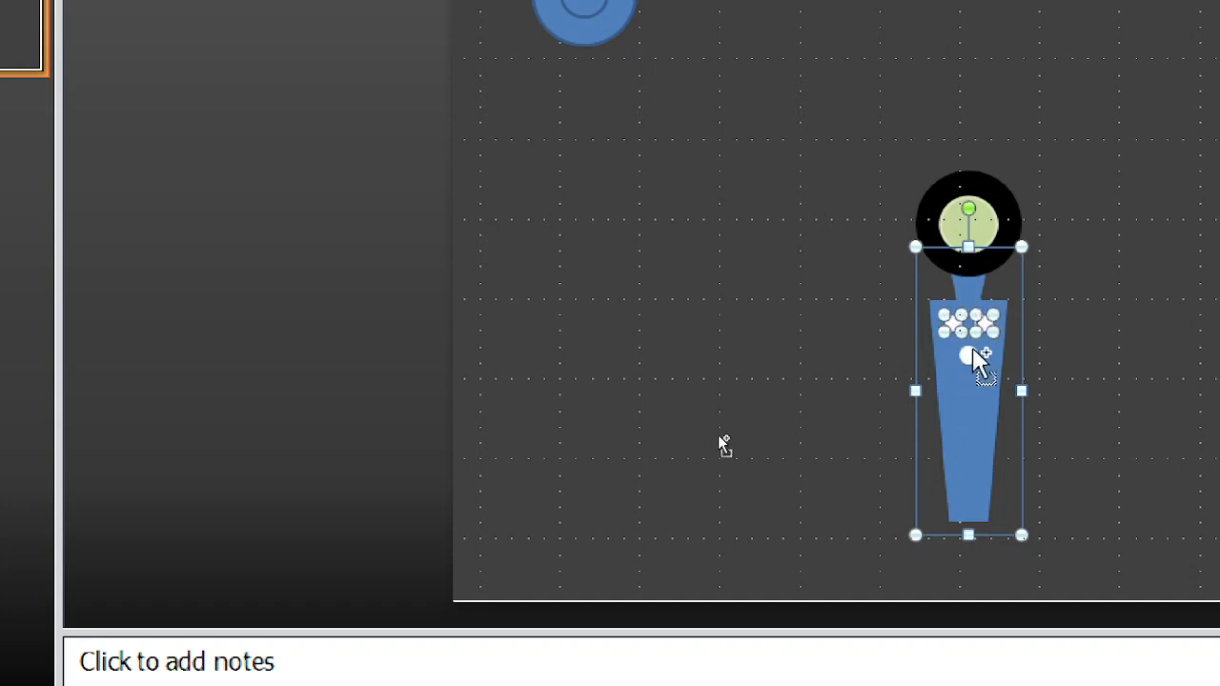
ctrl+click(969, 356)
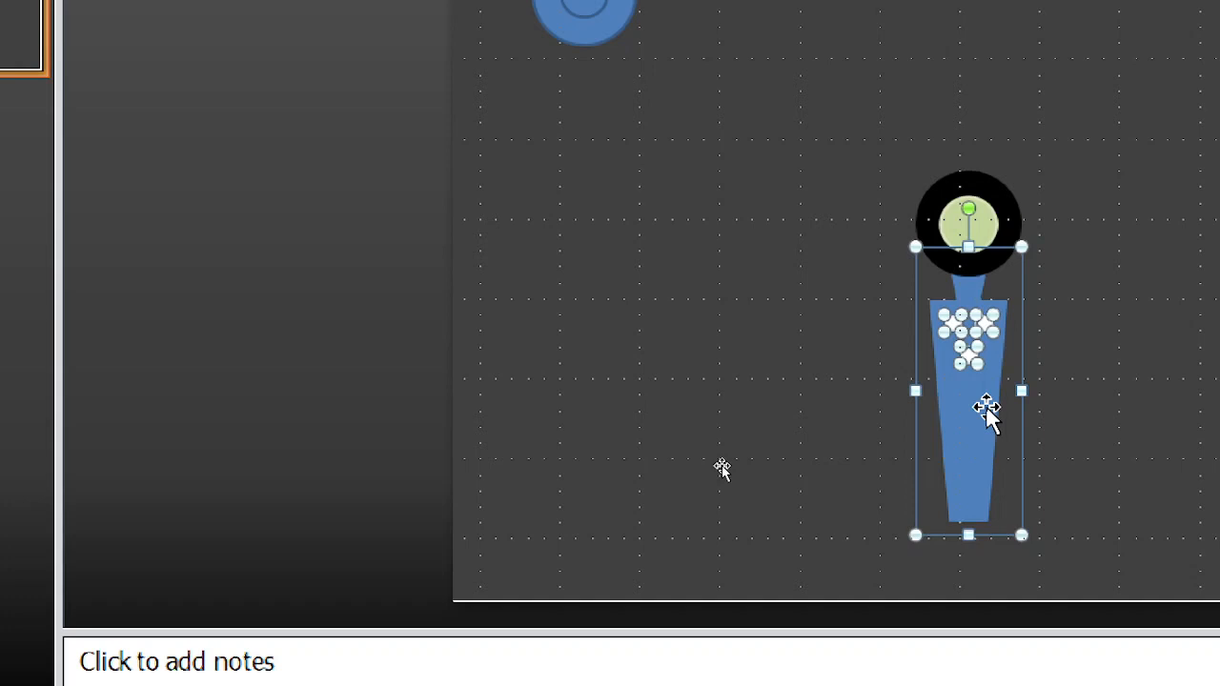
key(ctrl+g)
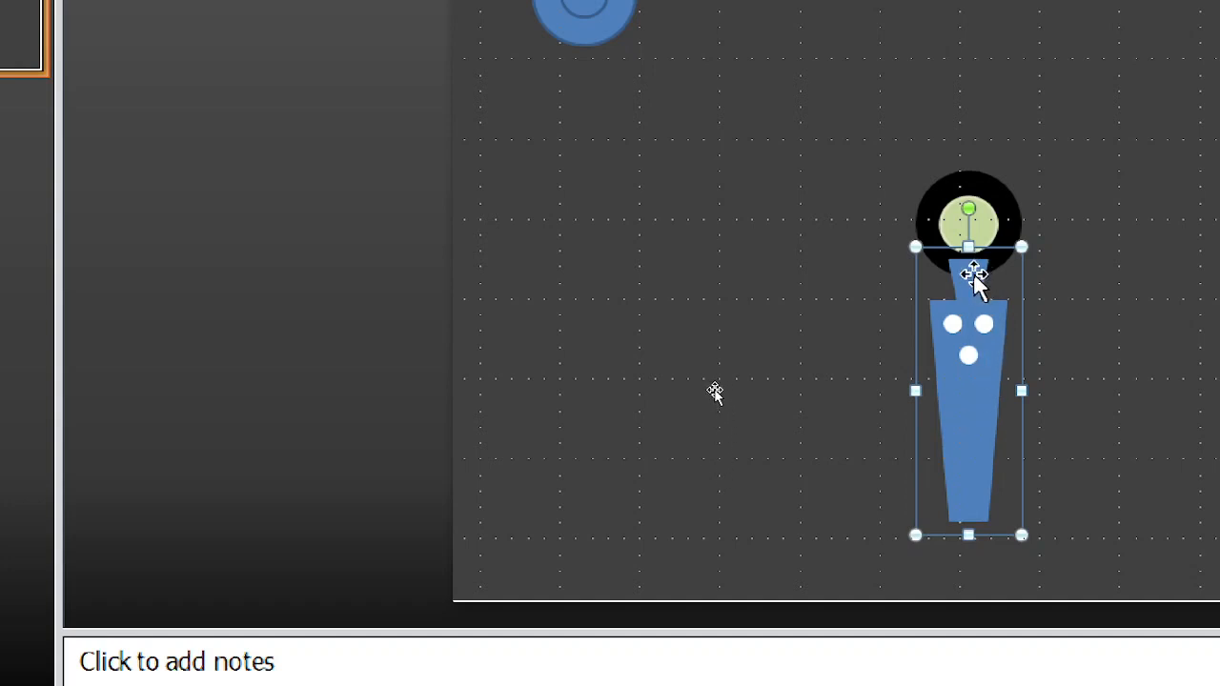
Step: Send the grouped arm with the three white dots to the back, behind the black and green circles
right_click(980, 322)
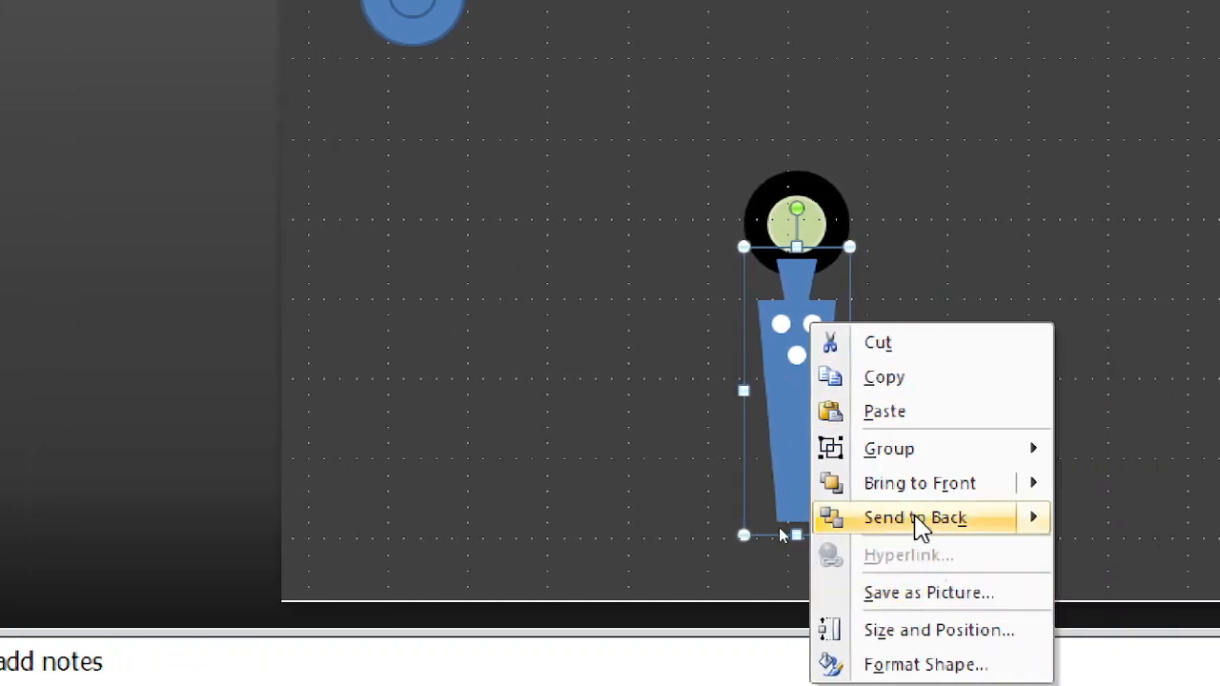
mouse_move(917, 527)
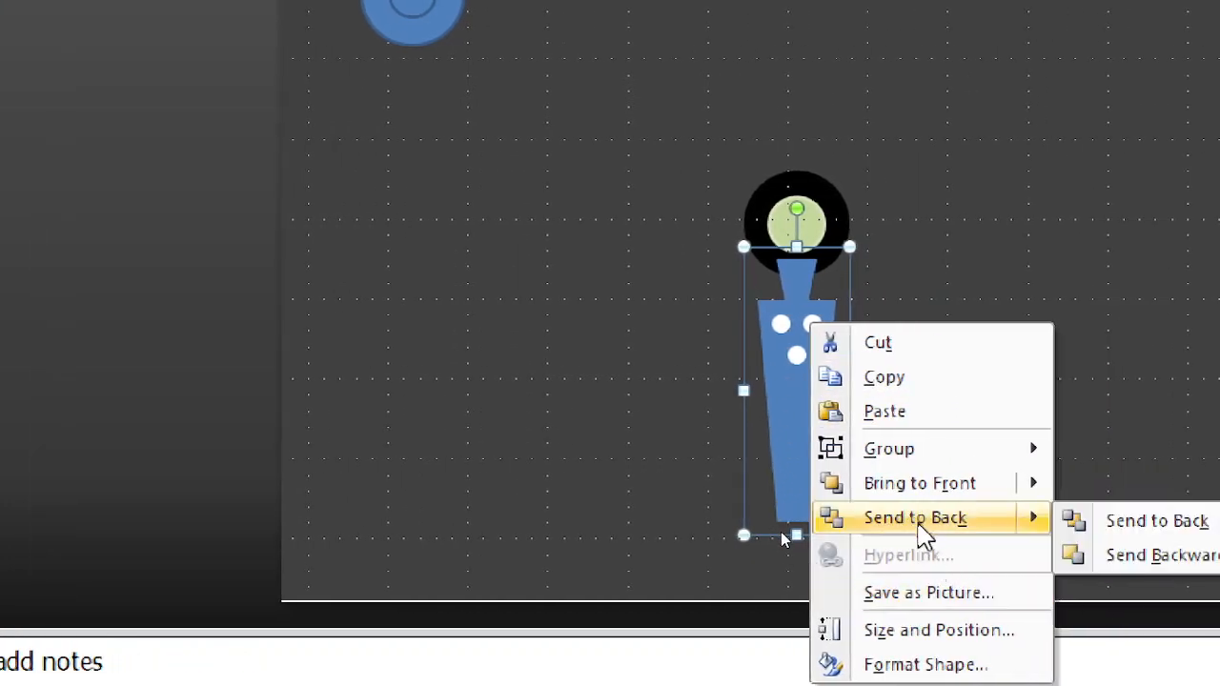
click(918, 524)
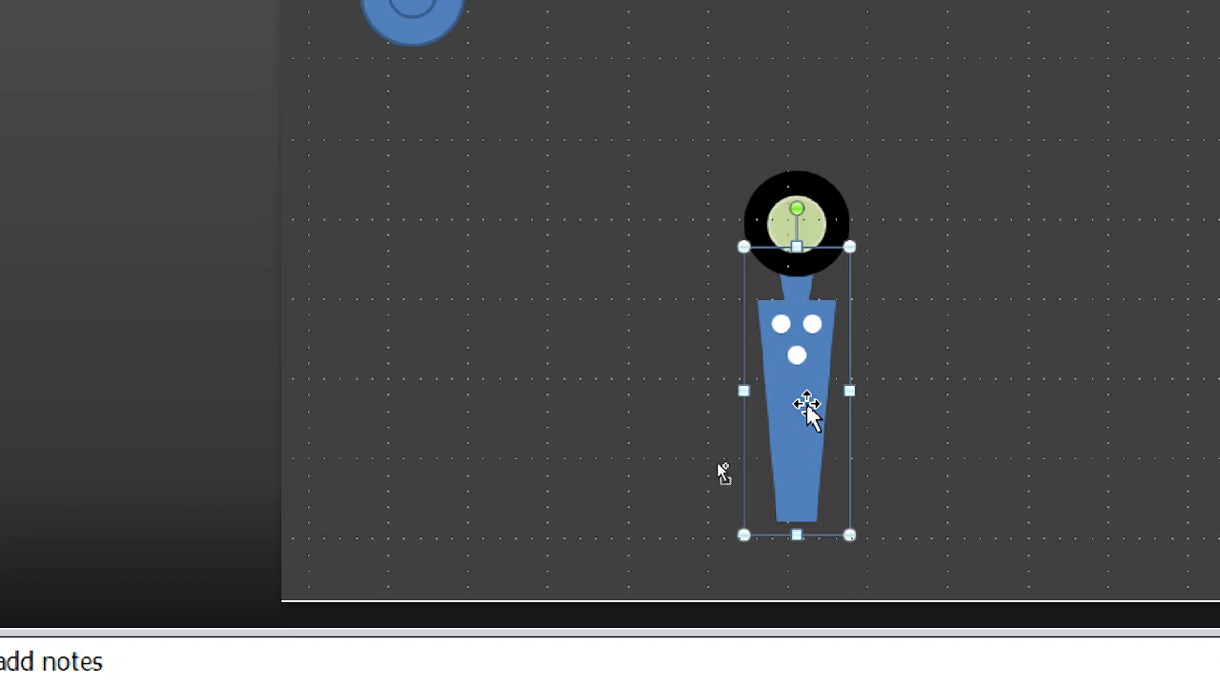
Step: Duplicate the arm group, flip the copy vertically and place it directly above the black circle, mirroring the lower arm
key(ctrl+d)
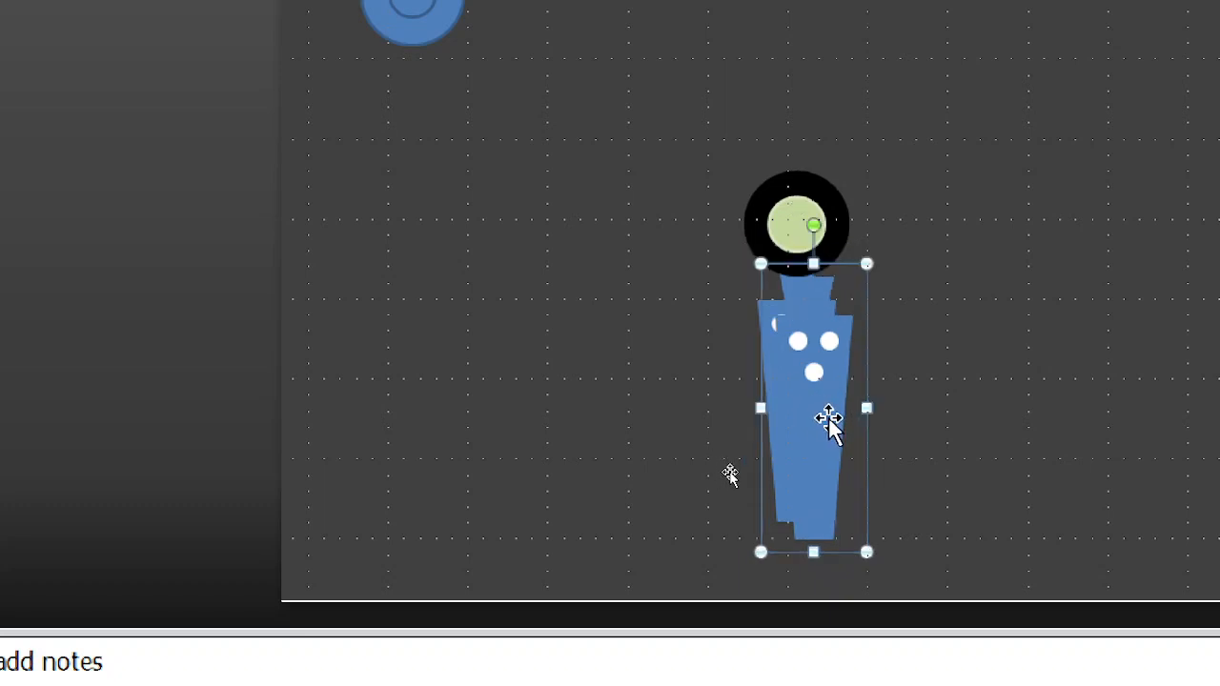
drag(829, 417, 903, 175)
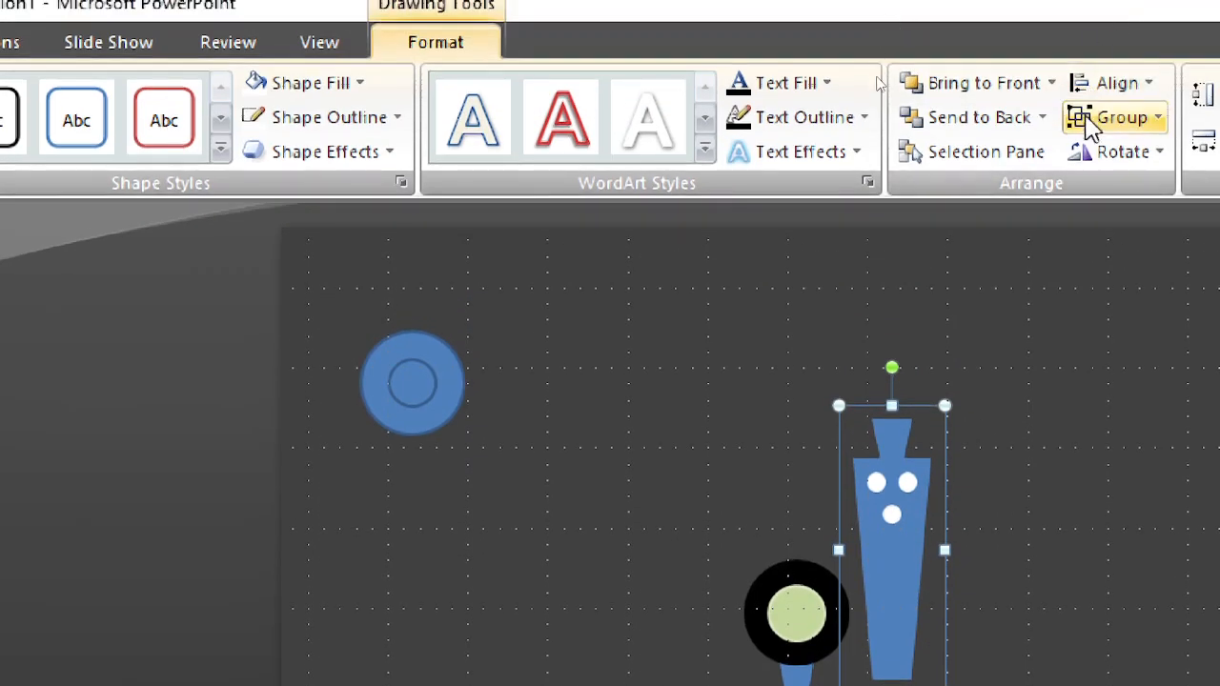
click(1125, 154)
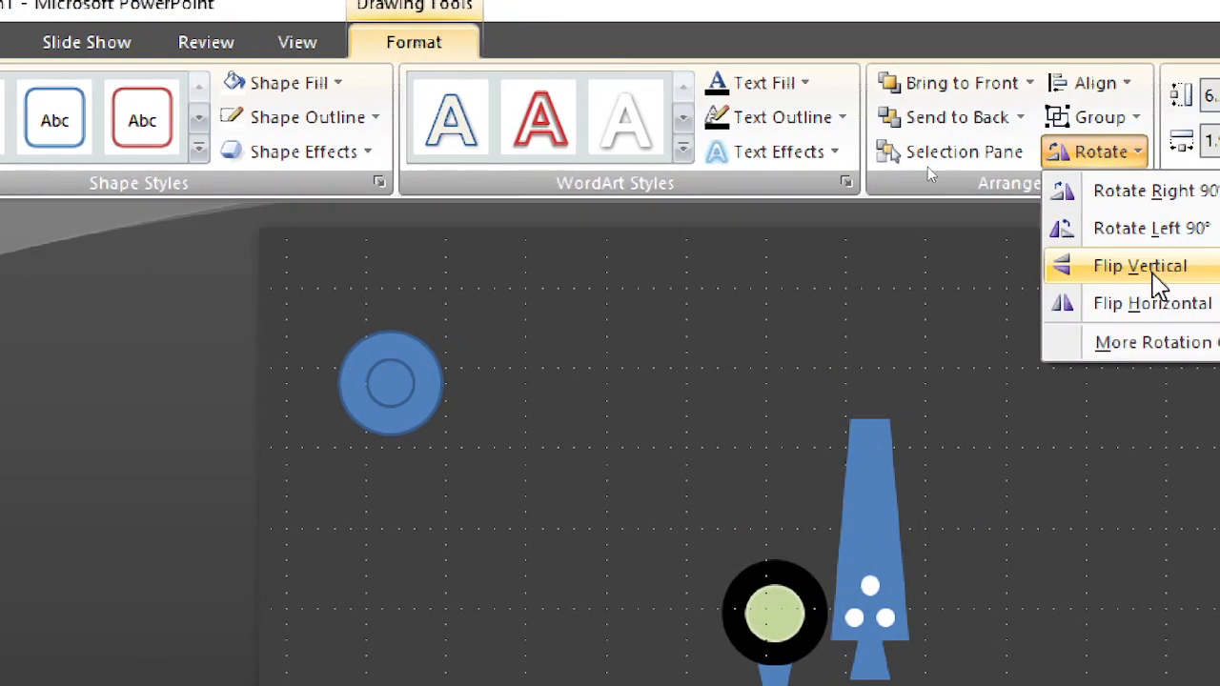
click(1156, 278)
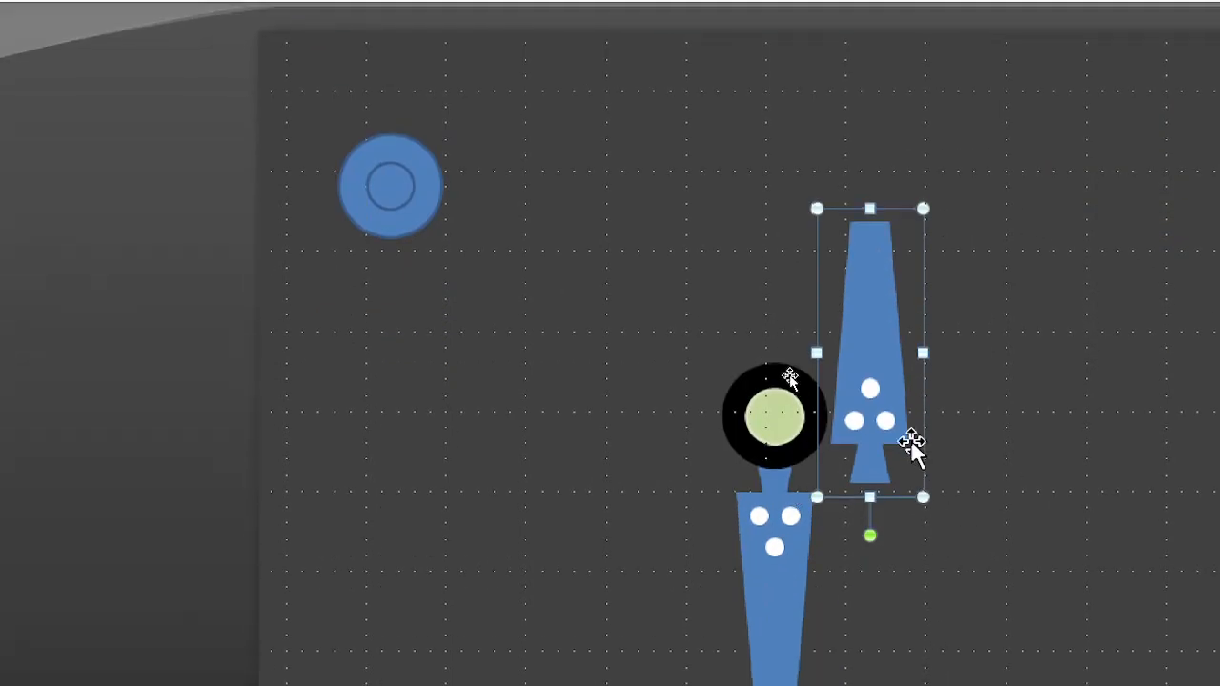
drag(865, 345, 771, 235)
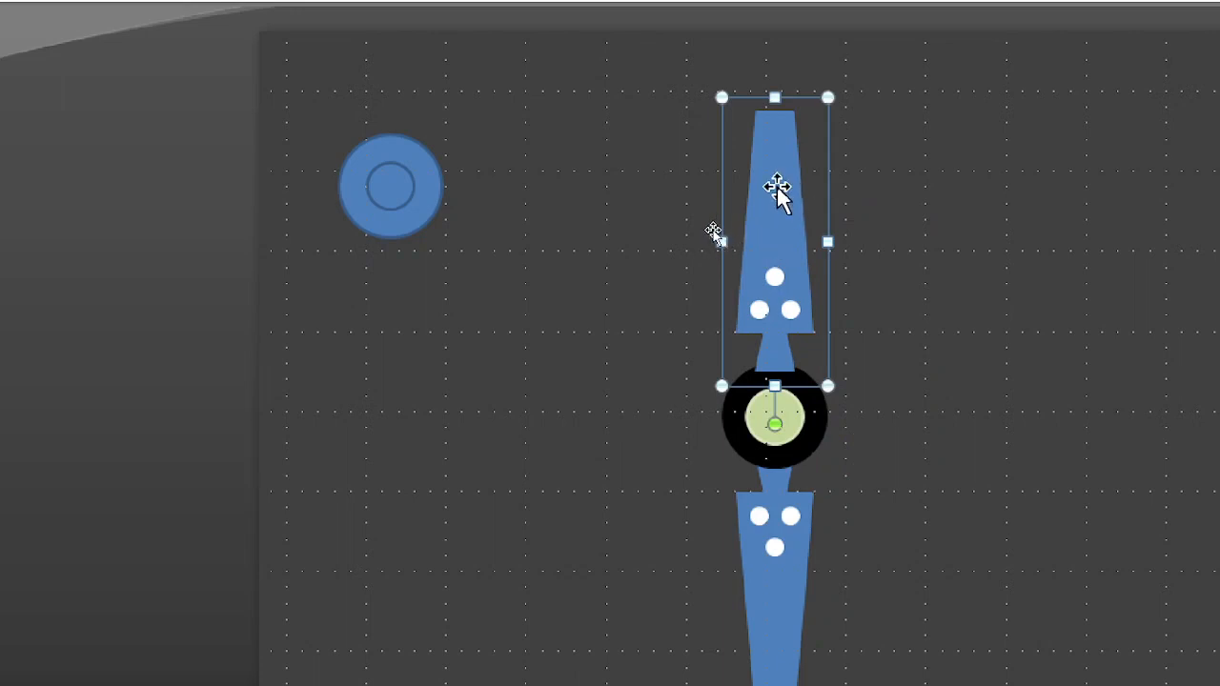
Step: Send the upper arm to the back and align it with the black and green circles on their horizontal centres
right_click(777, 187)
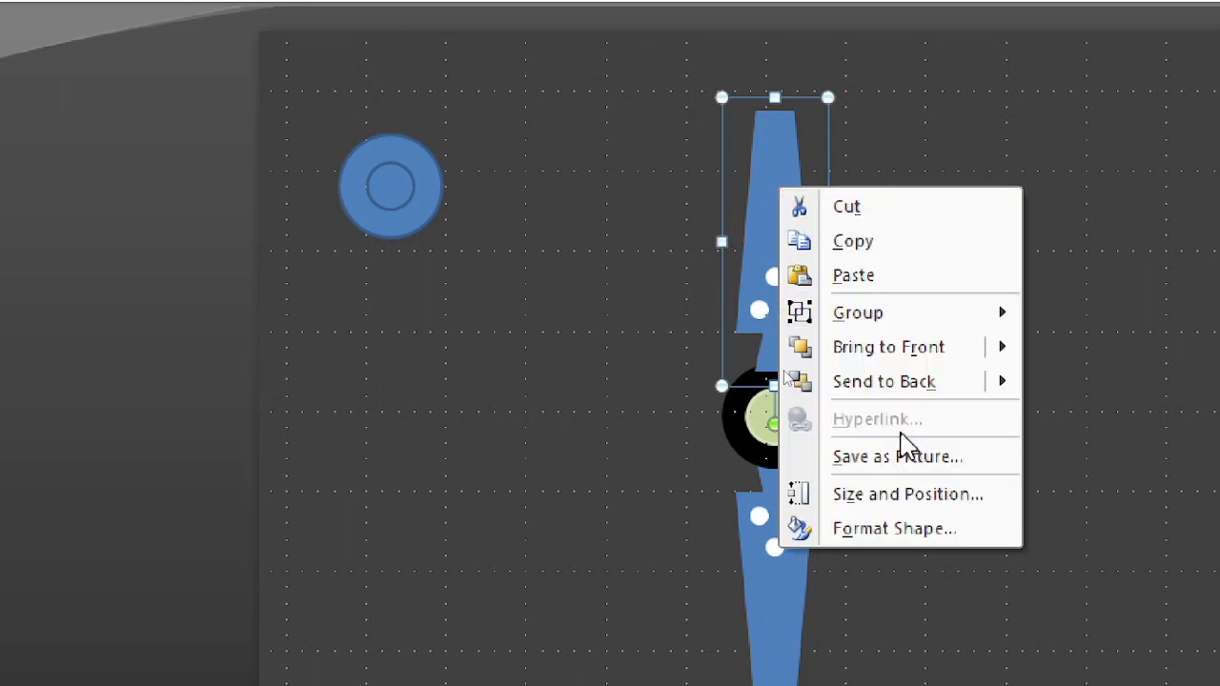
click(899, 392)
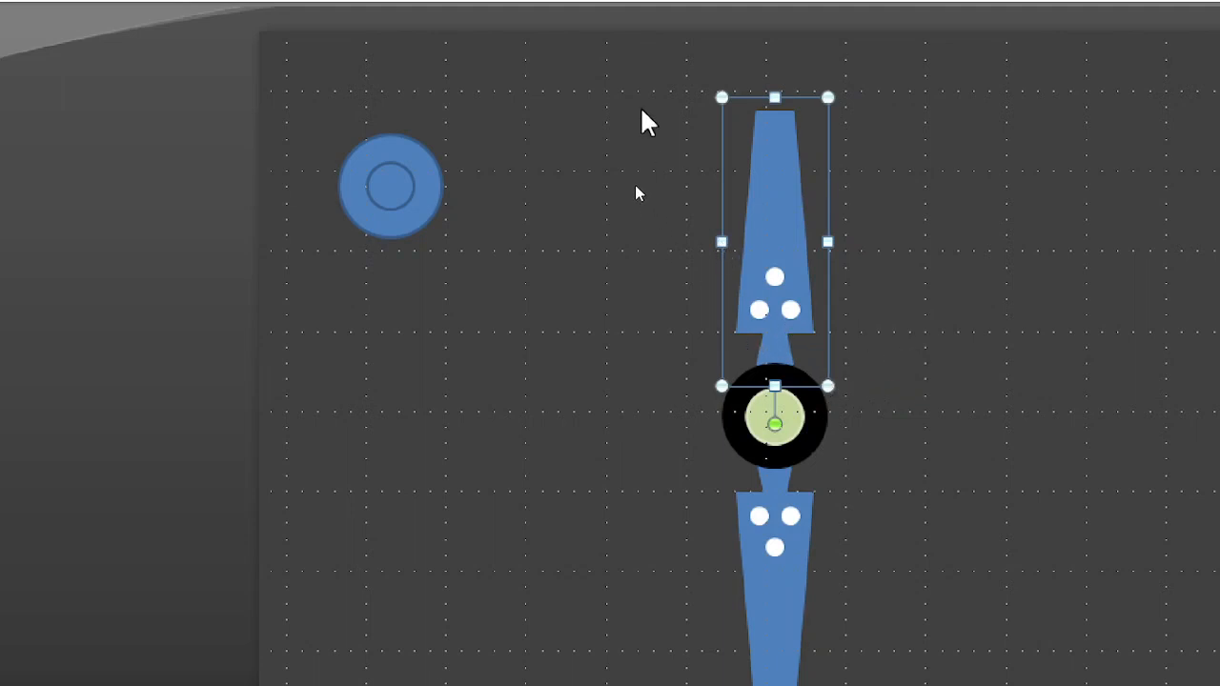
drag(654, 74, 869, 599)
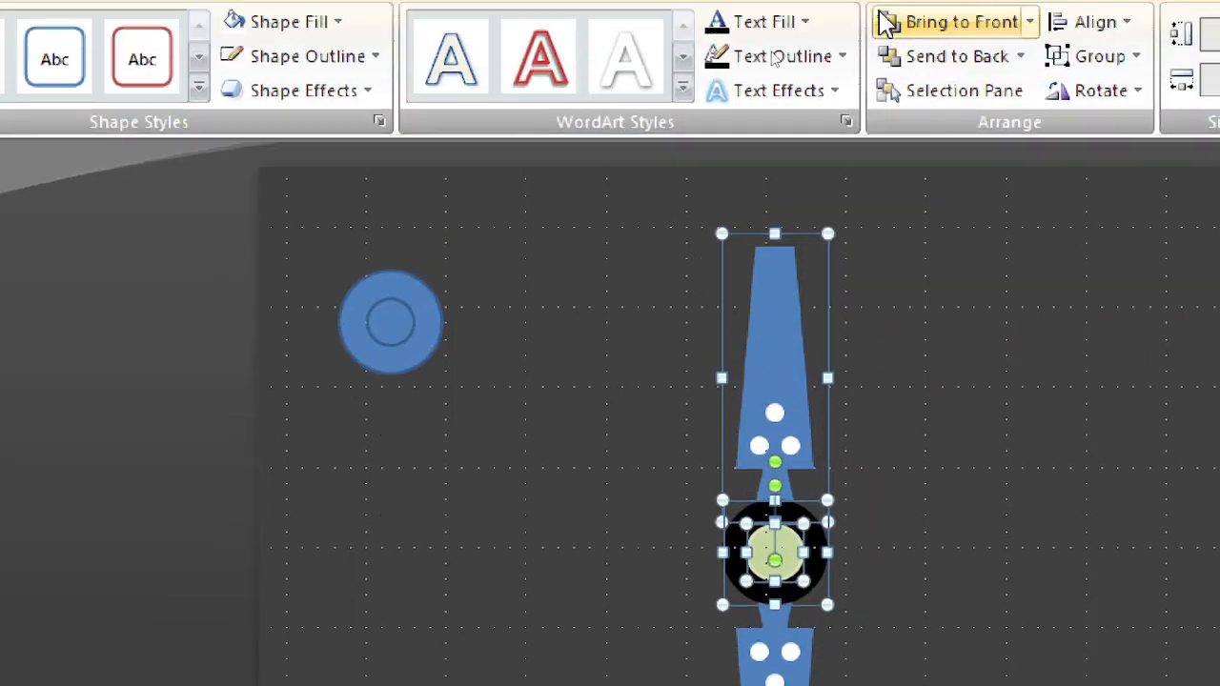
click(1082, 24)
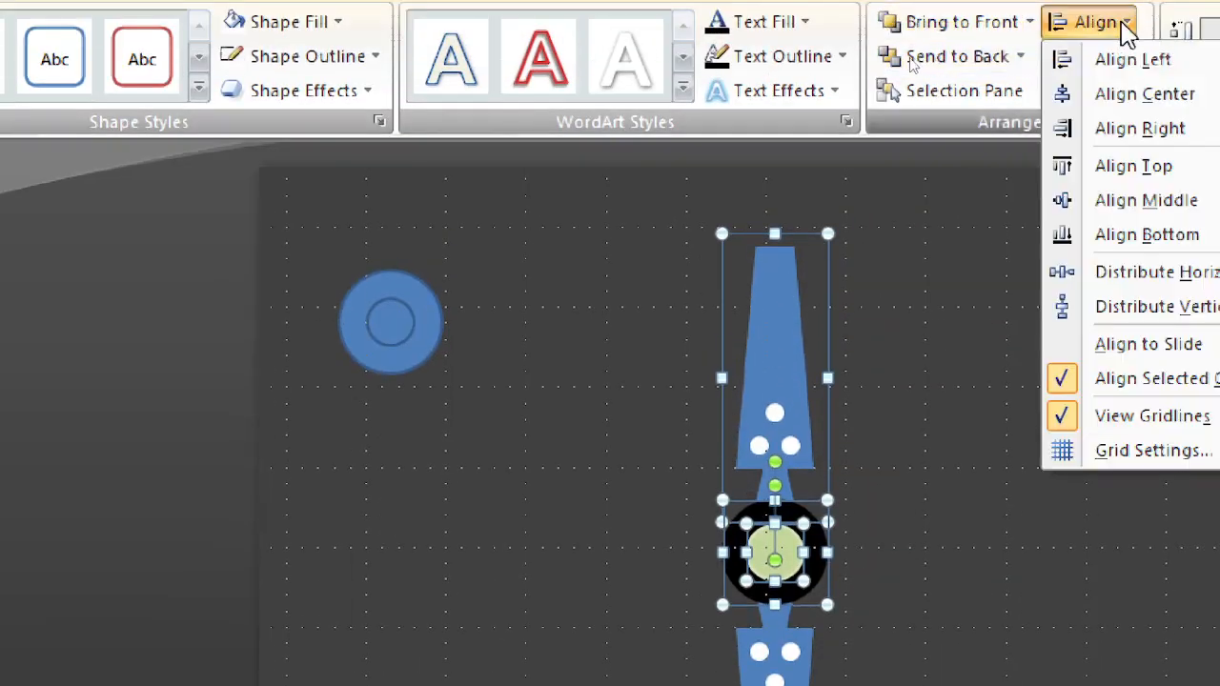
click(1140, 101)
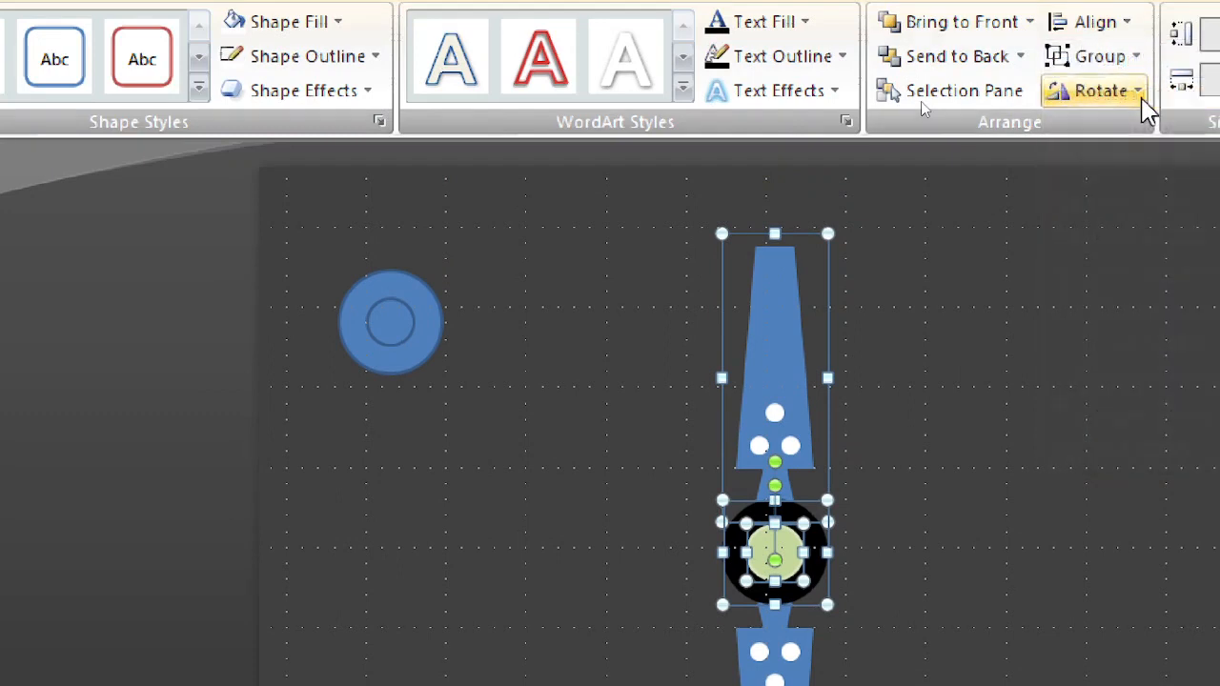
click(943, 555)
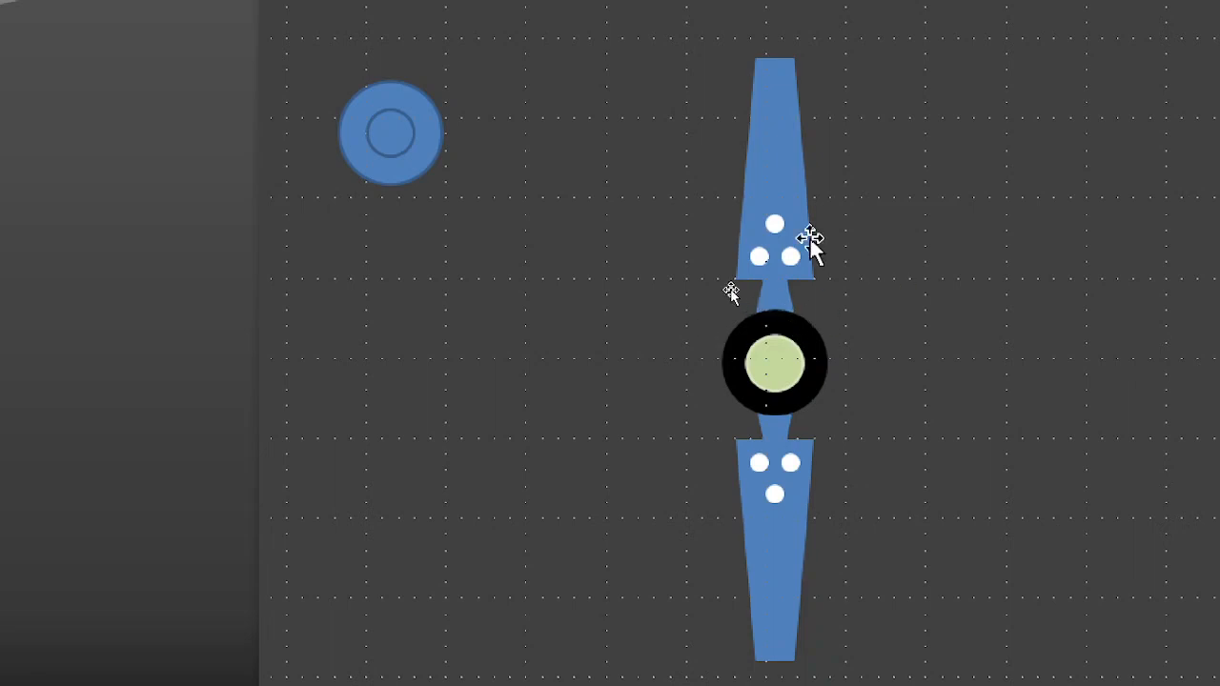
Step: Group the upper and lower arms into one object, leaving out the circles
click(767, 189)
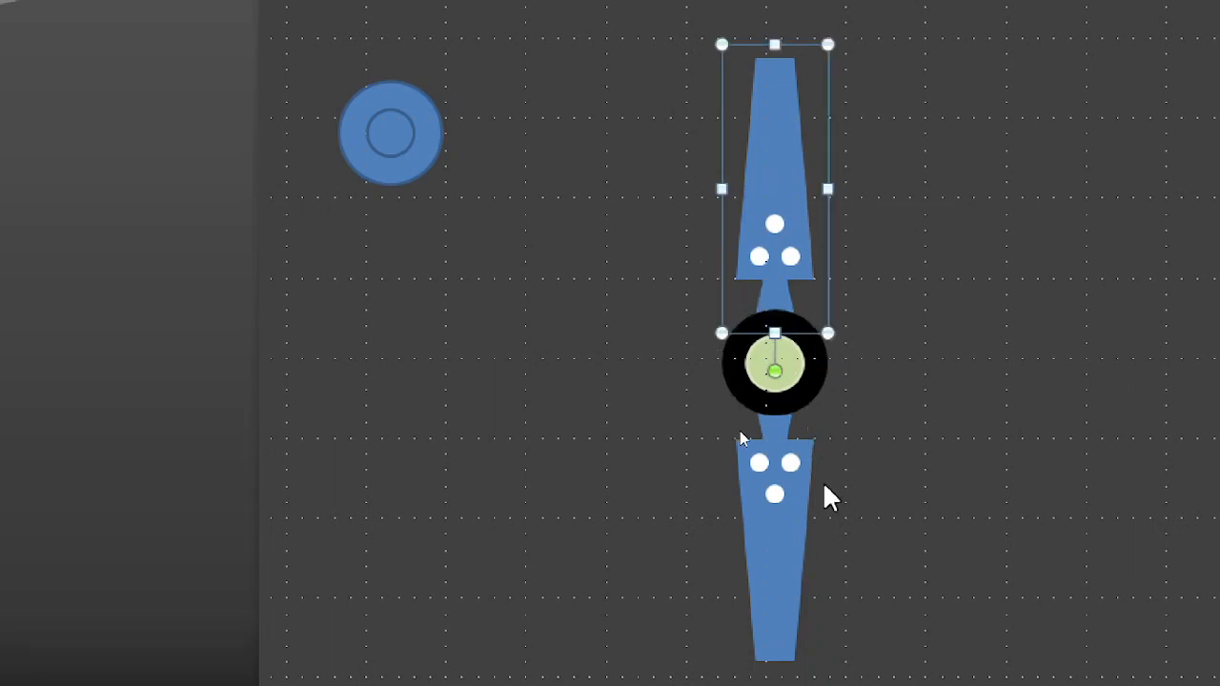
ctrl+click(784, 536)
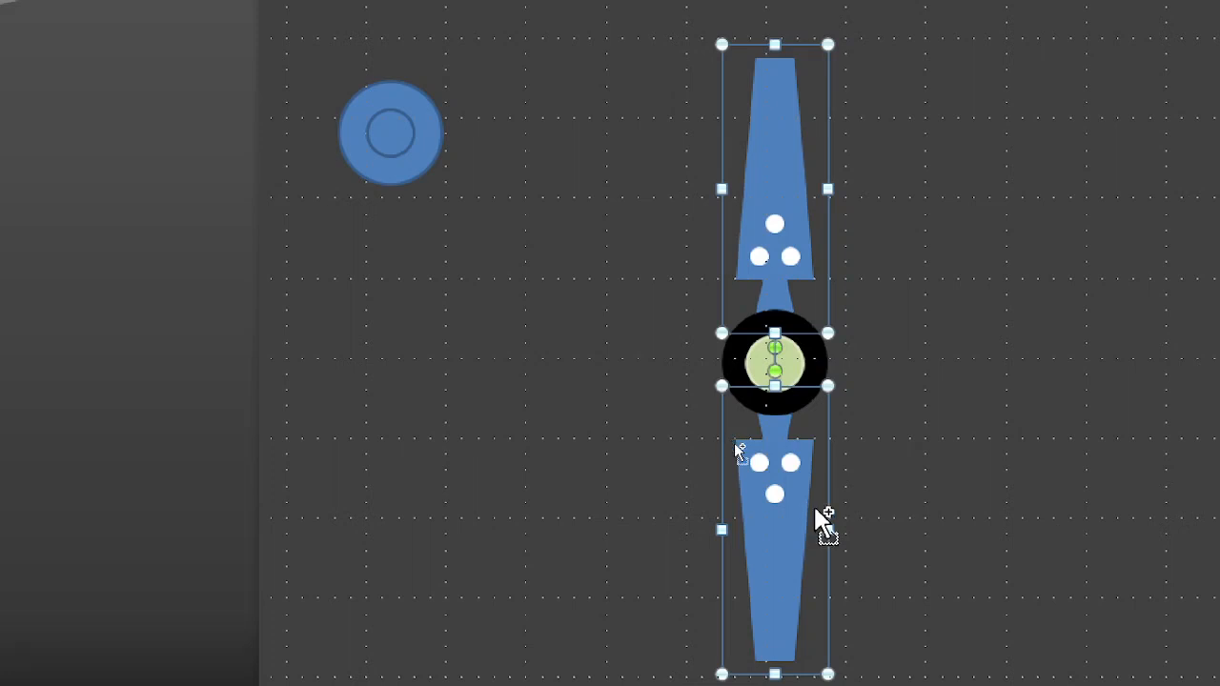
key(ctrl+g)
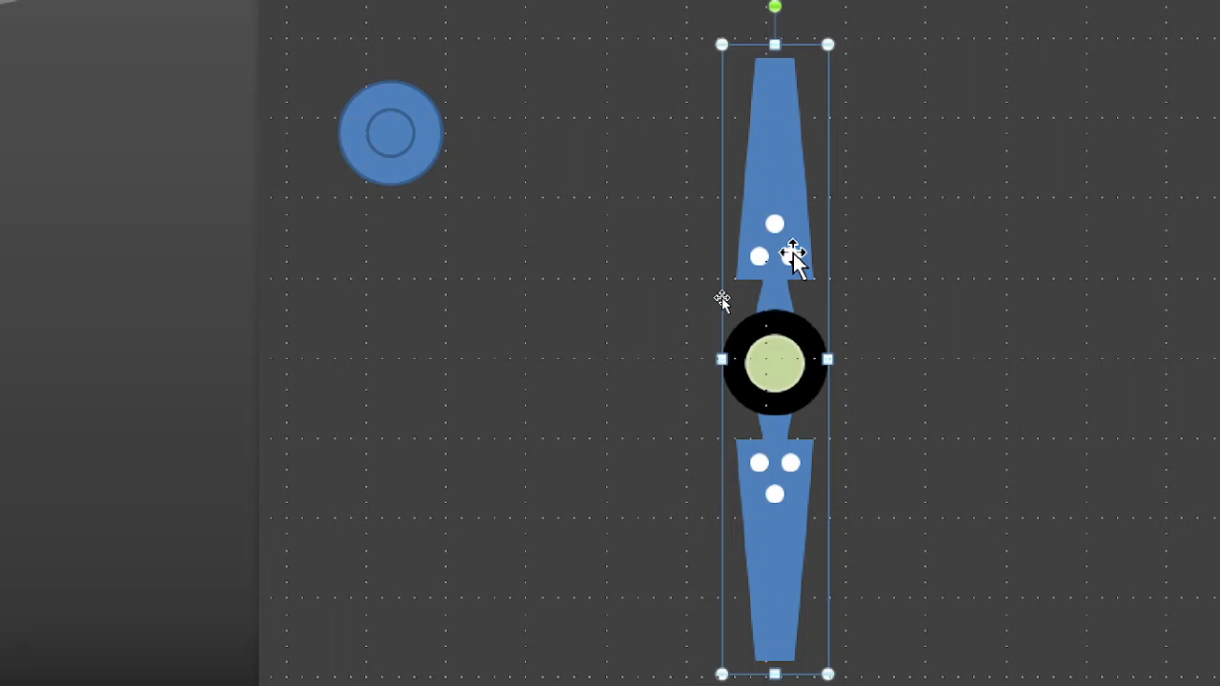
Step: Duplicate the grouped arm pair twice and spread the two copies side by side to the right of the original
drag(794, 252, 804, 259)
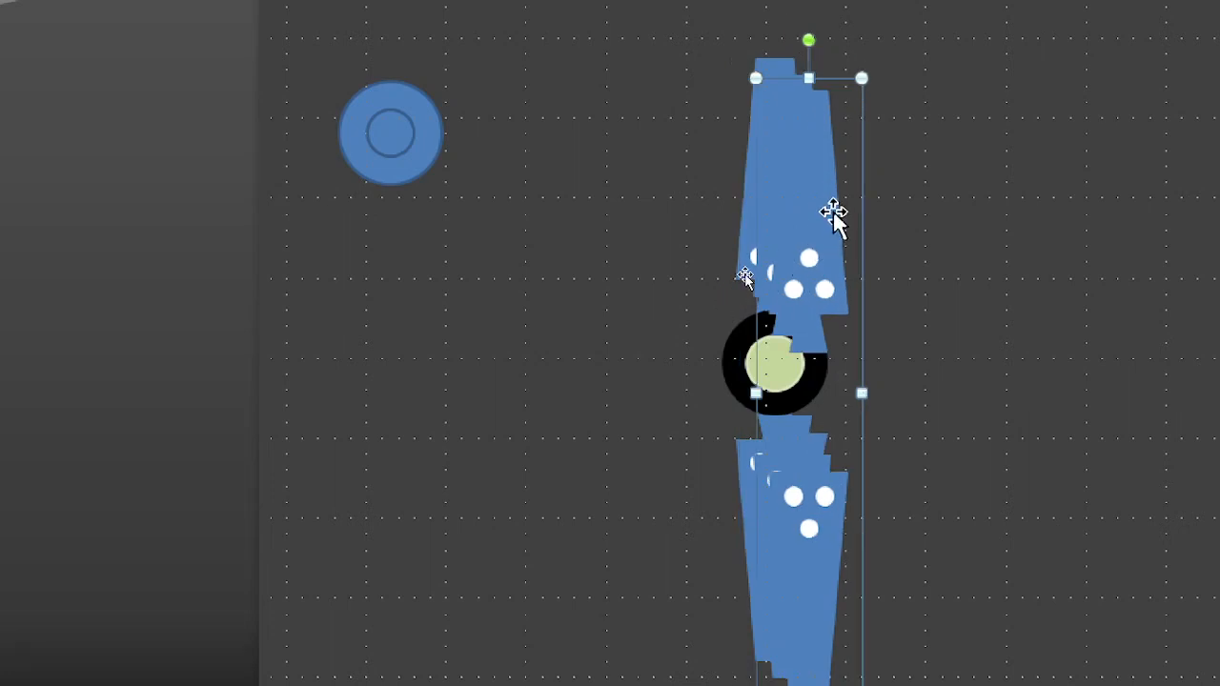
drag(814, 200, 1089, 188)
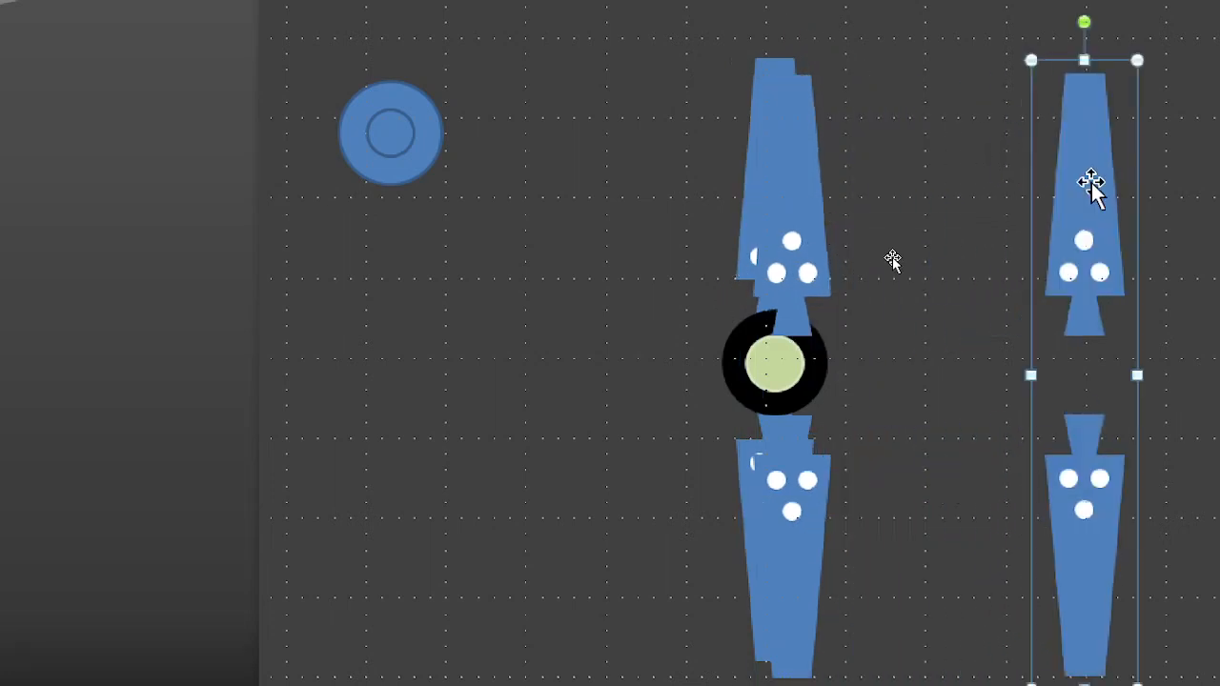
click(771, 231)
drag(787, 226, 911, 243)
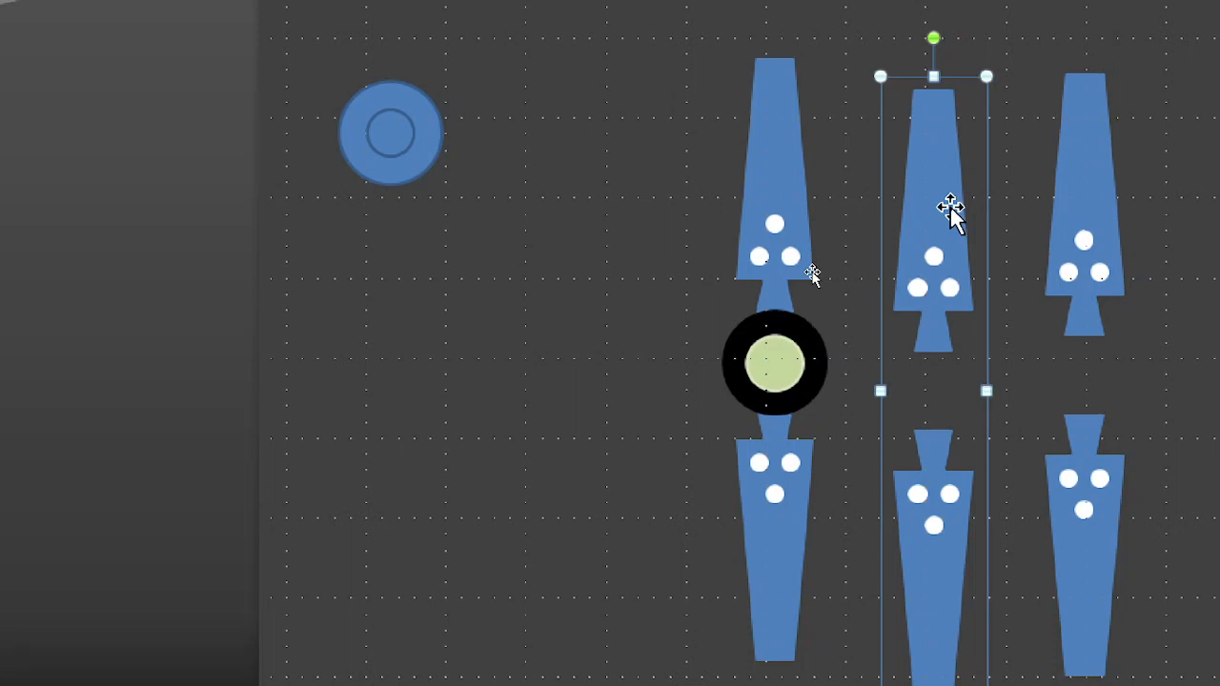
drag(951, 207, 948, 172)
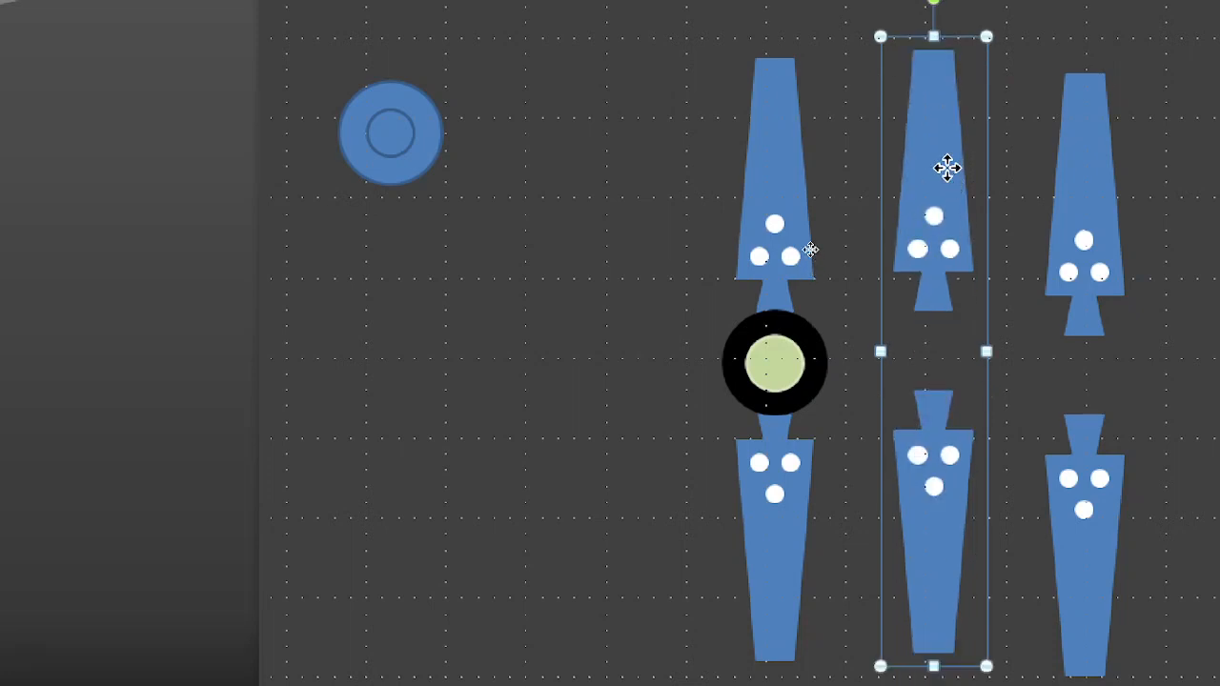
Step: Set the rotation of the middle arm pair to 60°
click(920, 481)
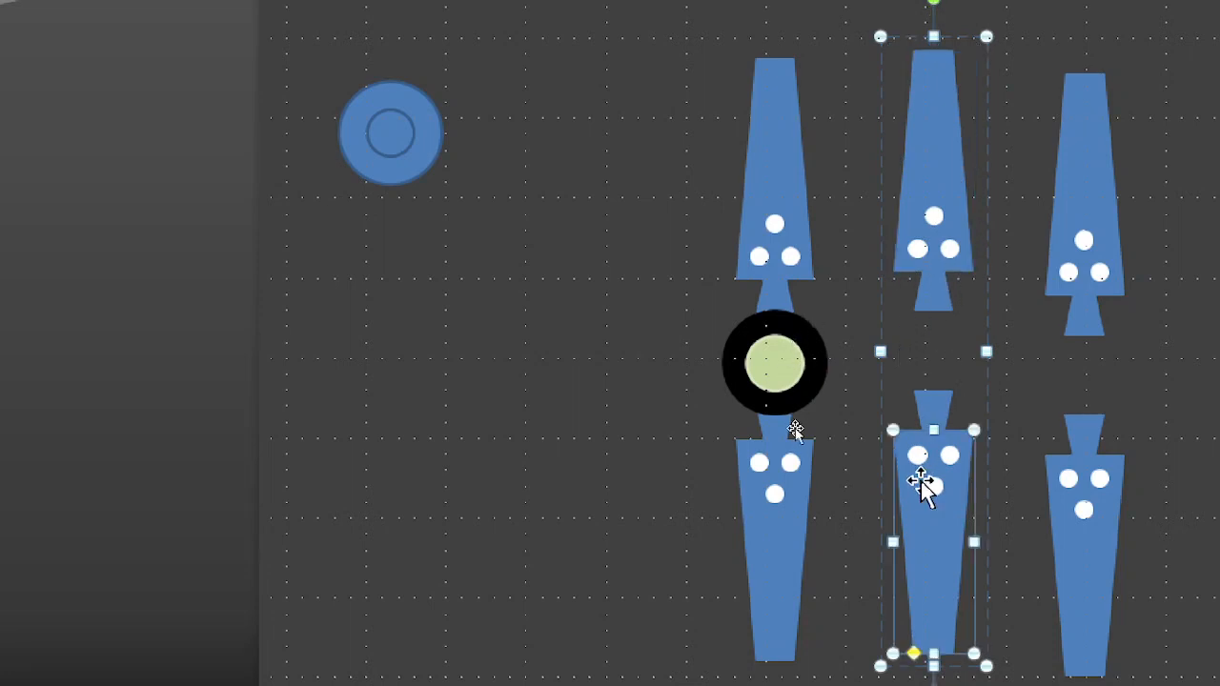
click(929, 187)
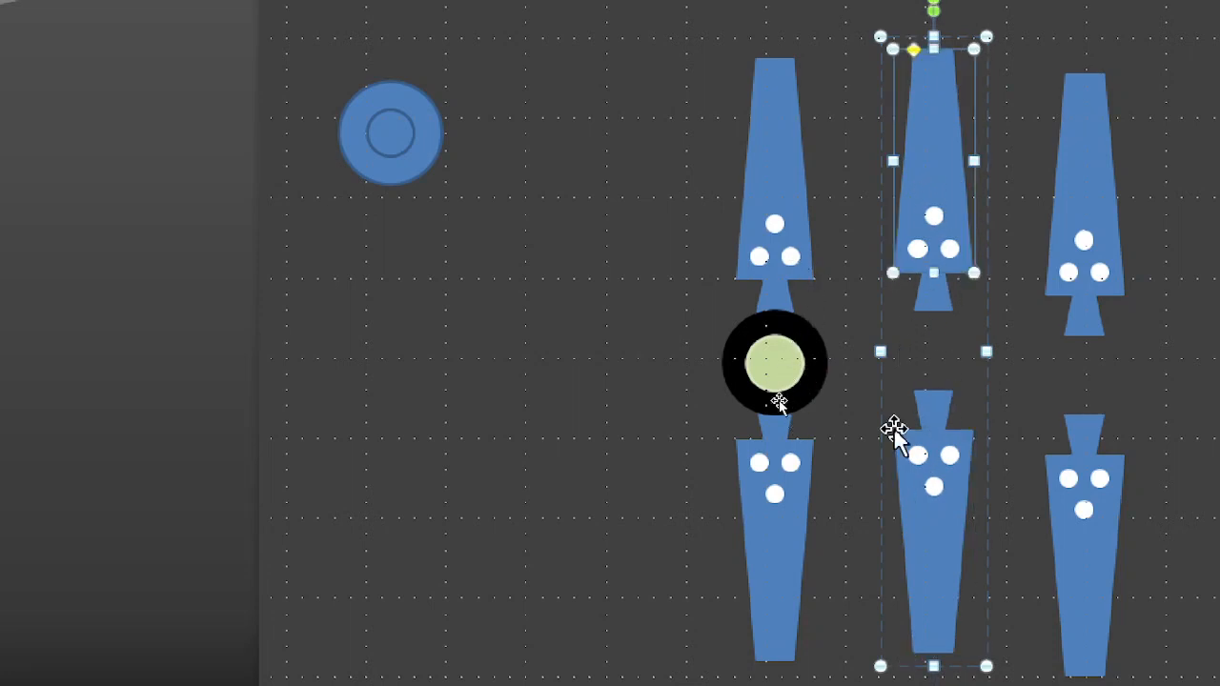
click(839, 428)
click(942, 163)
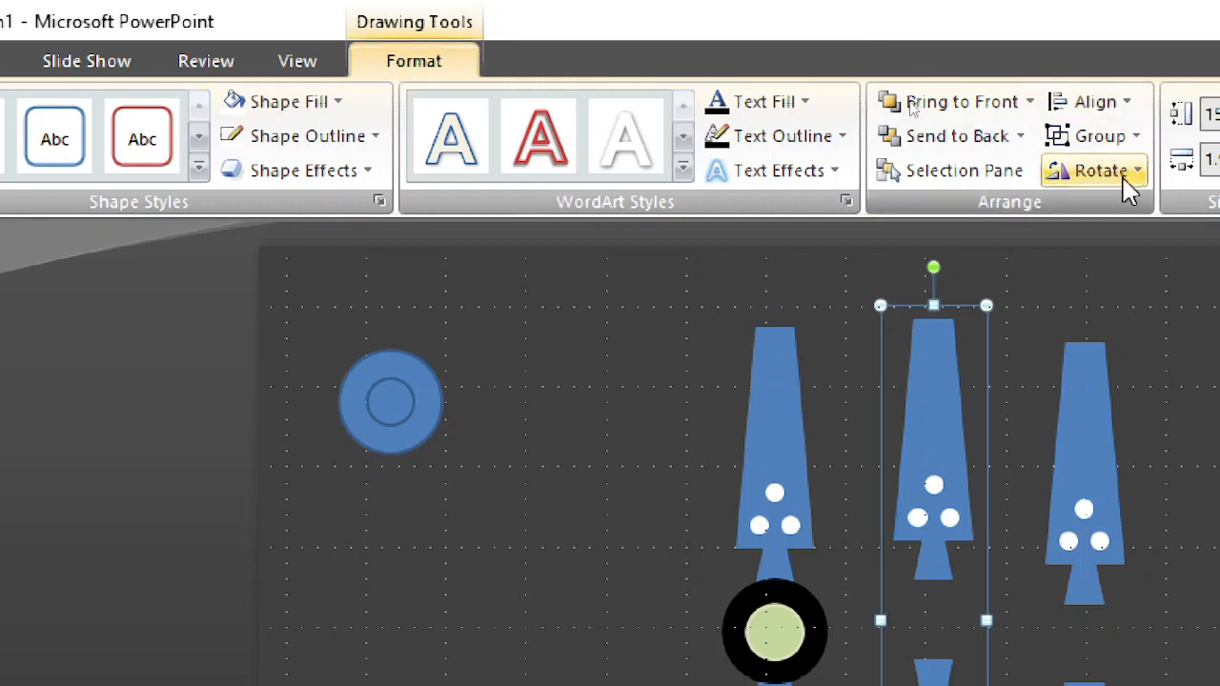
click(1128, 174)
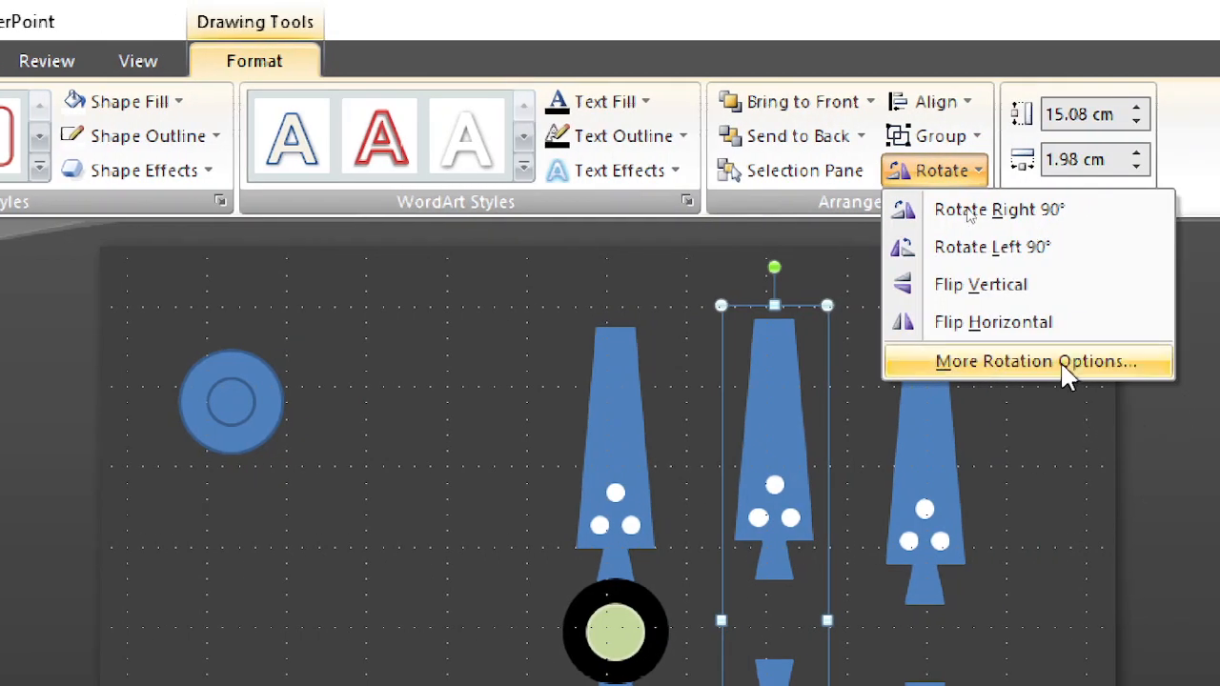
click(1064, 370)
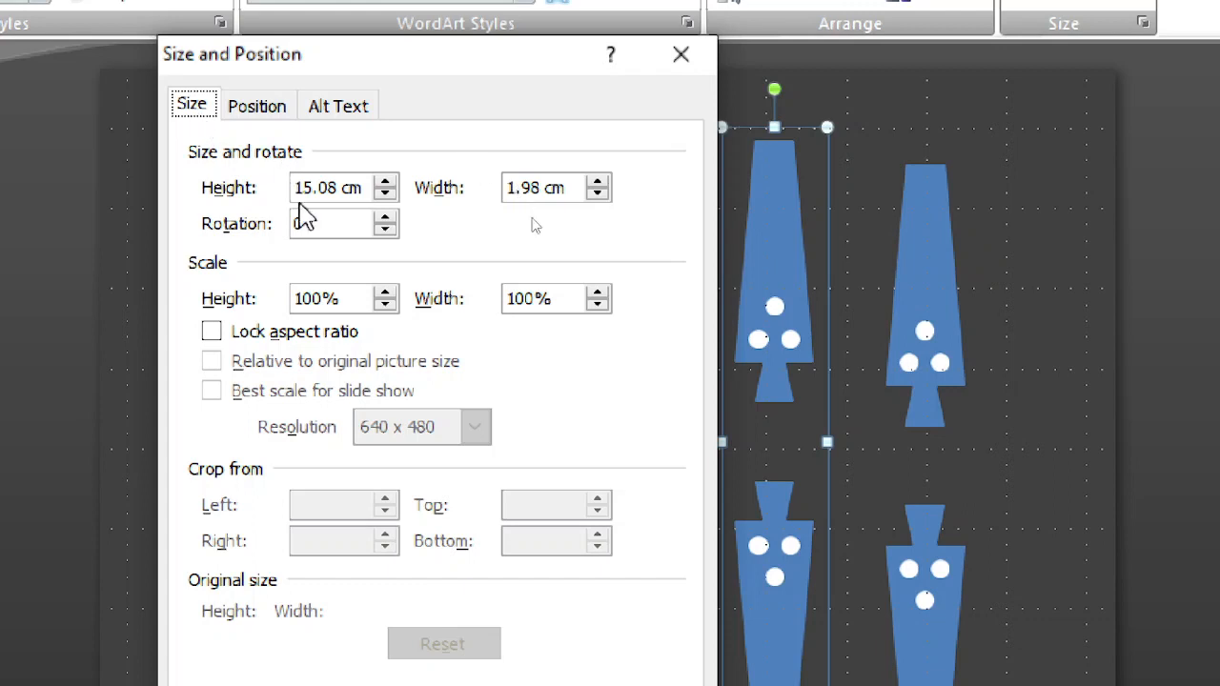
drag(325, 223, 264, 230)
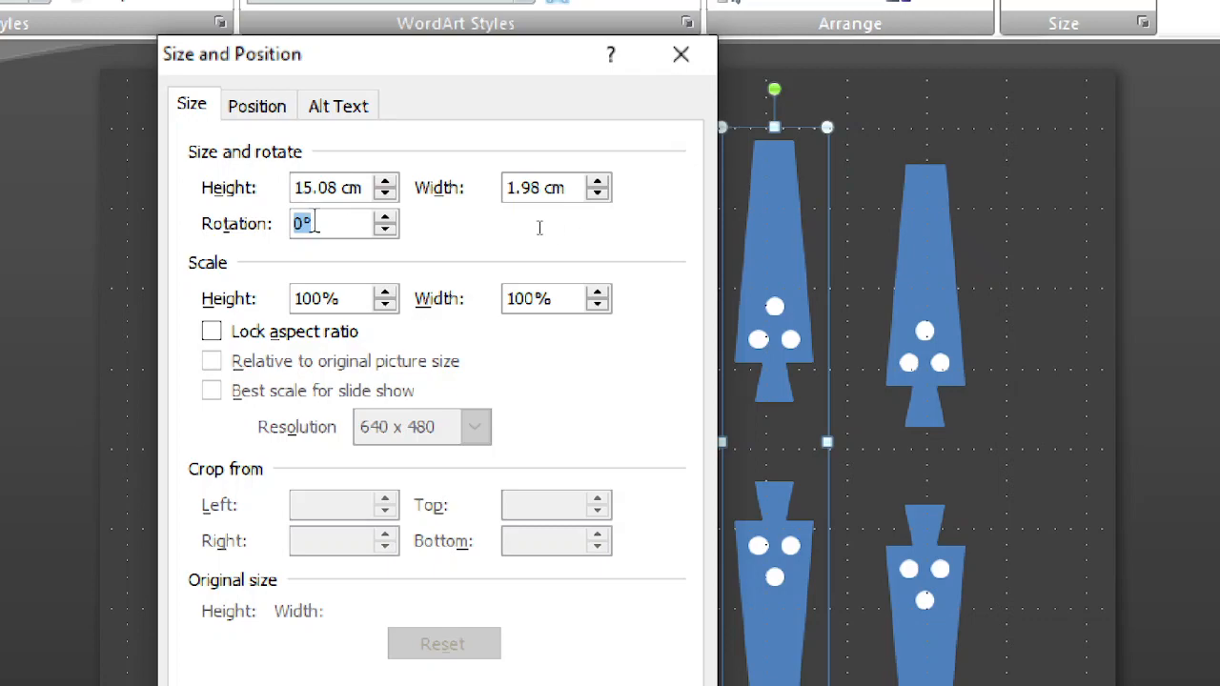
text(6)
text(0)
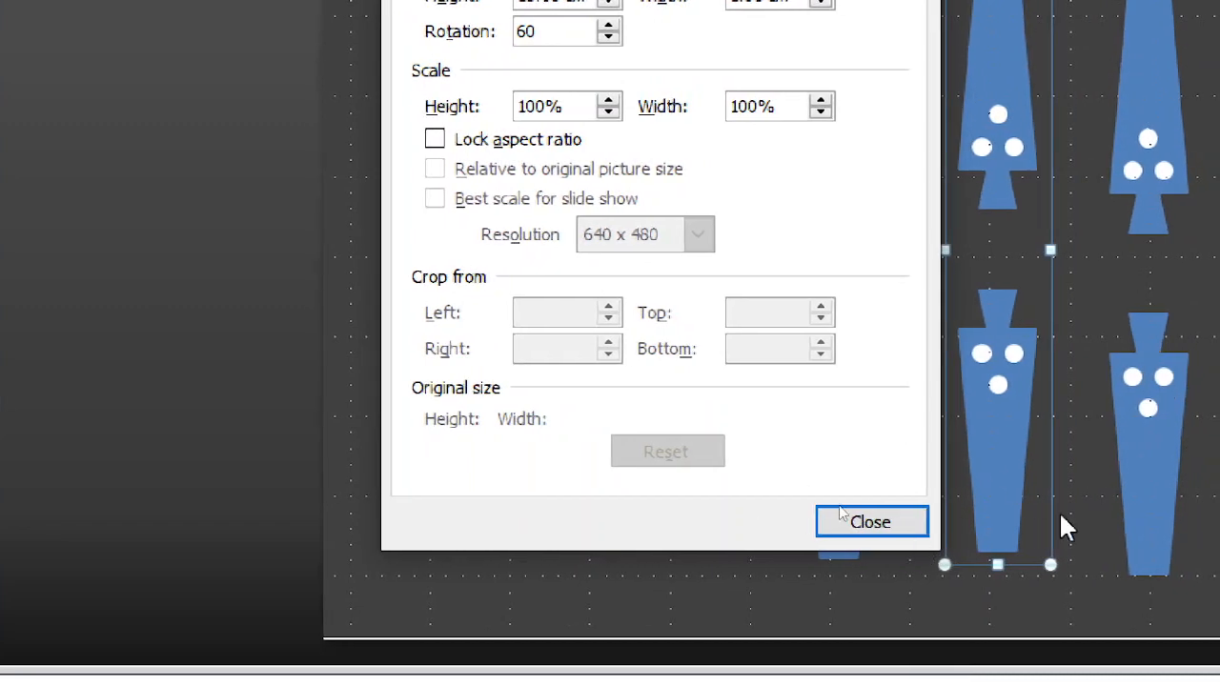
click(898, 530)
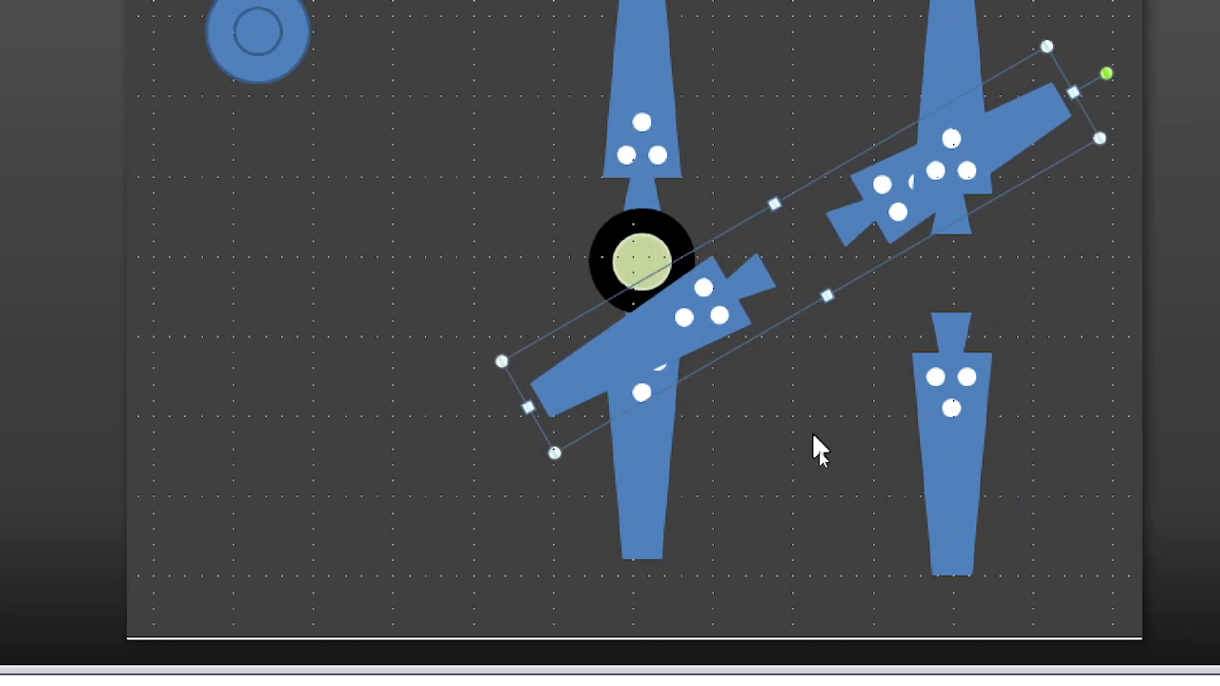
Step: Set the rotation of the rightmost upright arm pair to 120°
click(953, 467)
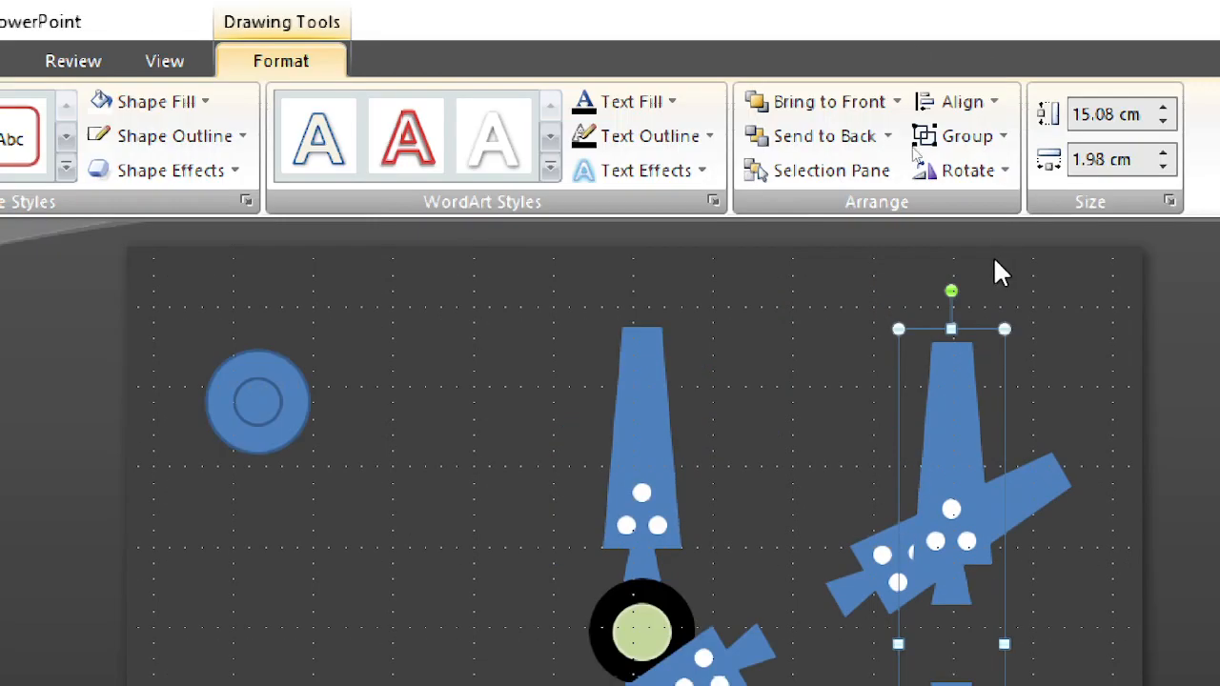
click(968, 173)
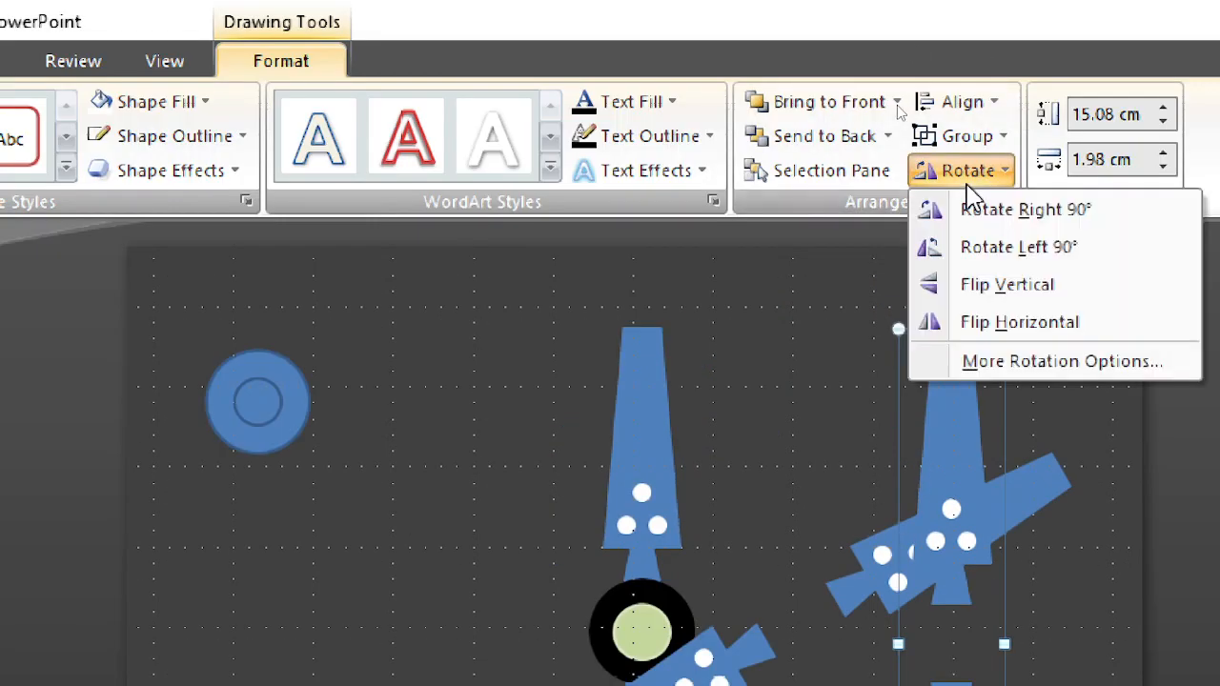
click(1005, 364)
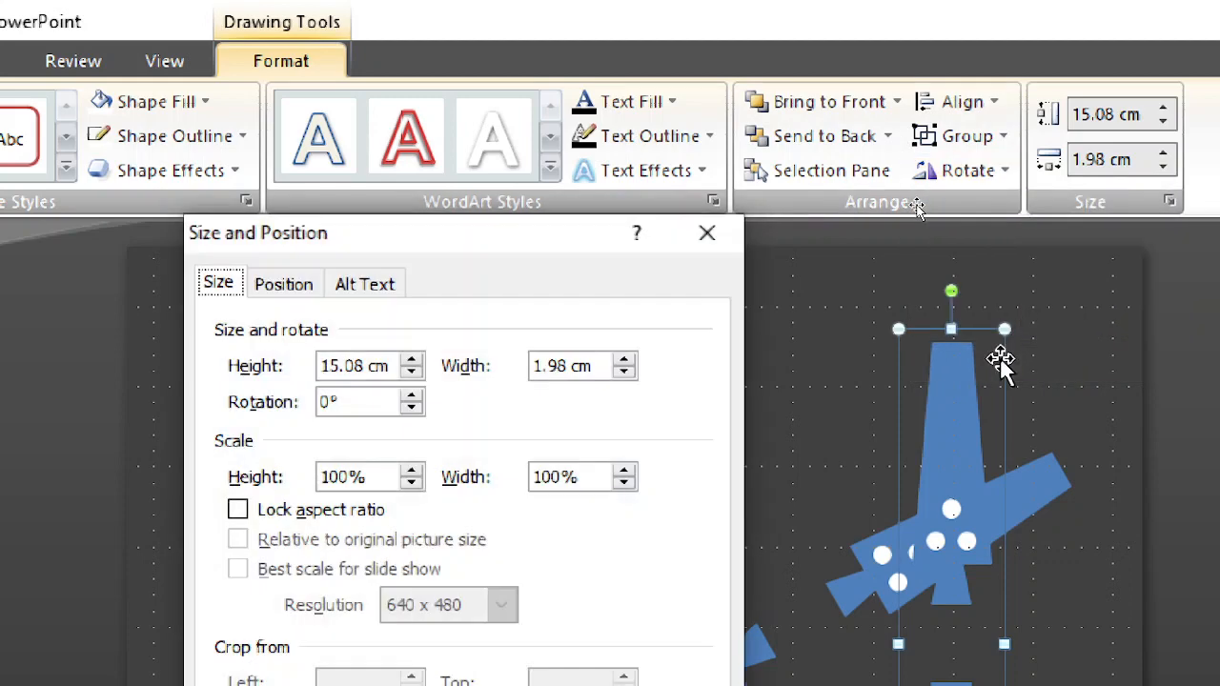
double_click(352, 401)
text(12)
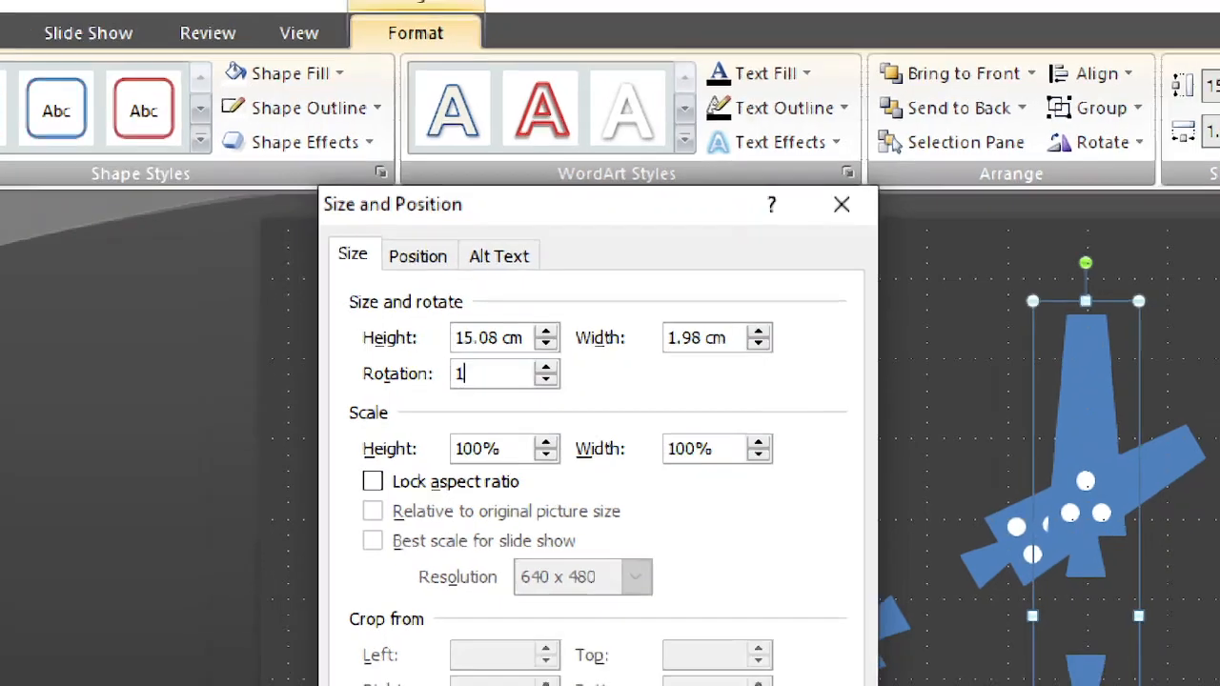
text(0)
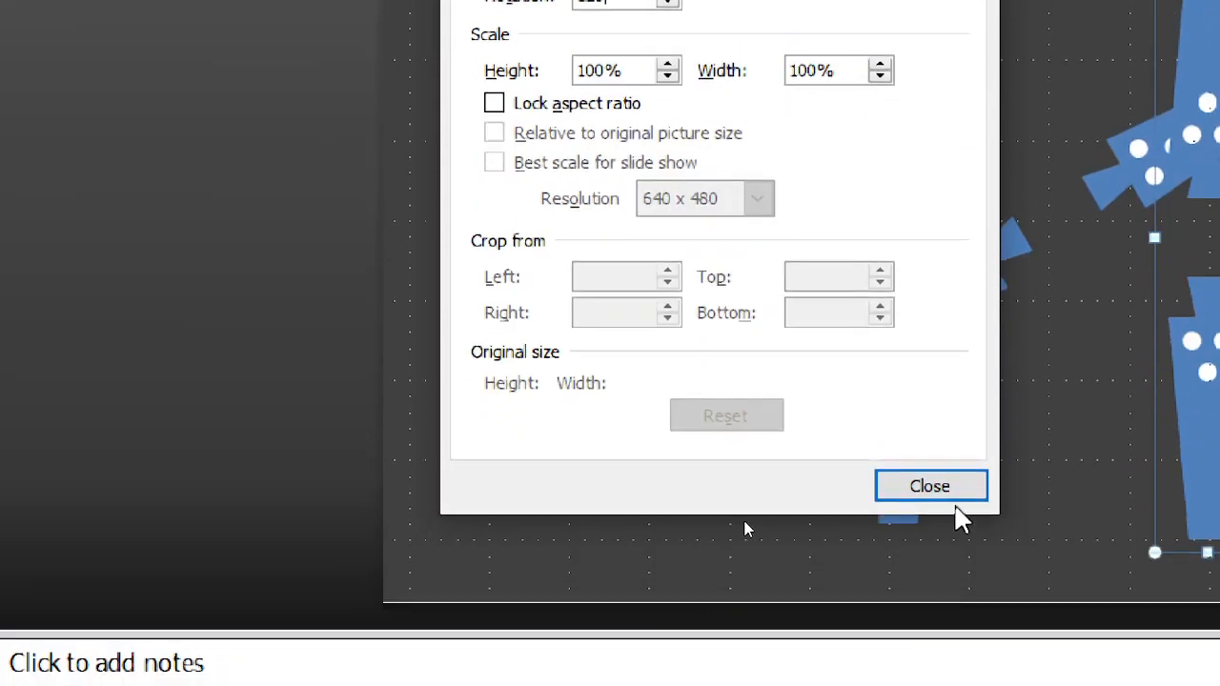
click(935, 606)
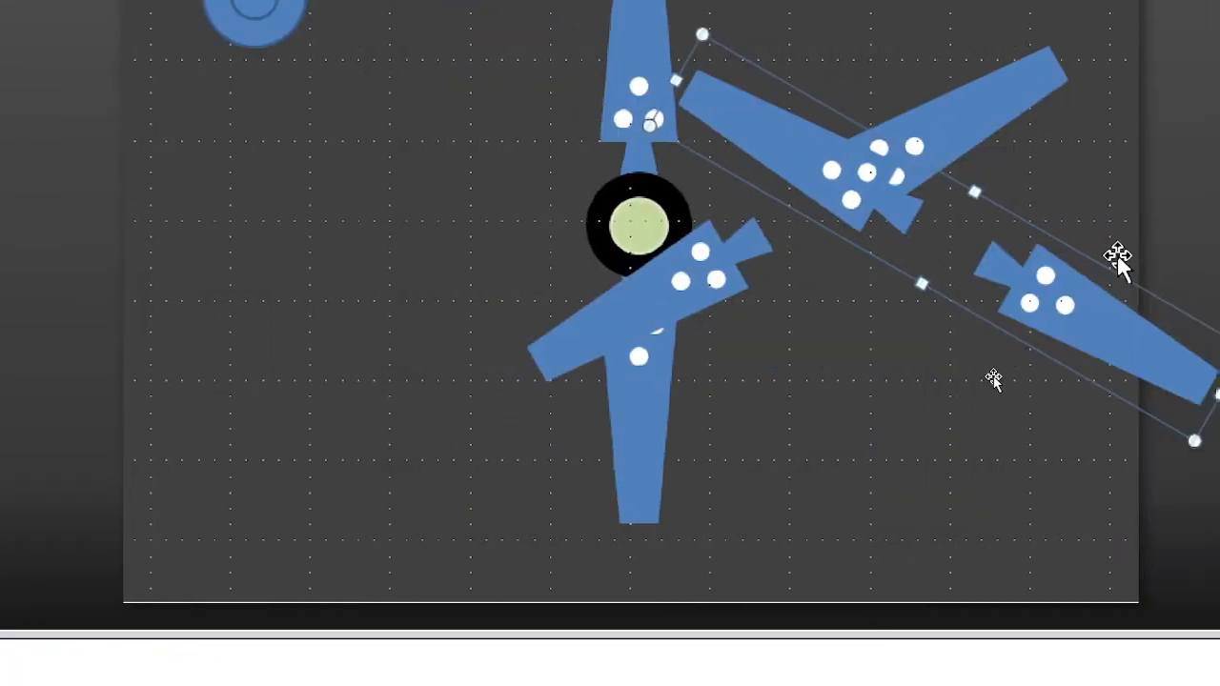
Step: Move the 60° and 120° arm pairs onto the central circles so all six arms radiate evenly from the hub
click(1099, 394)
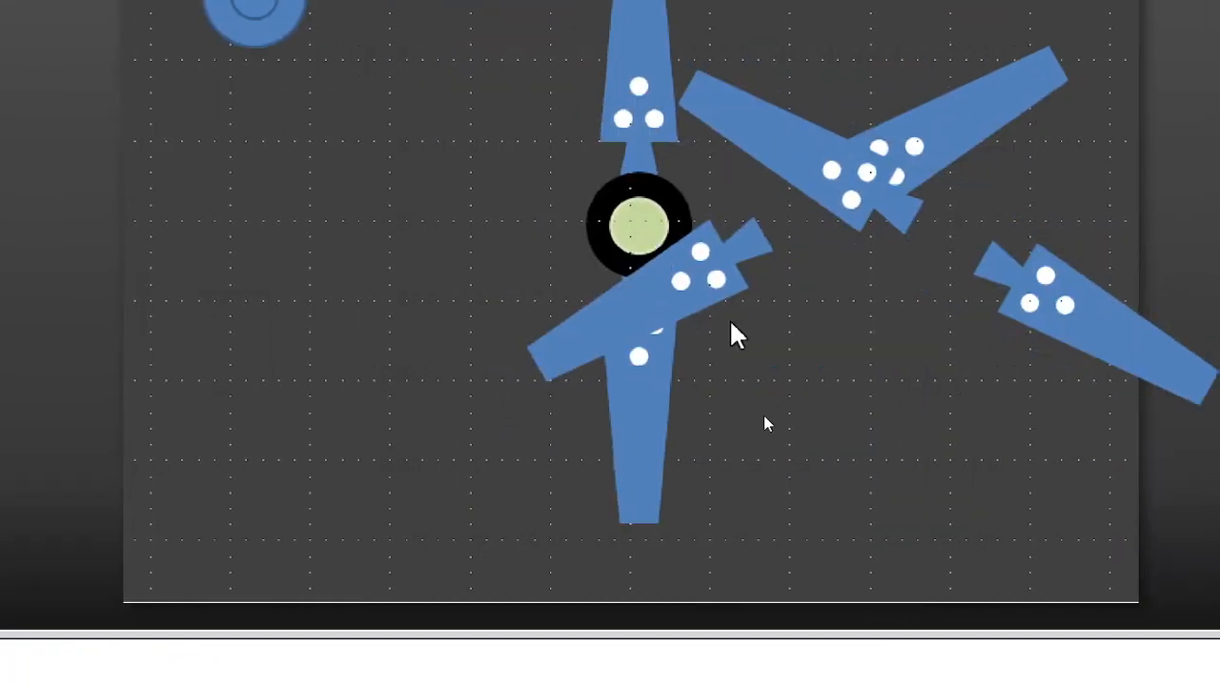
click(705, 279)
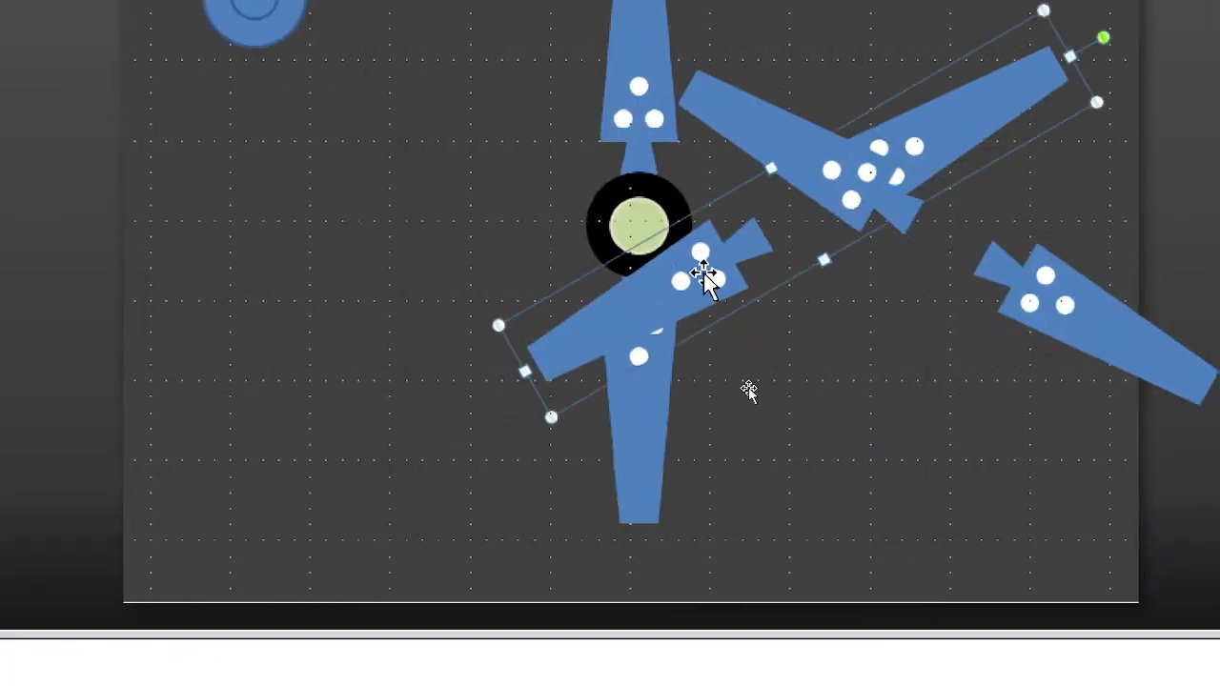
drag(706, 279, 534, 286)
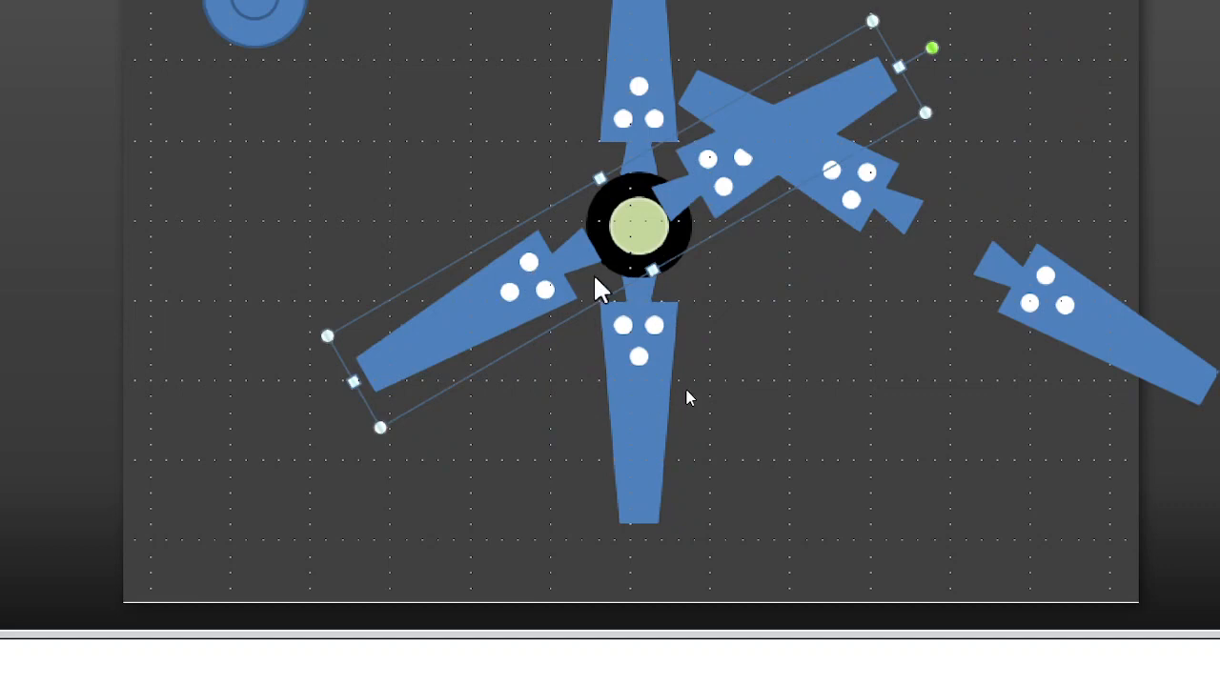
key(Right)
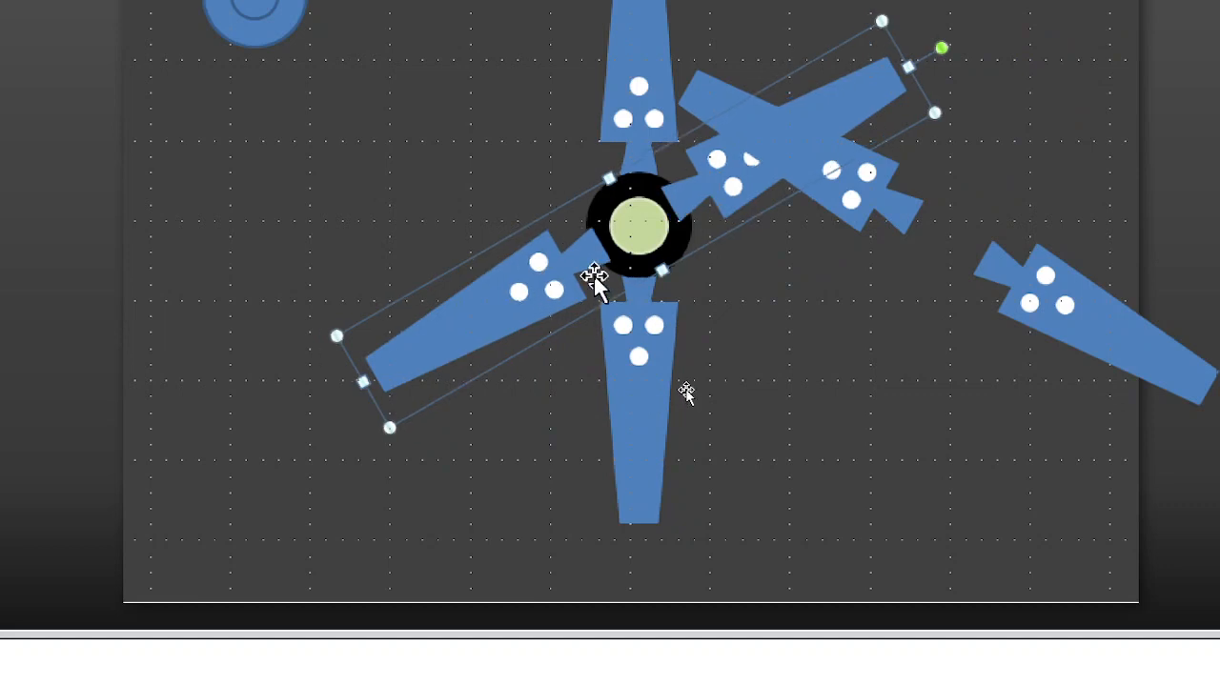
click(1075, 301)
drag(1076, 302, 773, 280)
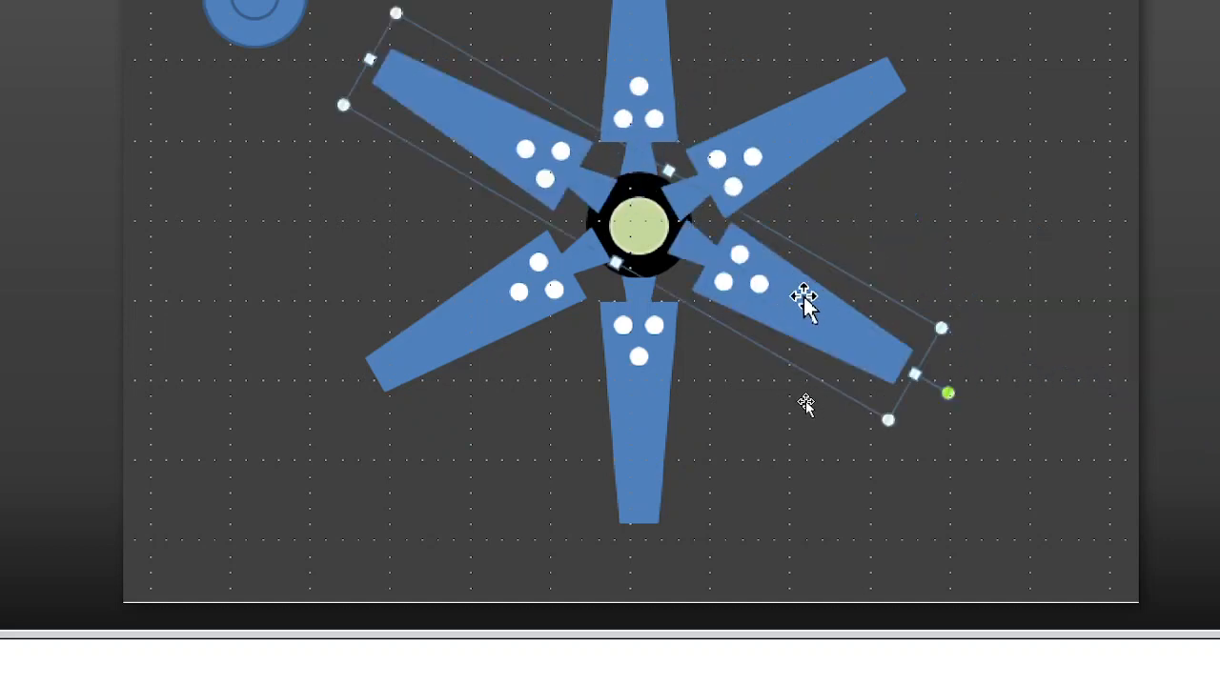
key(Down)
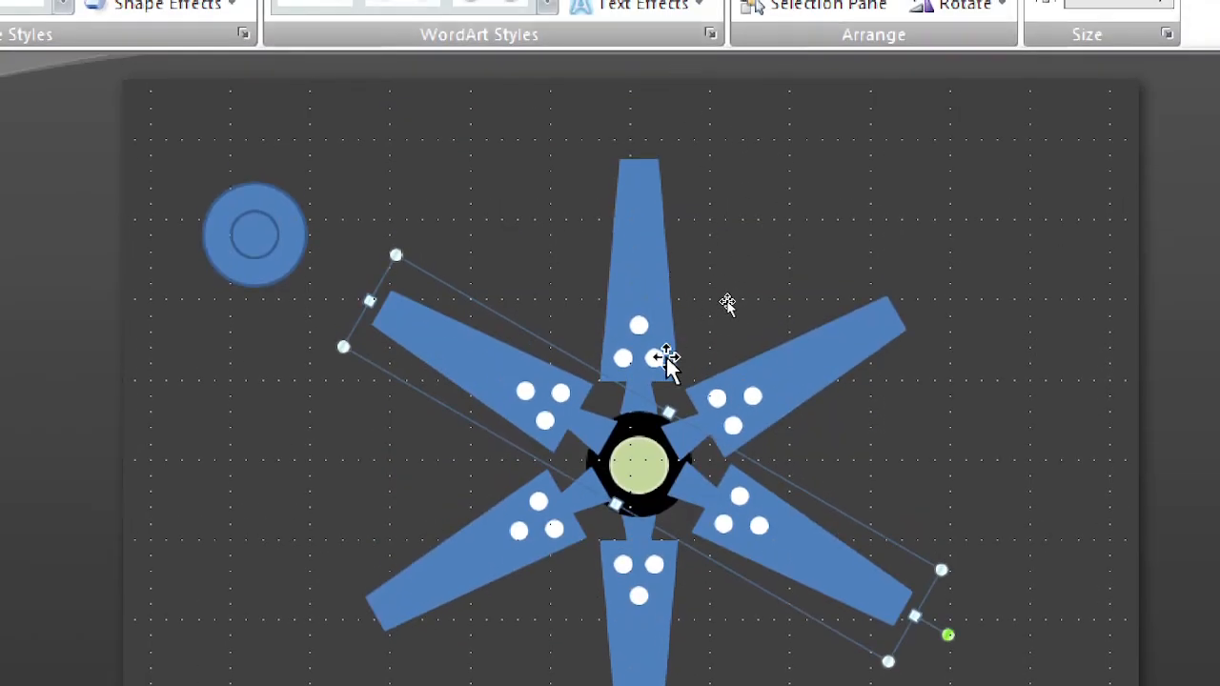
Step: Send both diagonal arm pairs to the back, behind the central circles
shift+click(515, 520)
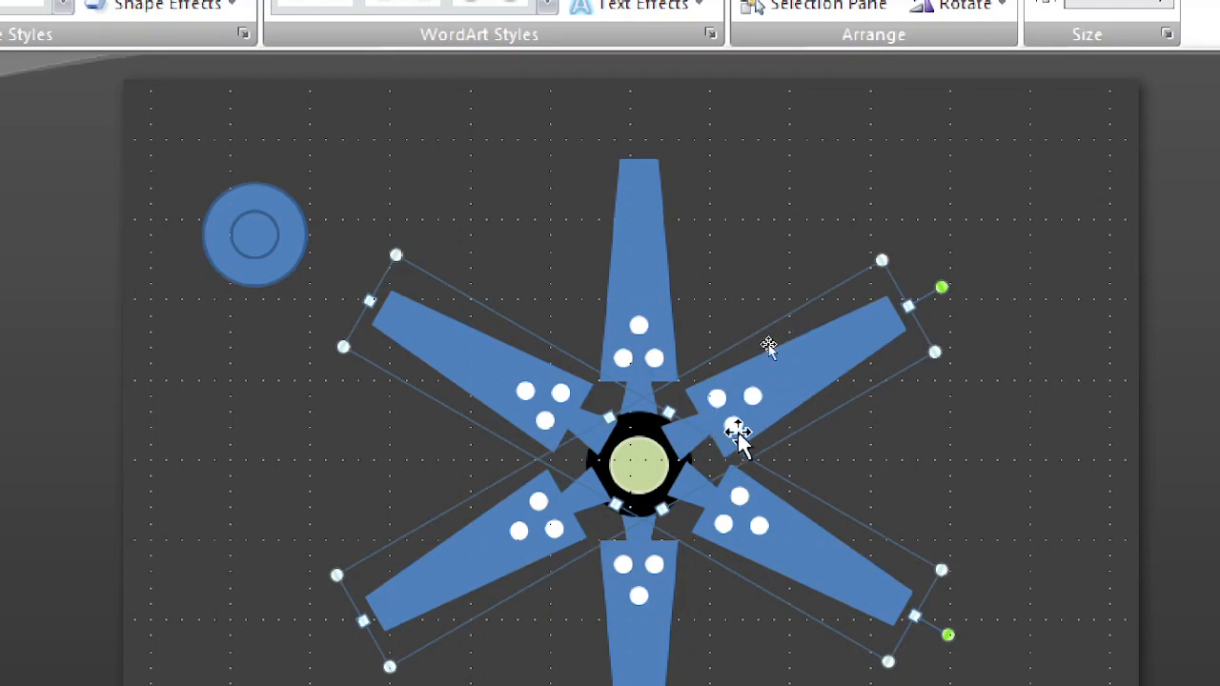
right_click(804, 379)
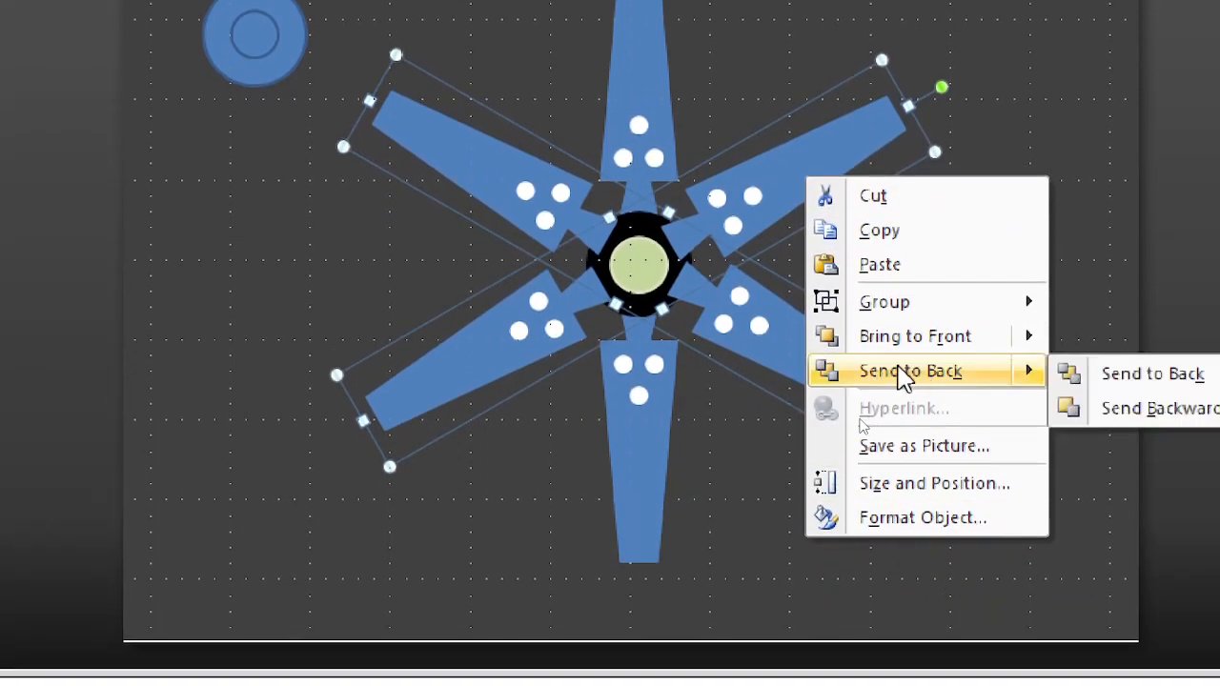
click(899, 373)
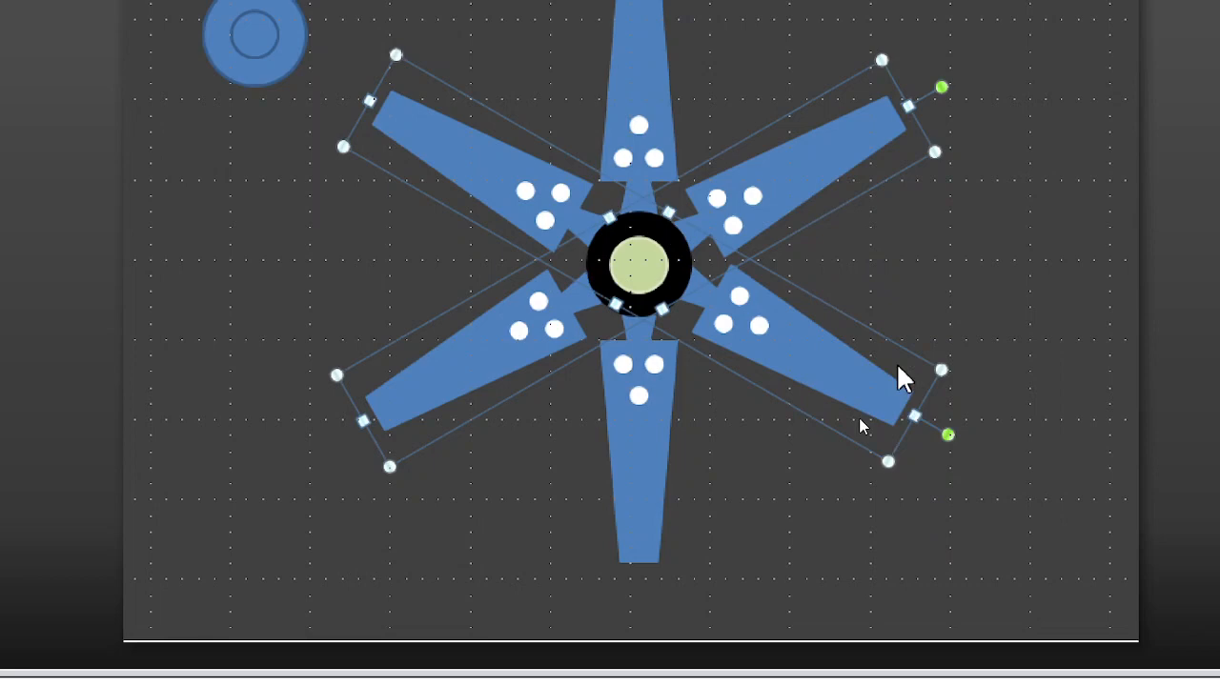
click(1019, 246)
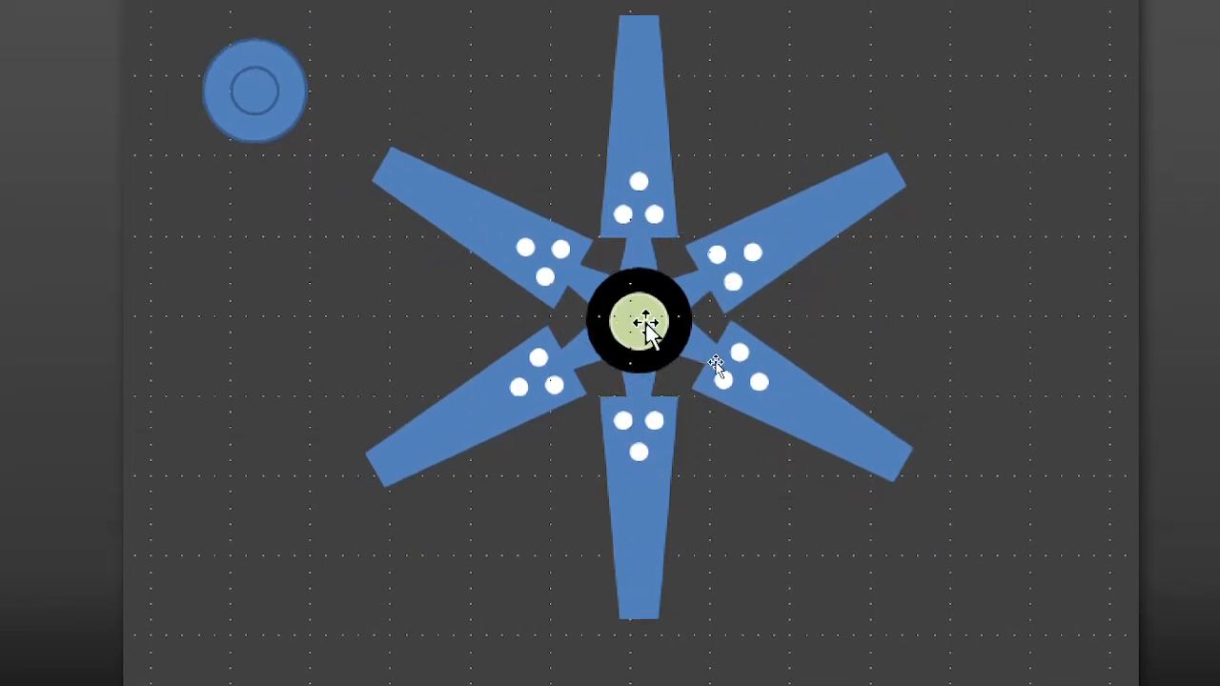
Step: Ungroup the vertical arm pair and both diagonal arm pairs into six separate arms
click(644, 143)
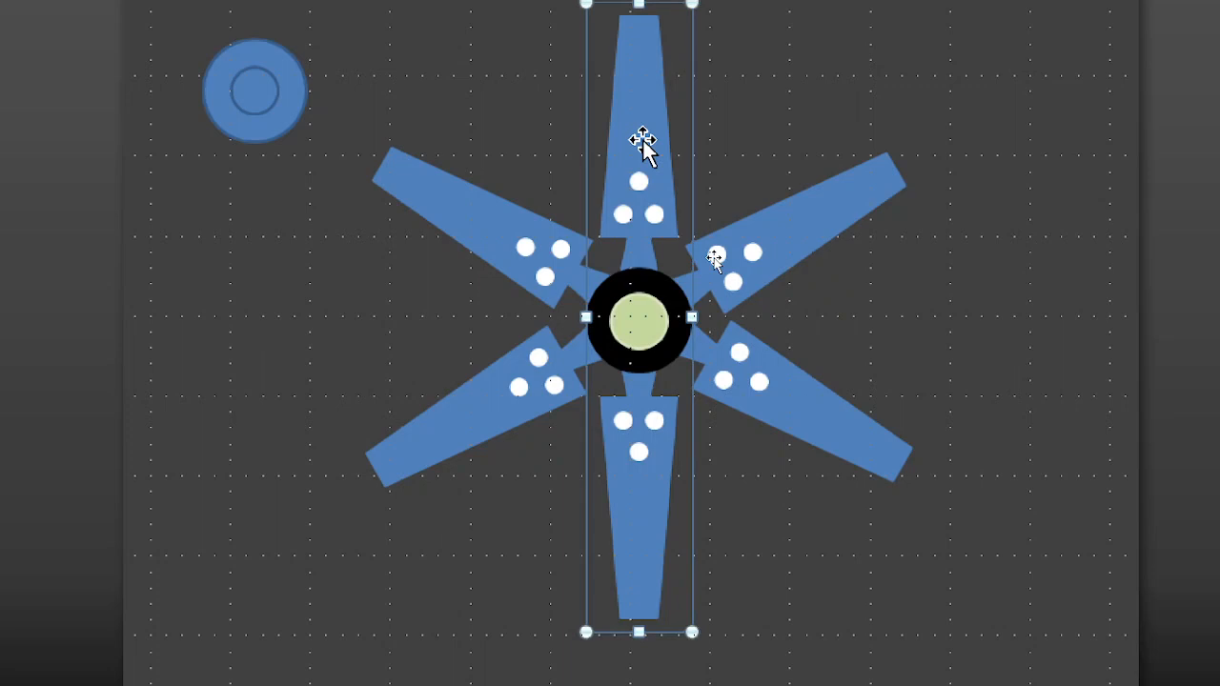
right_click(641, 139)
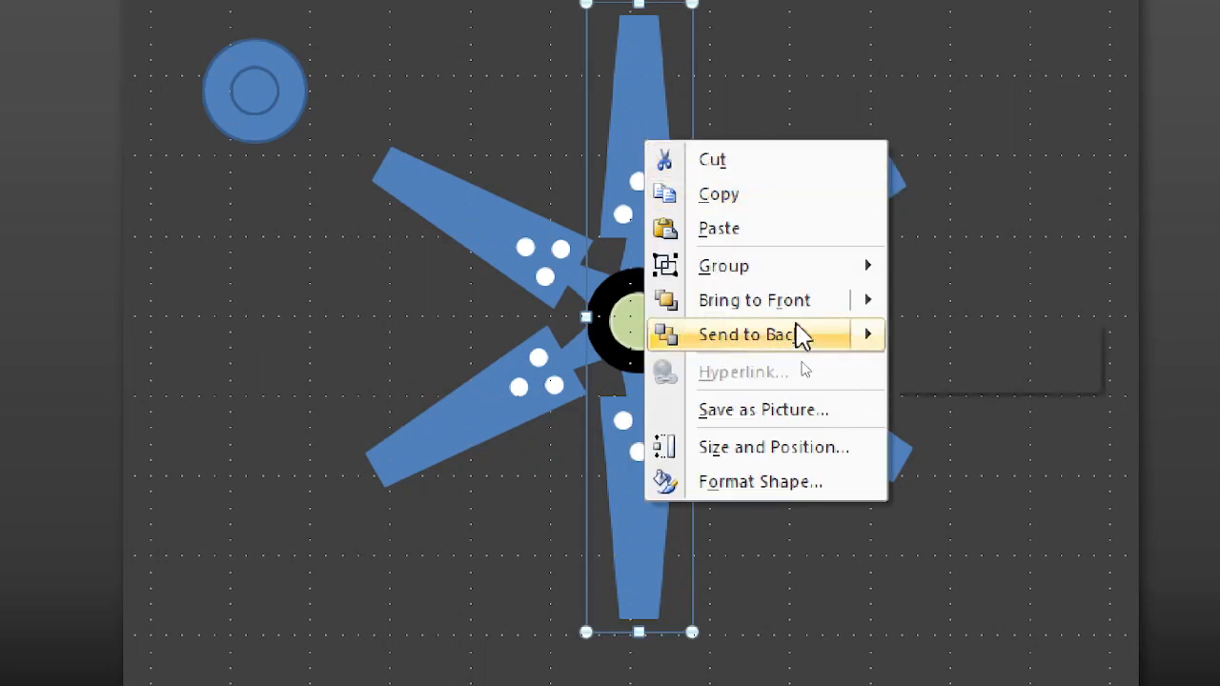
mouse_move(807, 267)
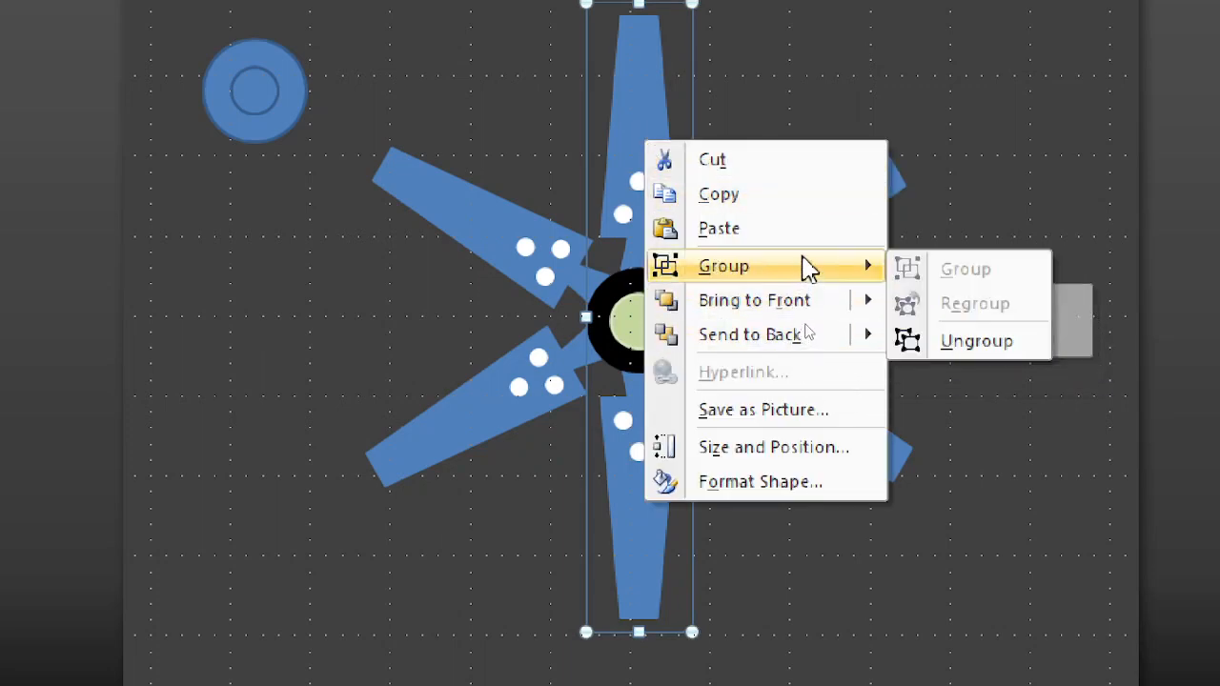
click(963, 345)
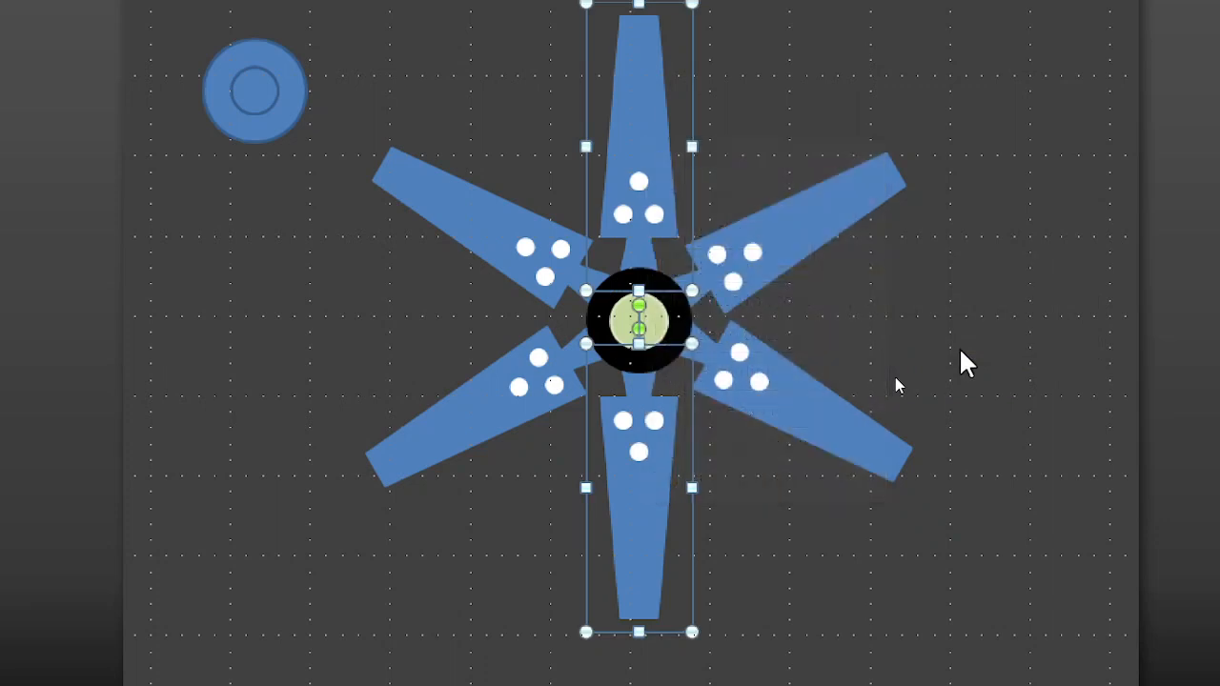
click(461, 215)
right_click(462, 214)
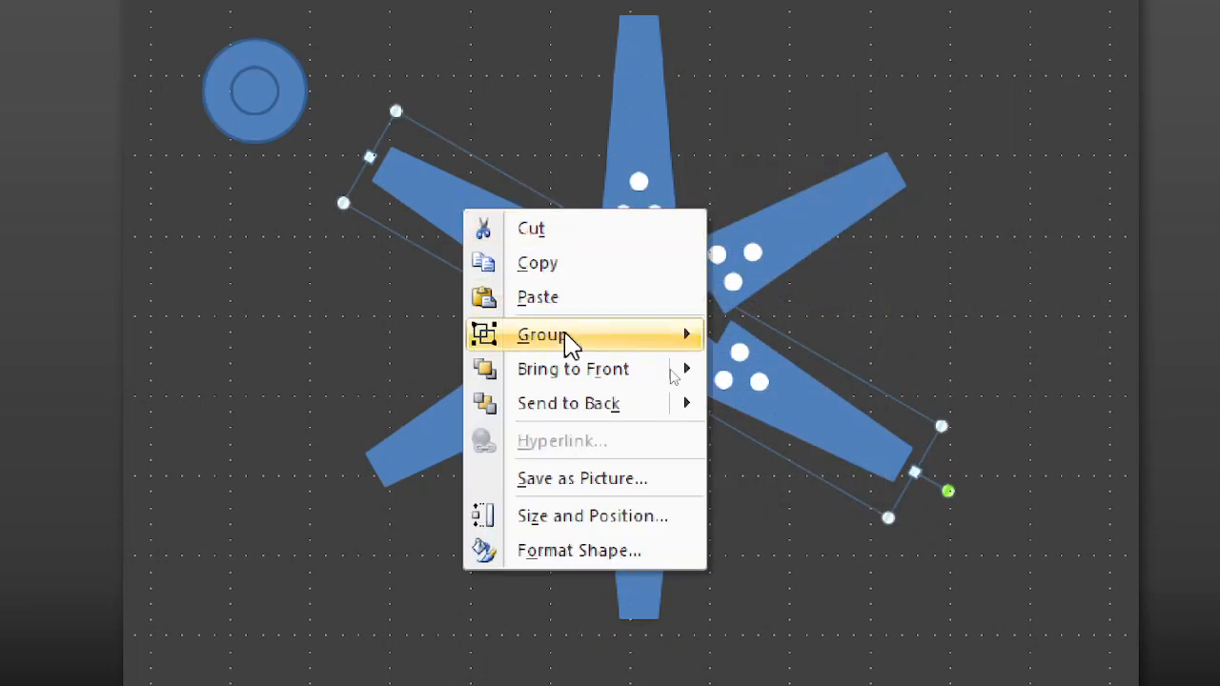
mouse_move(601, 343)
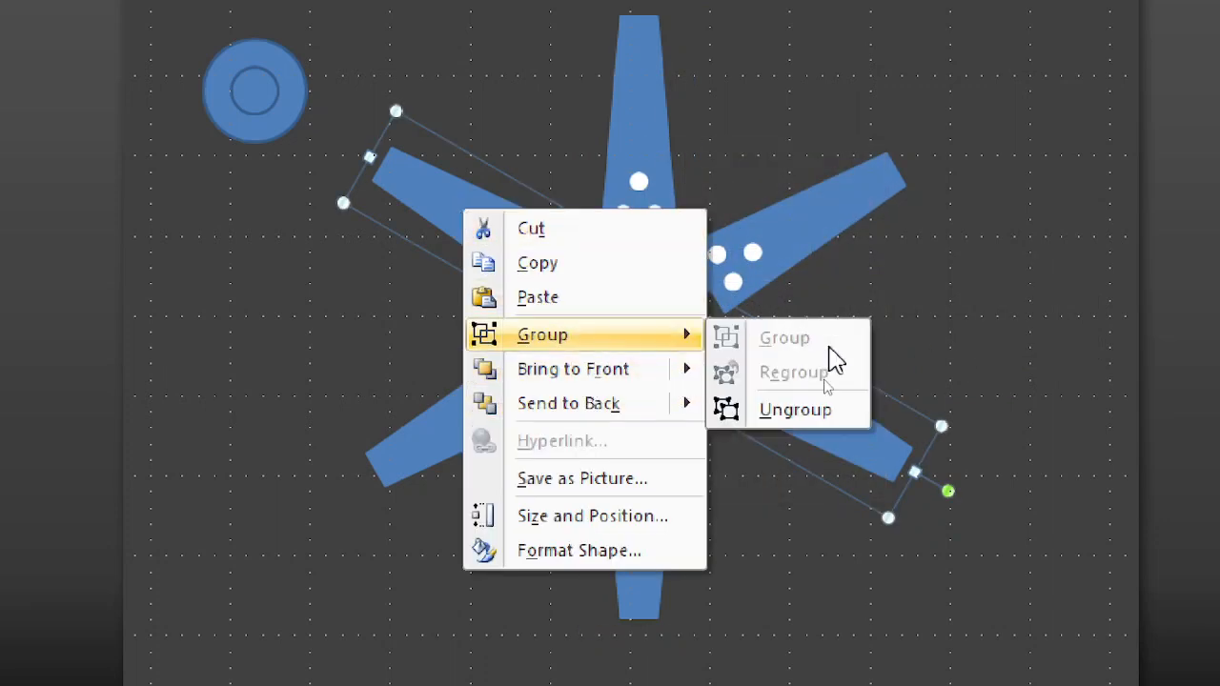
click(816, 424)
click(469, 393)
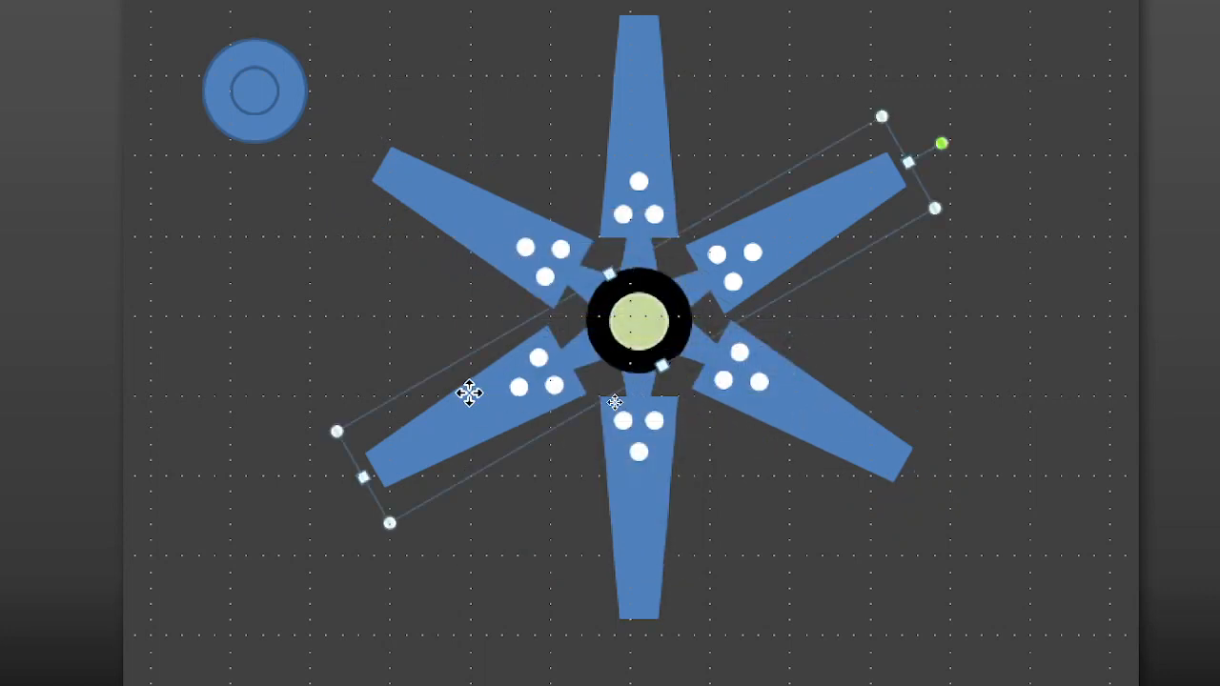
right_click(469, 393)
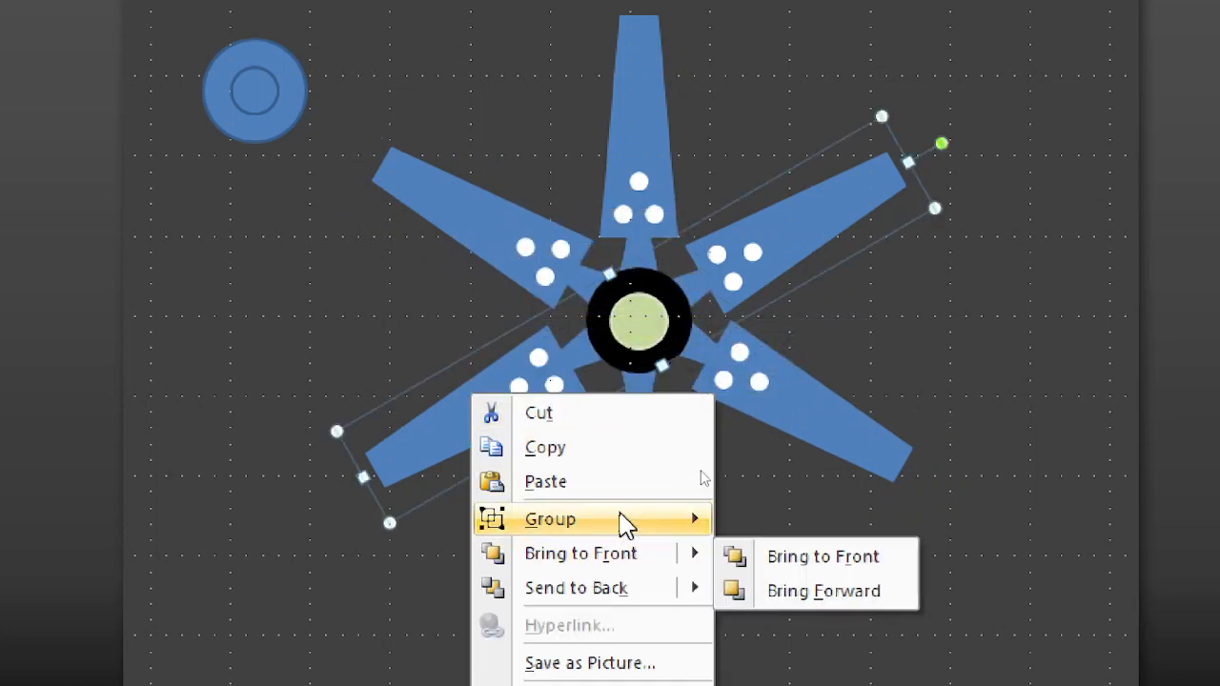
mouse_move(624, 525)
click(811, 594)
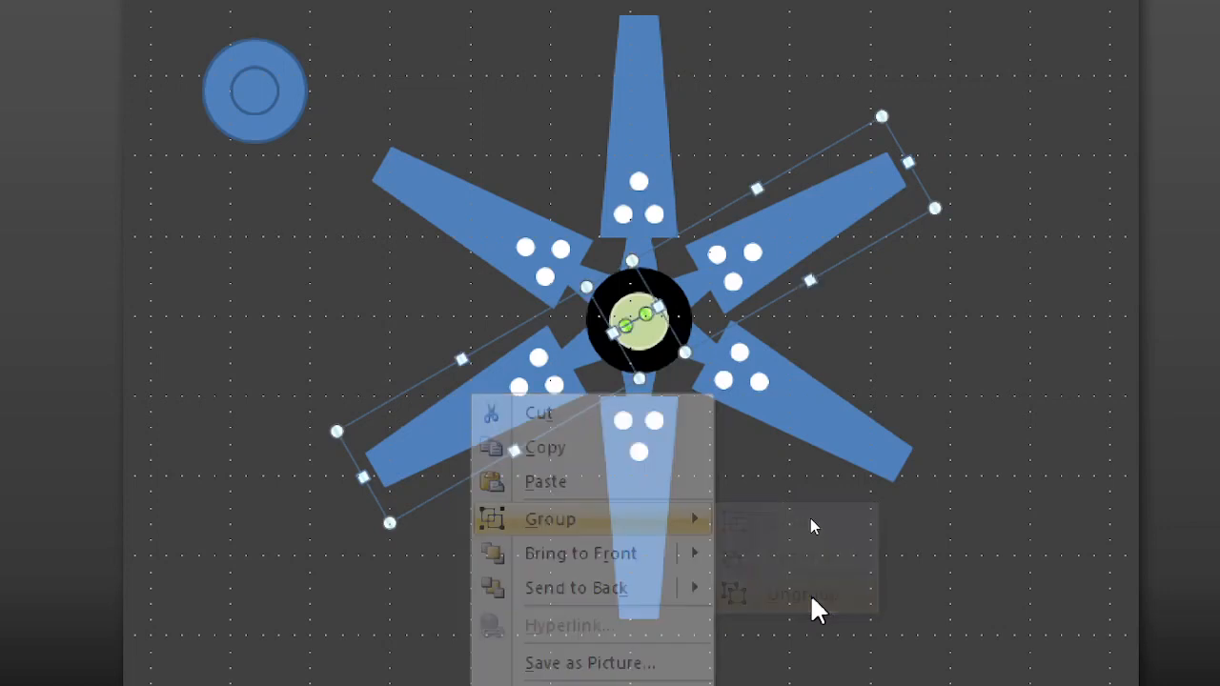
click(1008, 471)
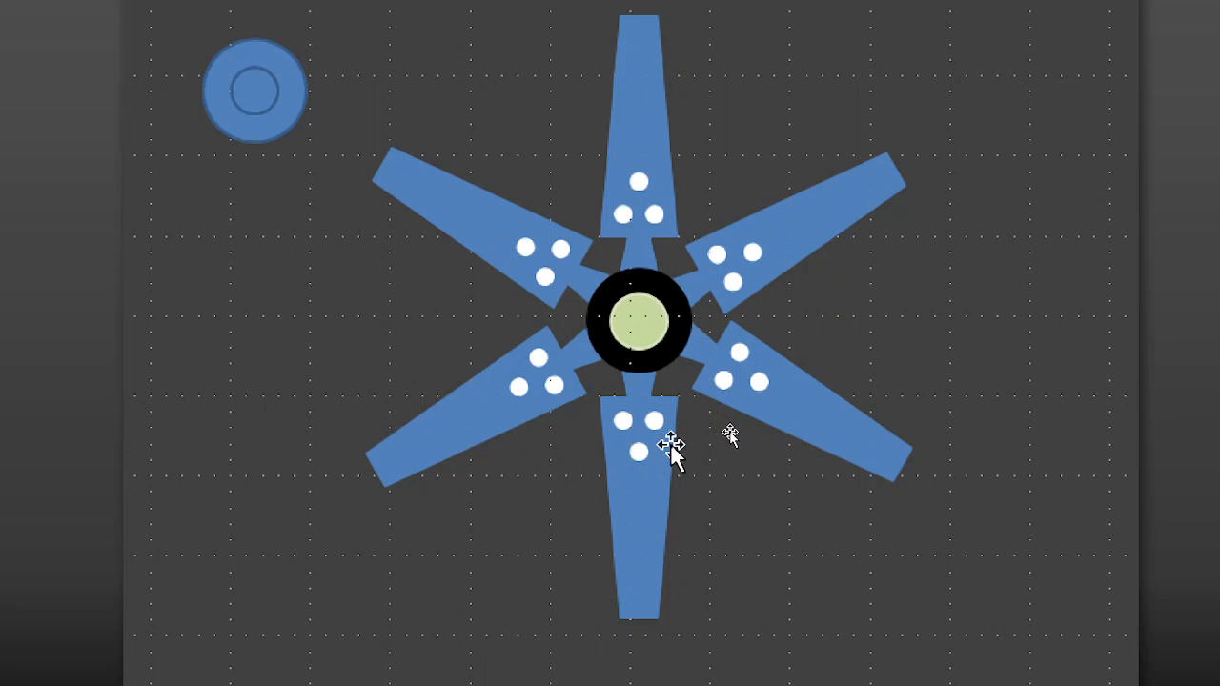
Step: Remove the fill and outline from the lower, upper-right and upper-left arms, using No Fill and No Outline
click(641, 510)
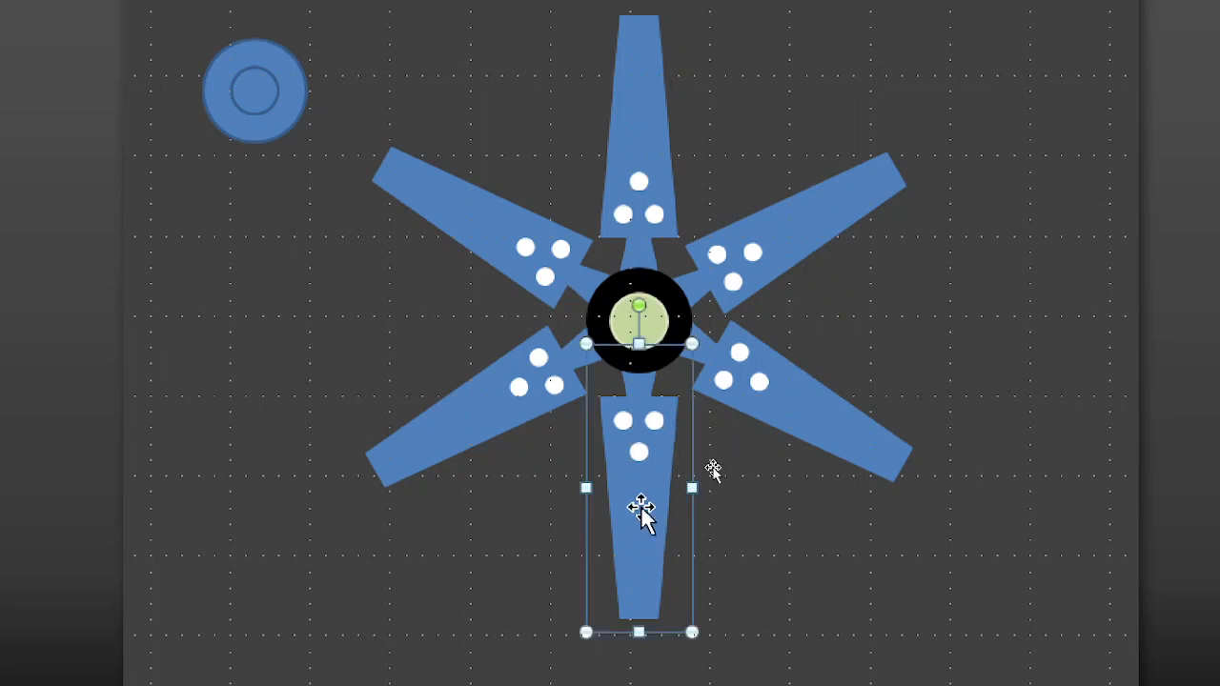
shift+click(772, 243)
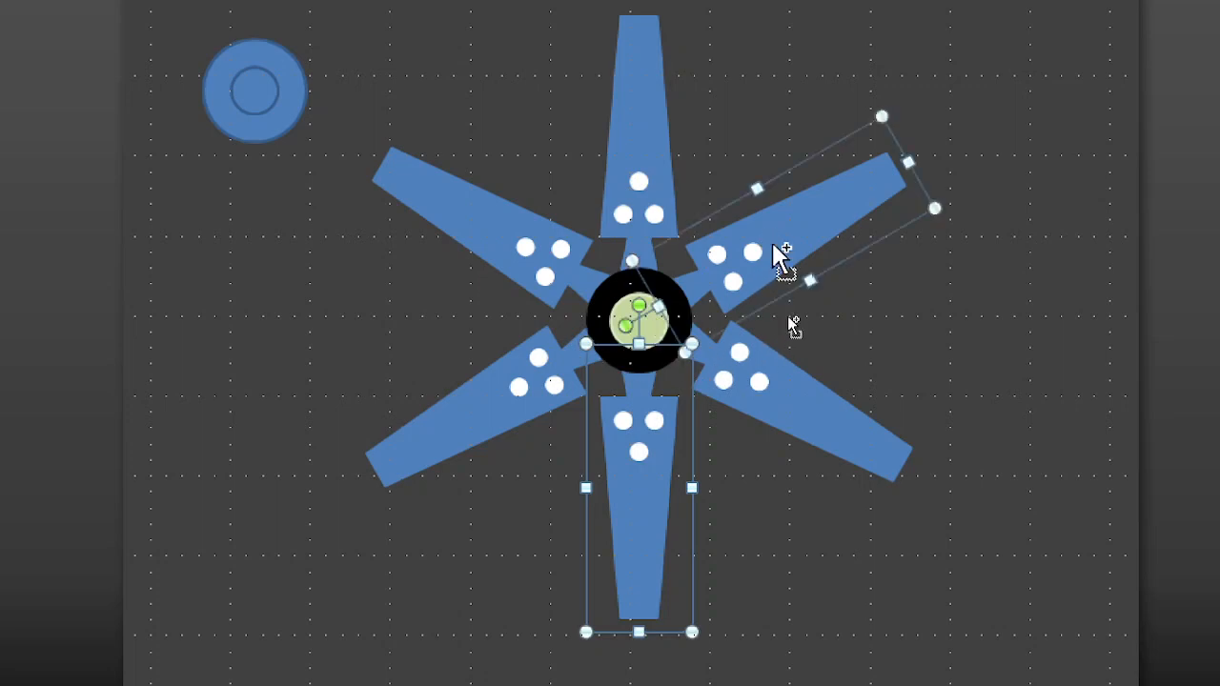
shift+click(488, 236)
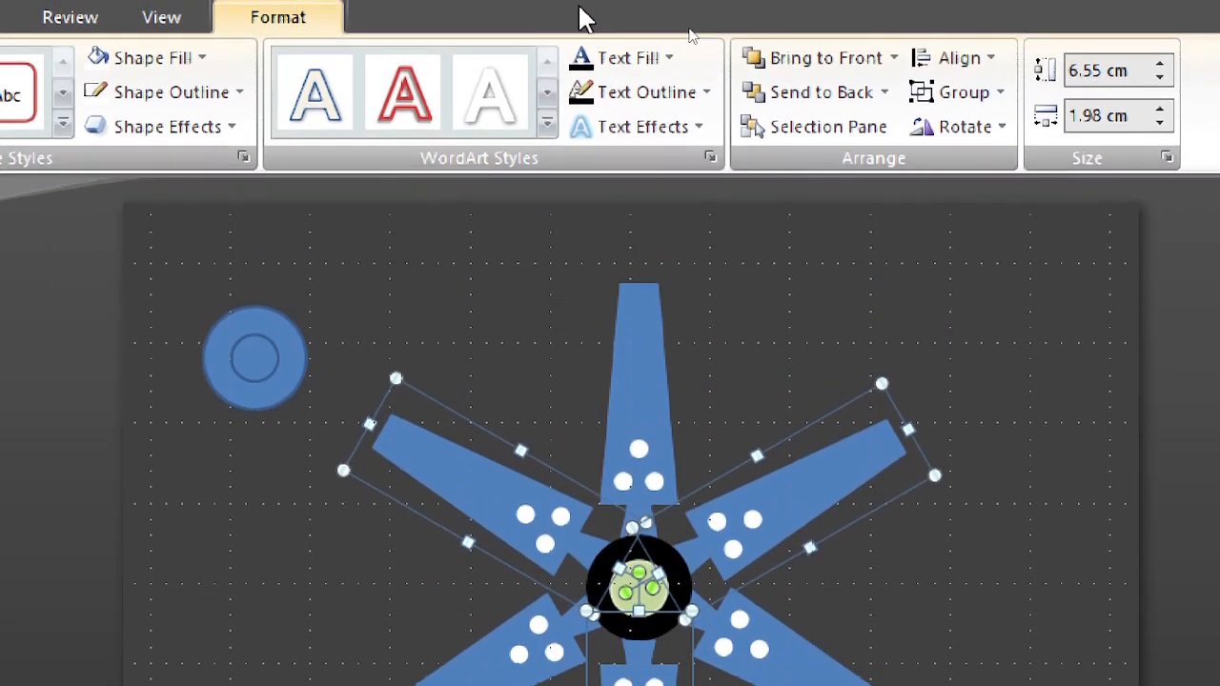
click(186, 67)
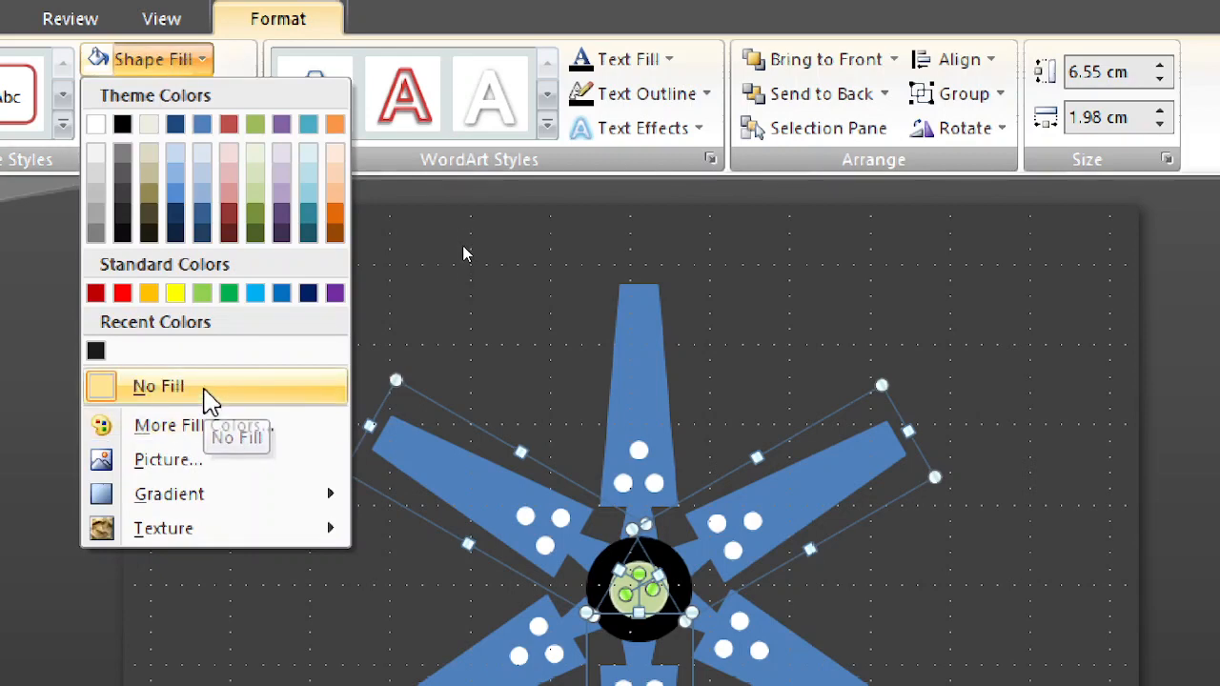
click(205, 389)
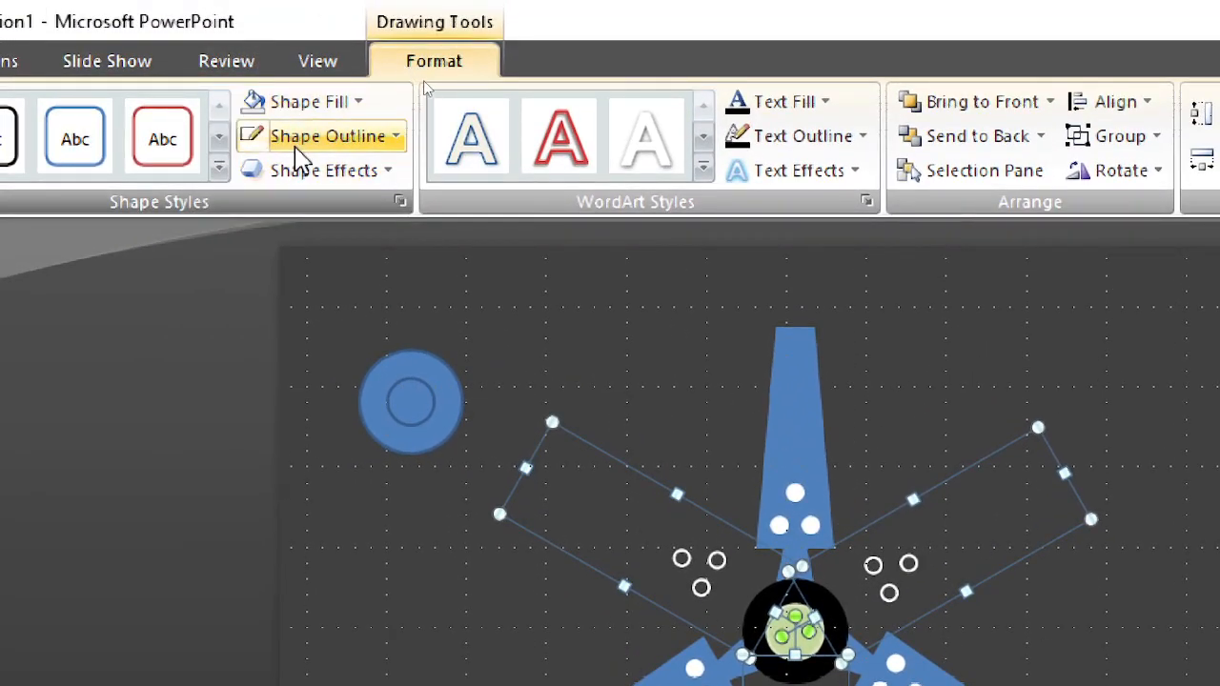
click(291, 143)
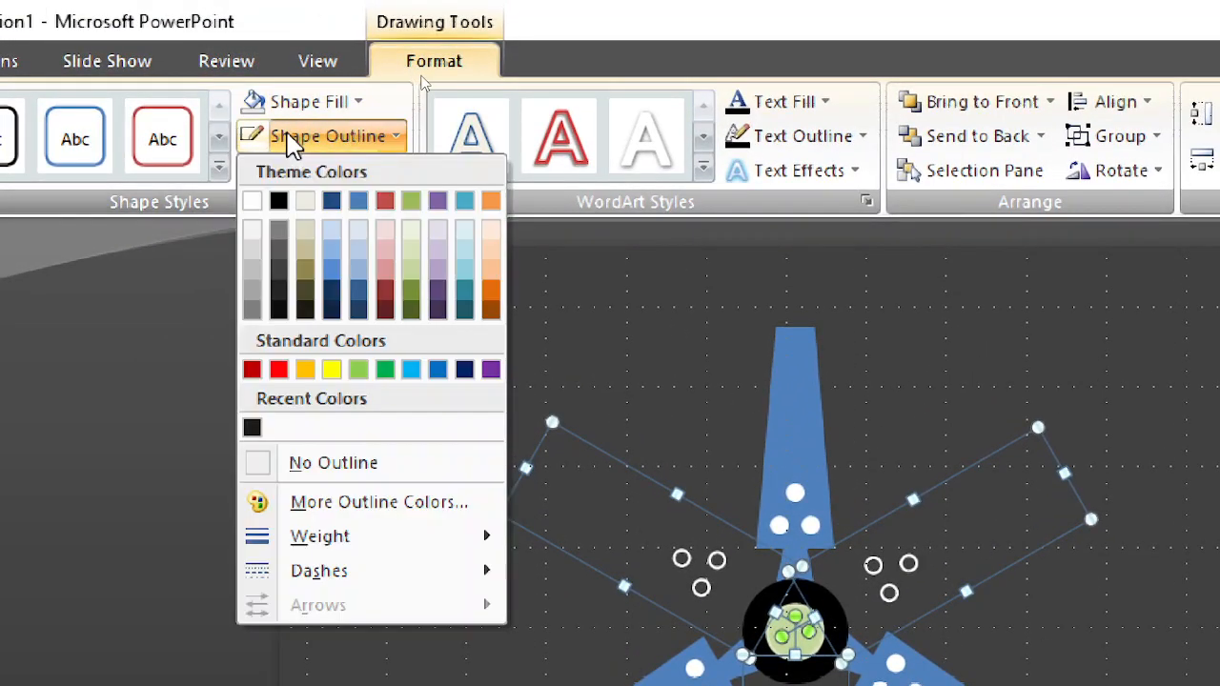
click(336, 467)
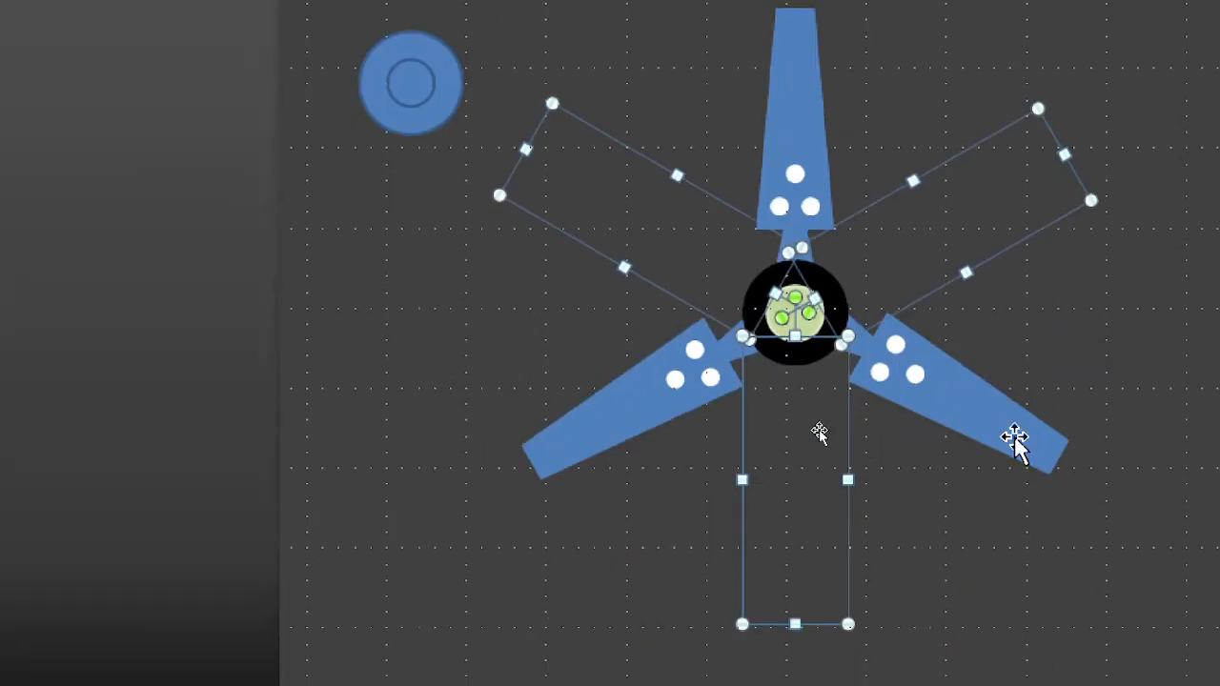
click(511, 362)
Step: Delete the two spare blue concentric circles near the slide's upper-left corner
click(400, 85)
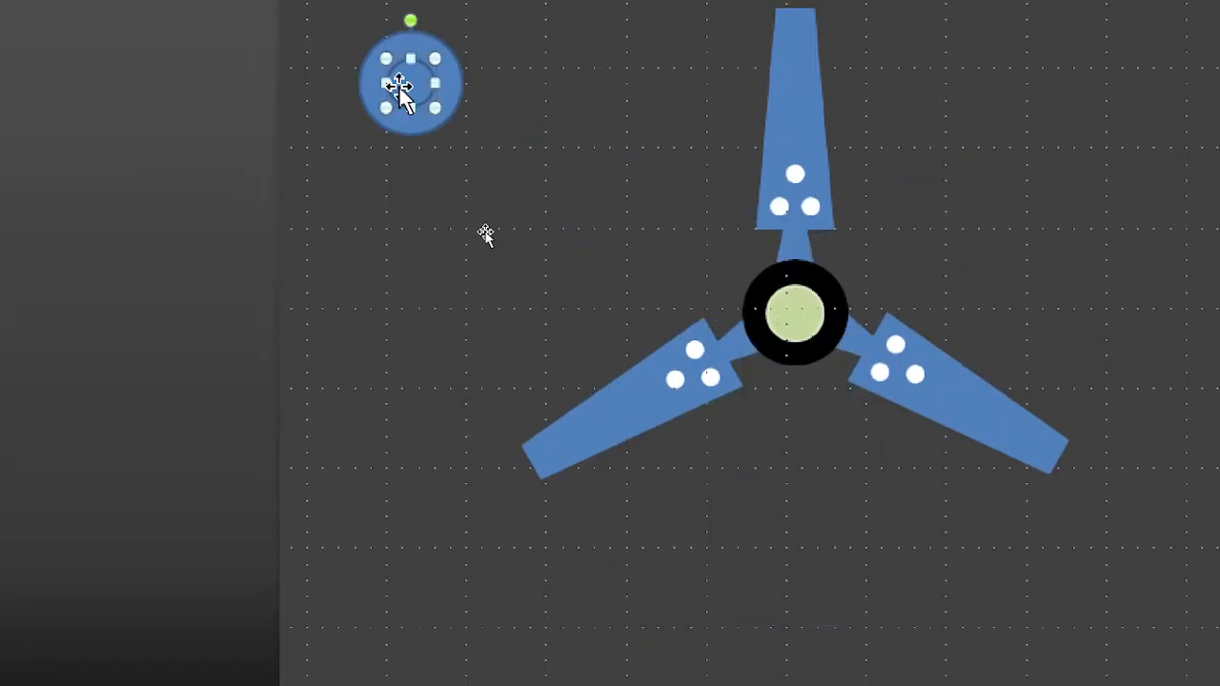
key(Delete)
click(399, 86)
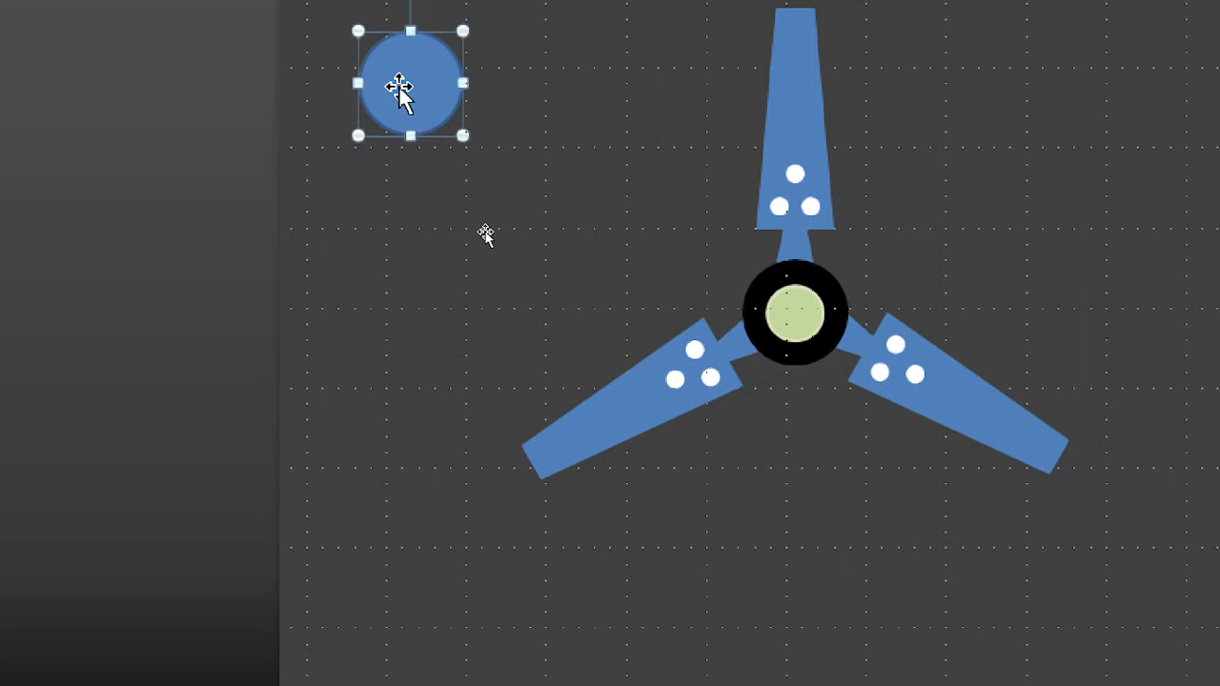
key(Delete)
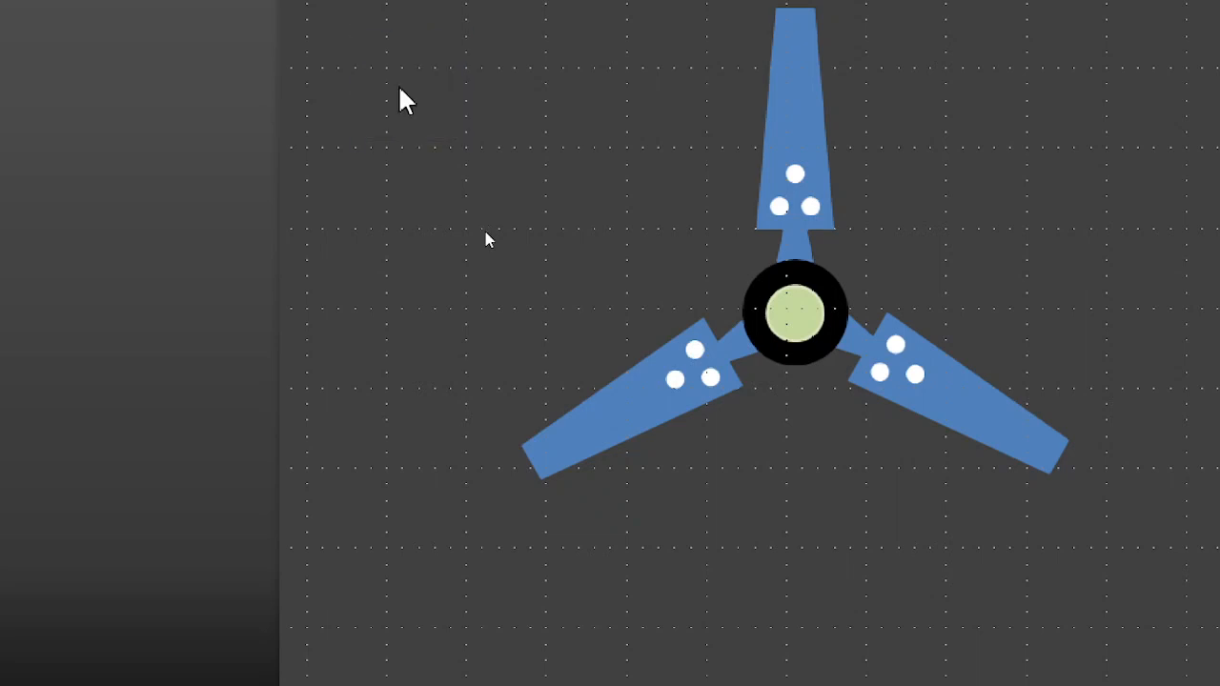
Step: Group all the remaining shapes on the slide, including the invisible arms, into one object
key(ctrl+a)
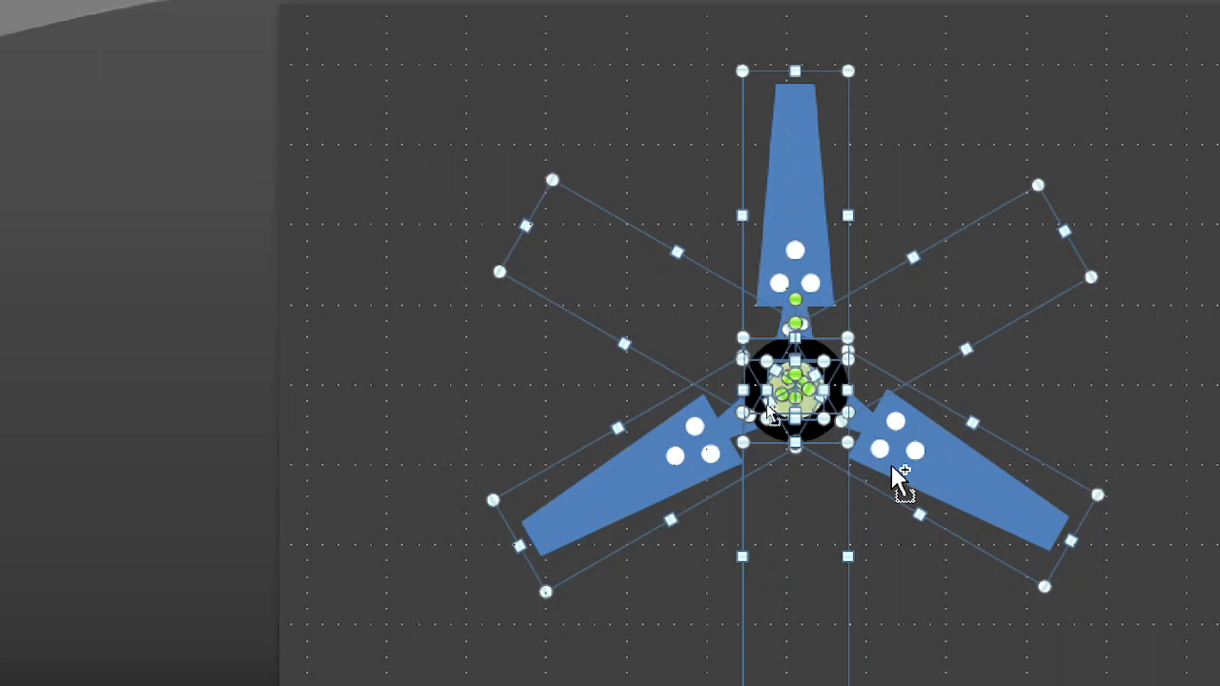
key(ctrl+g)
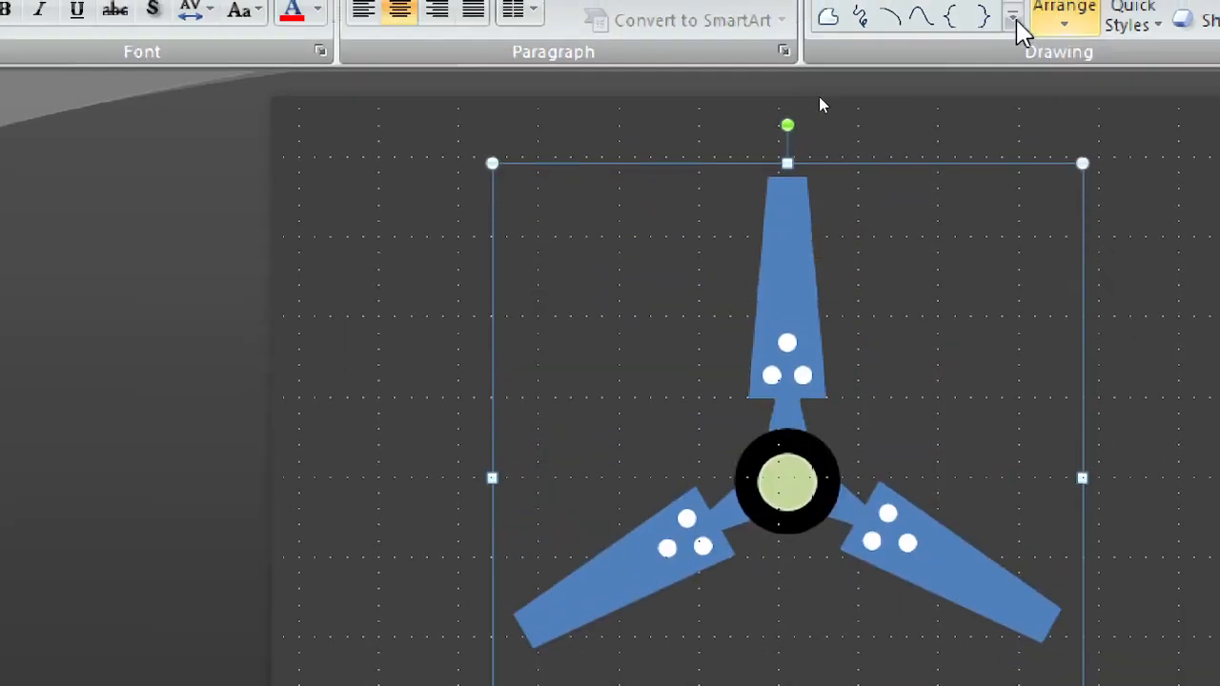
click(1168, 288)
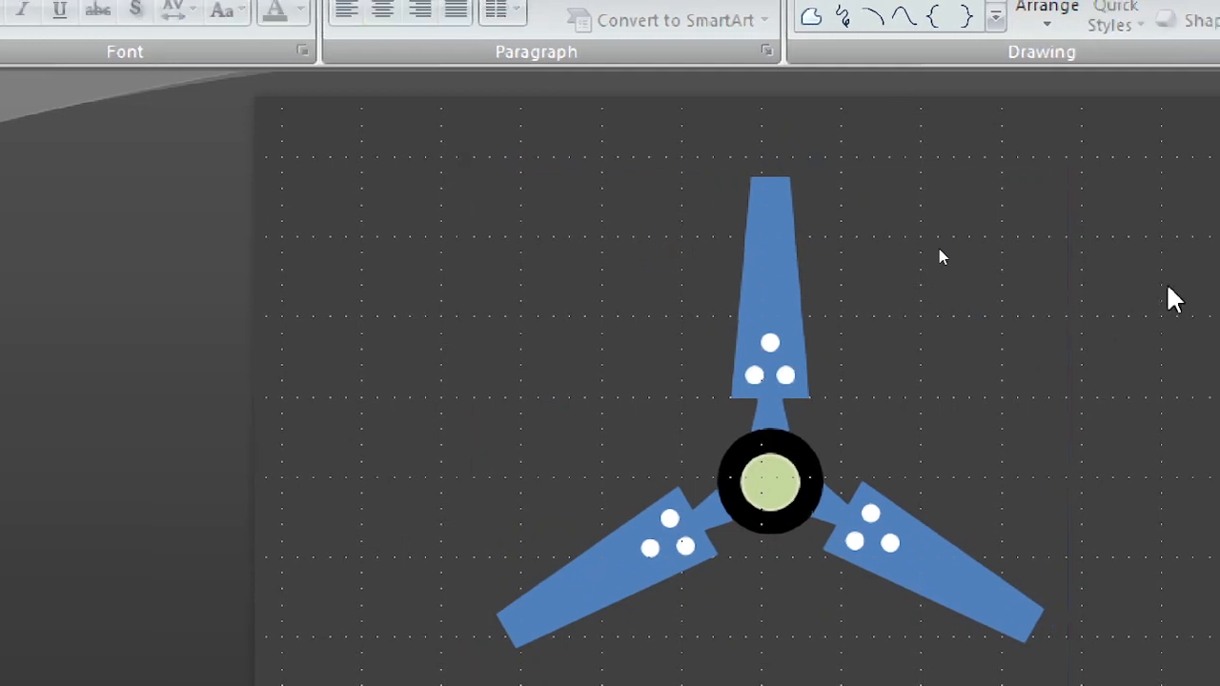
Step: Add a Spin emphasis animation to the grouped fan
click(758, 367)
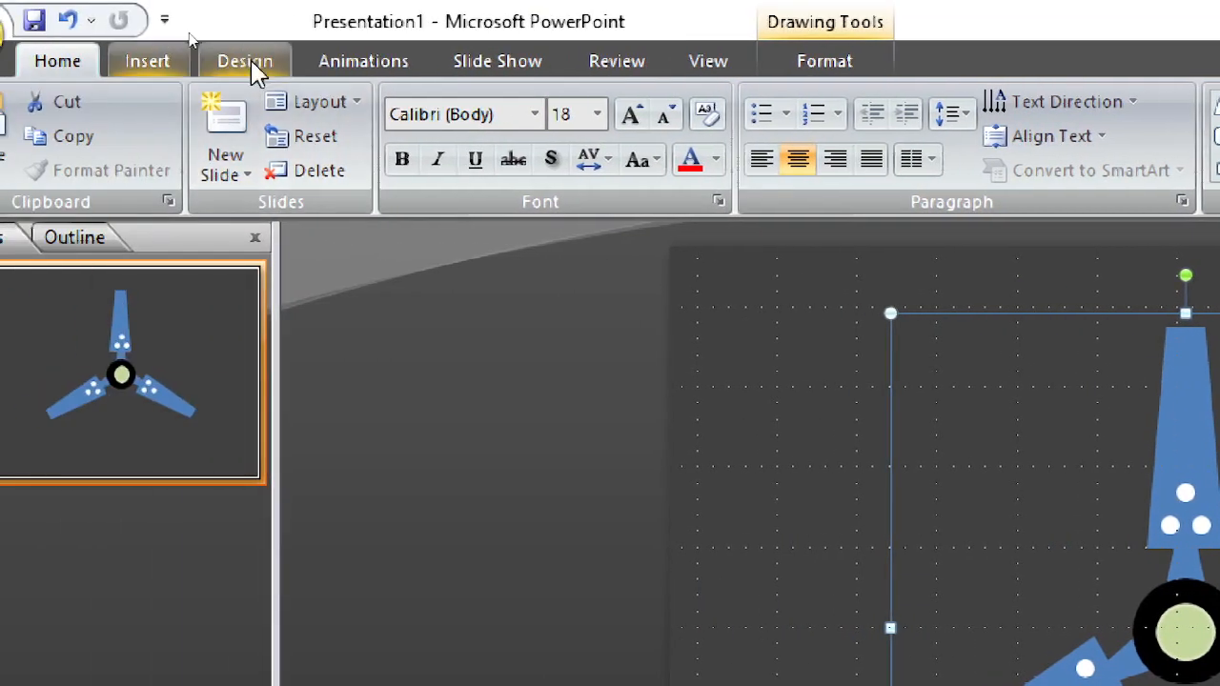
click(340, 49)
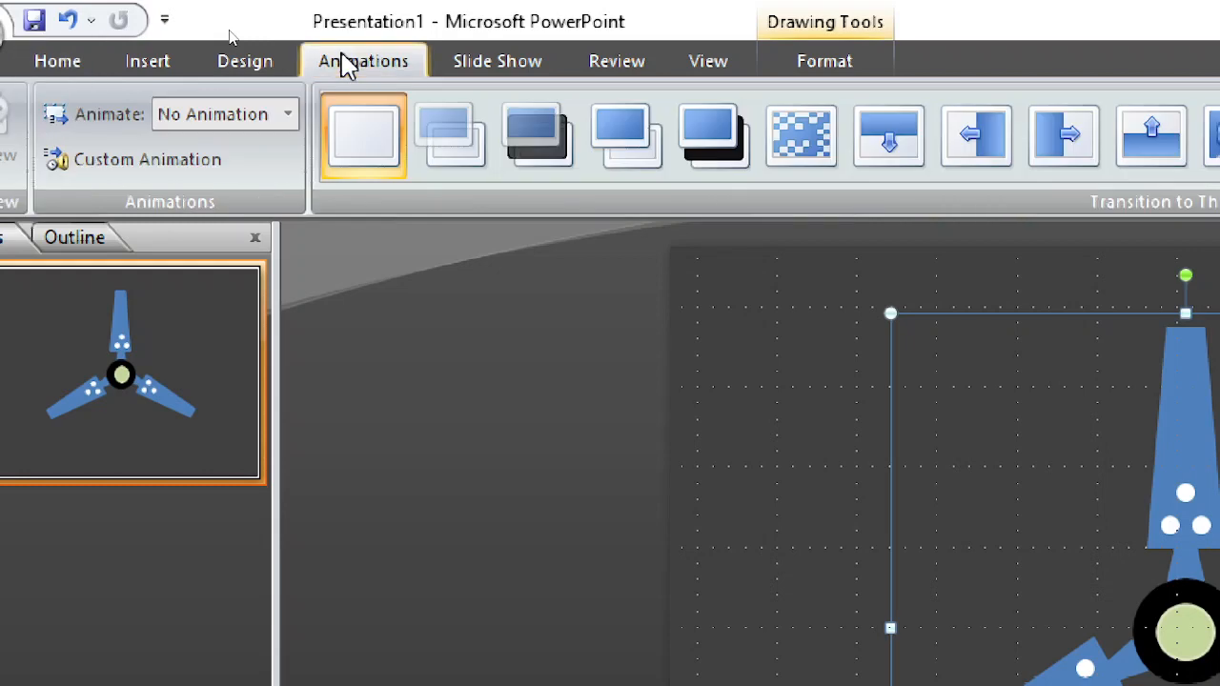
click(158, 174)
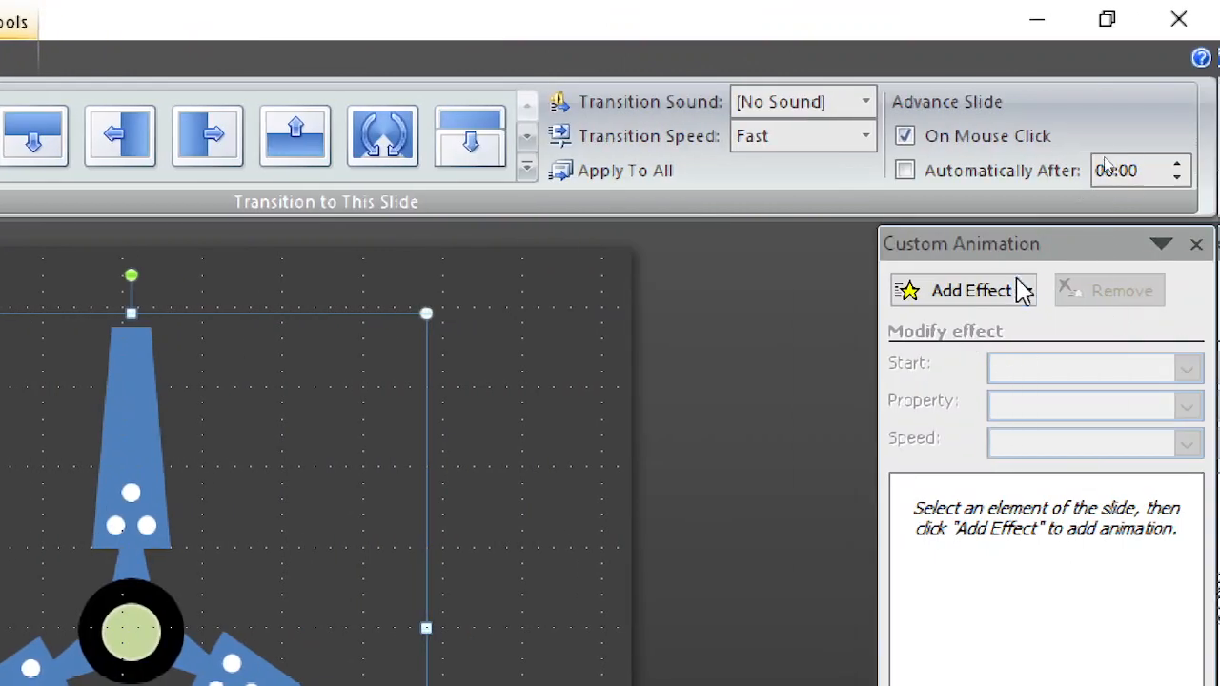
click(1004, 303)
mouse_move(959, 370)
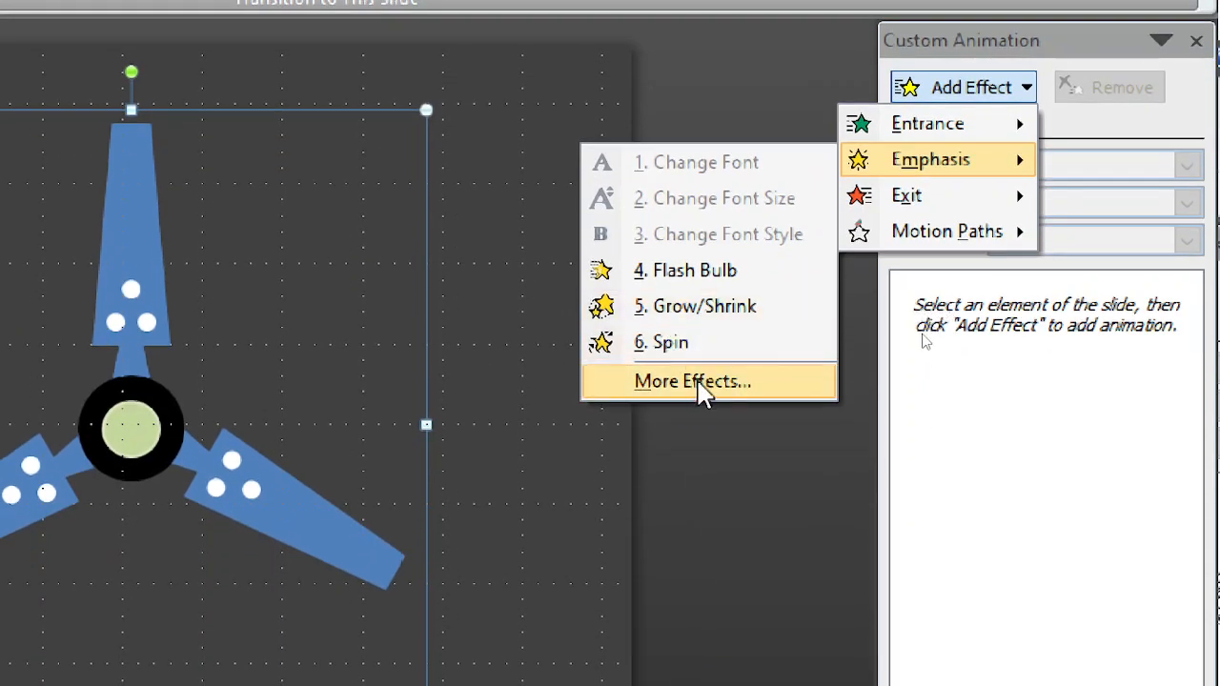
click(698, 386)
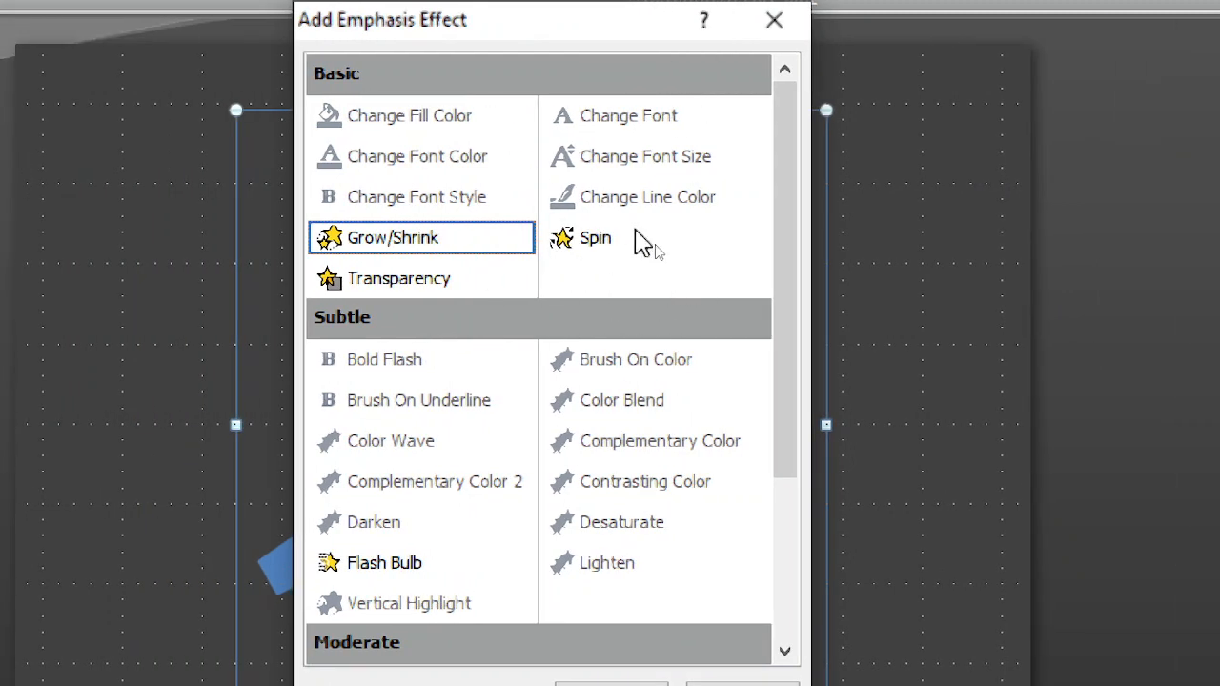
click(588, 241)
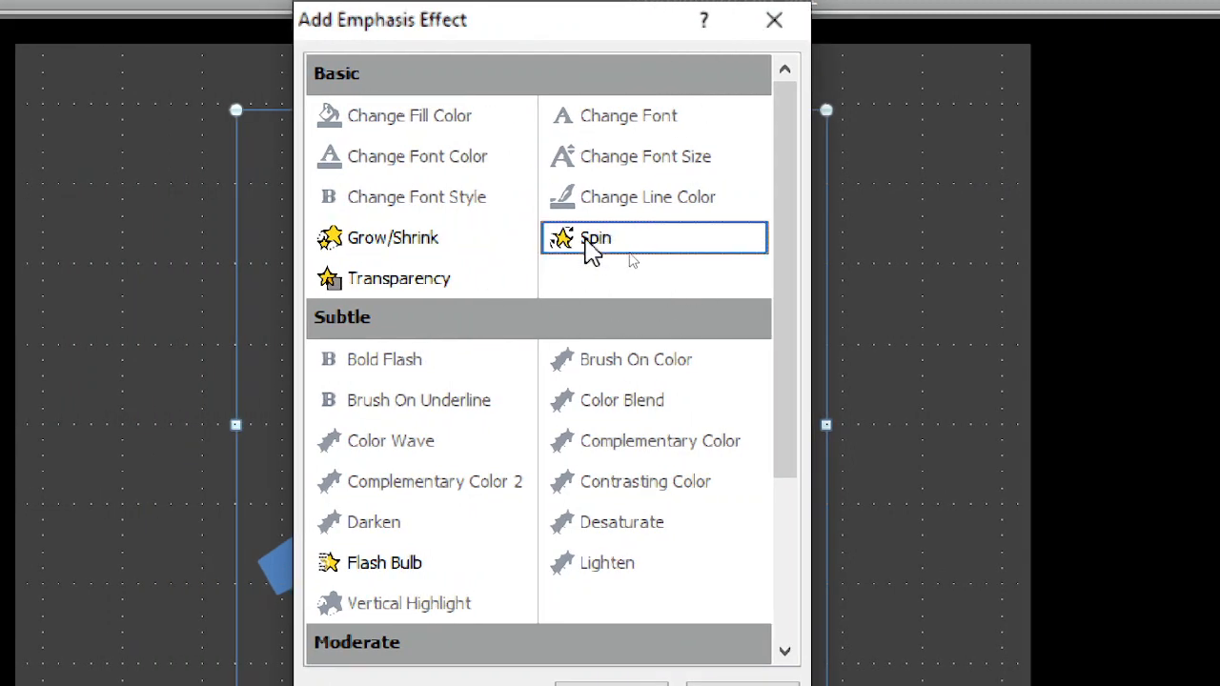
drag(509, 27, 1025, 76)
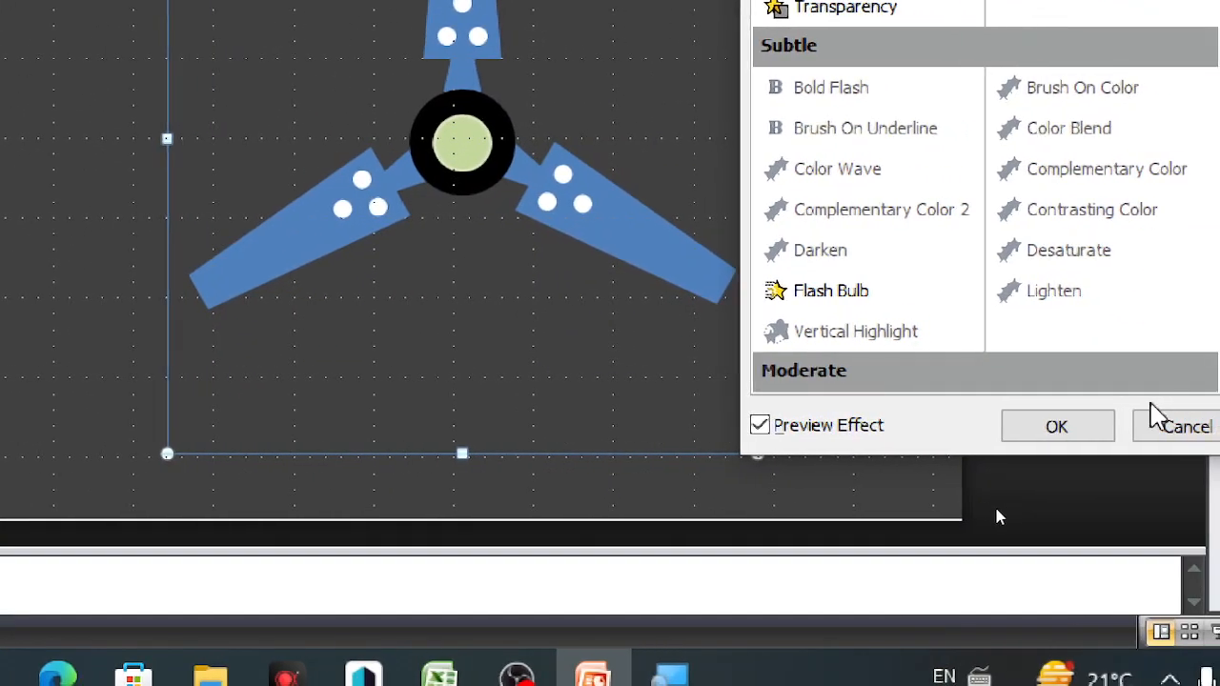
click(1081, 426)
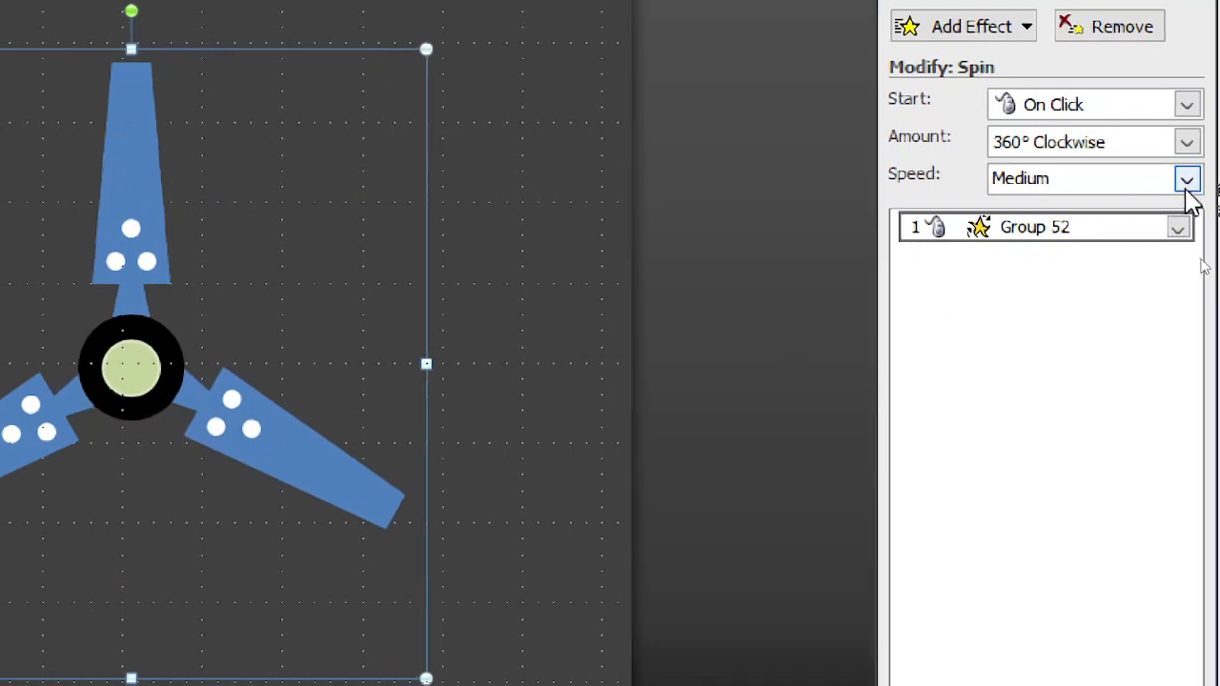
Step: Set the fan's Spin animation to Very Fast speed, repeating Until End of Slide
click(1187, 180)
click(1039, 290)
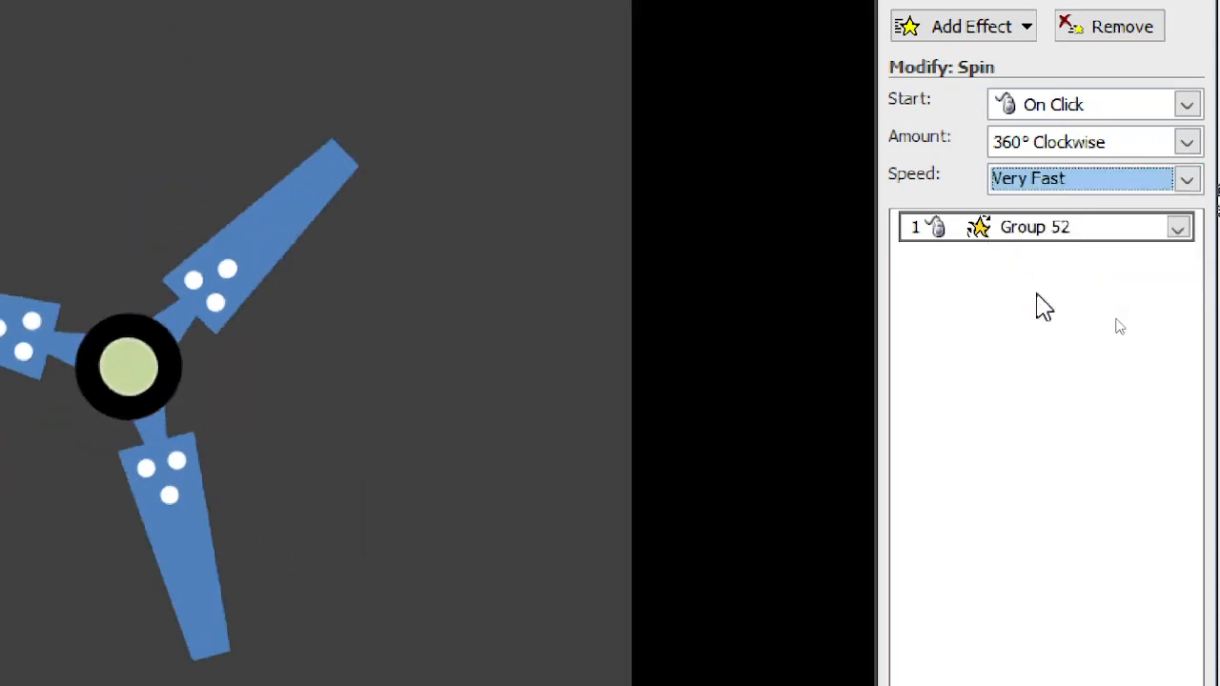
click(1179, 230)
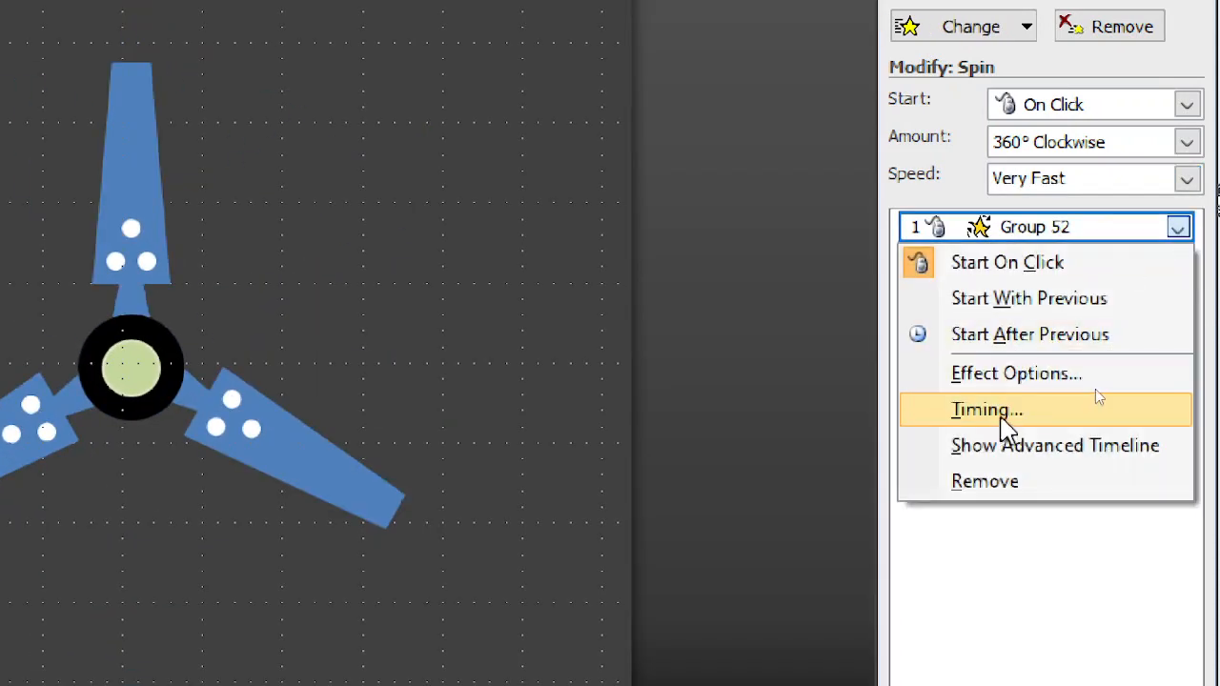
click(1006, 429)
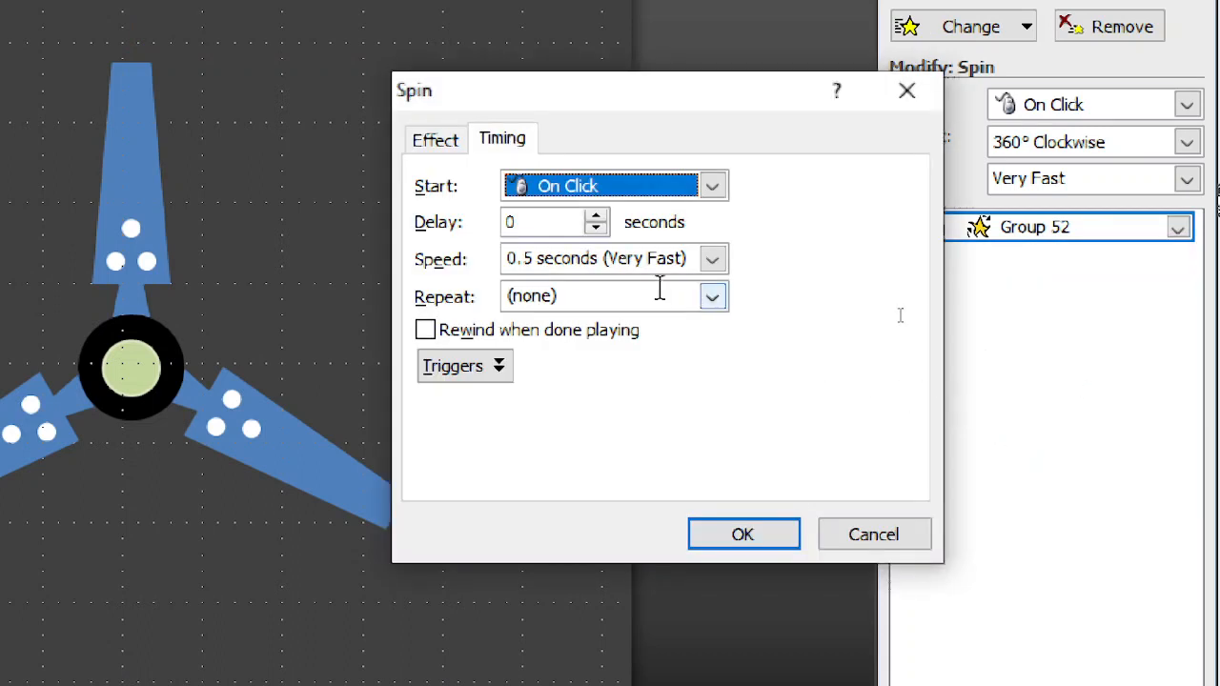
click(712, 296)
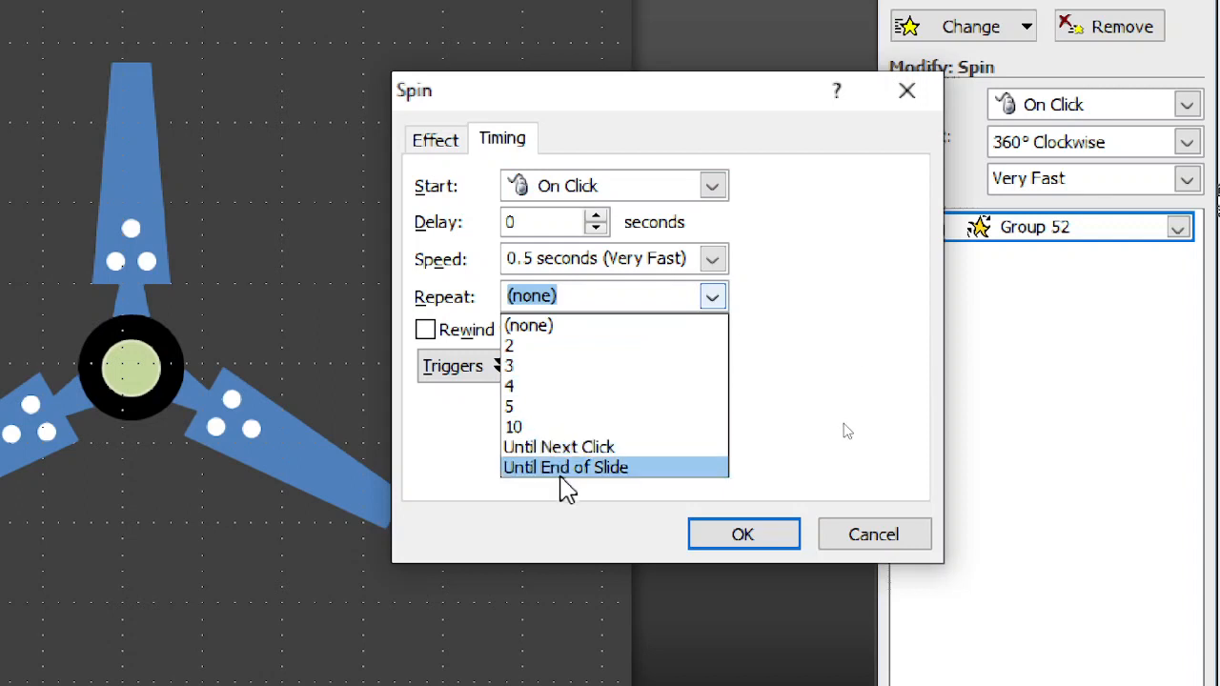
click(563, 470)
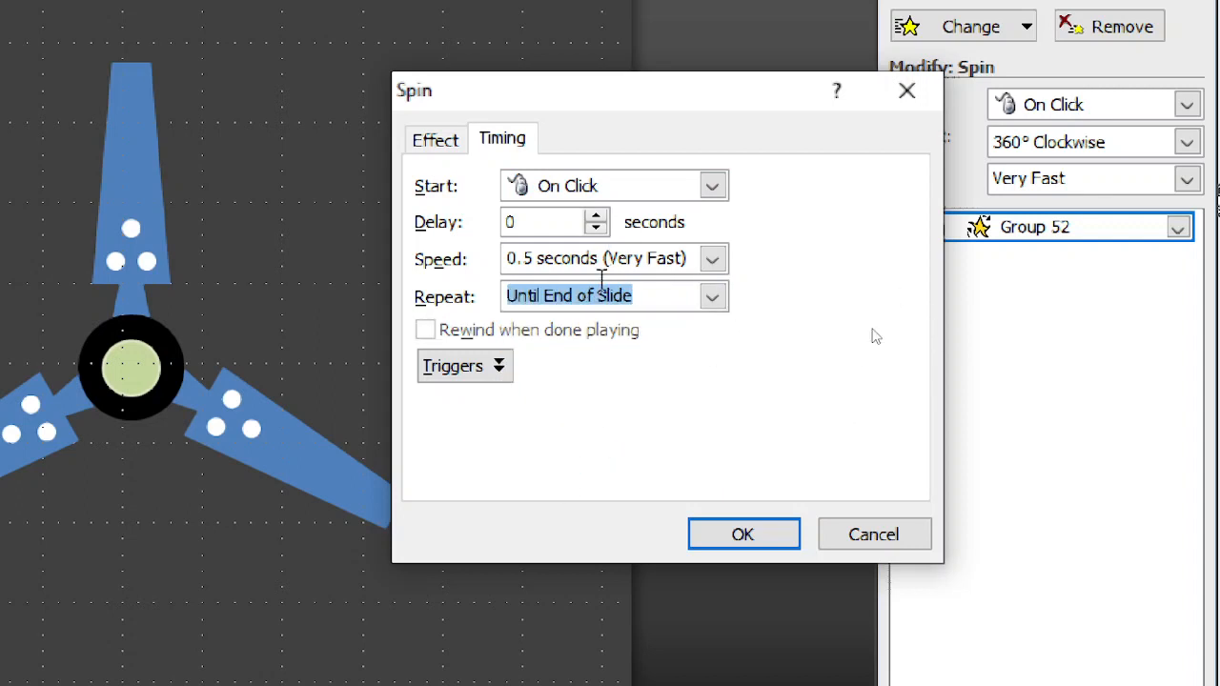
click(733, 537)
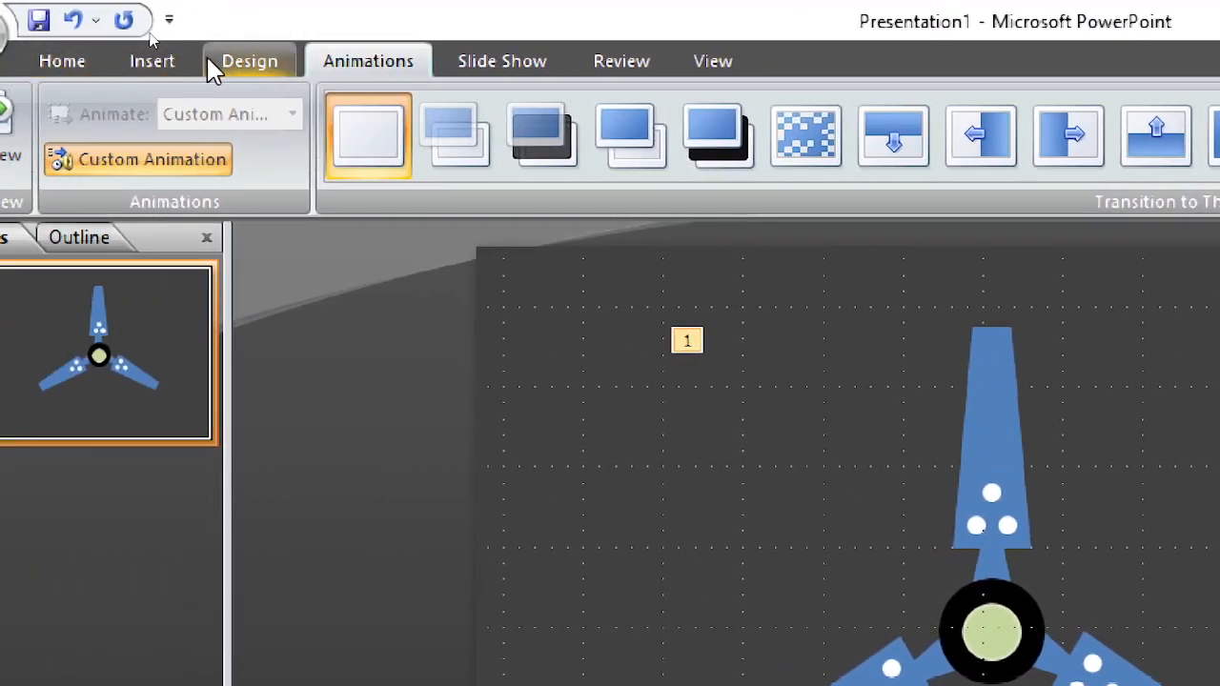
Step: Draw a tall, narrow U-Turn Arrow along the fan's upper blade, from just above the hub to beyond the blade tip
click(174, 63)
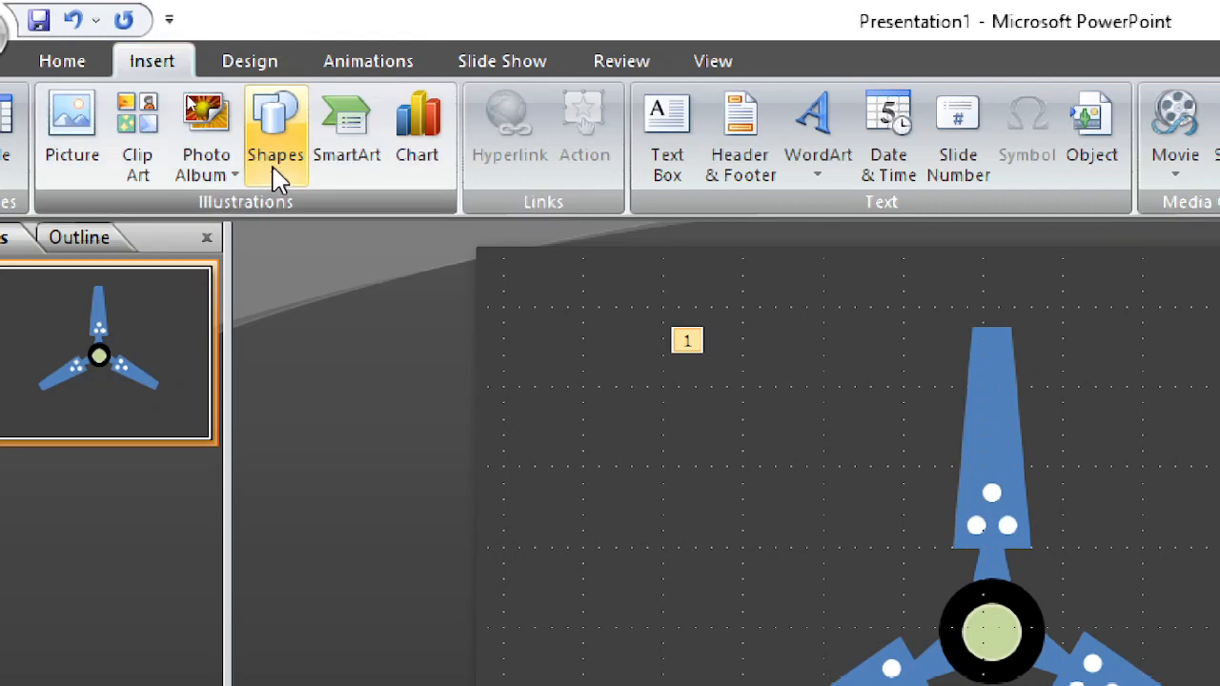
click(276, 107)
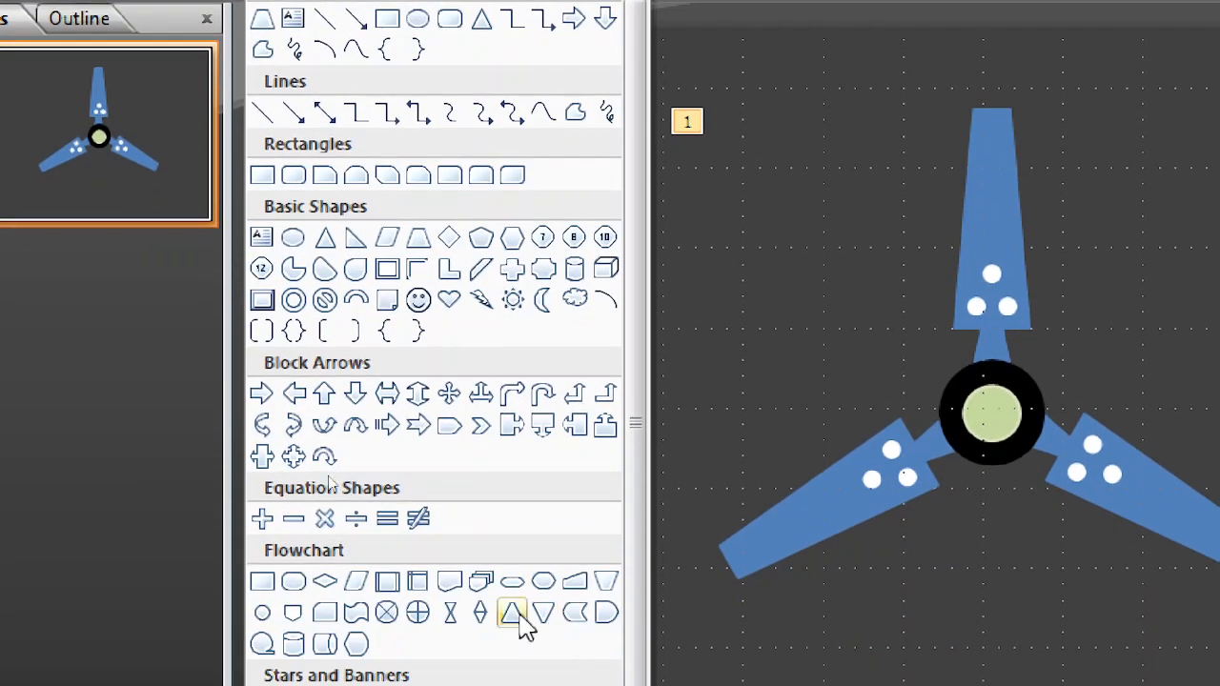
click(541, 395)
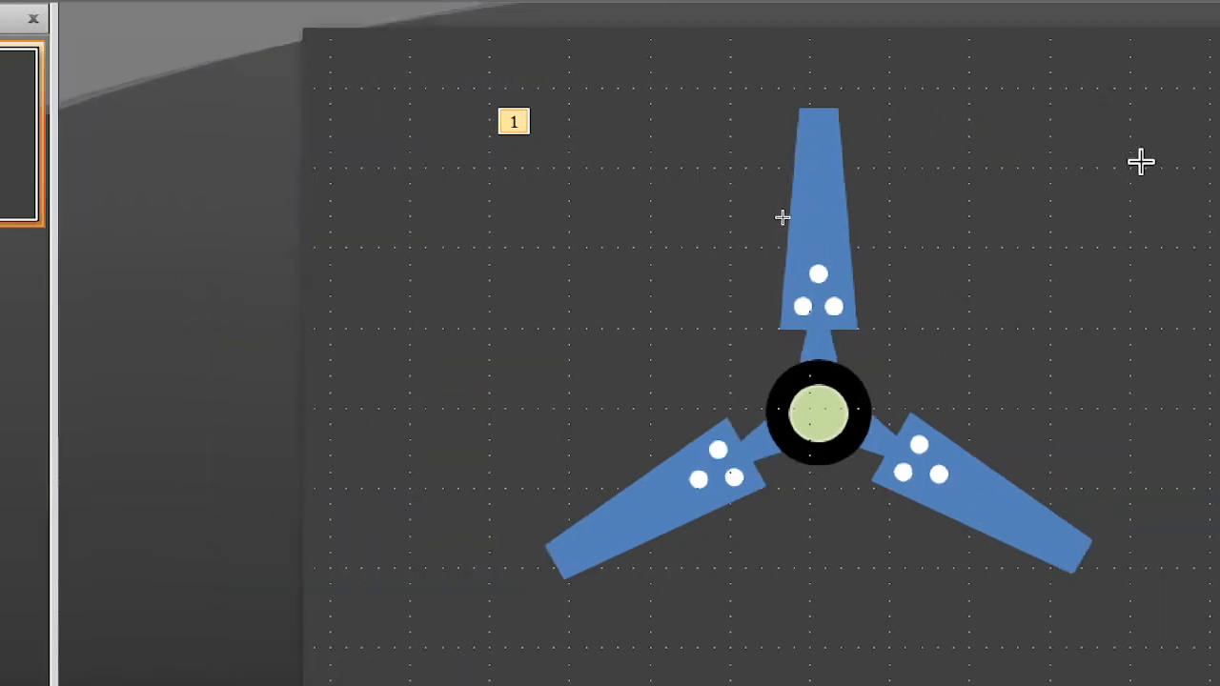
drag(817, 357, 777, 51)
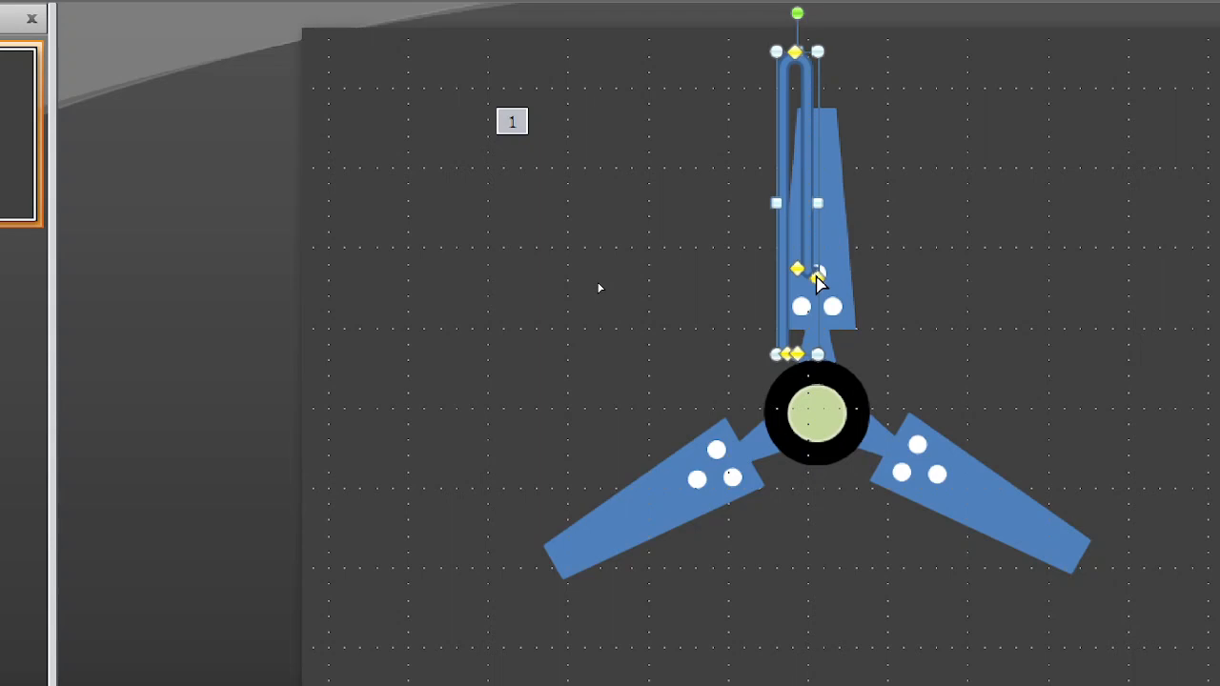
Step: Shorten the U-turn arrow's hooked end, centre its shaft on the upper blade and stretch it to the slide's upper edge
drag(810, 105, 810, 101)
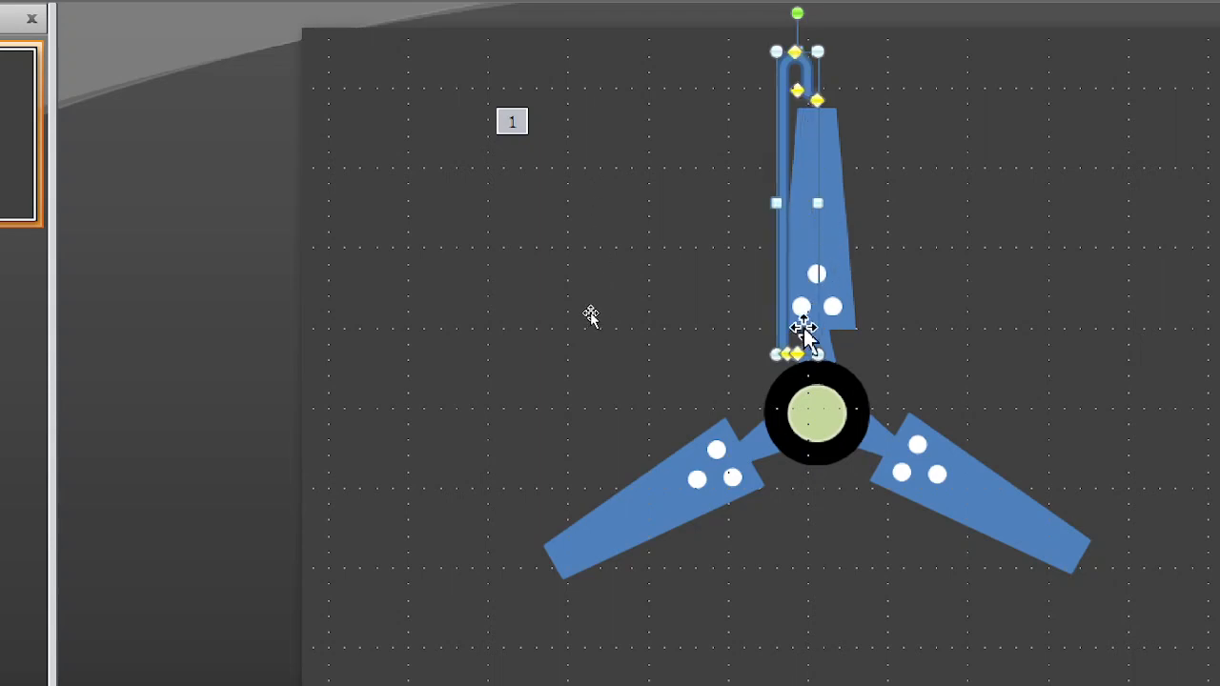
drag(776, 322, 809, 349)
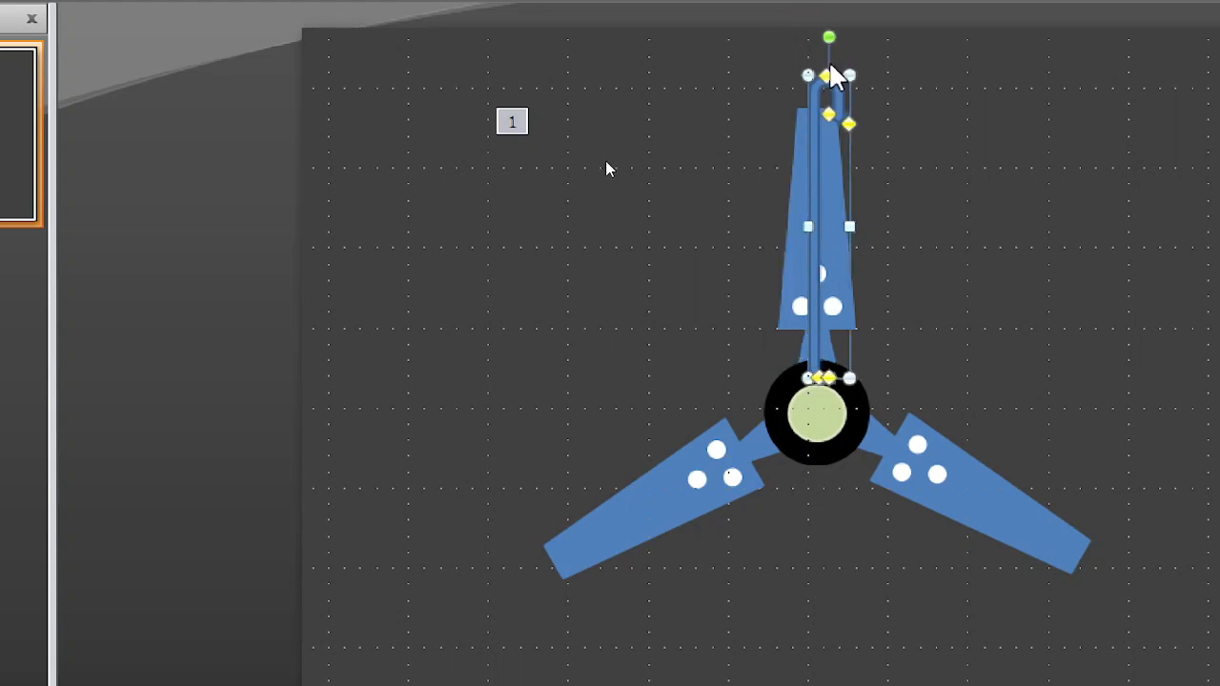
drag(850, 75, 842, 28)
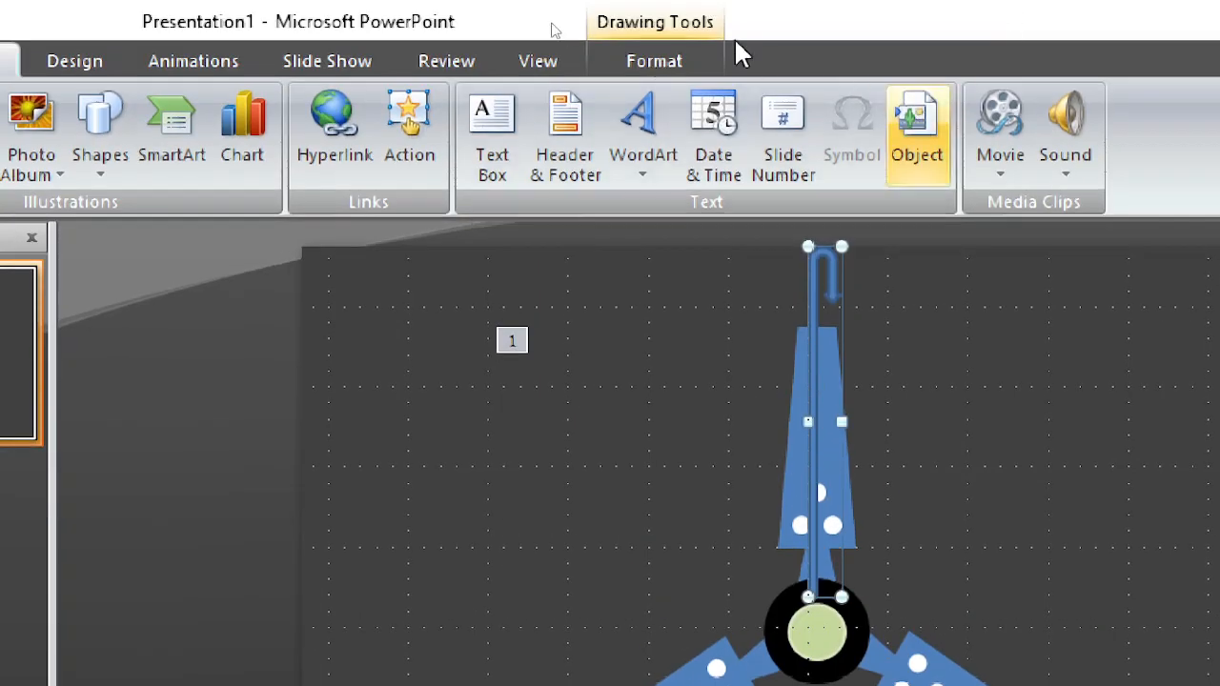
Step: Try sending the U-turn arrow behind the fan and bring it back to the front
click(675, 61)
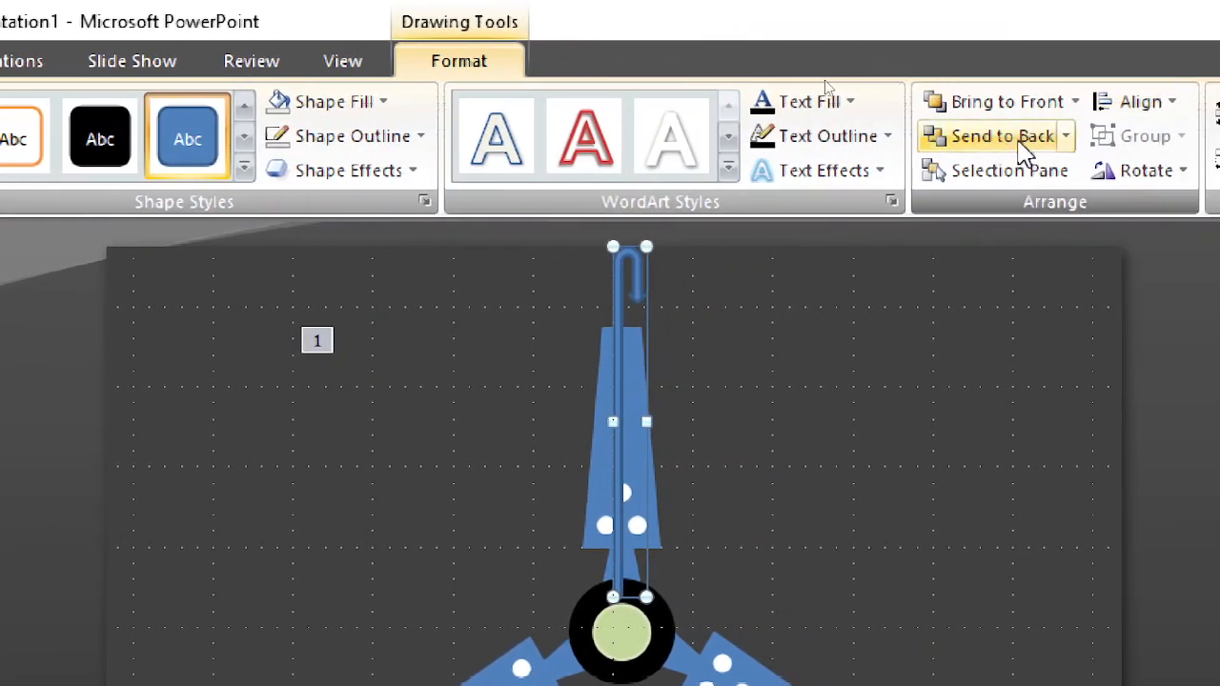
click(1001, 136)
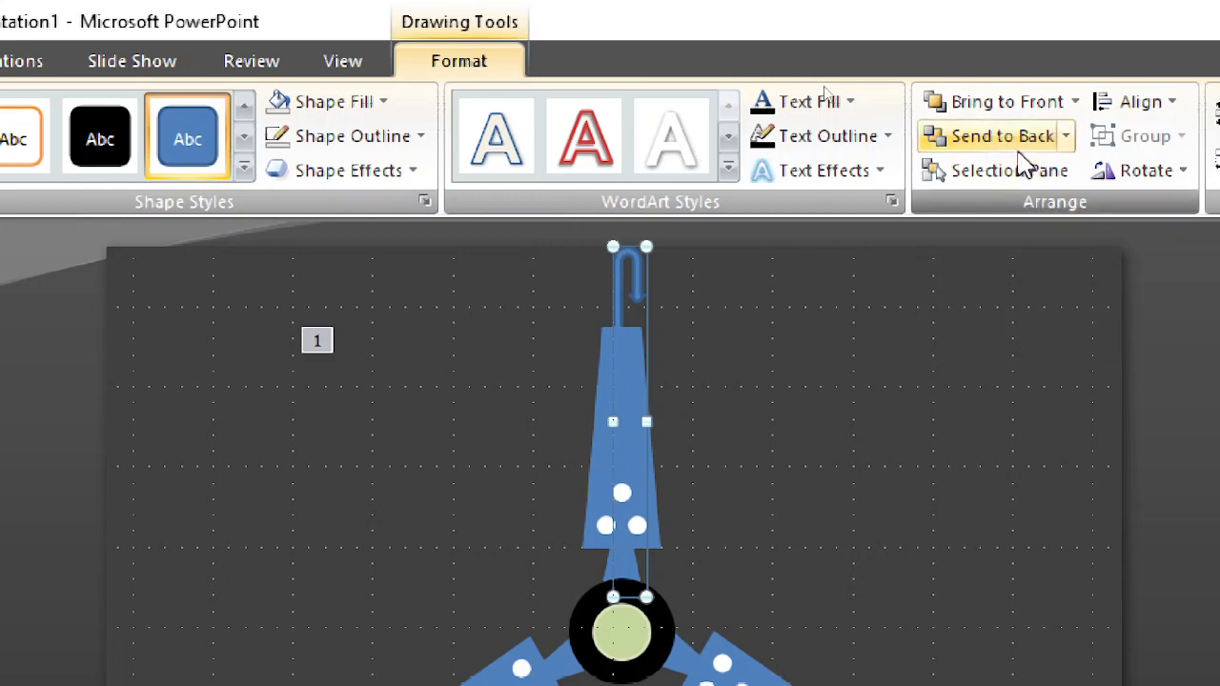
click(991, 103)
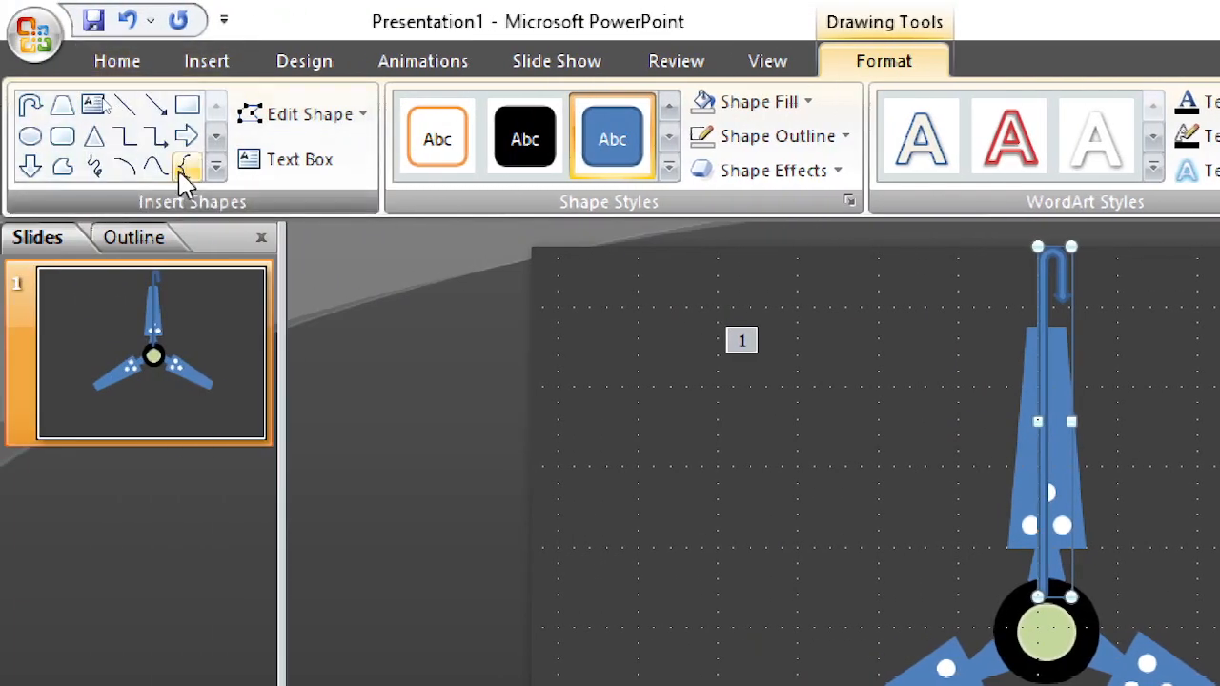
Step: Draw a small Can shape across the arrow's shaft just above the hub and nudge it to centre on the shaft
click(216, 172)
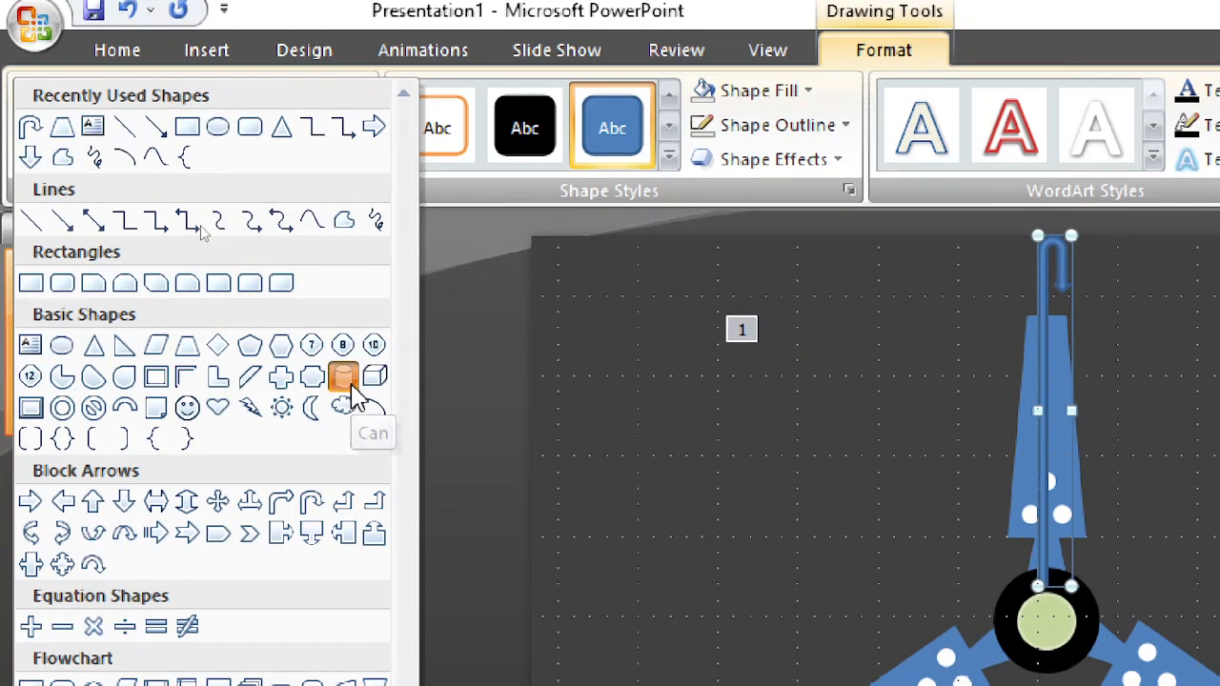
click(345, 383)
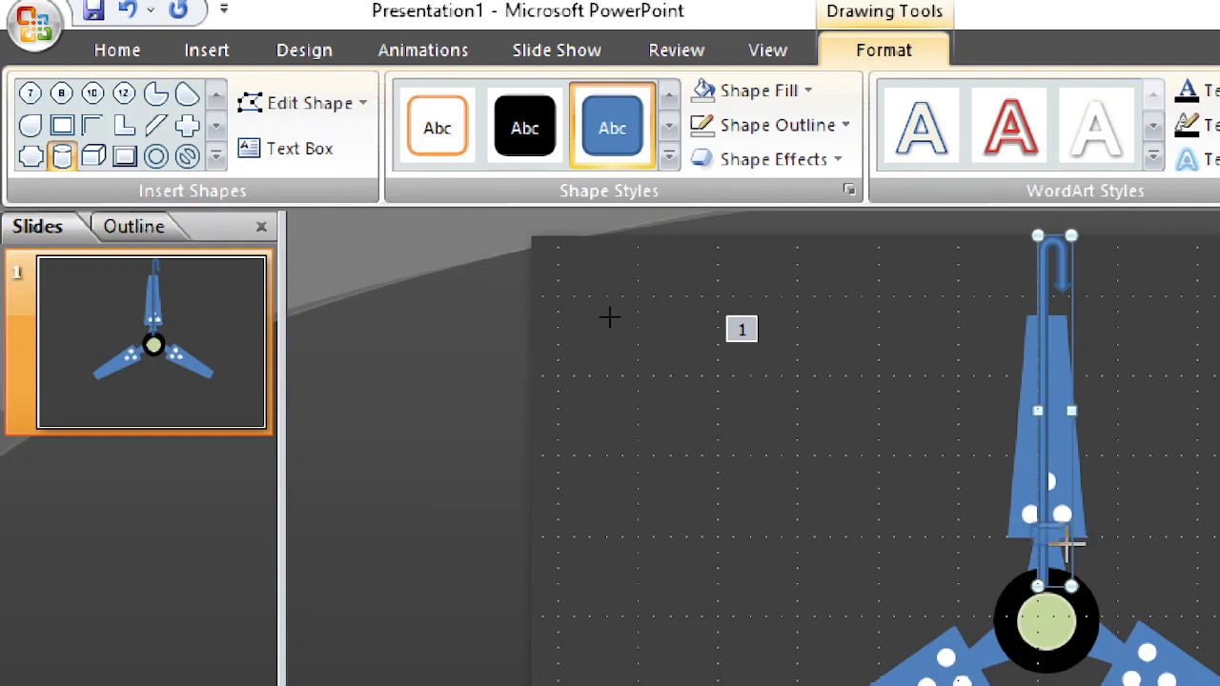
drag(1029, 520, 1072, 546)
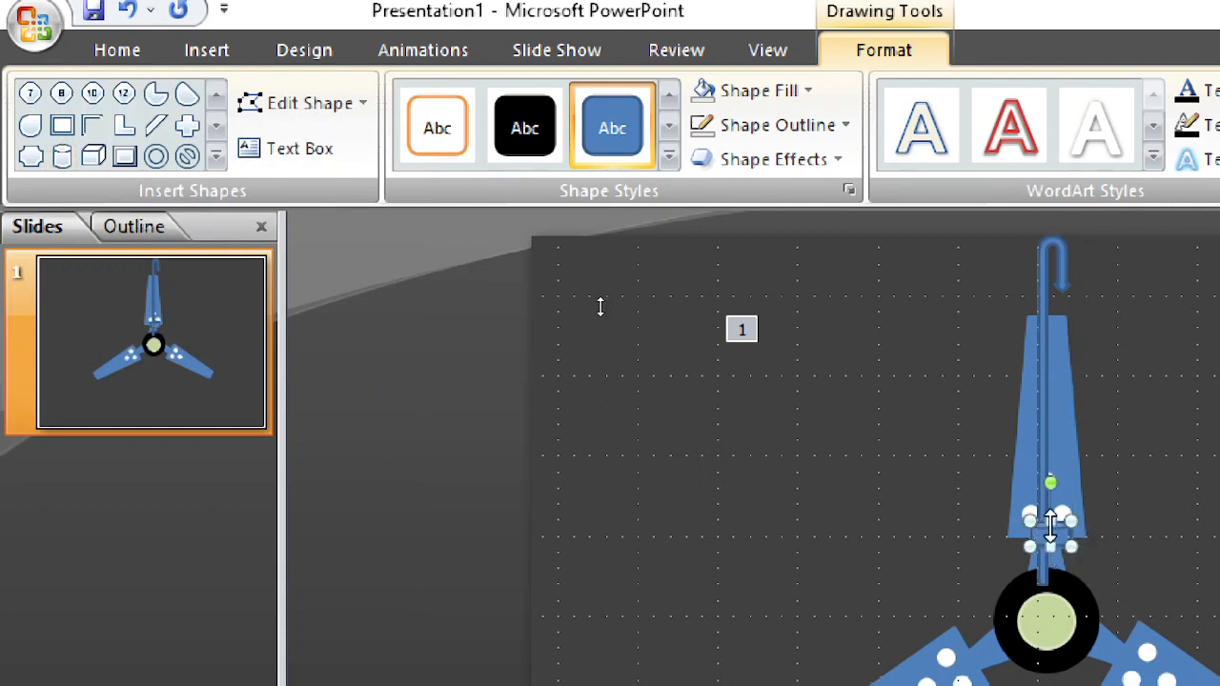
key(Left)
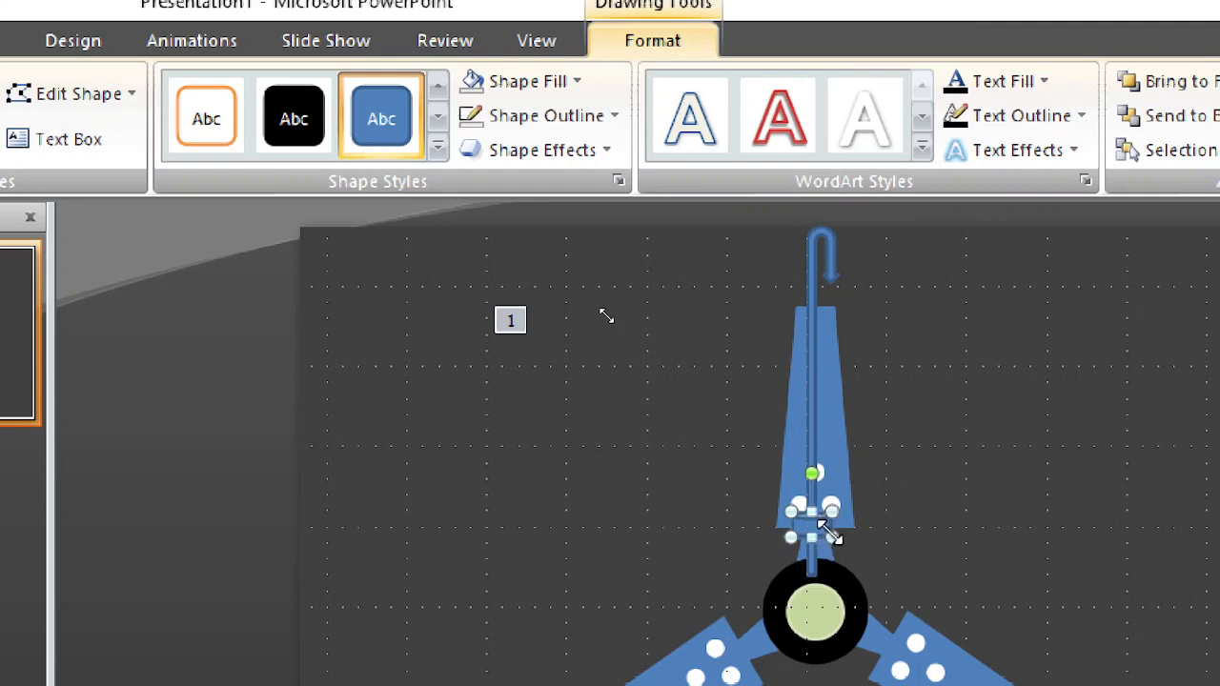
Step: Fill the small can shape with white and remove its outline
click(558, 84)
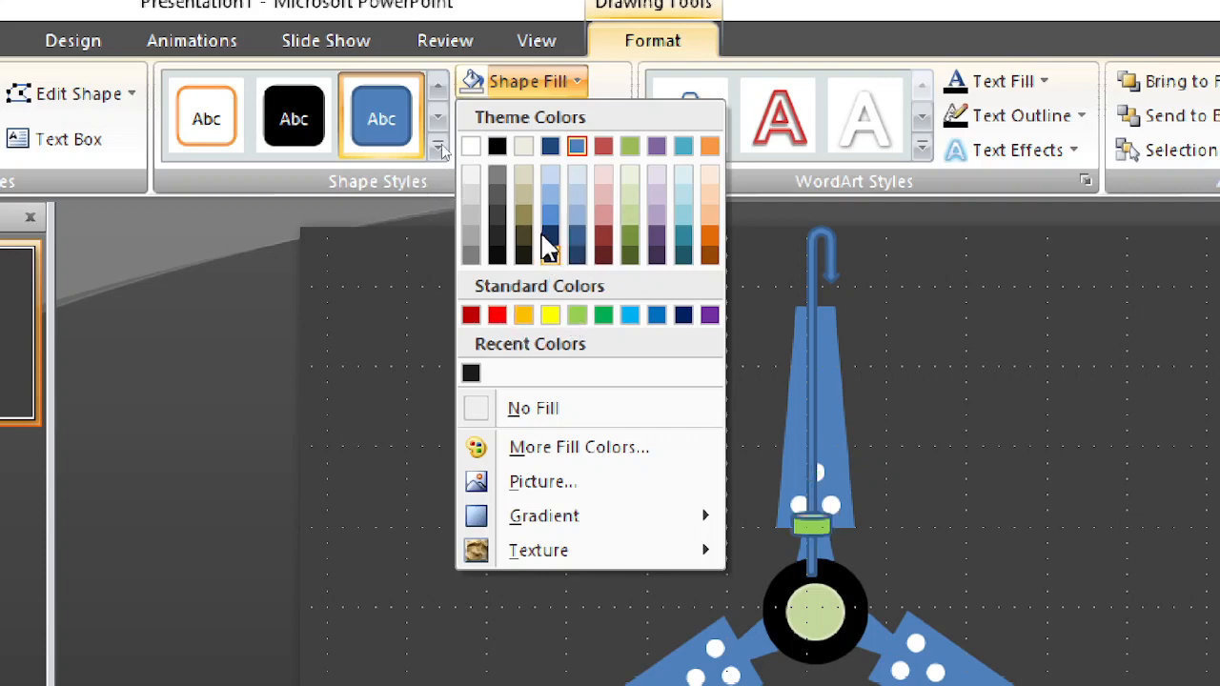
click(471, 147)
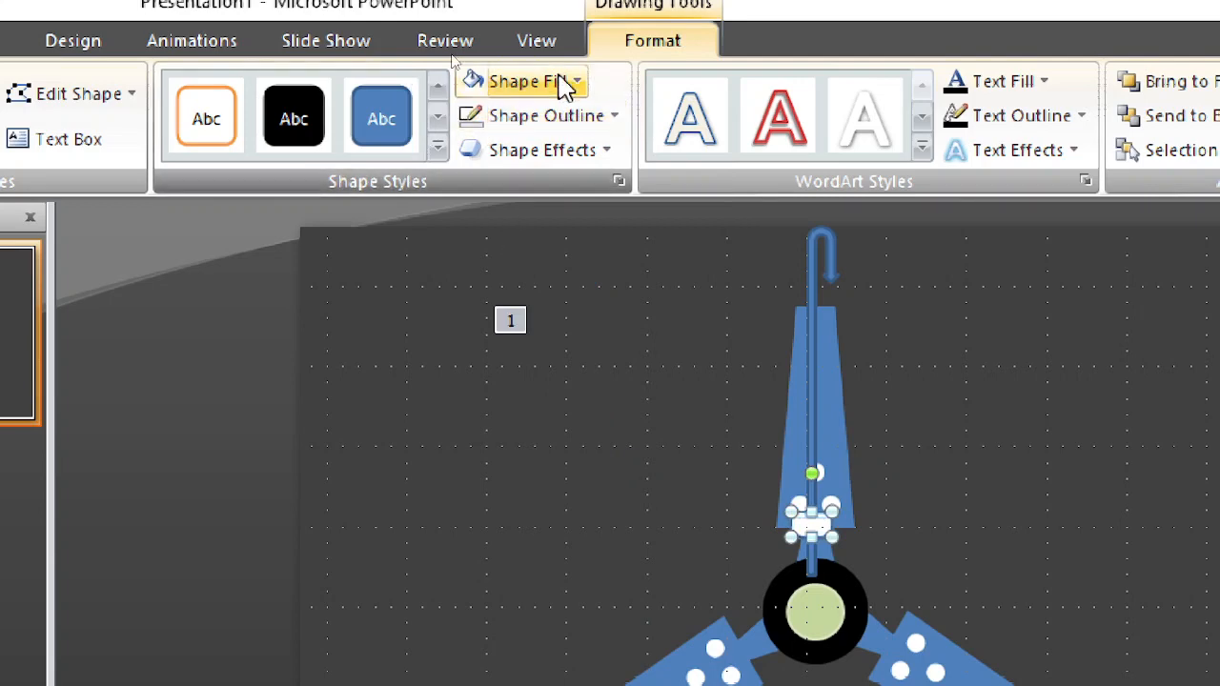
click(560, 118)
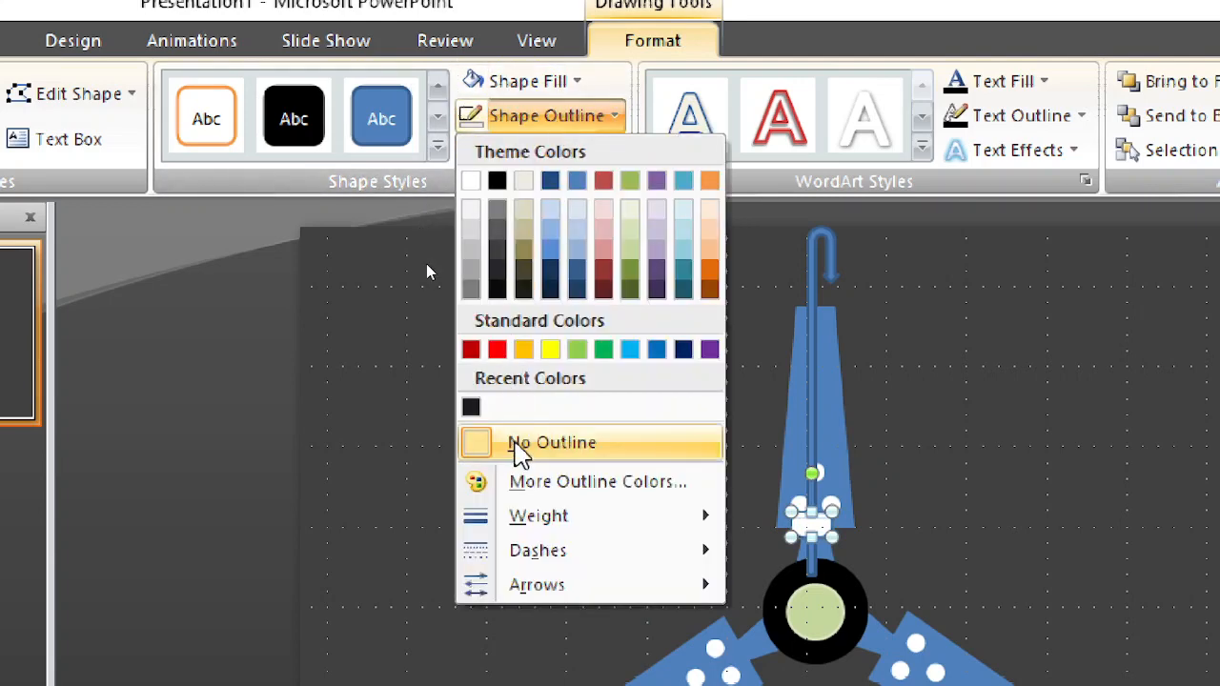
click(520, 446)
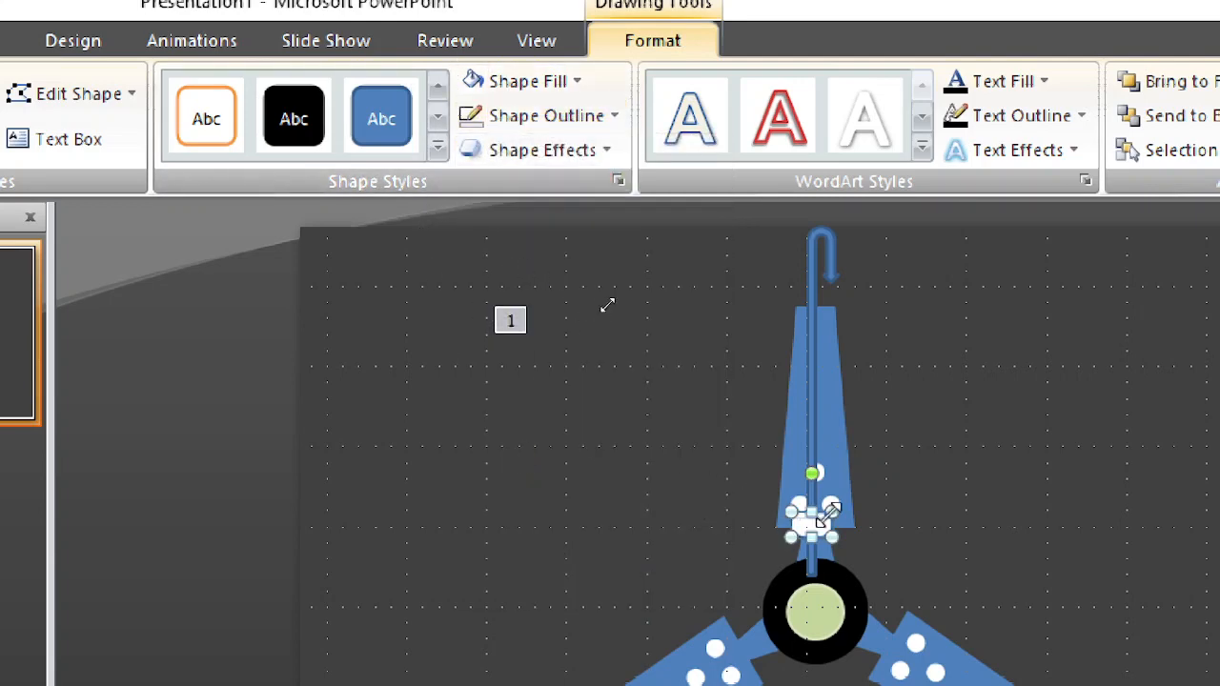
click(879, 502)
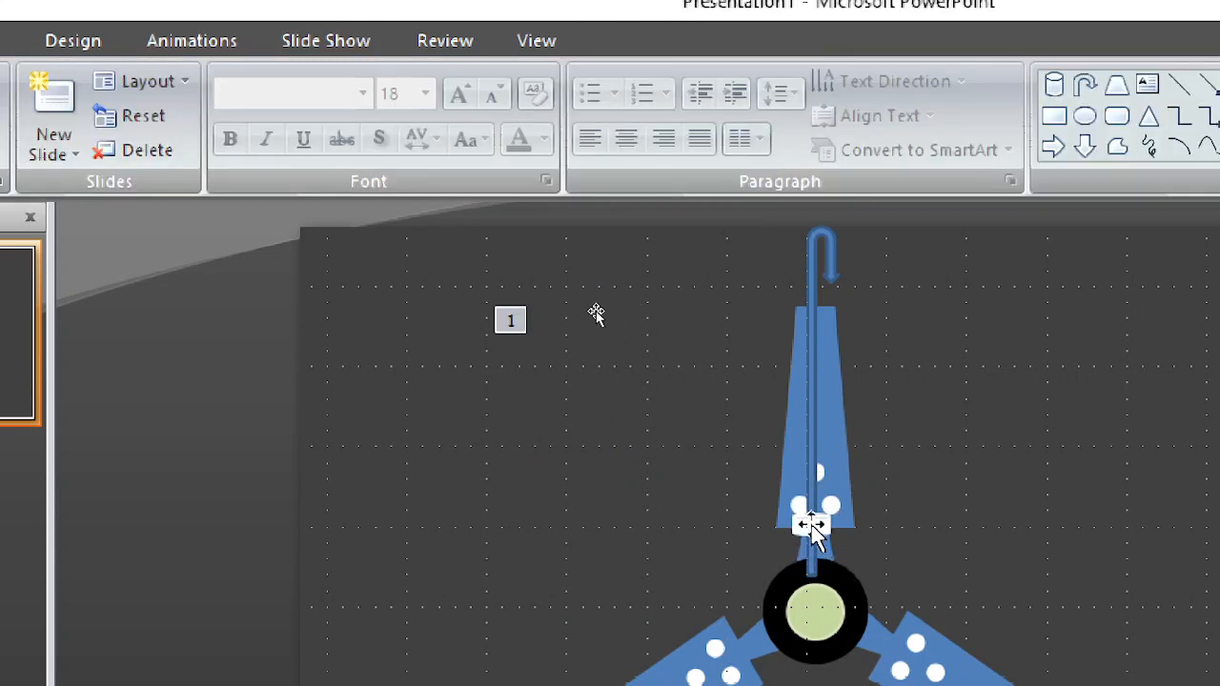
Step: Group the U-turn arrow with the small white can and send the group behind the fan
click(812, 456)
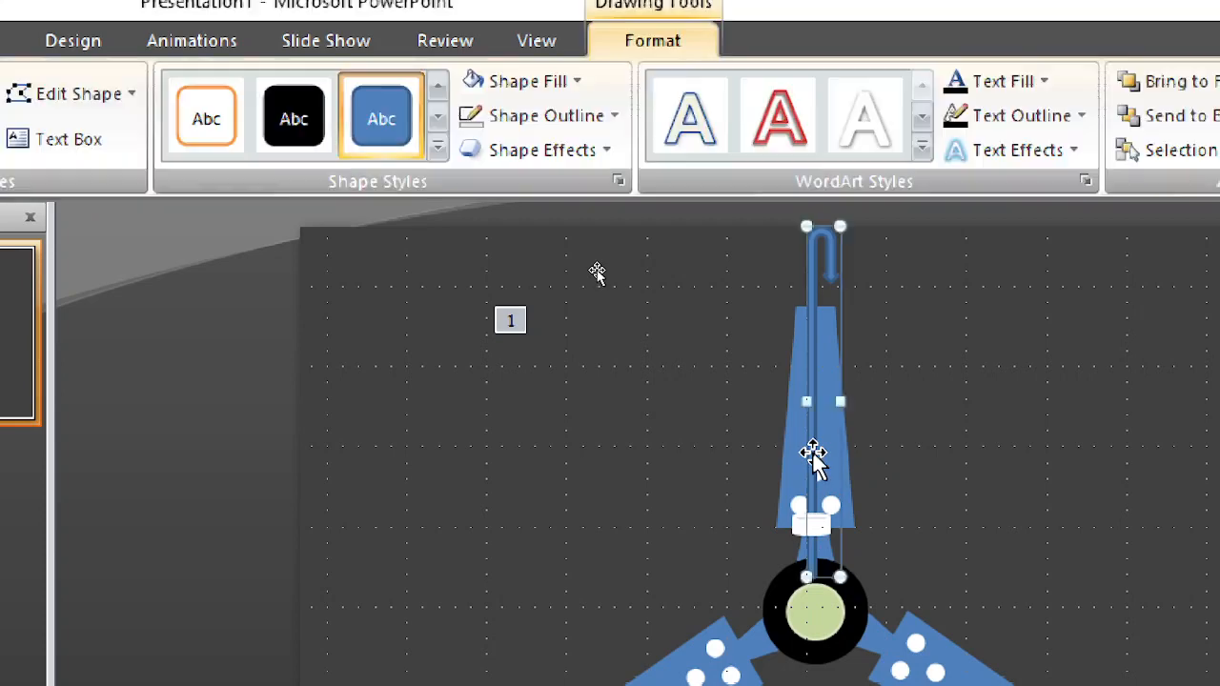
shift+click(822, 528)
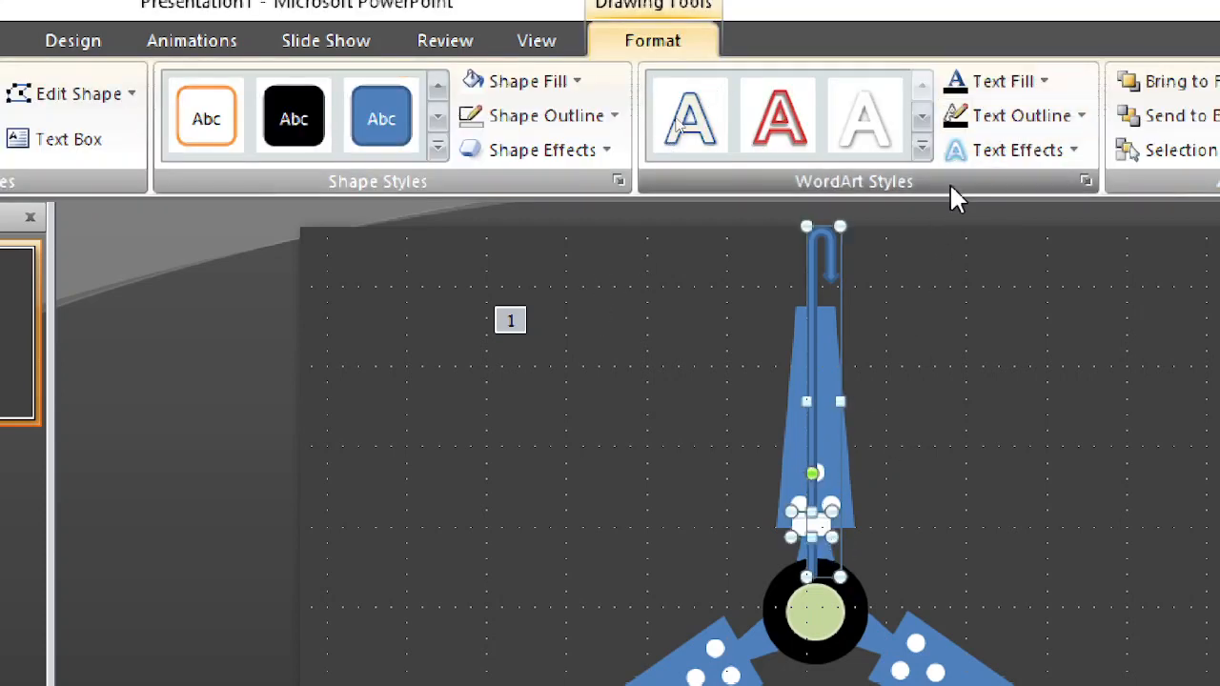
key(ctrl+g)
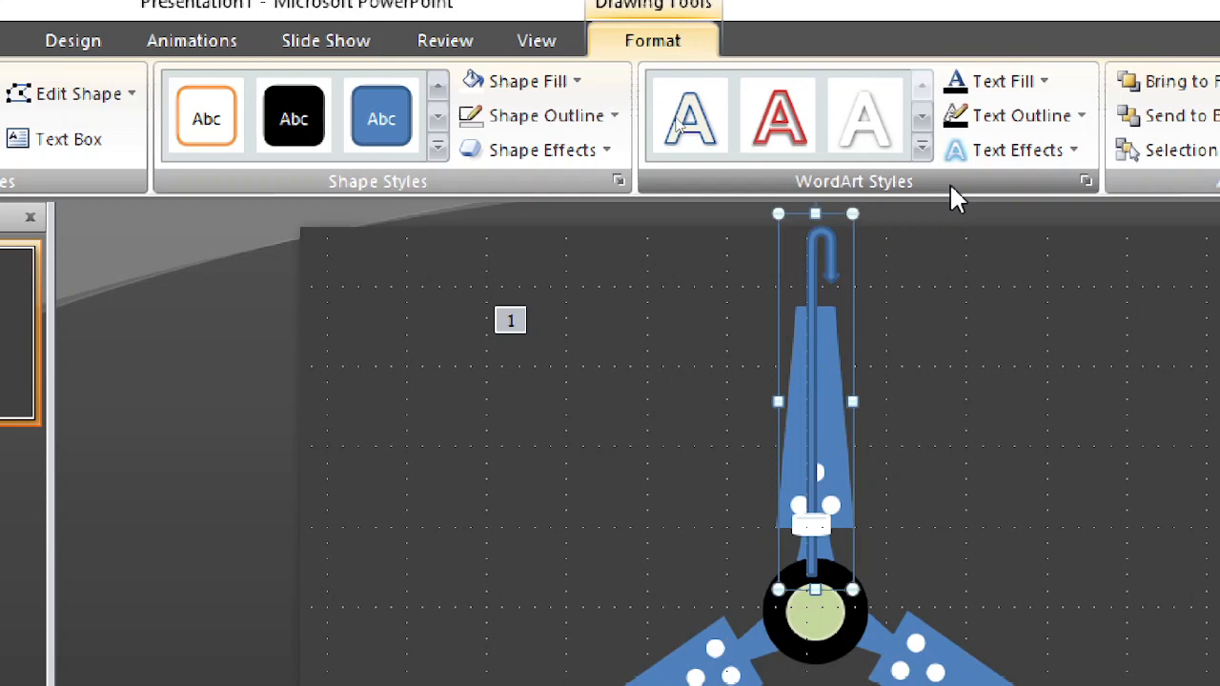
right_click(810, 366)
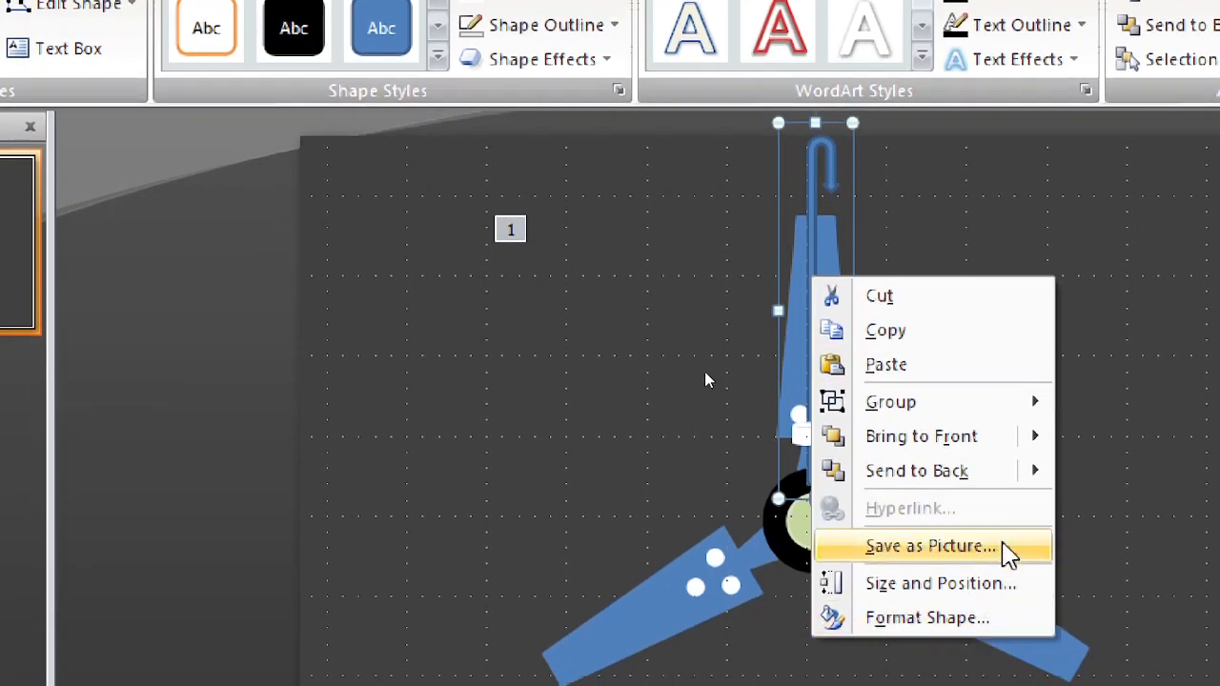
mouse_move(963, 577)
click(963, 486)
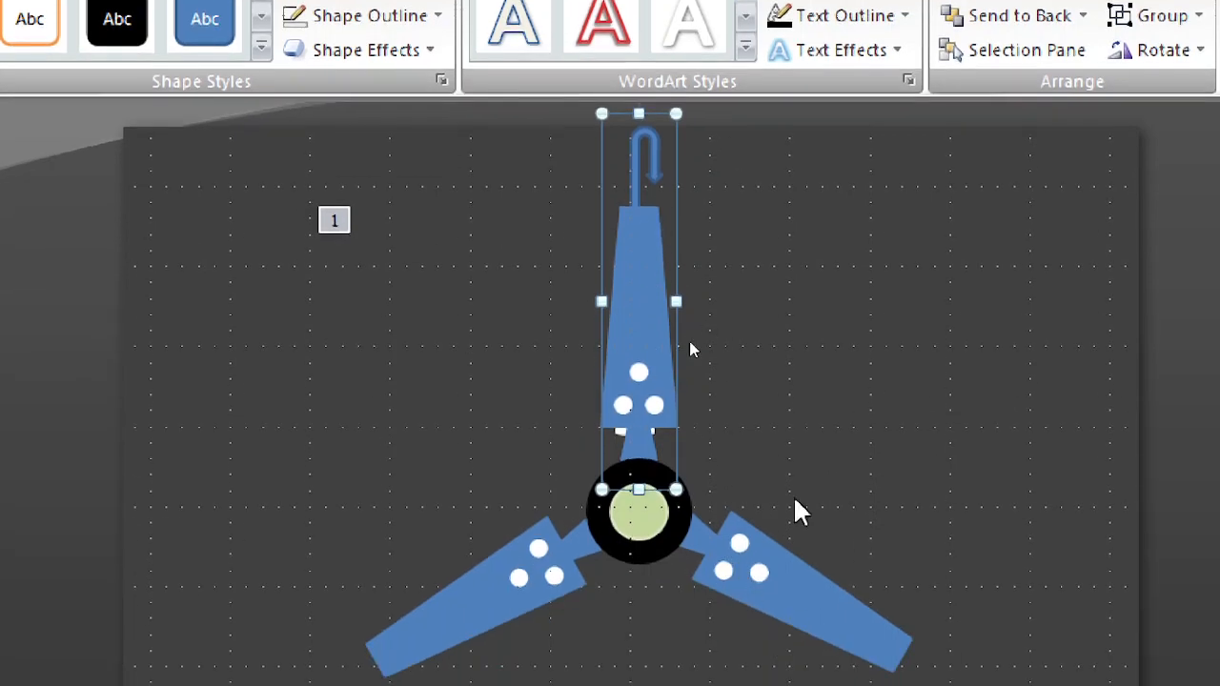
click(734, 159)
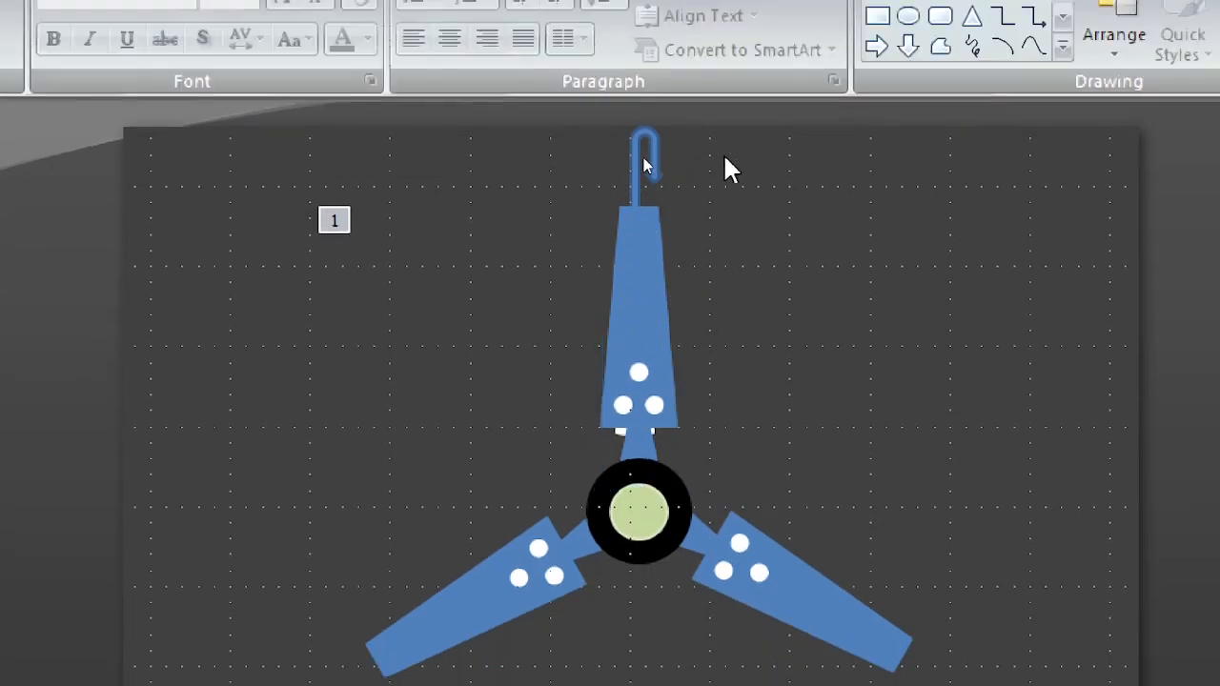
Step: Fill the grouped hanging rod with Black, Text 1, Lighter 5%
click(639, 143)
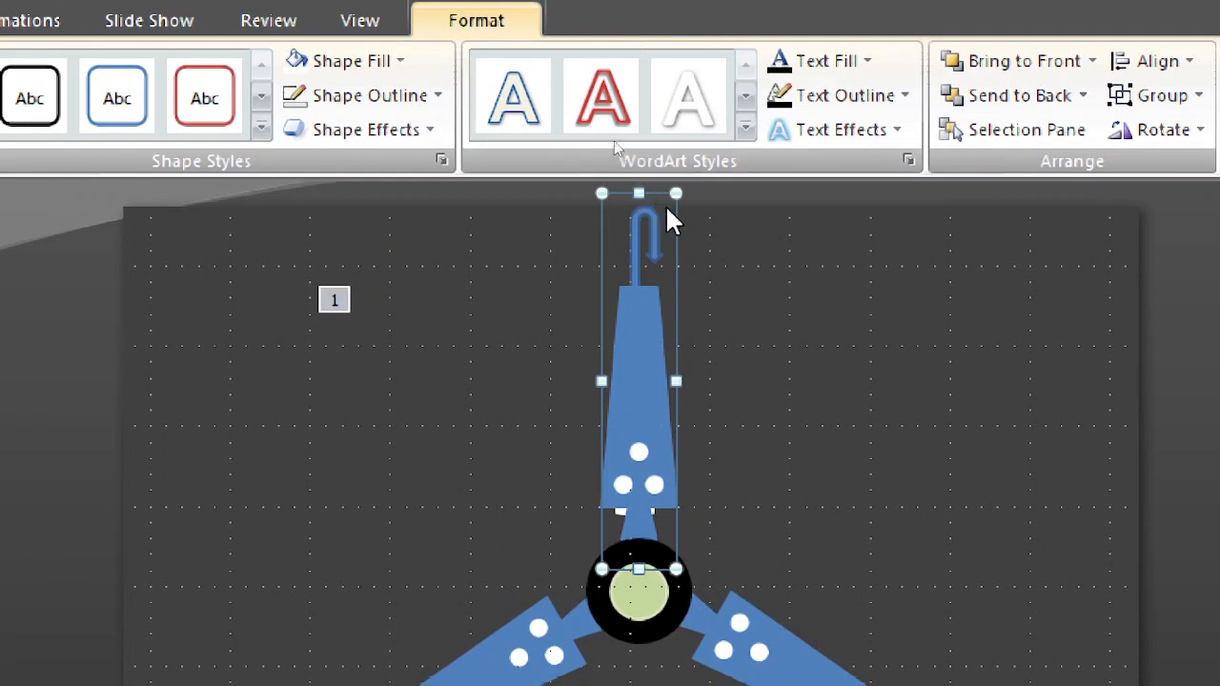
click(745, 130)
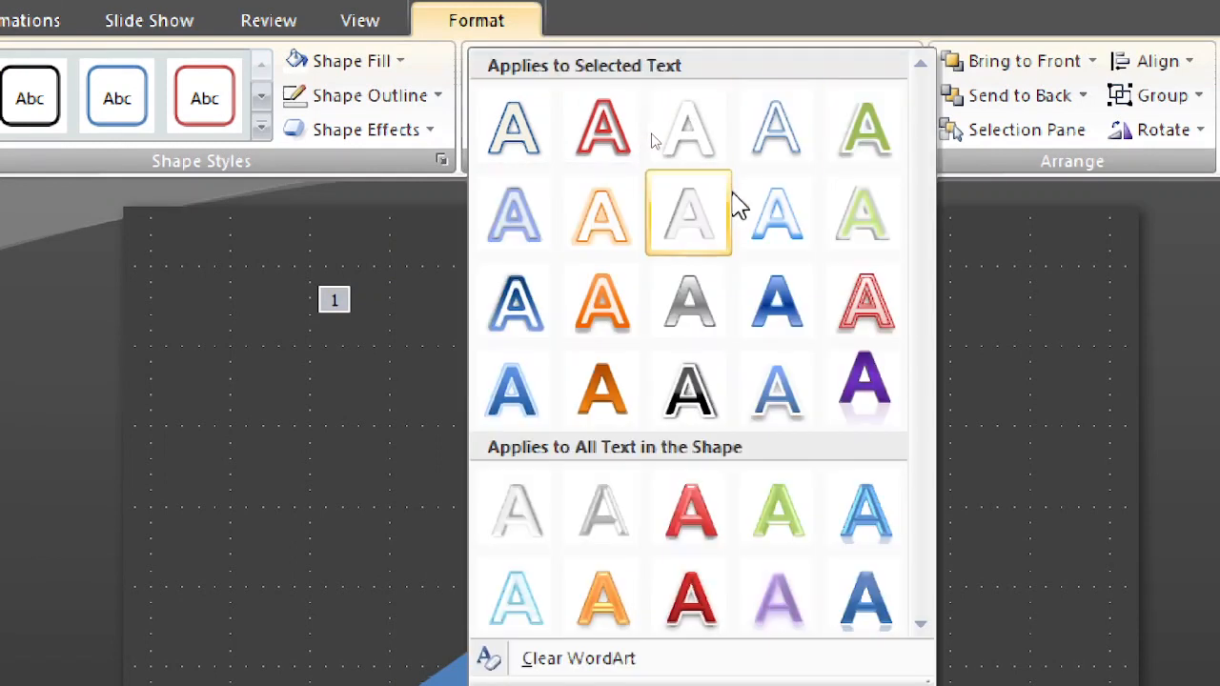
click(715, 327)
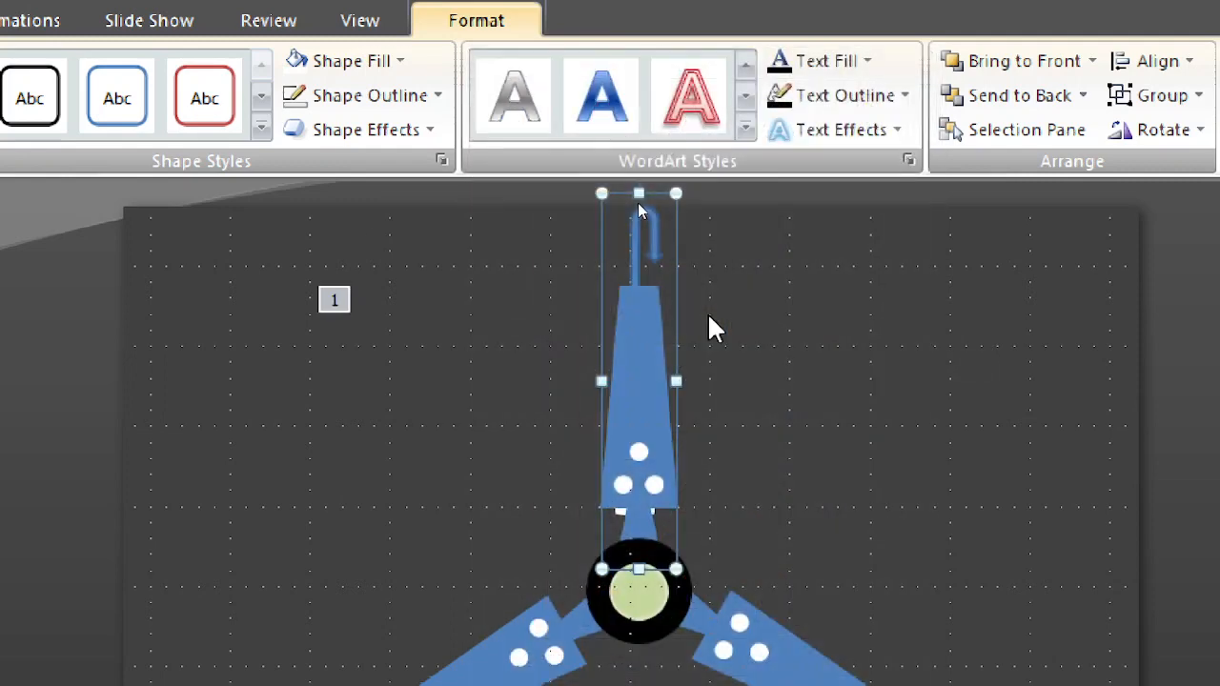
click(375, 68)
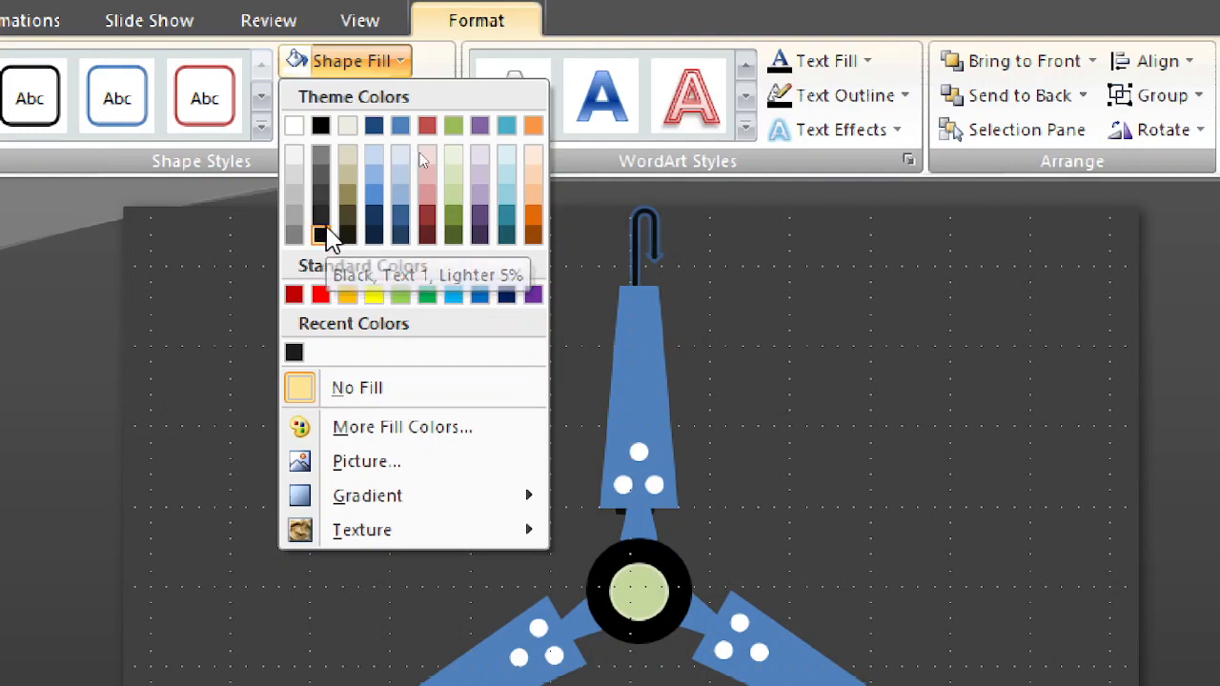
click(322, 227)
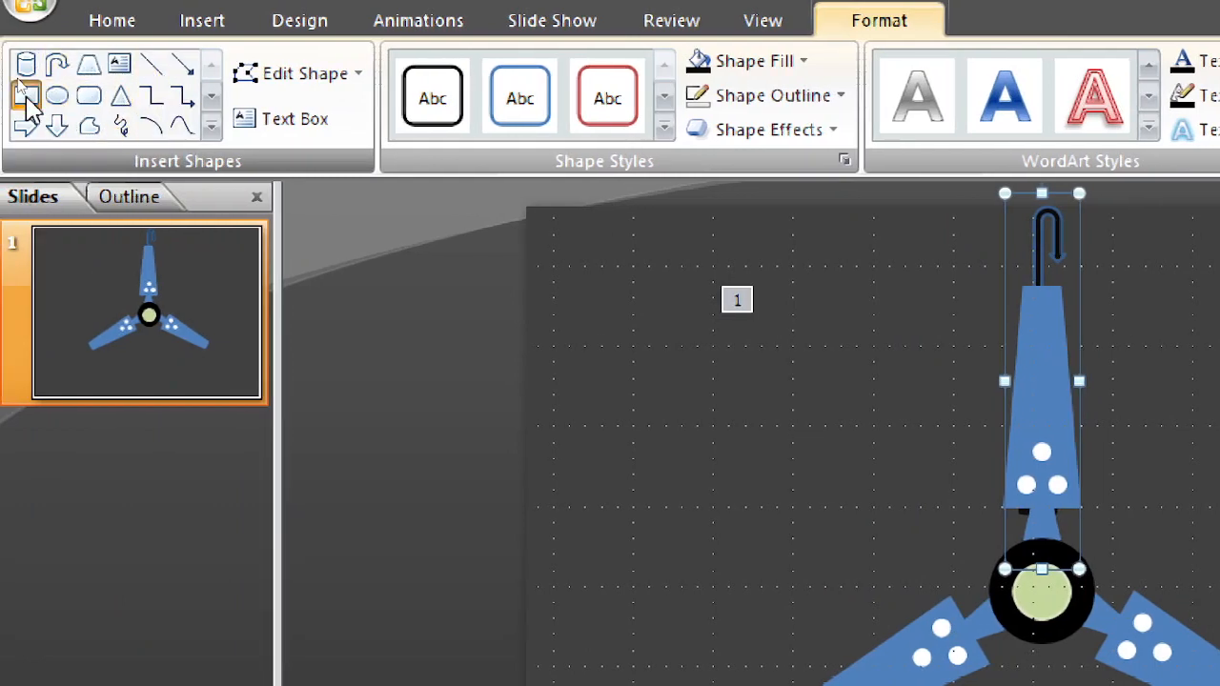
Step: Draw a long, thin horizontal rectangle across the rod's hook near the slide's upper edge and centre it above the fan
click(27, 96)
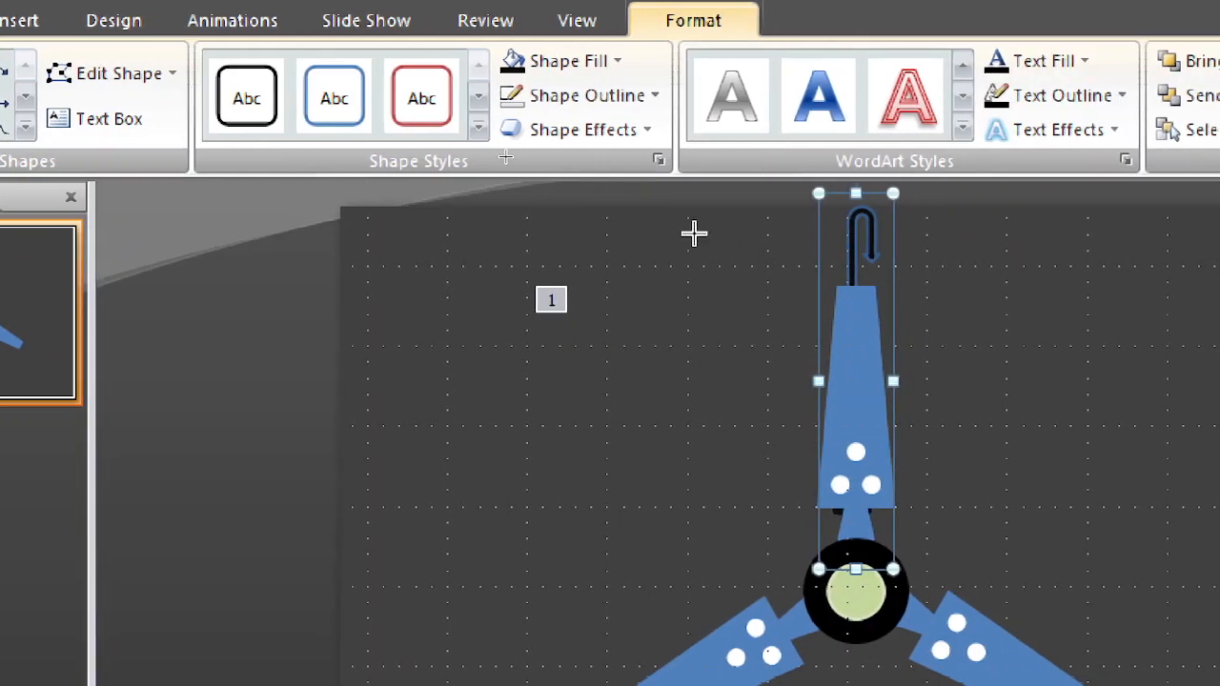
drag(687, 230, 1219, 248)
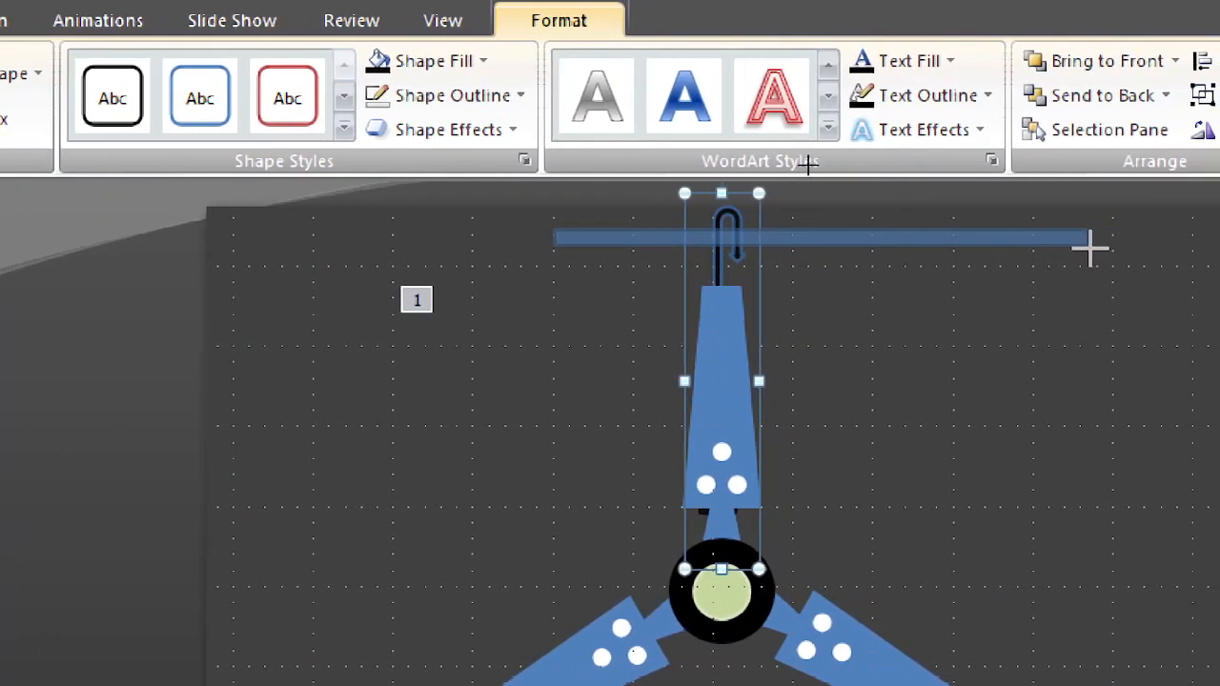
drag(1091, 248, 904, 244)
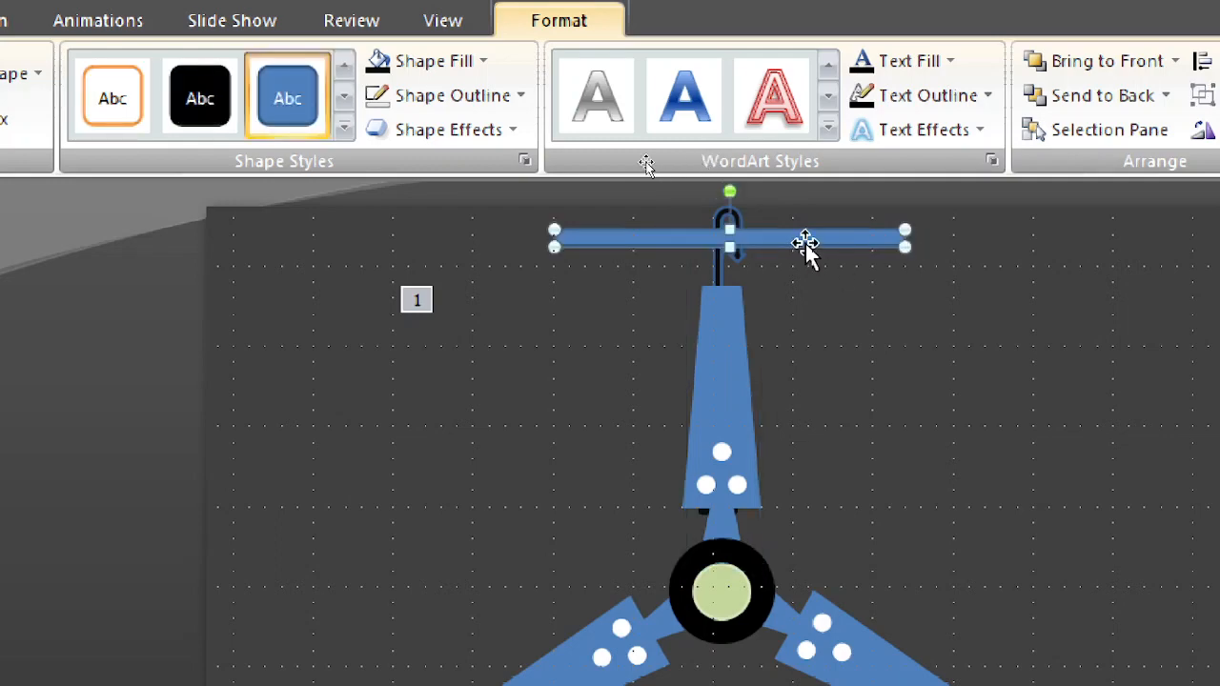
drag(805, 243, 784, 257)
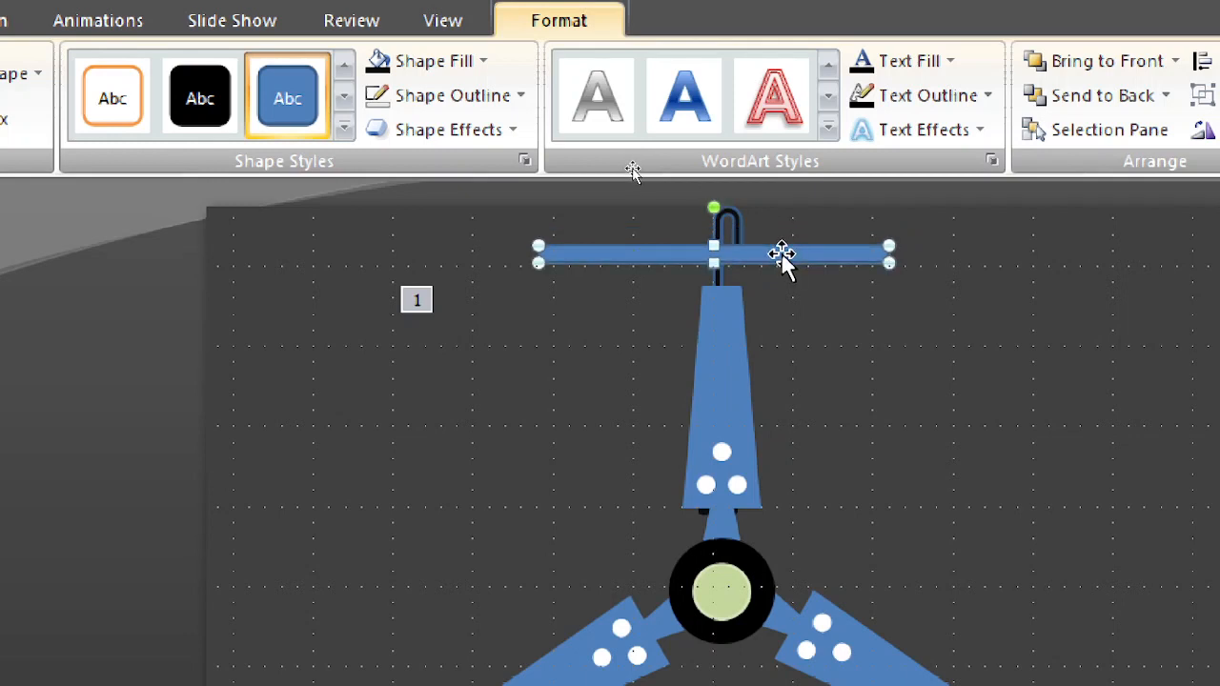
drag(782, 257, 768, 255)
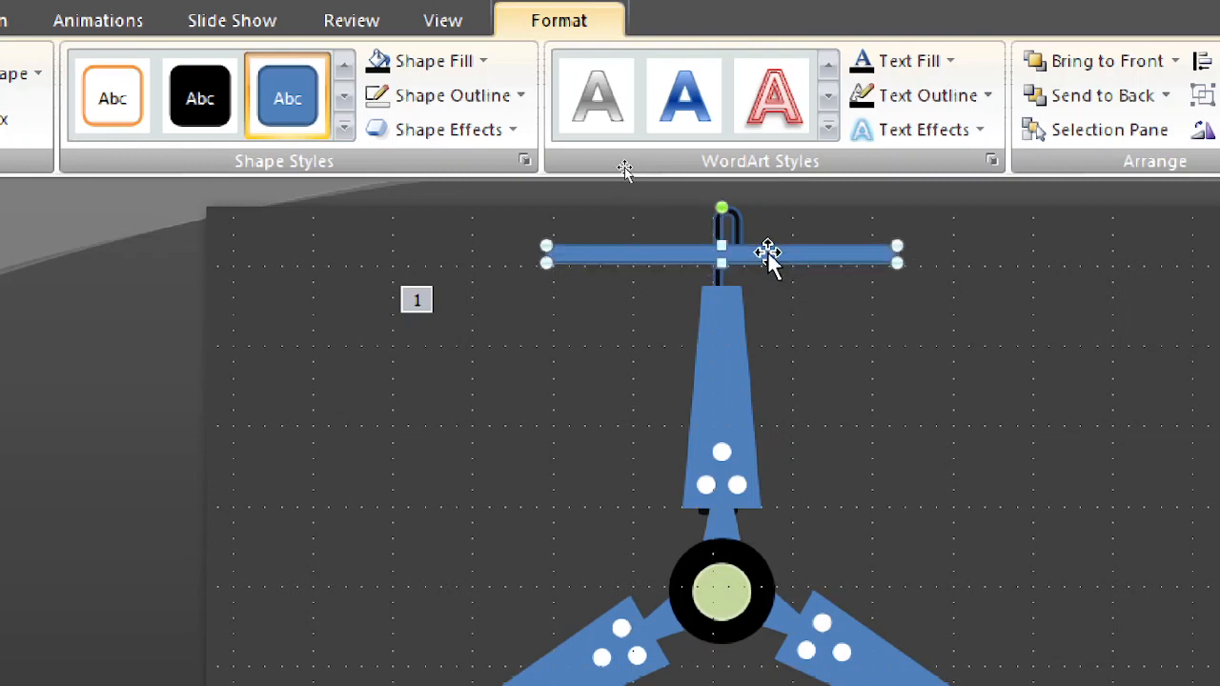
click(983, 340)
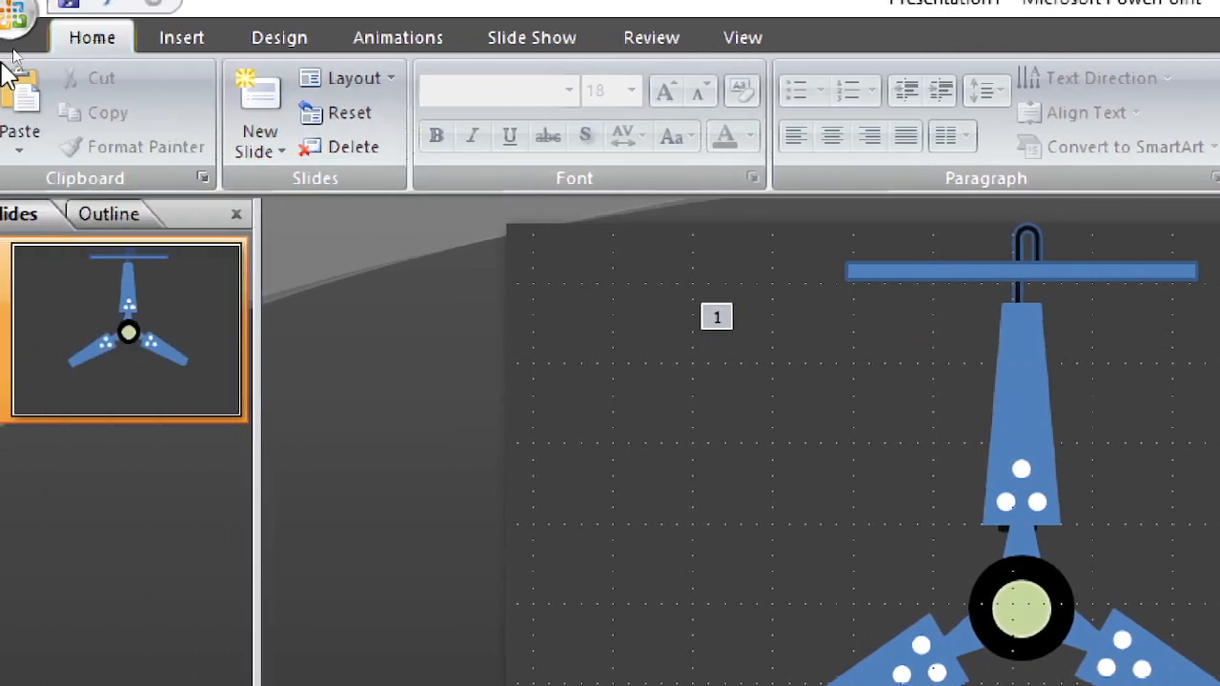
Step: Draw a freehand Scribble wire from the hub up along the rod and out past the slide's side
click(187, 40)
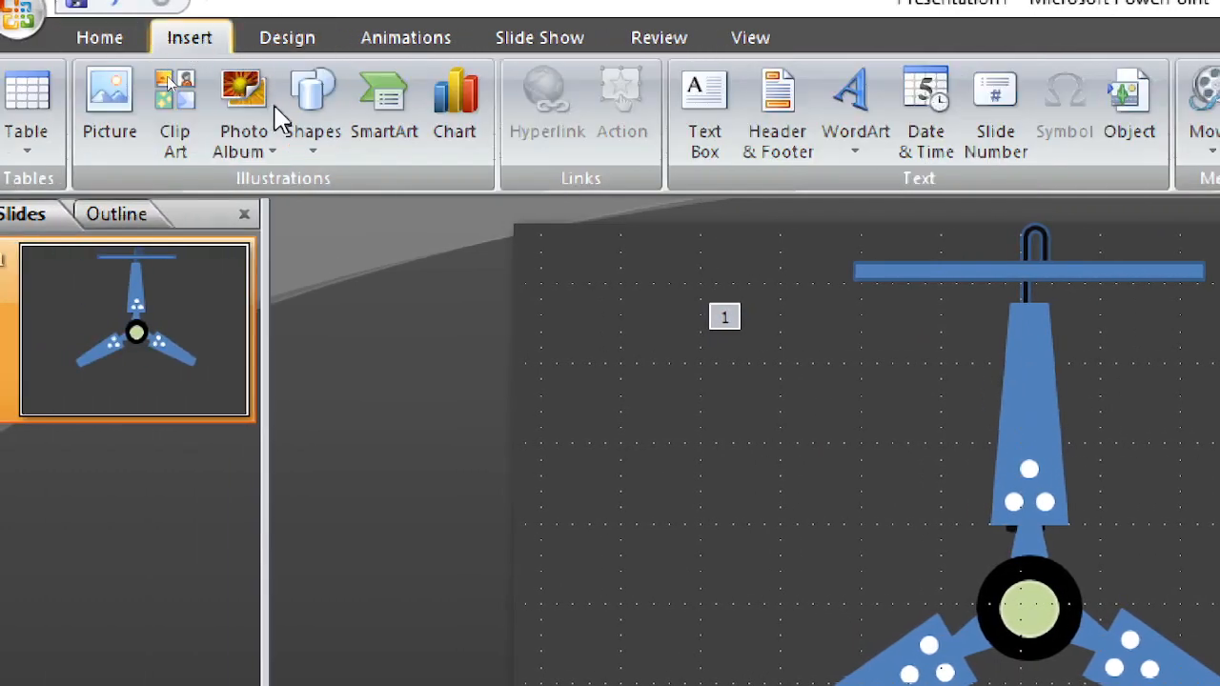
click(317, 148)
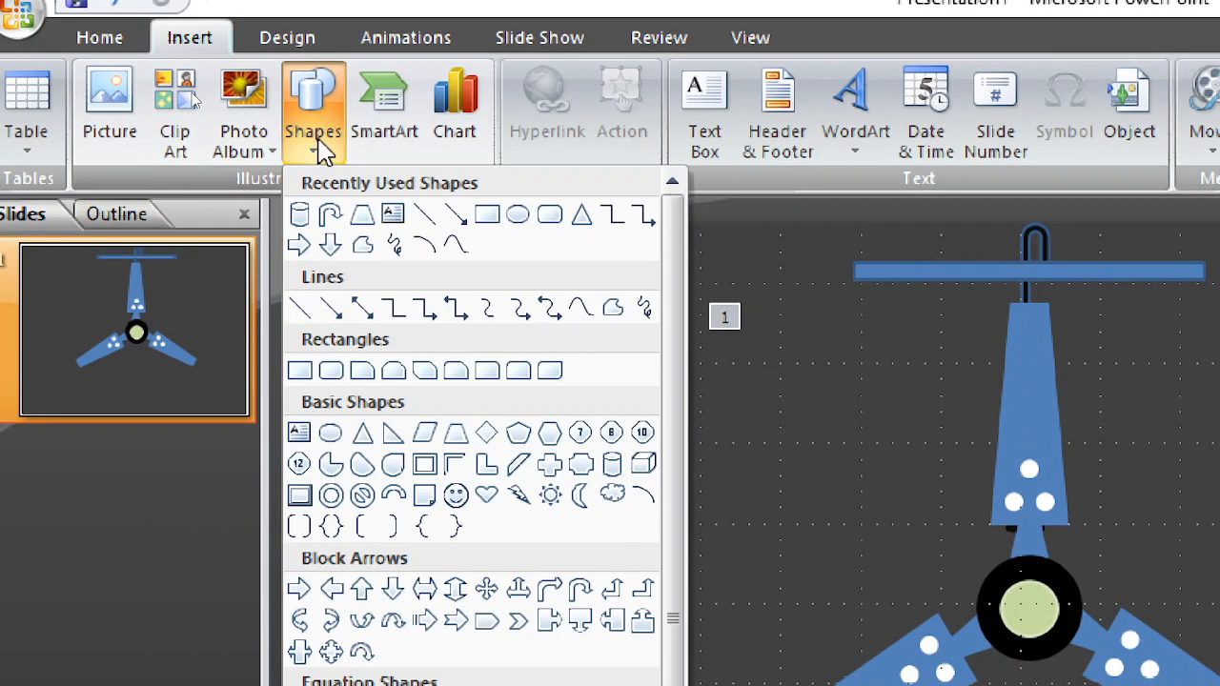
click(395, 246)
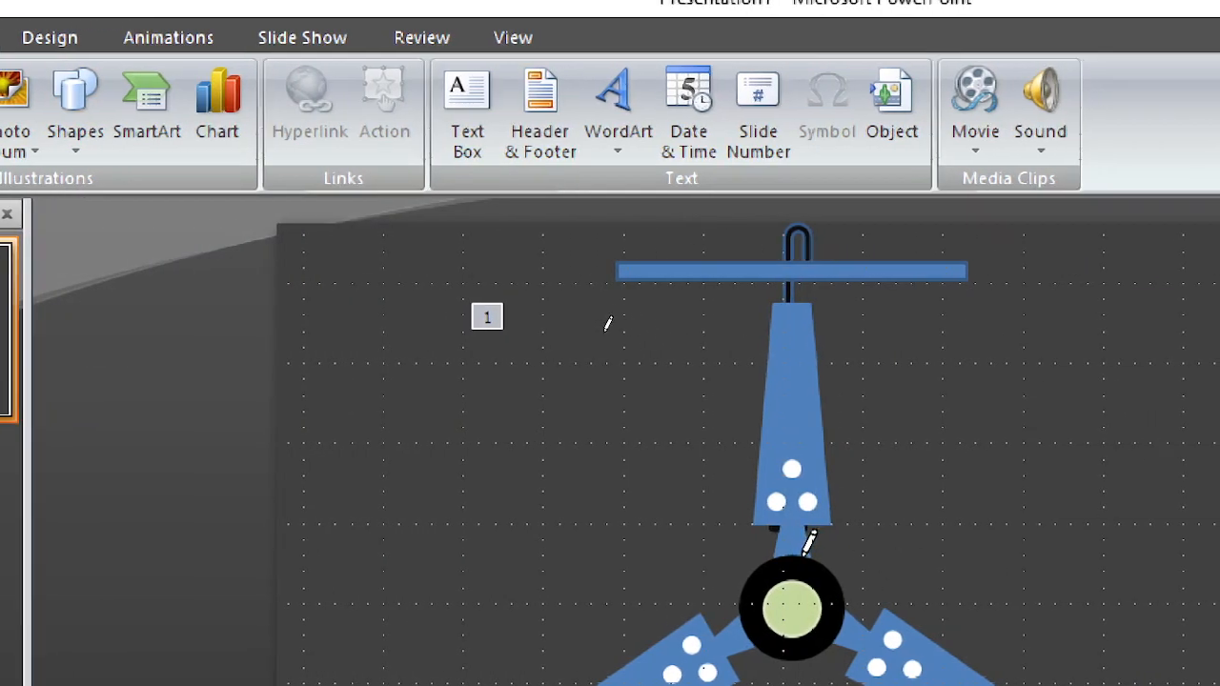
drag(799, 511, 792, 366)
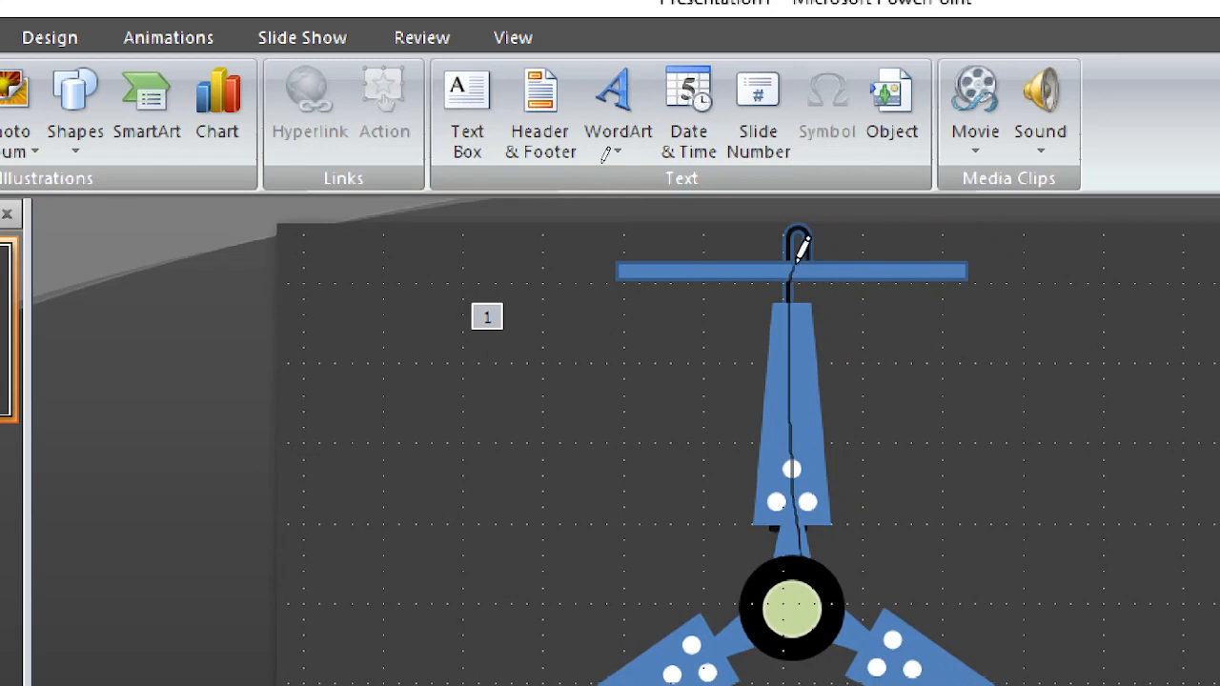
mouse_move(991, 273)
mouse_down()
mouse_move(1165, 227)
mouse_move(1198, 238)
mouse_up()
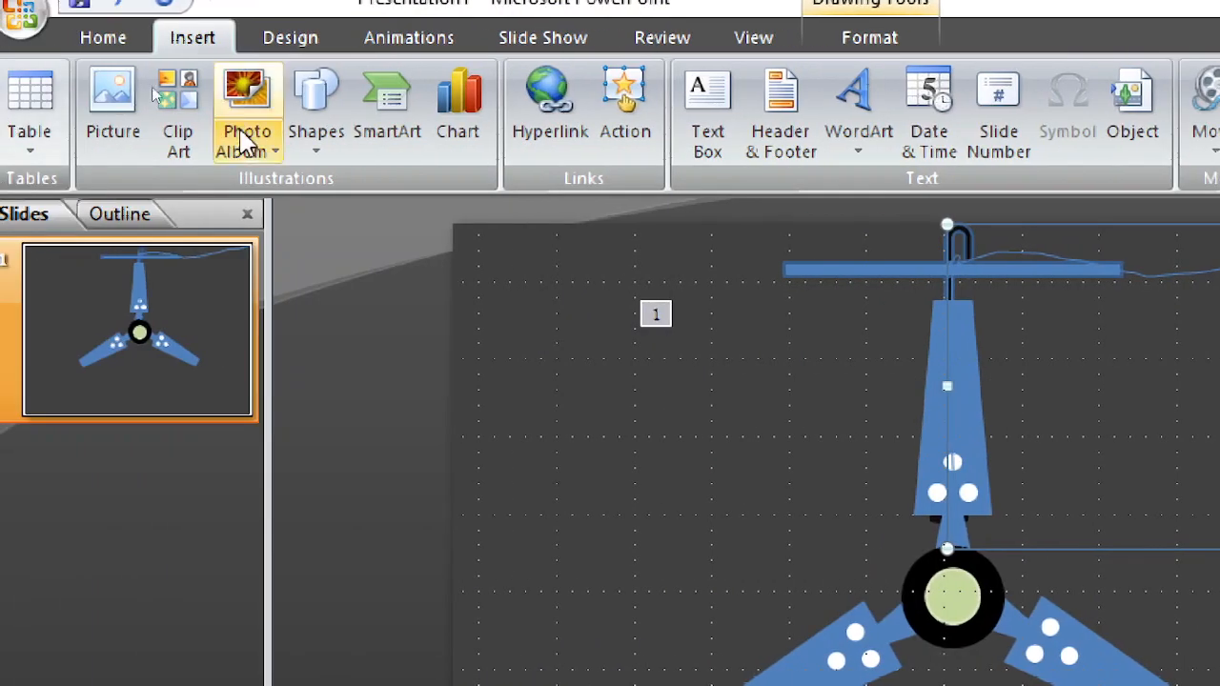
Step: Set the scribbled wire's outline colour to the standard red
click(839, 43)
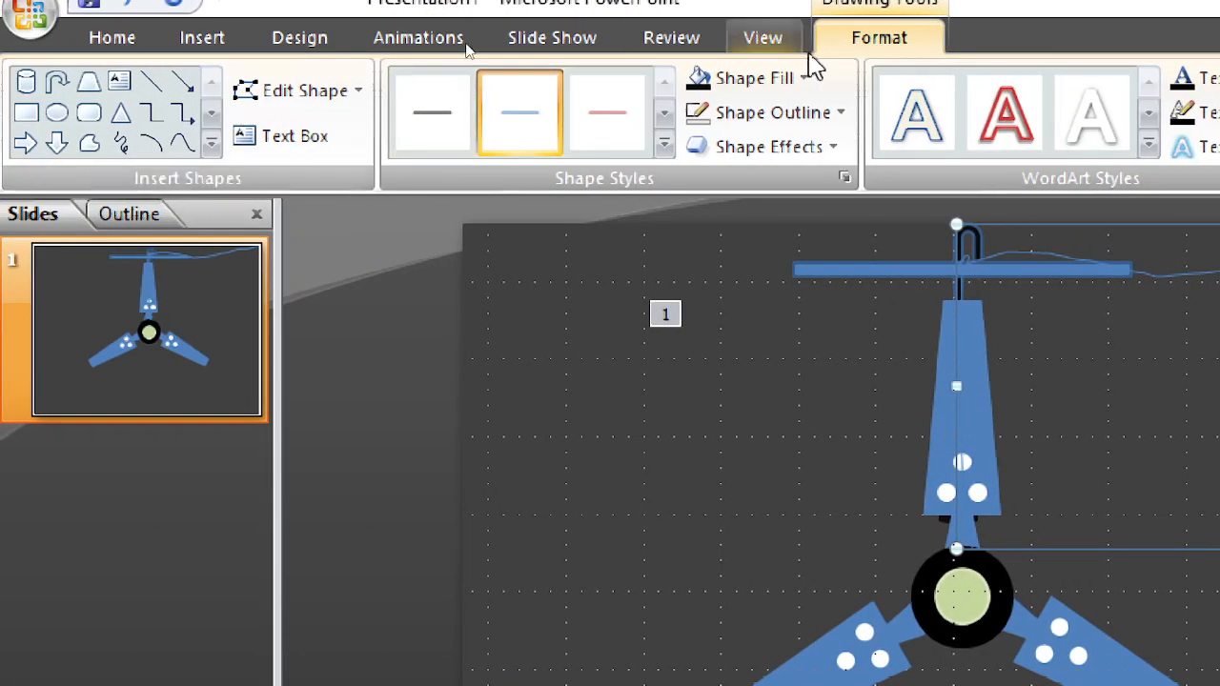
click(771, 113)
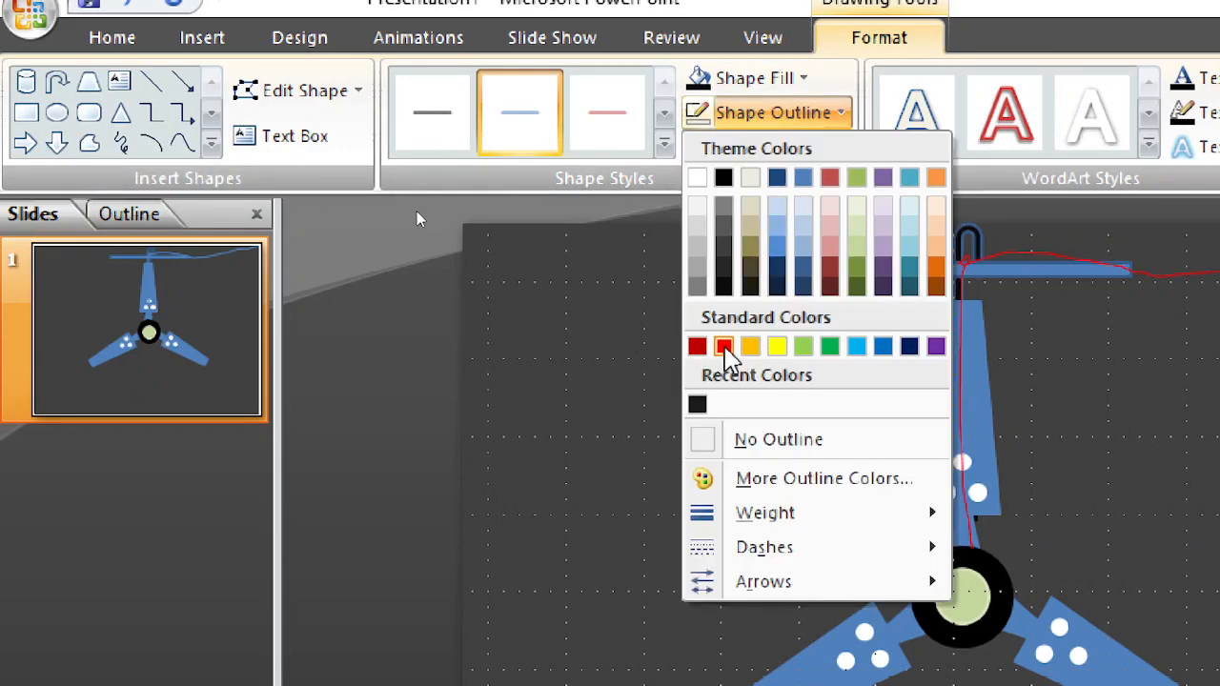
click(725, 347)
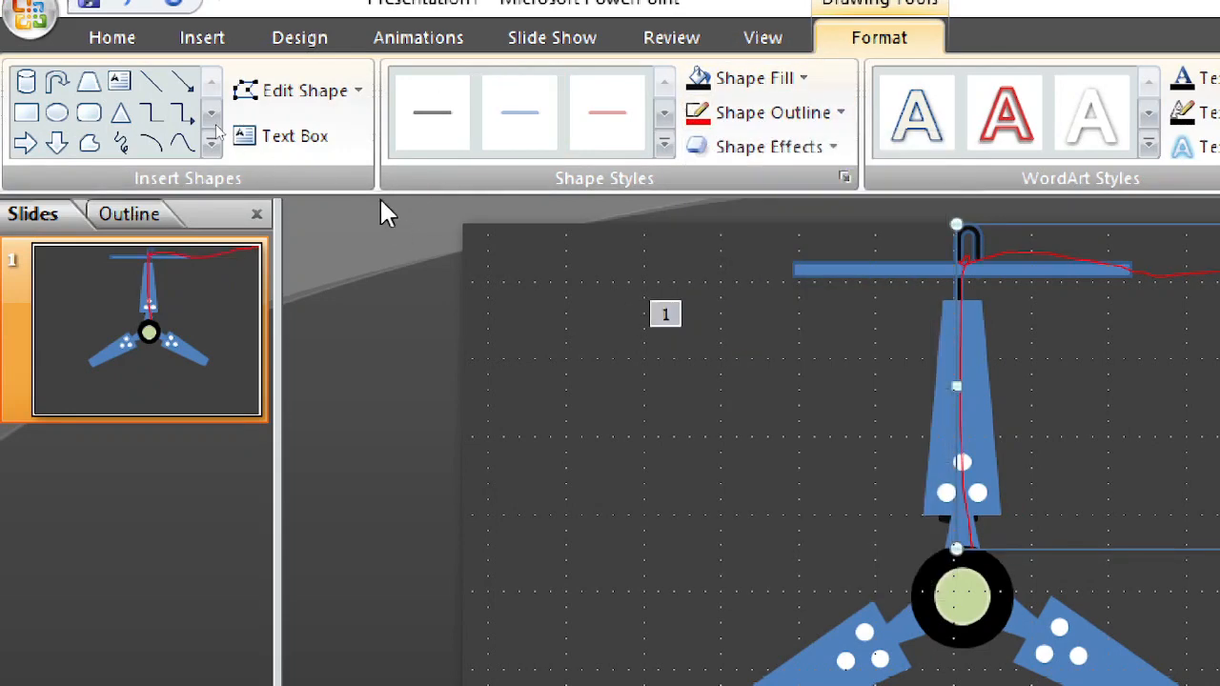
Step: Scribble a second wire from the hub up the rod and past the slide's side, and give it a black outline
click(123, 145)
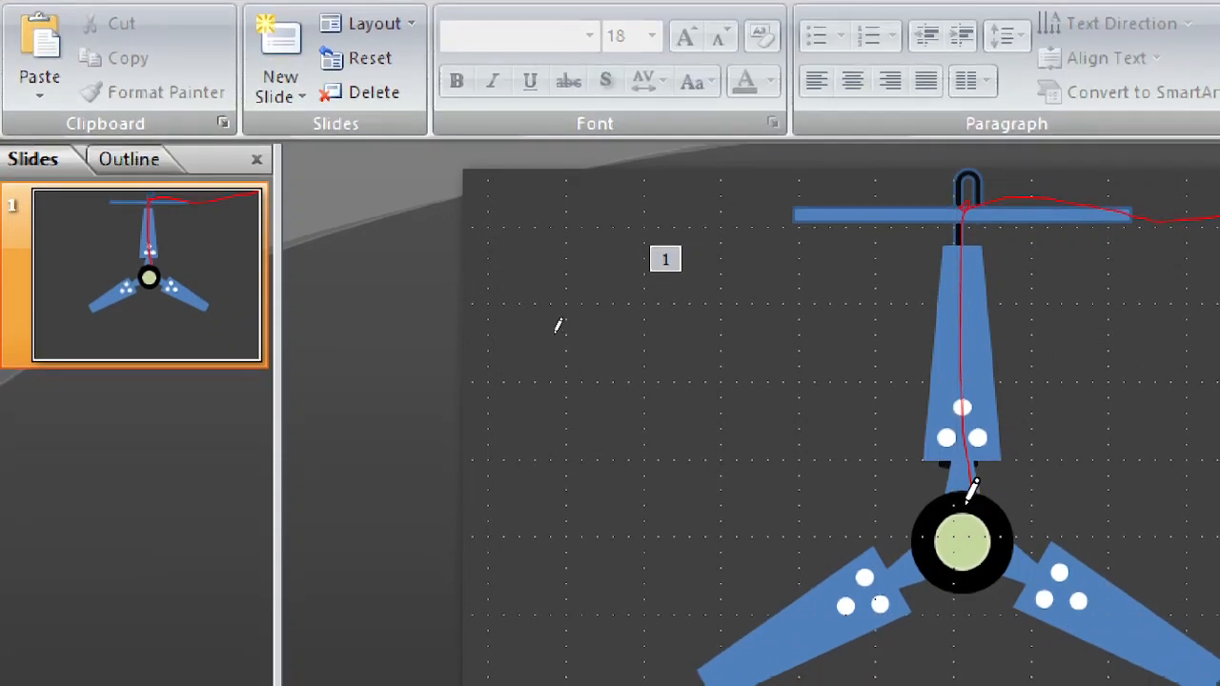
mouse_move(1027, 193)
mouse_down()
mouse_move(1189, 185)
mouse_move(1219, 200)
mouse_move(1219, 155)
mouse_move(1219, 171)
mouse_up()
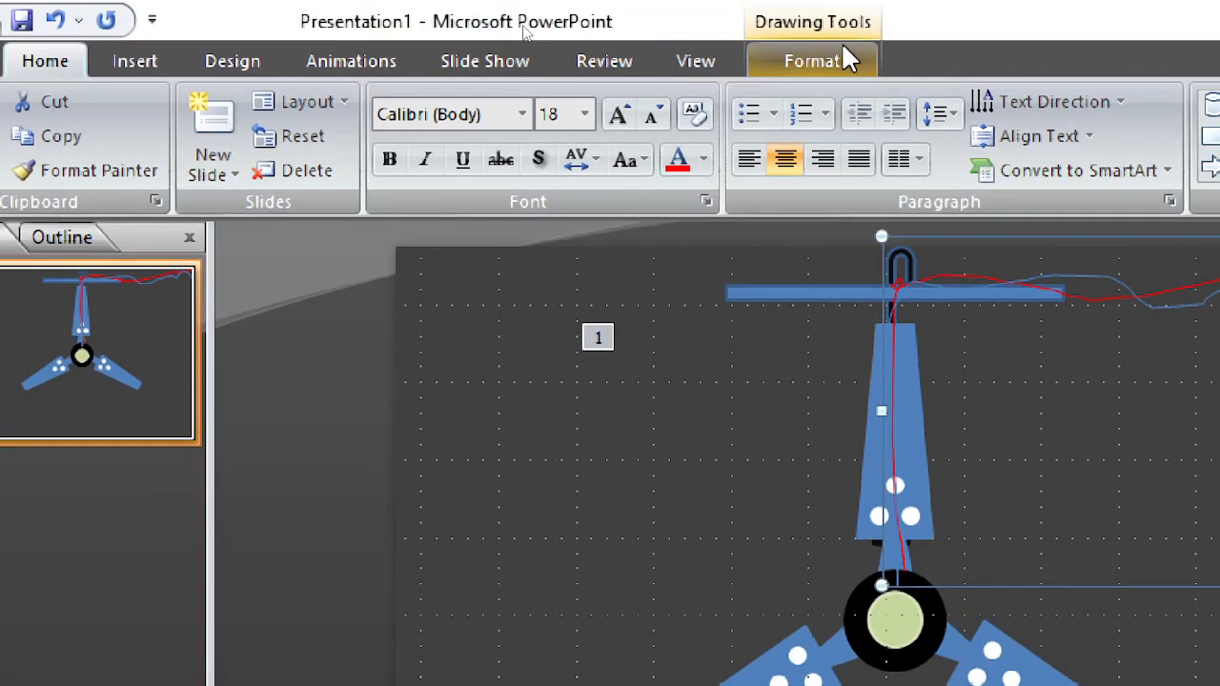
click(842, 48)
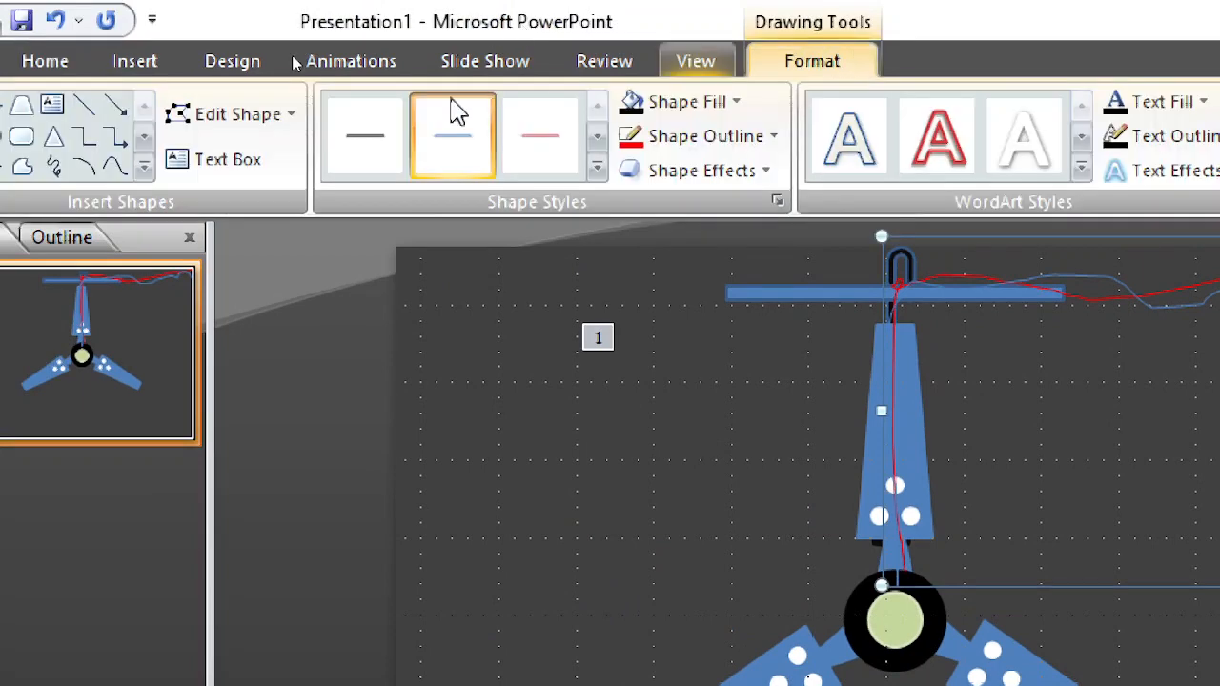
click(700, 111)
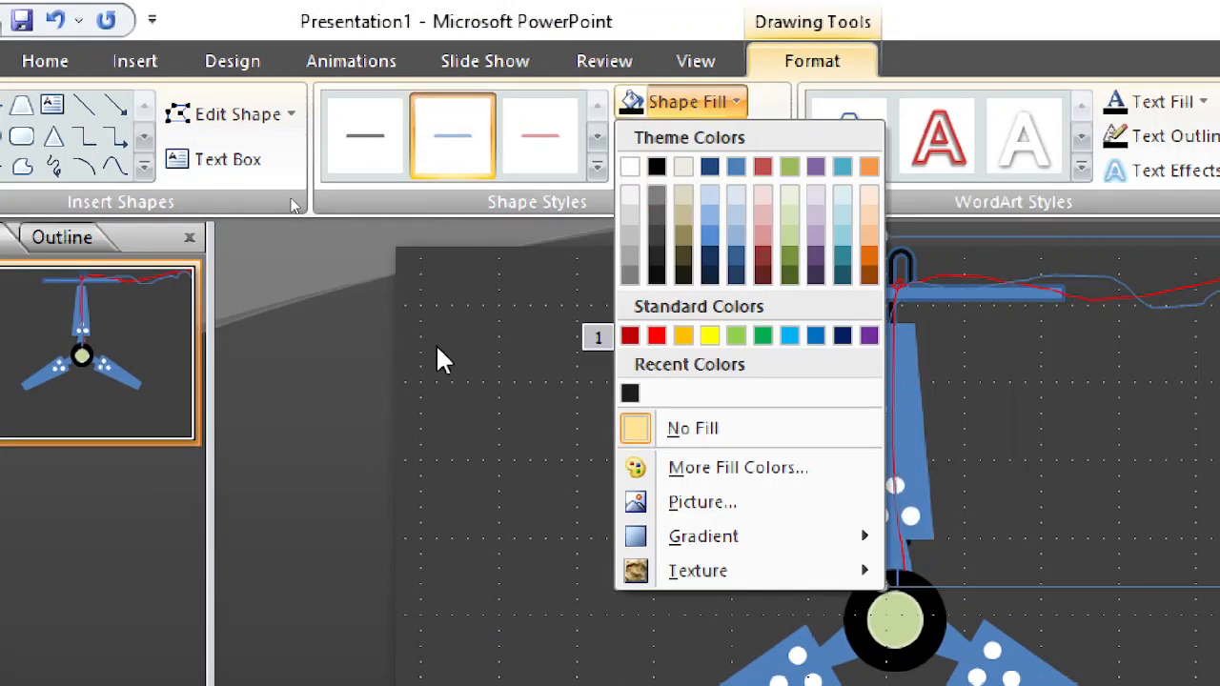
click(482, 292)
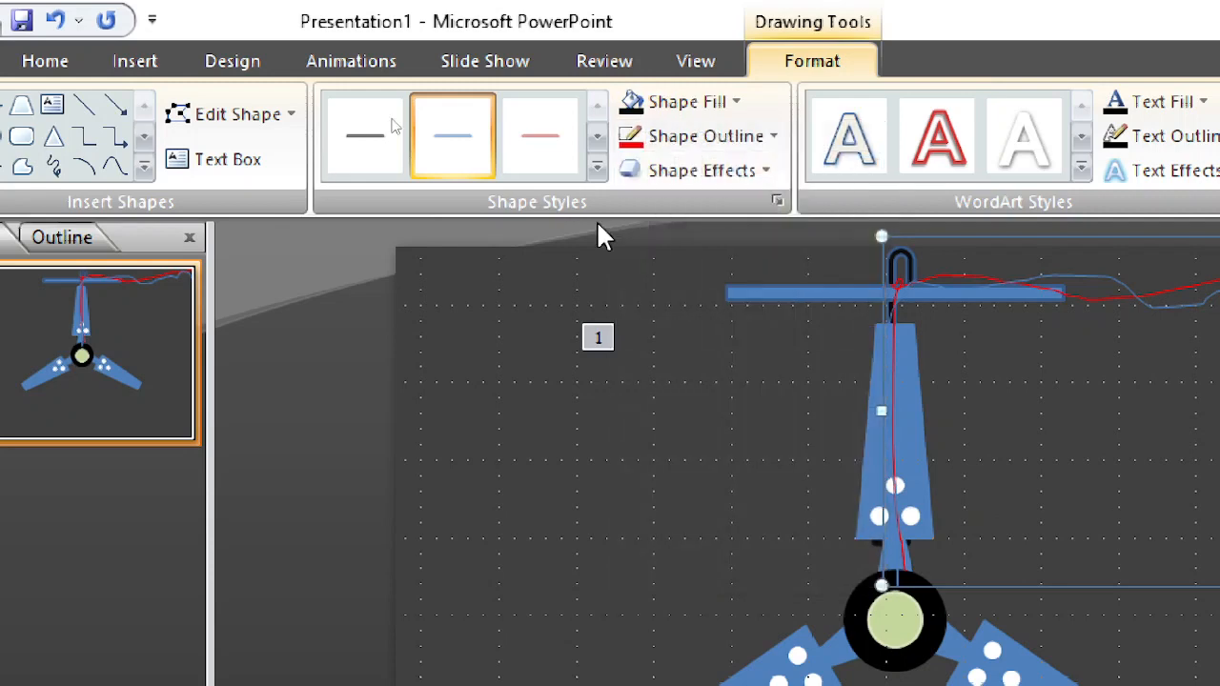
click(714, 139)
click(657, 202)
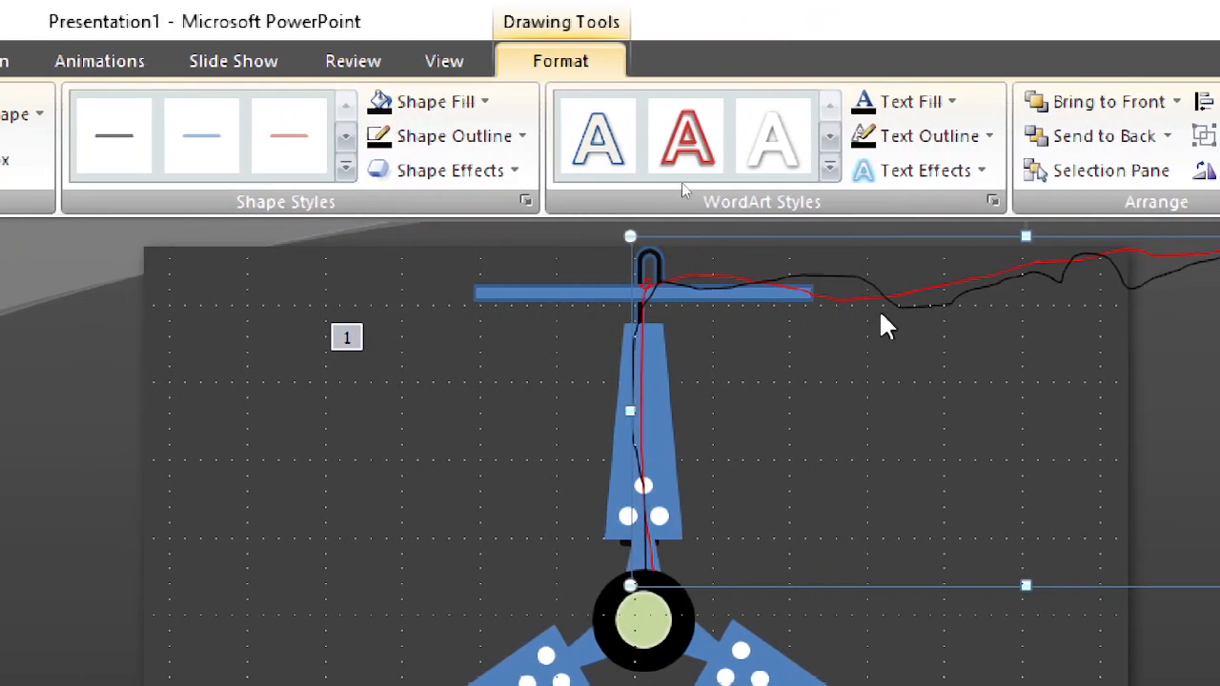
Step: Send the red wire and the black wire behind the fan and the horizontal bar
click(789, 286)
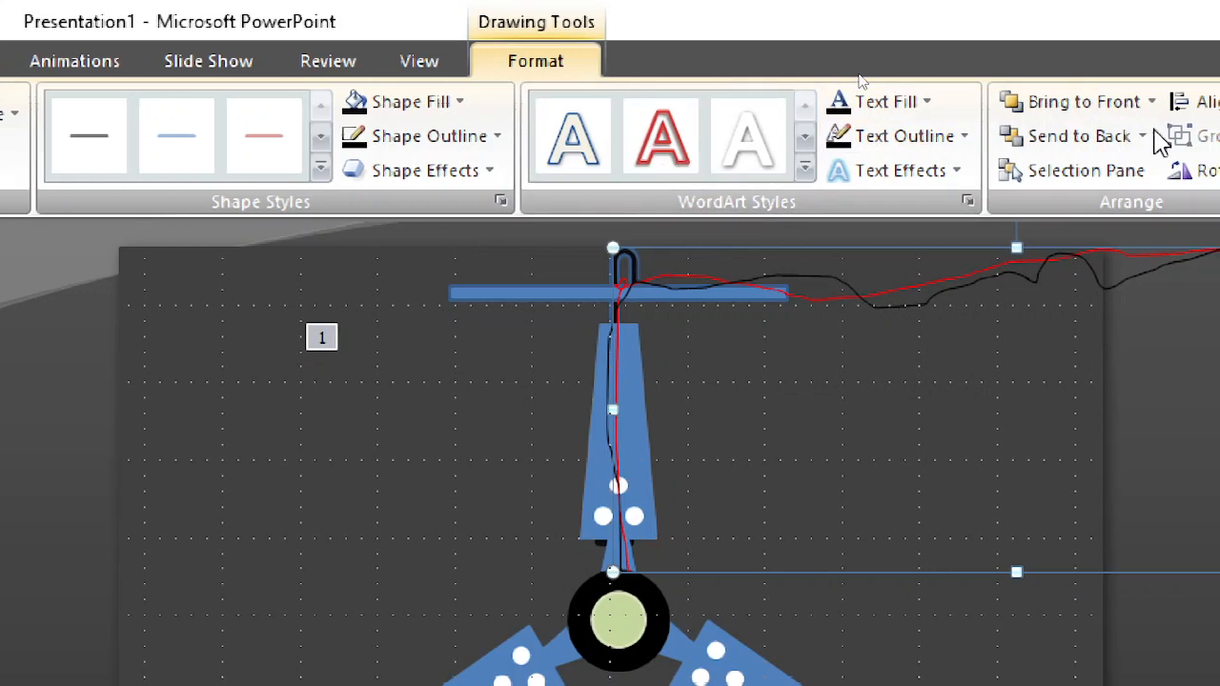
click(1104, 147)
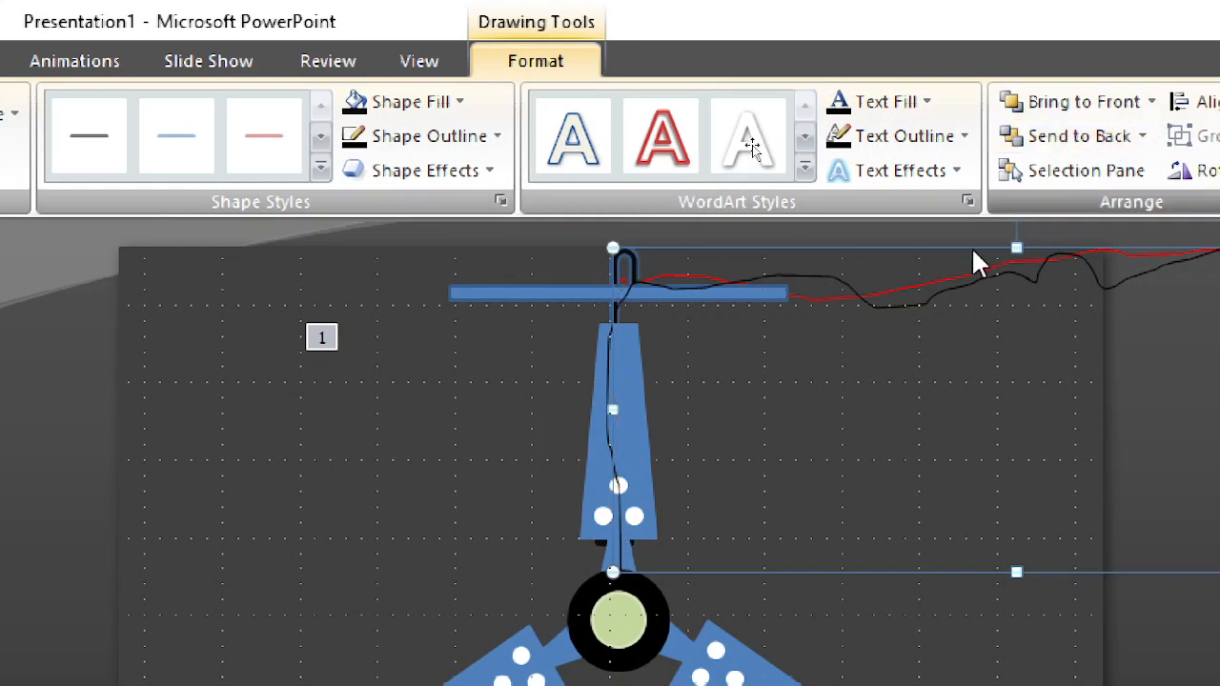
click(409, 458)
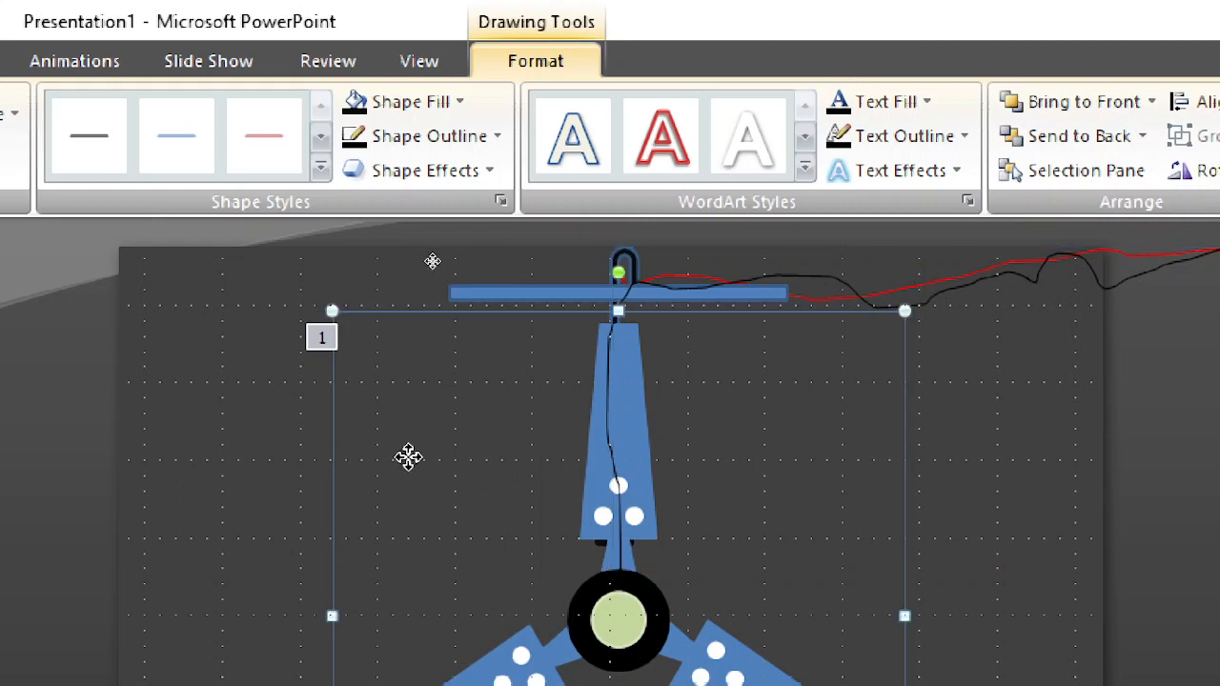
click(1020, 280)
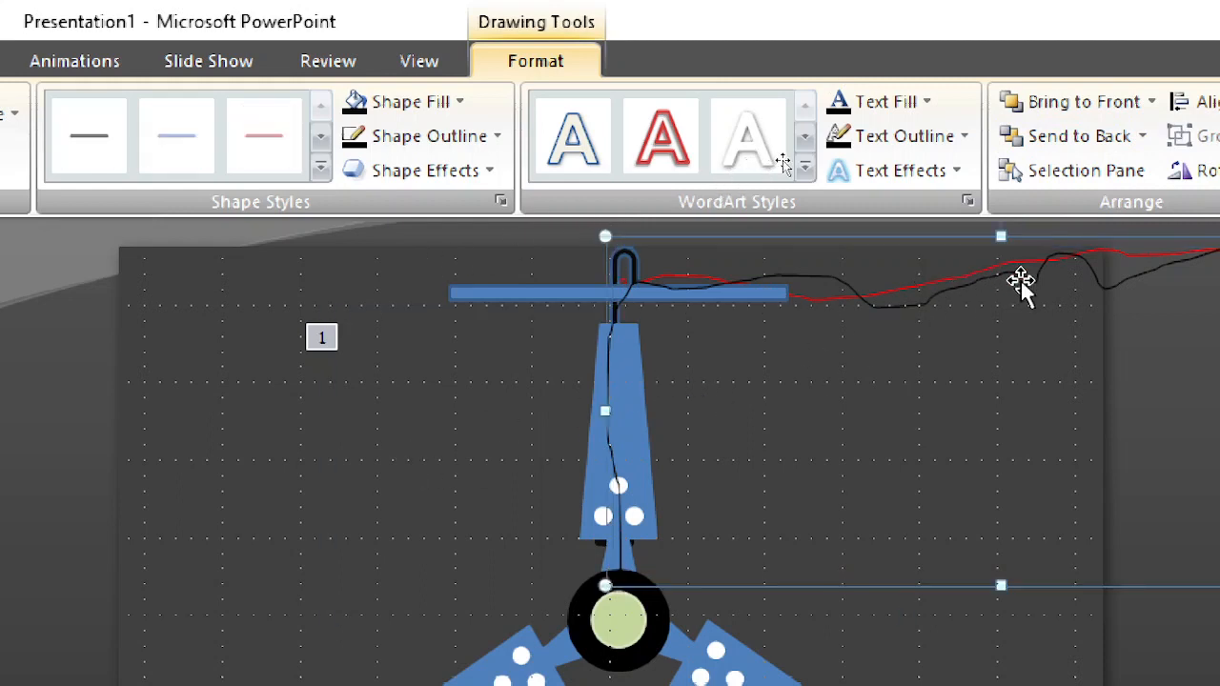
click(1106, 272)
click(1099, 283)
click(1068, 143)
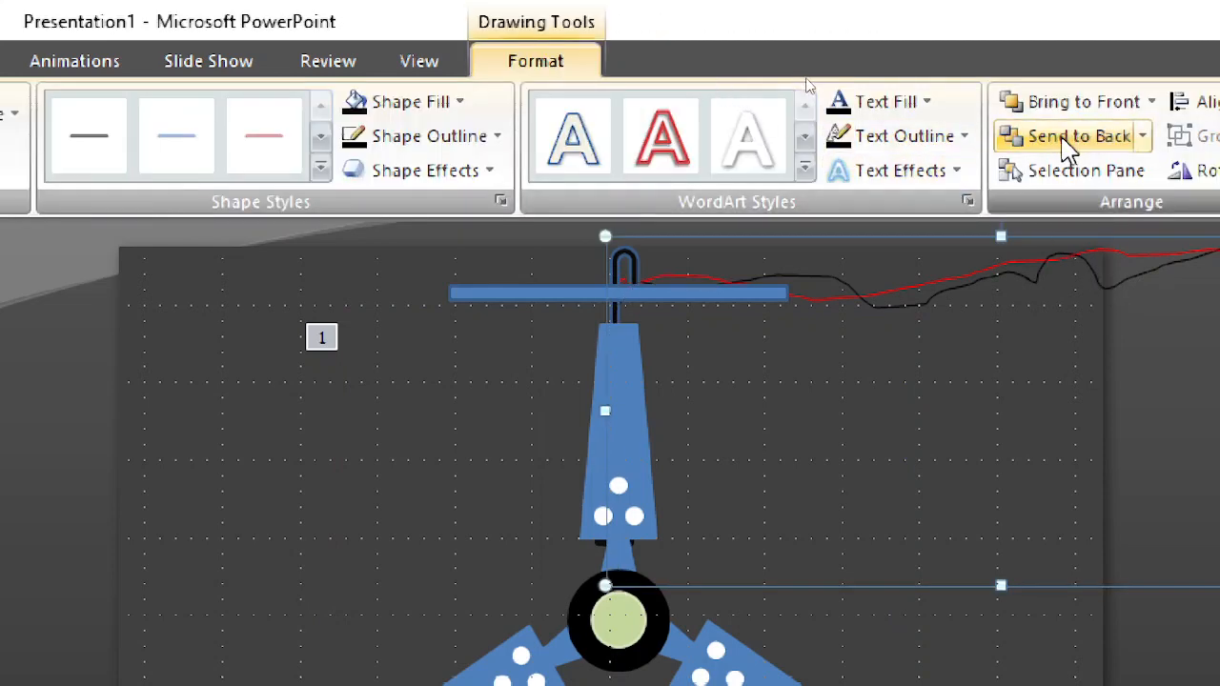
Step: Preview the fan's spin animation in the slide show and end the show
click(785, 438)
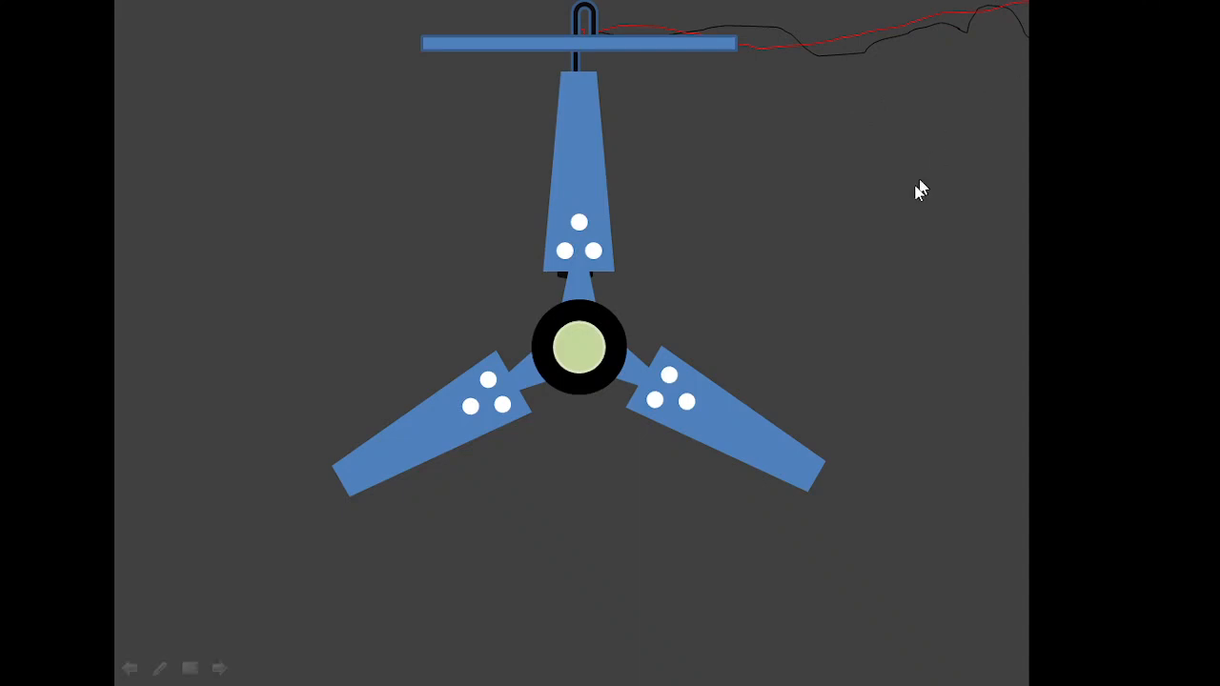
click(975, 27)
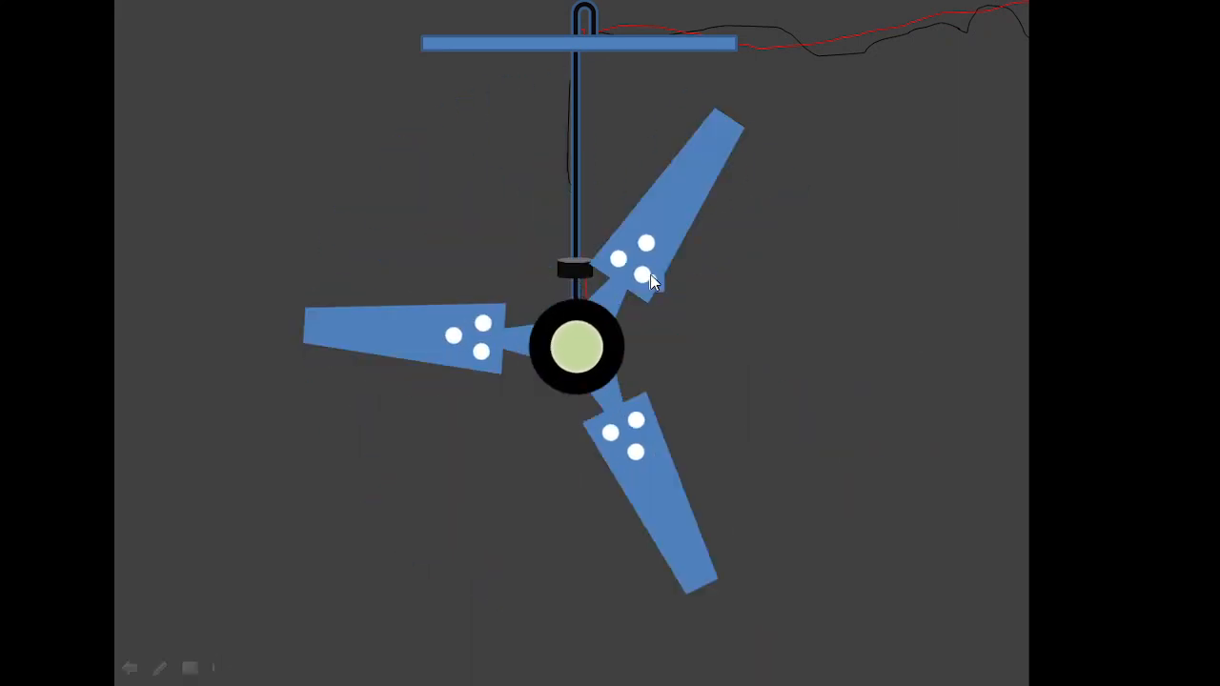
right_click(650, 275)
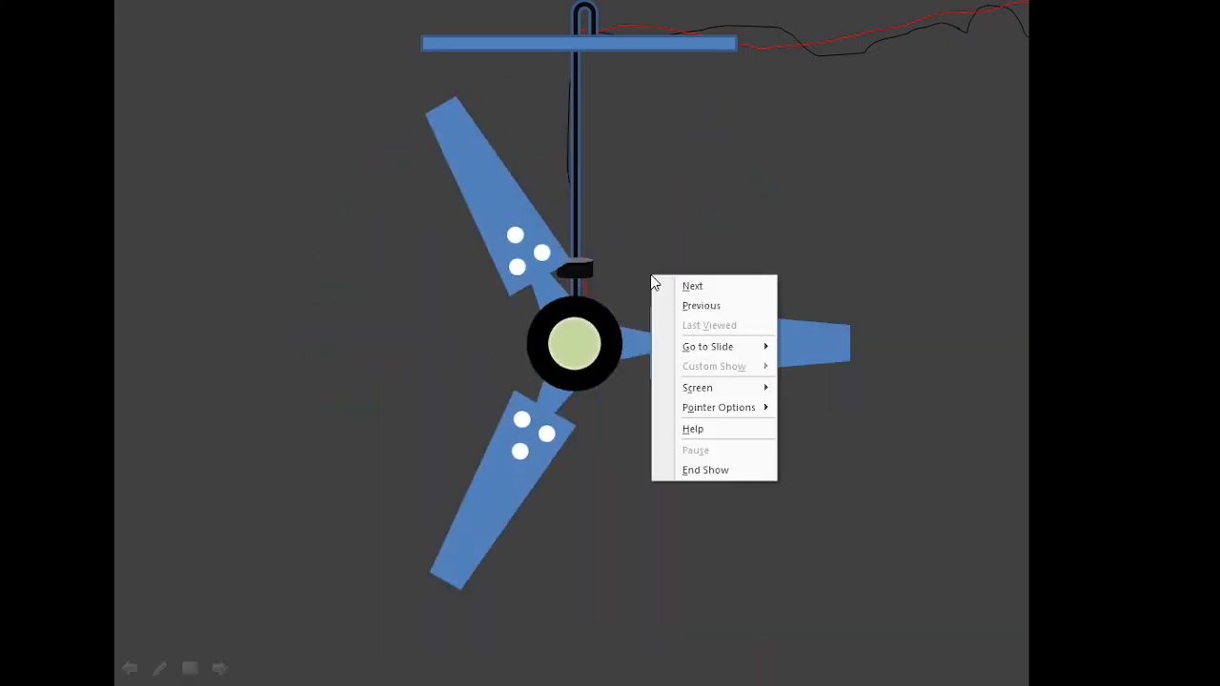
click(692, 471)
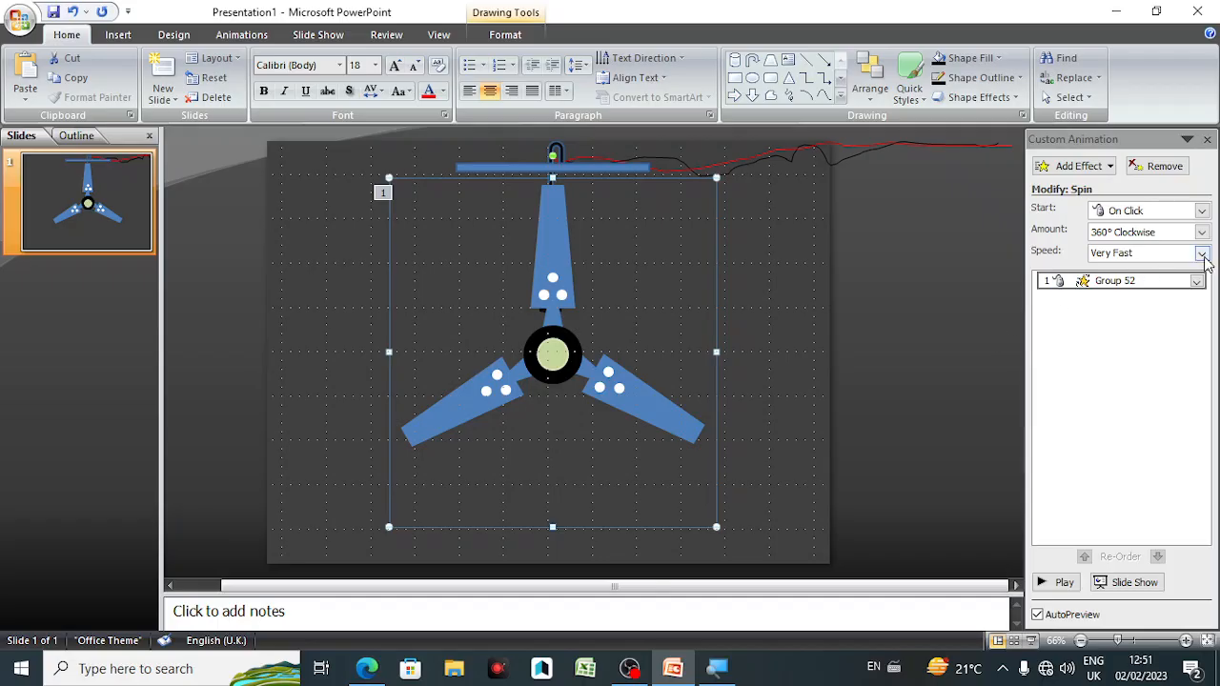
Step: Set the fan group's Spin animation speed to Slow
click(1202, 255)
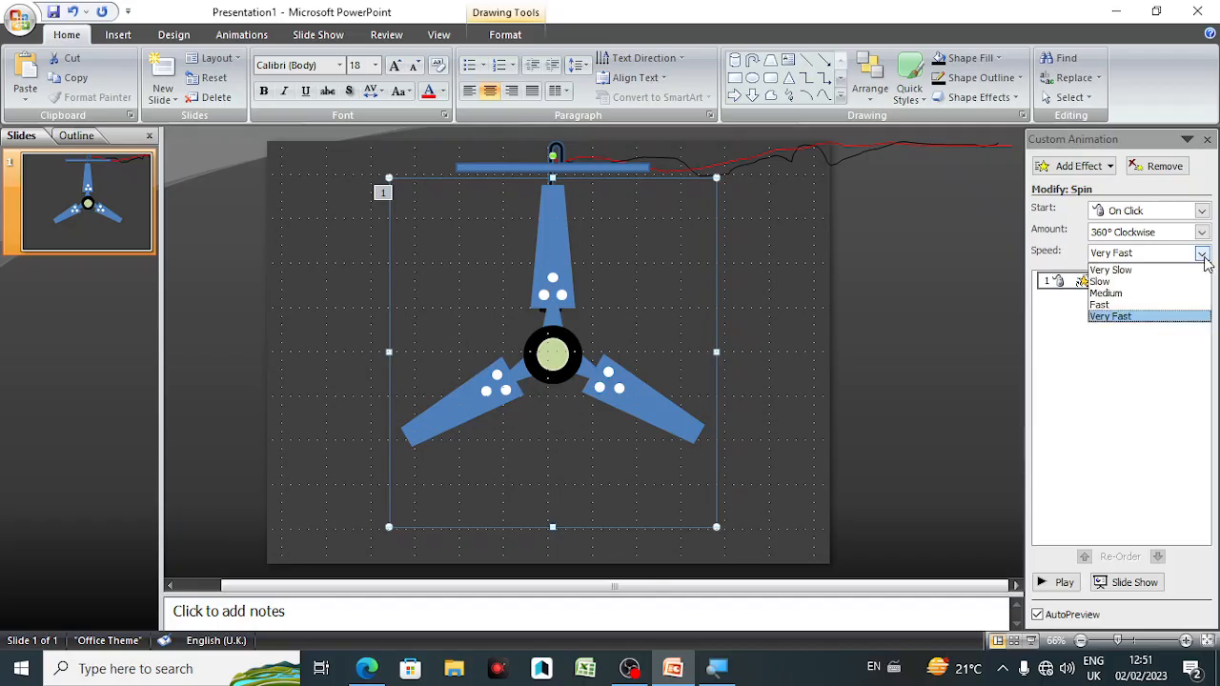
click(1131, 282)
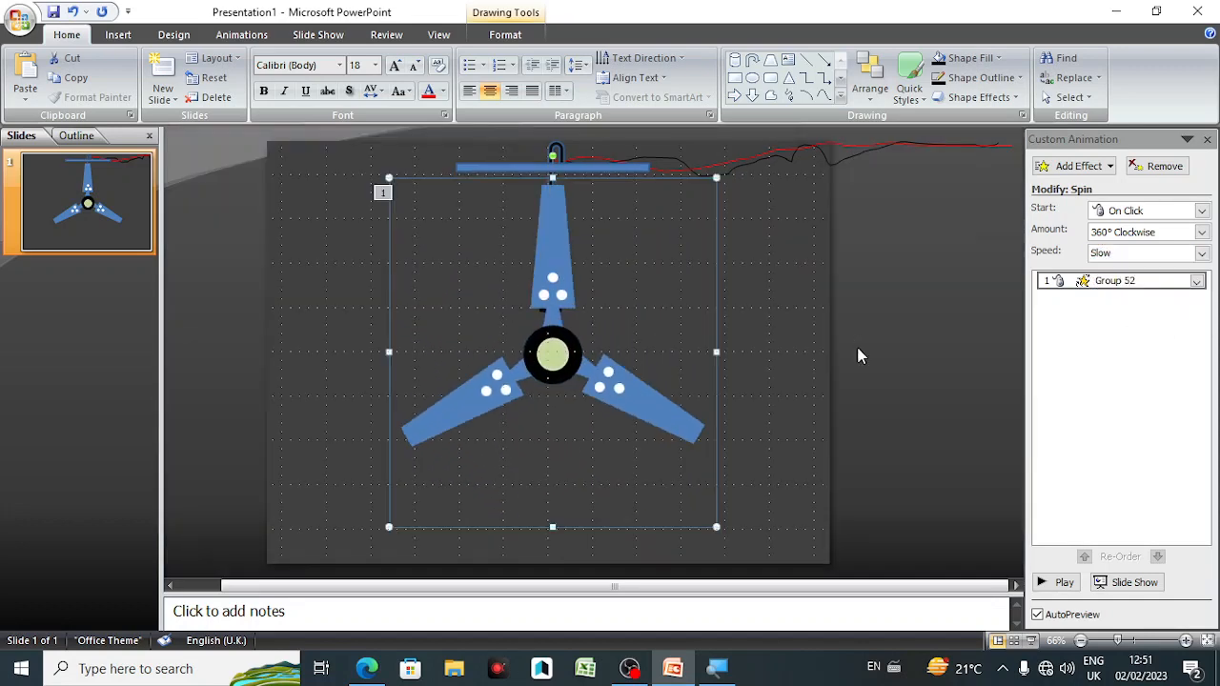
Step: Save the presentation to the Desktop as "three stand fan"
key(ctrl+s)
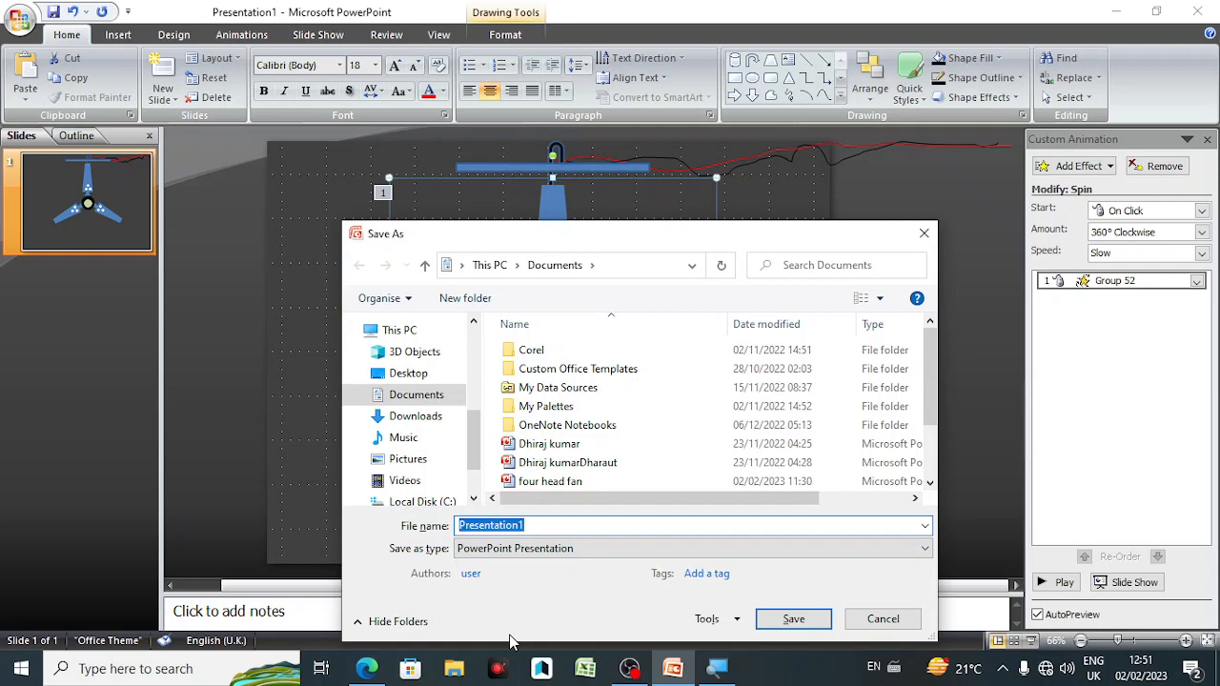
text(three stand fan)
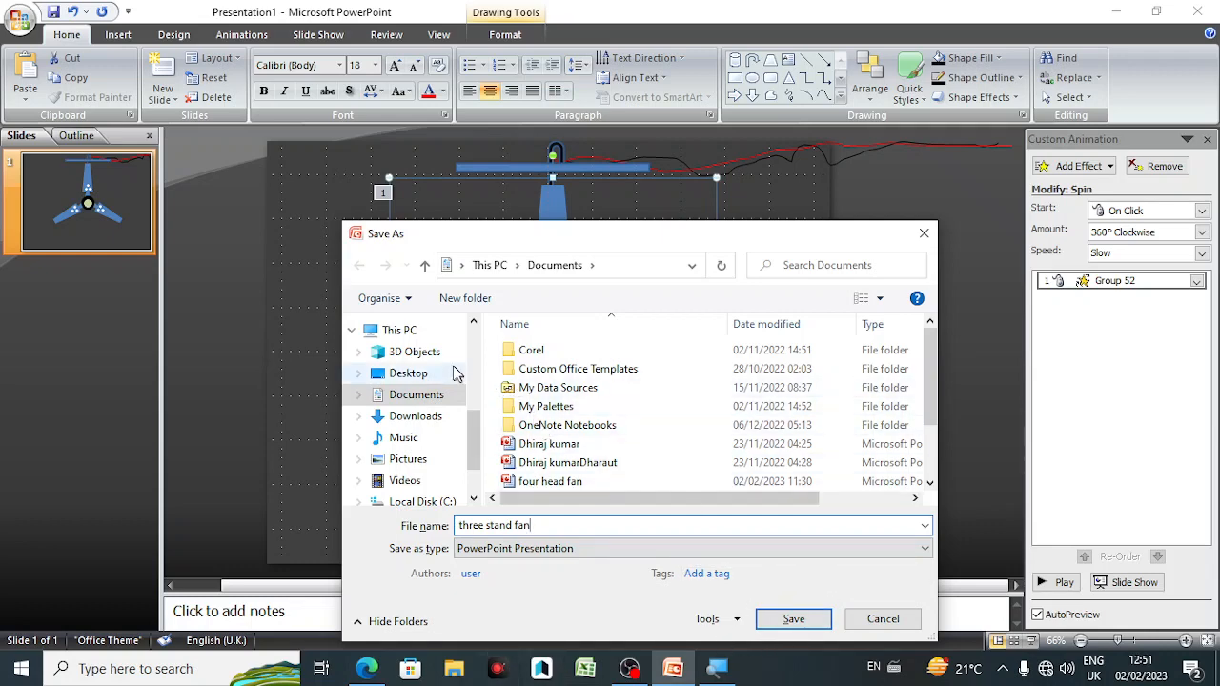
click(408, 372)
click(771, 622)
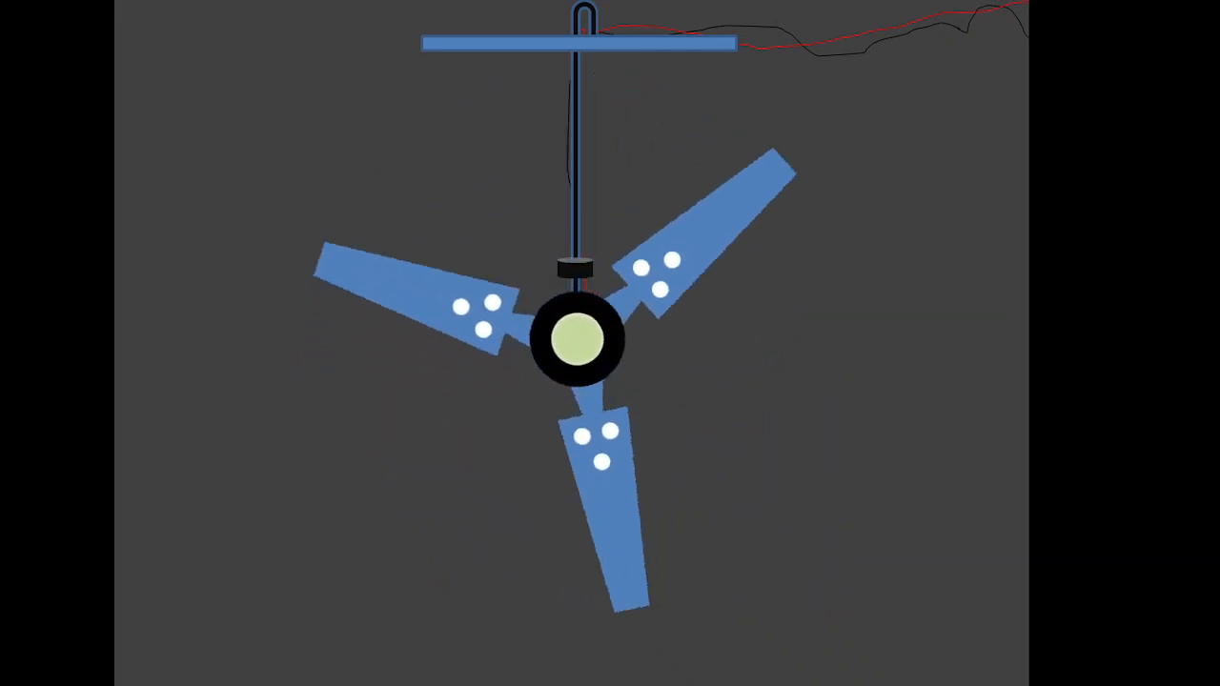
Step: End the running slide show of the spinning three-blade fan
right_click(773, 349)
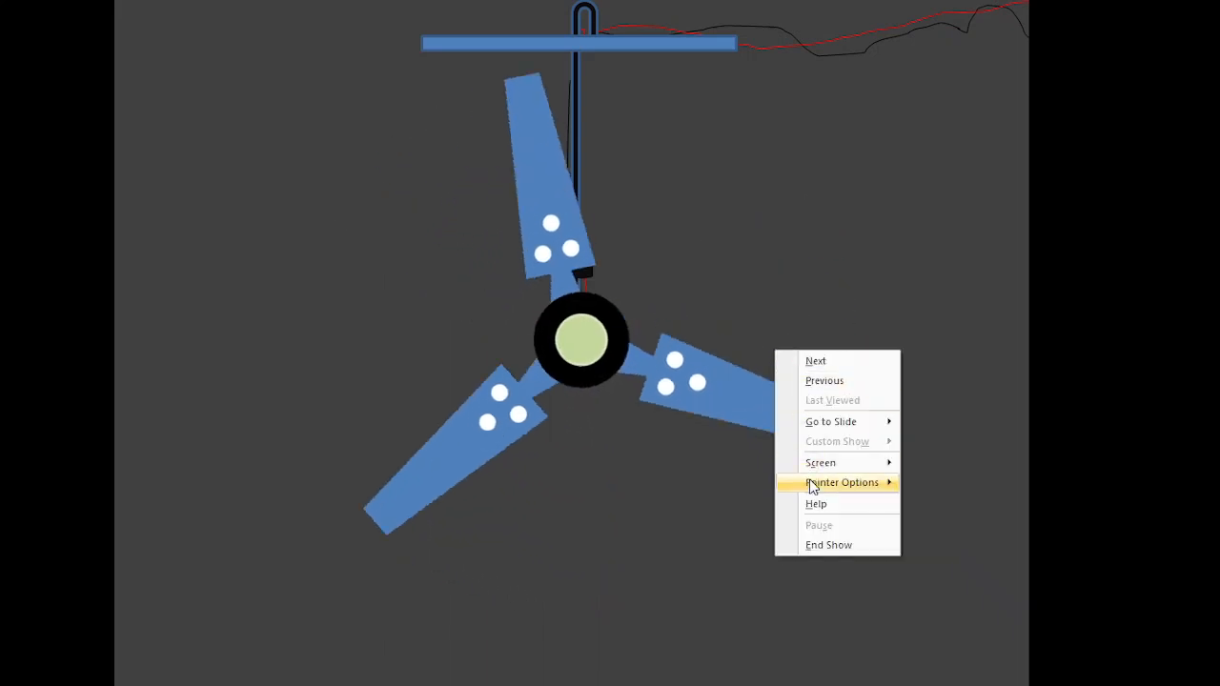
click(823, 543)
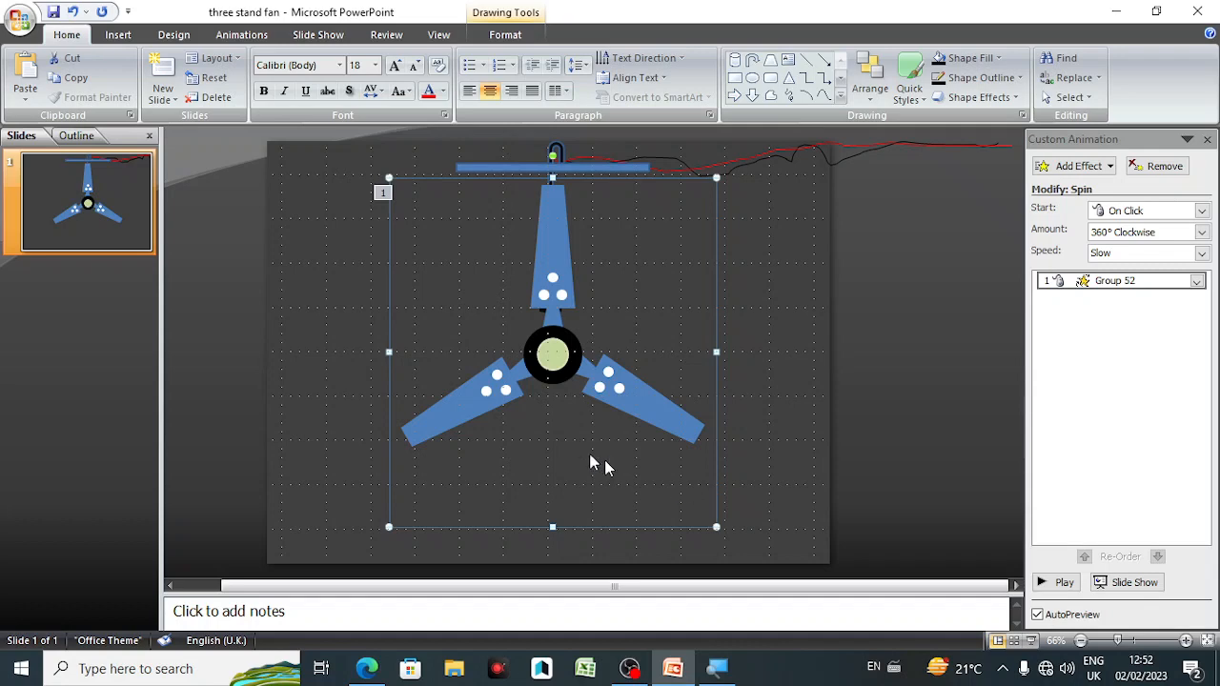
Step: Open the recent presentation "four head fan" and start its slide show
click(19, 21)
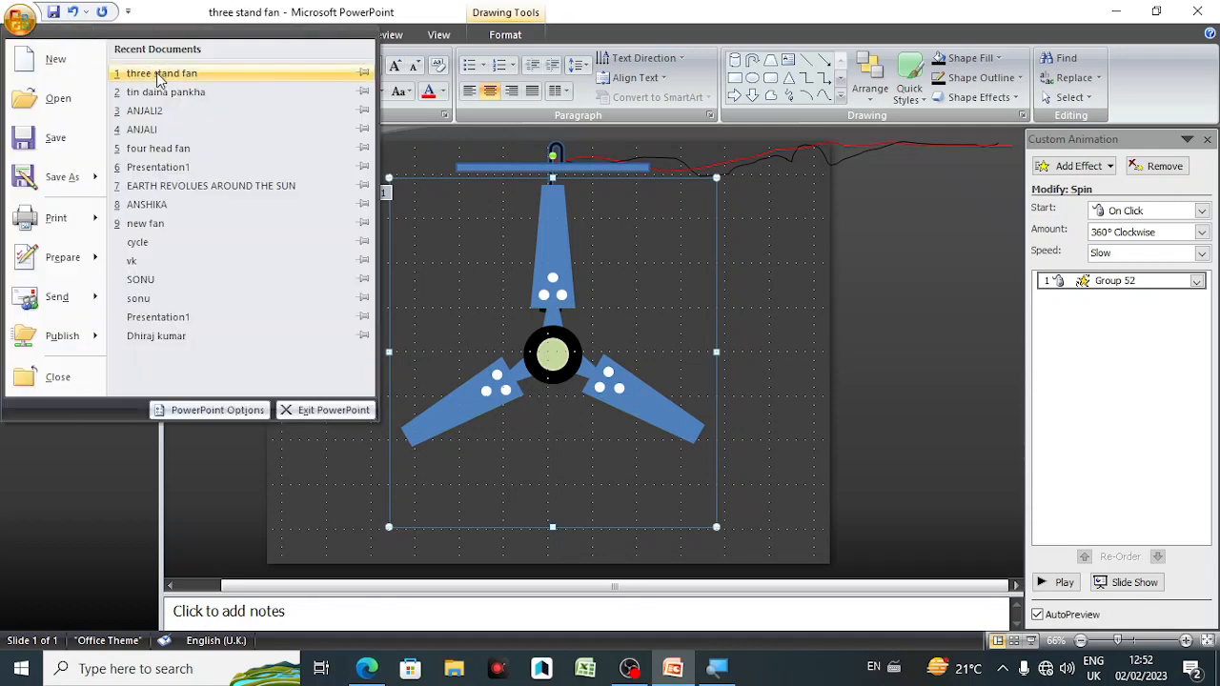
click(171, 150)
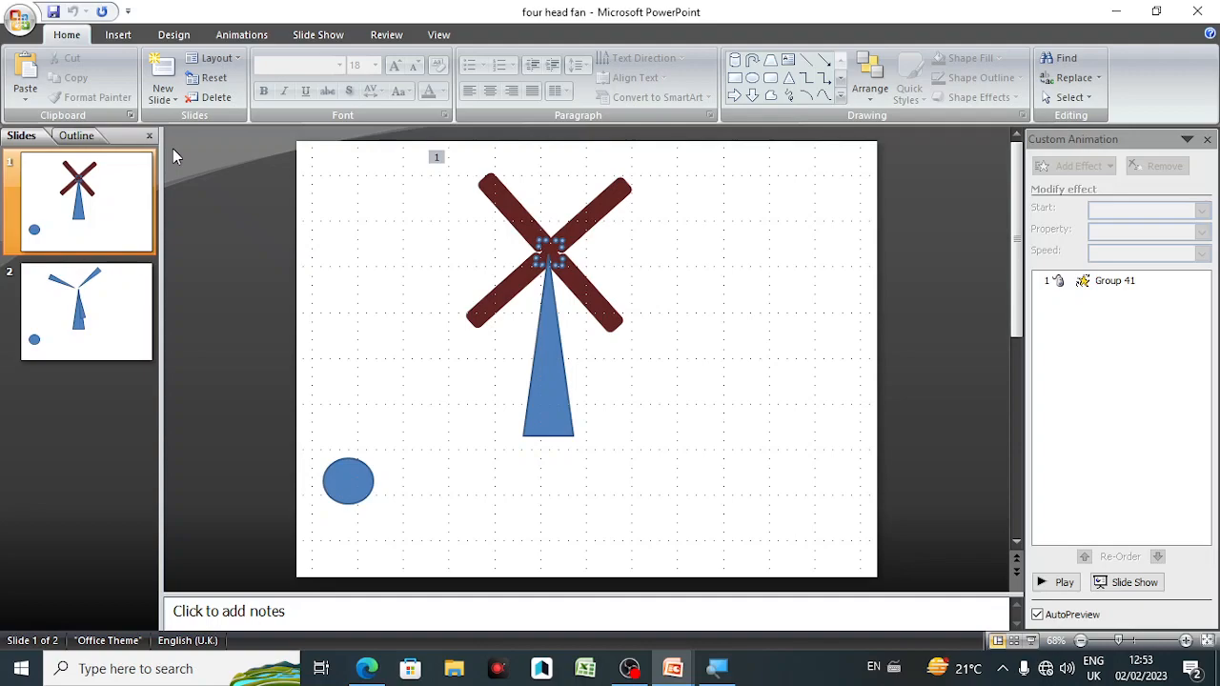
key(F5)
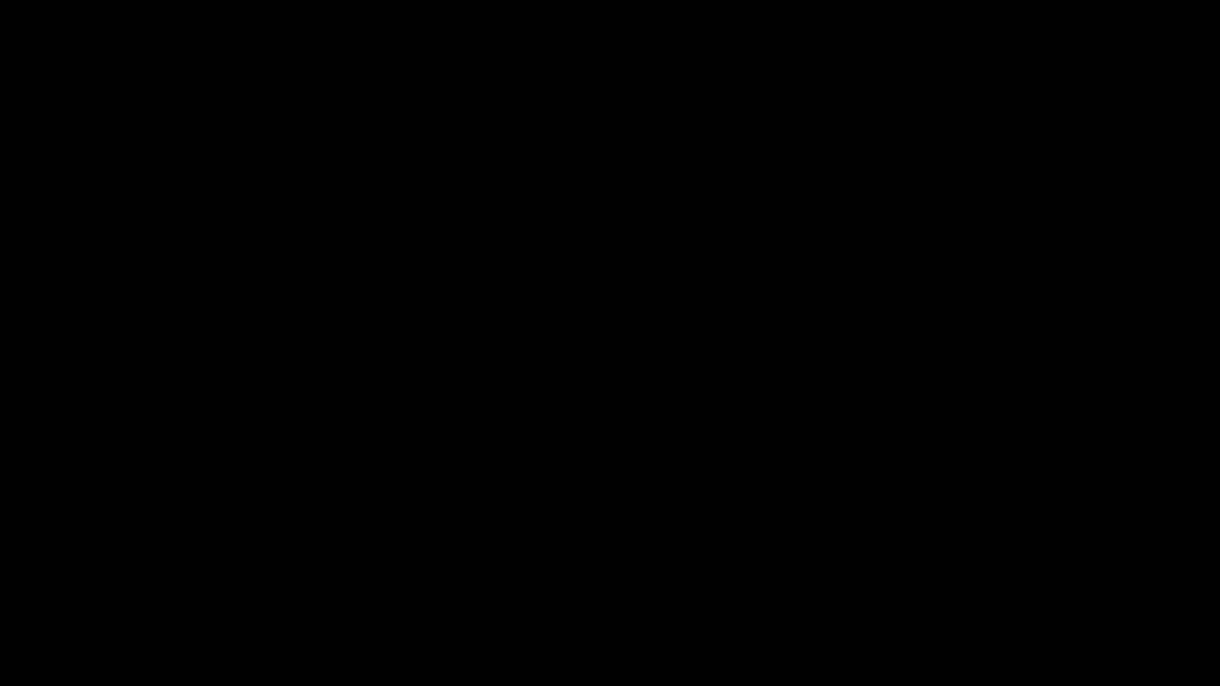